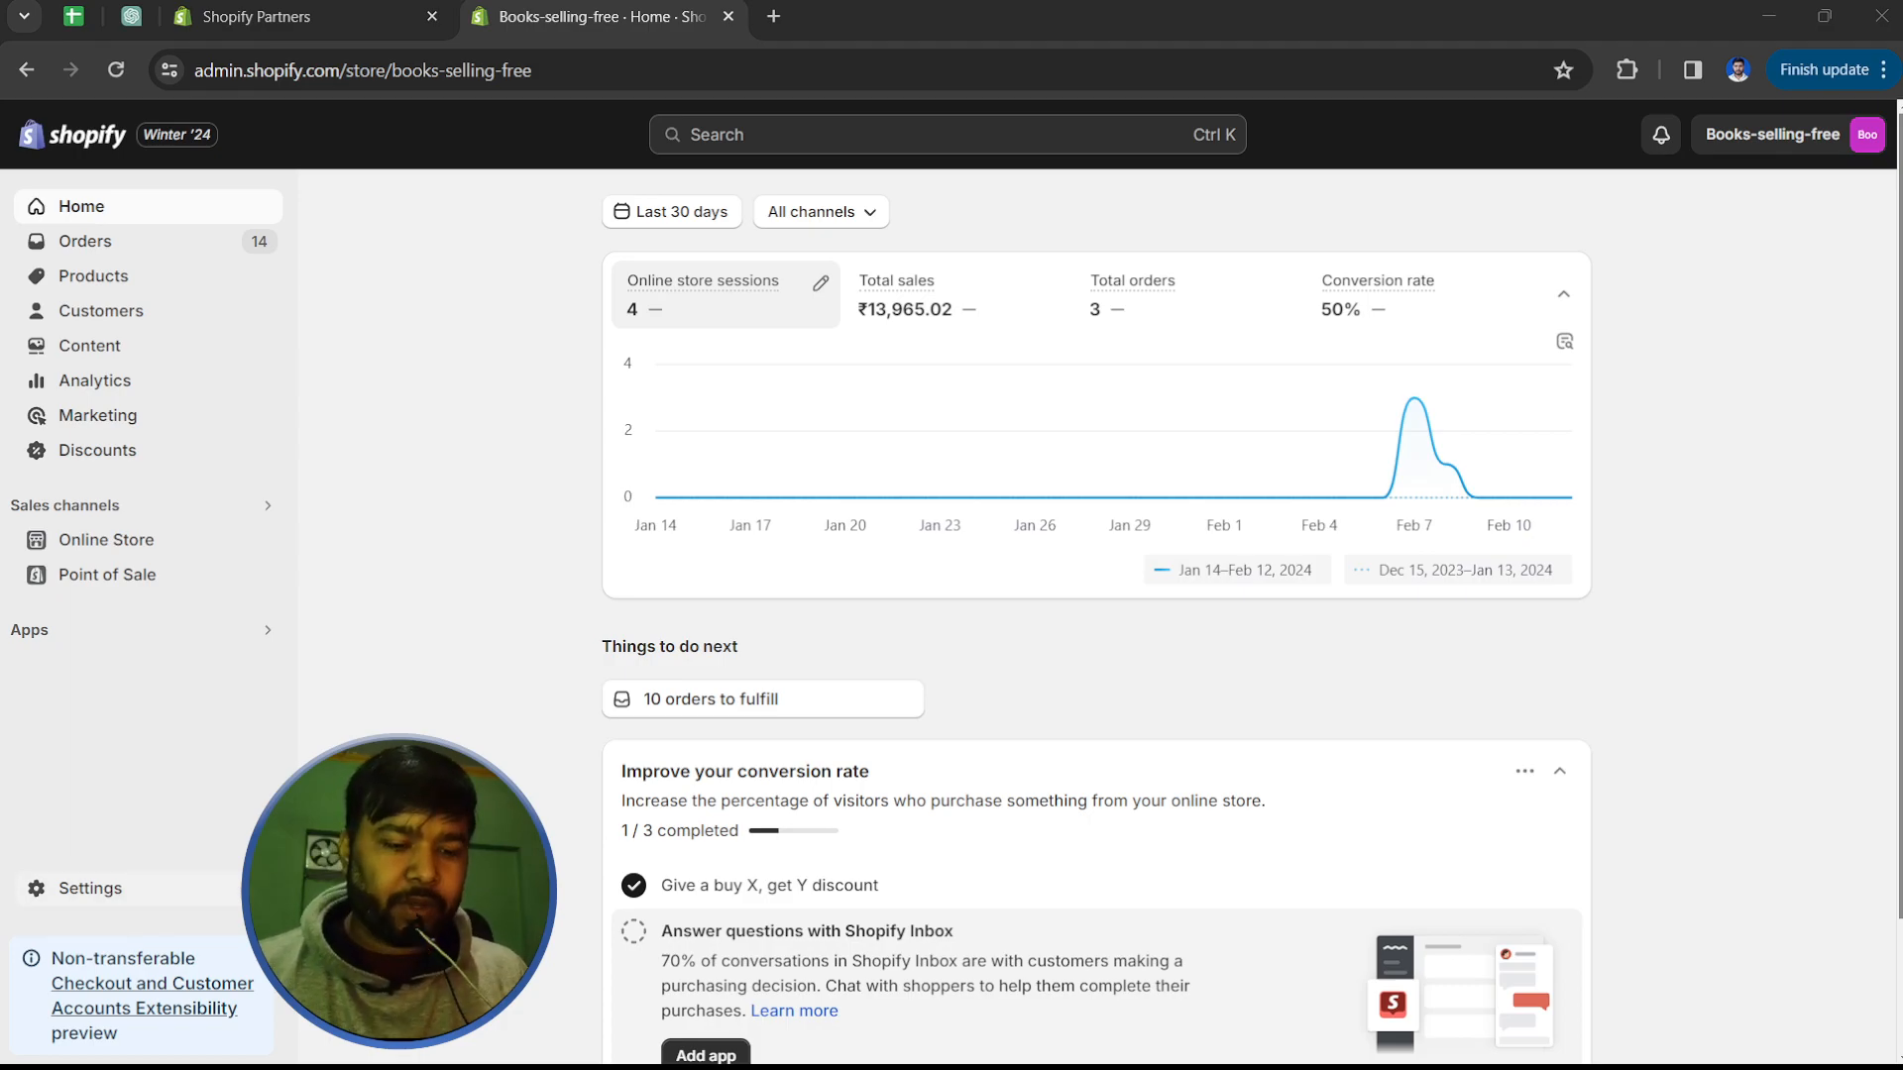
Step: Open the store settings and review the Store details: profile contact fields, store currency, time zone, units and order ID format
click(90, 888)
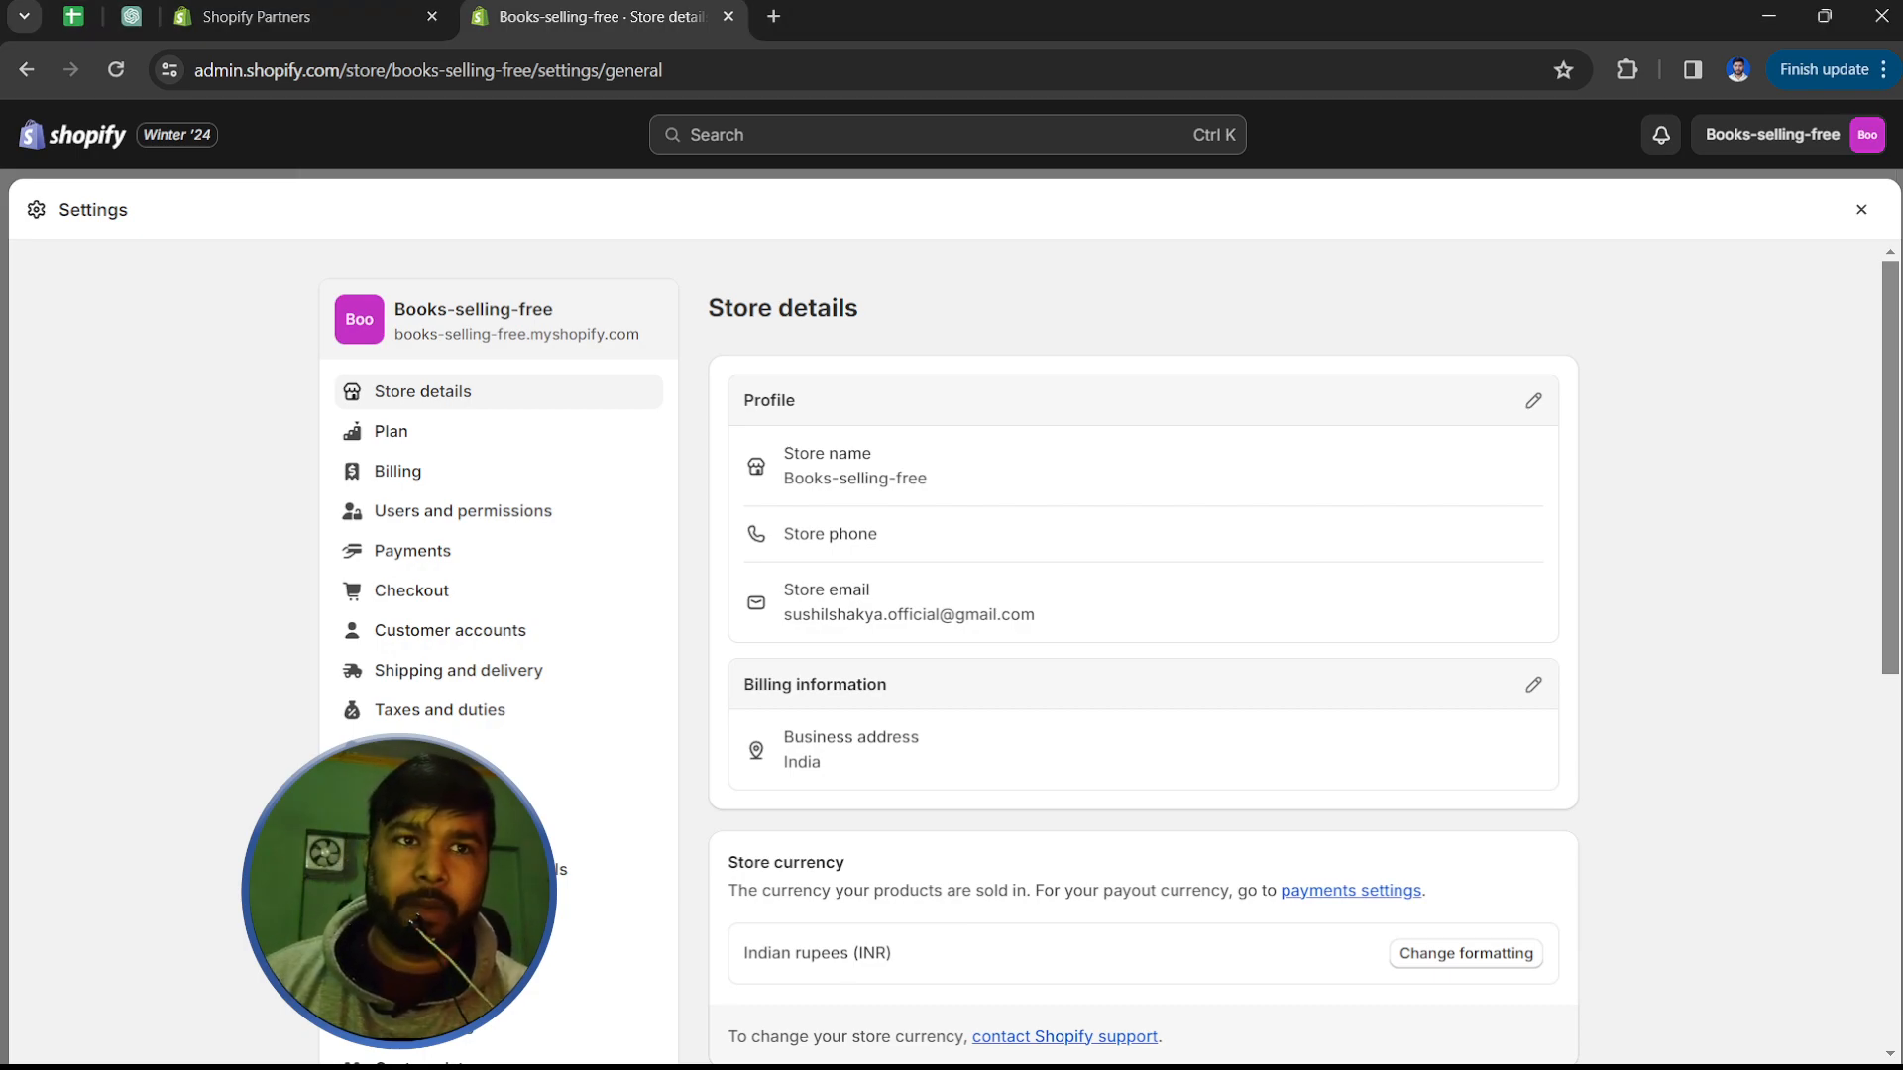
drag(811, 453, 884, 451)
drag(846, 614, 883, 615)
drag(850, 541, 913, 552)
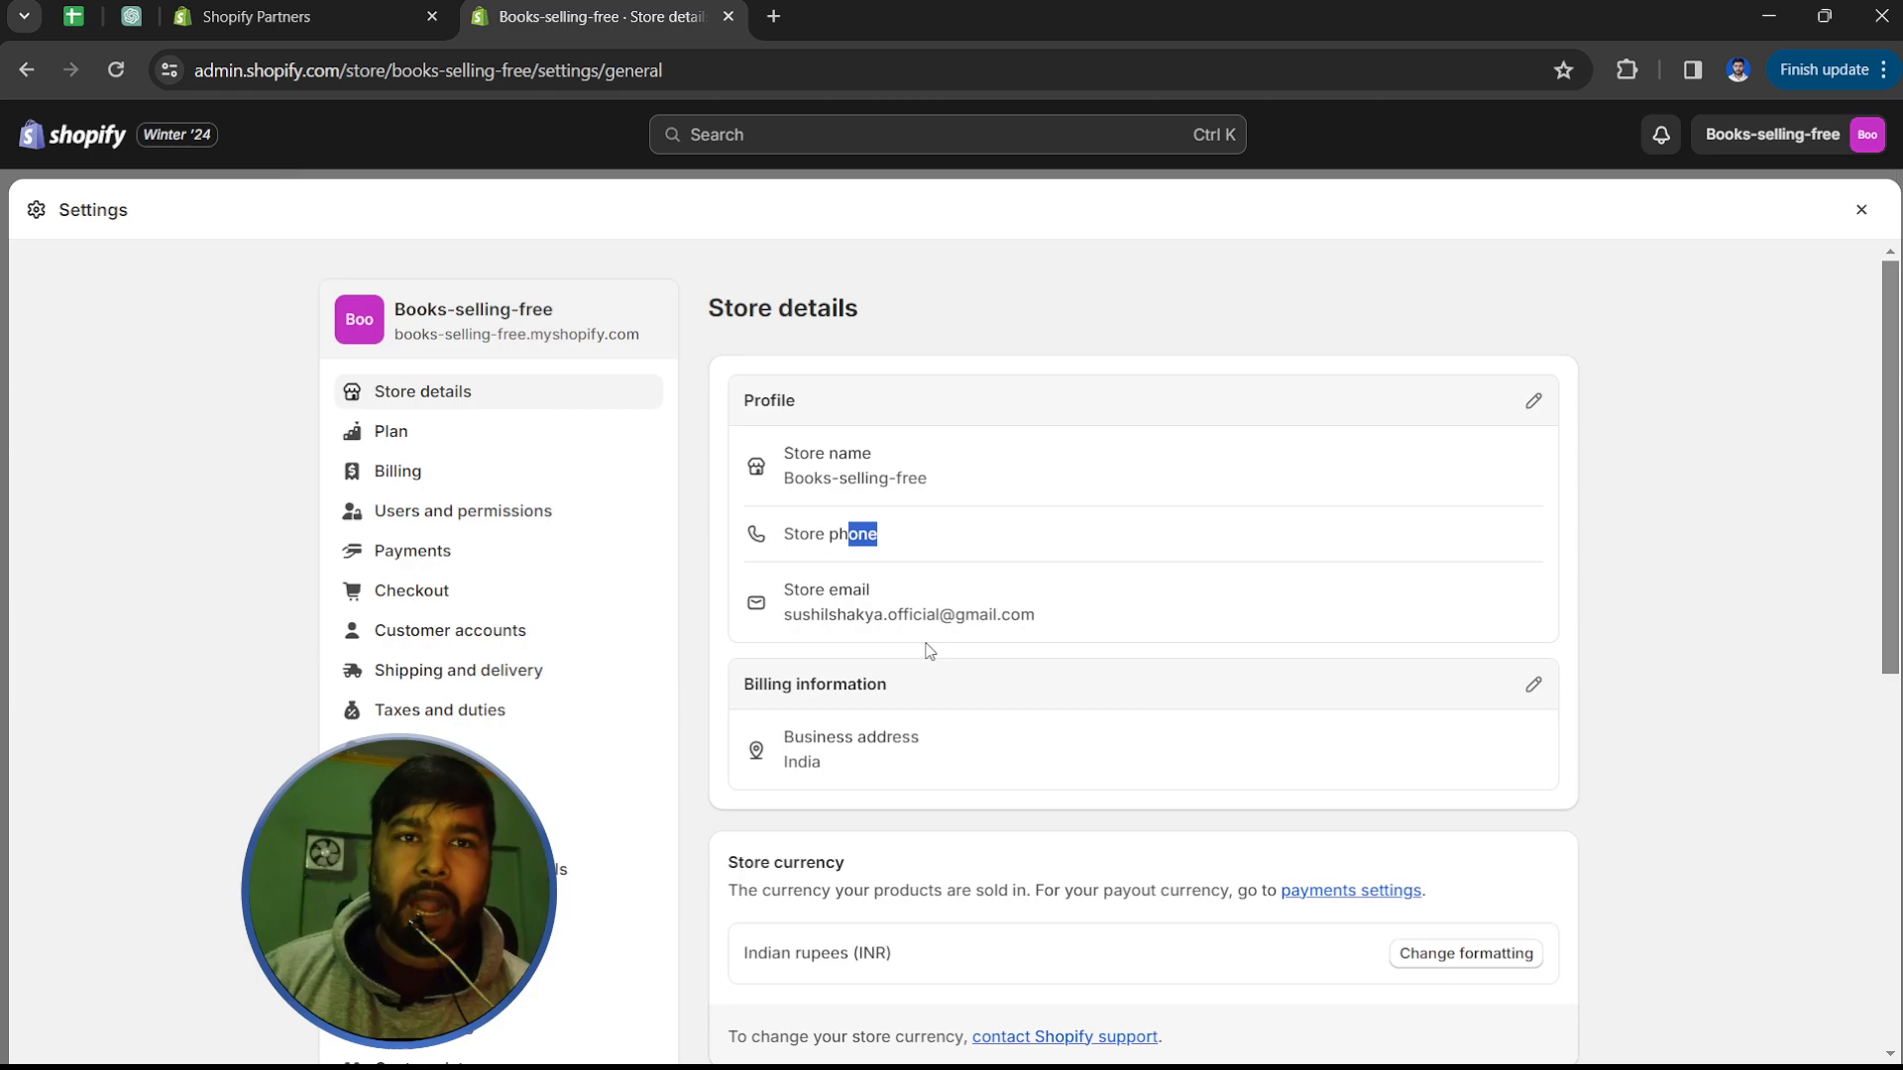
scroll(942, 748, down, 4)
drag(782, 595, 892, 602)
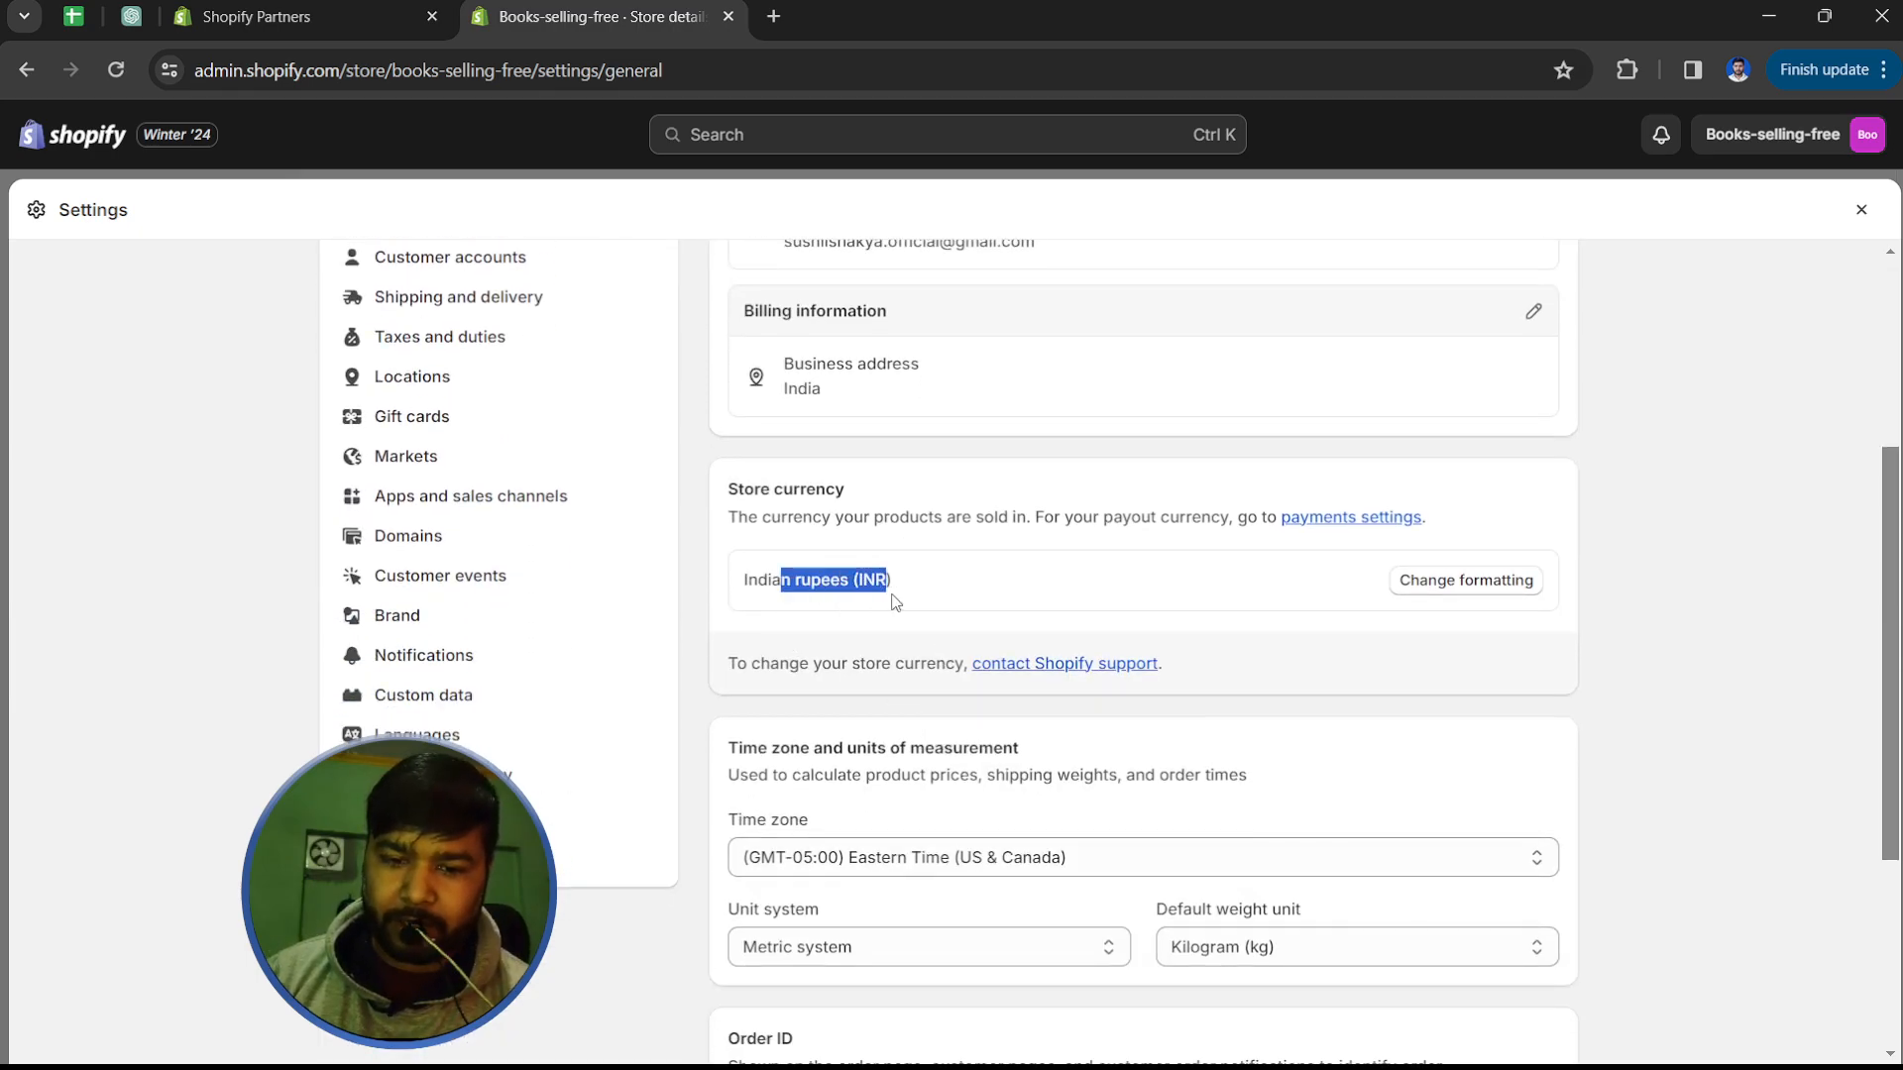
scroll(892, 602, down, 4)
drag(745, 677, 862, 718)
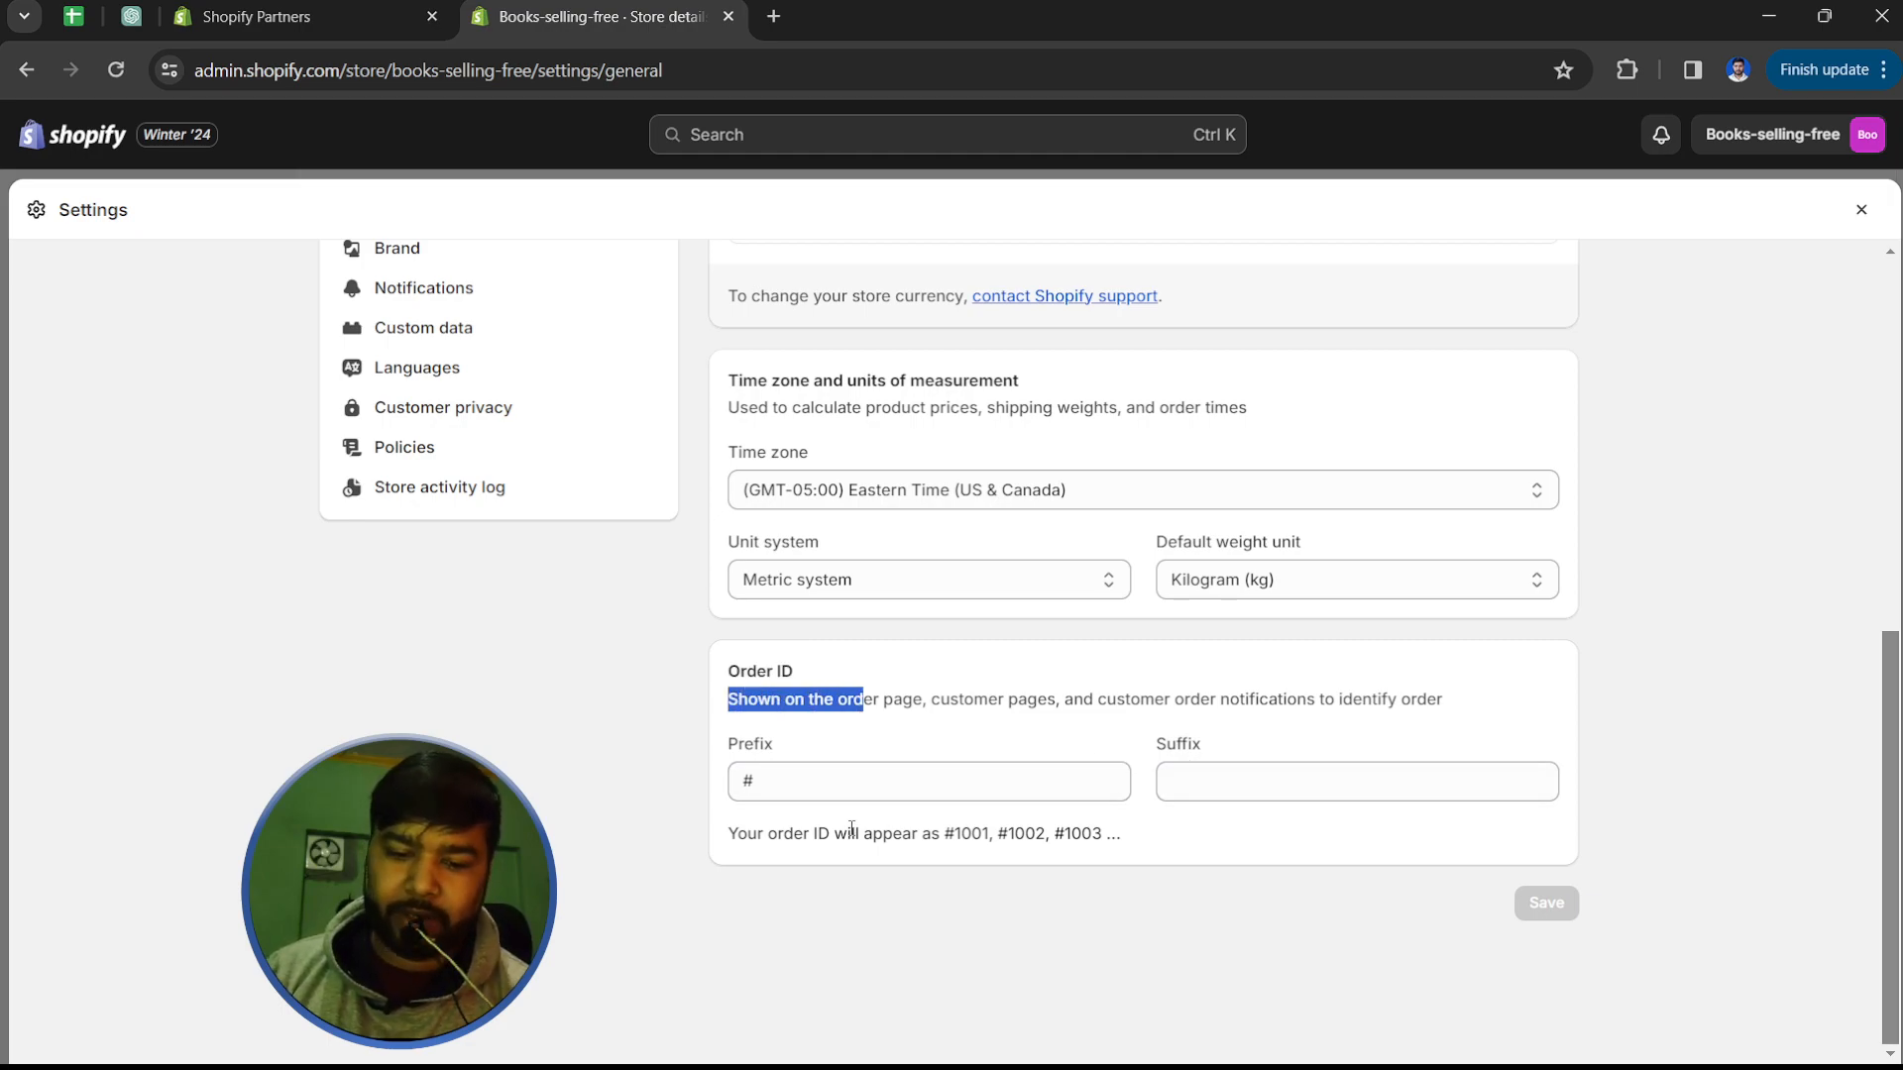
Step: Check how order numbers appear in the orders list and compare them with the Order ID section in Store details
click(319, 133)
click(88, 241)
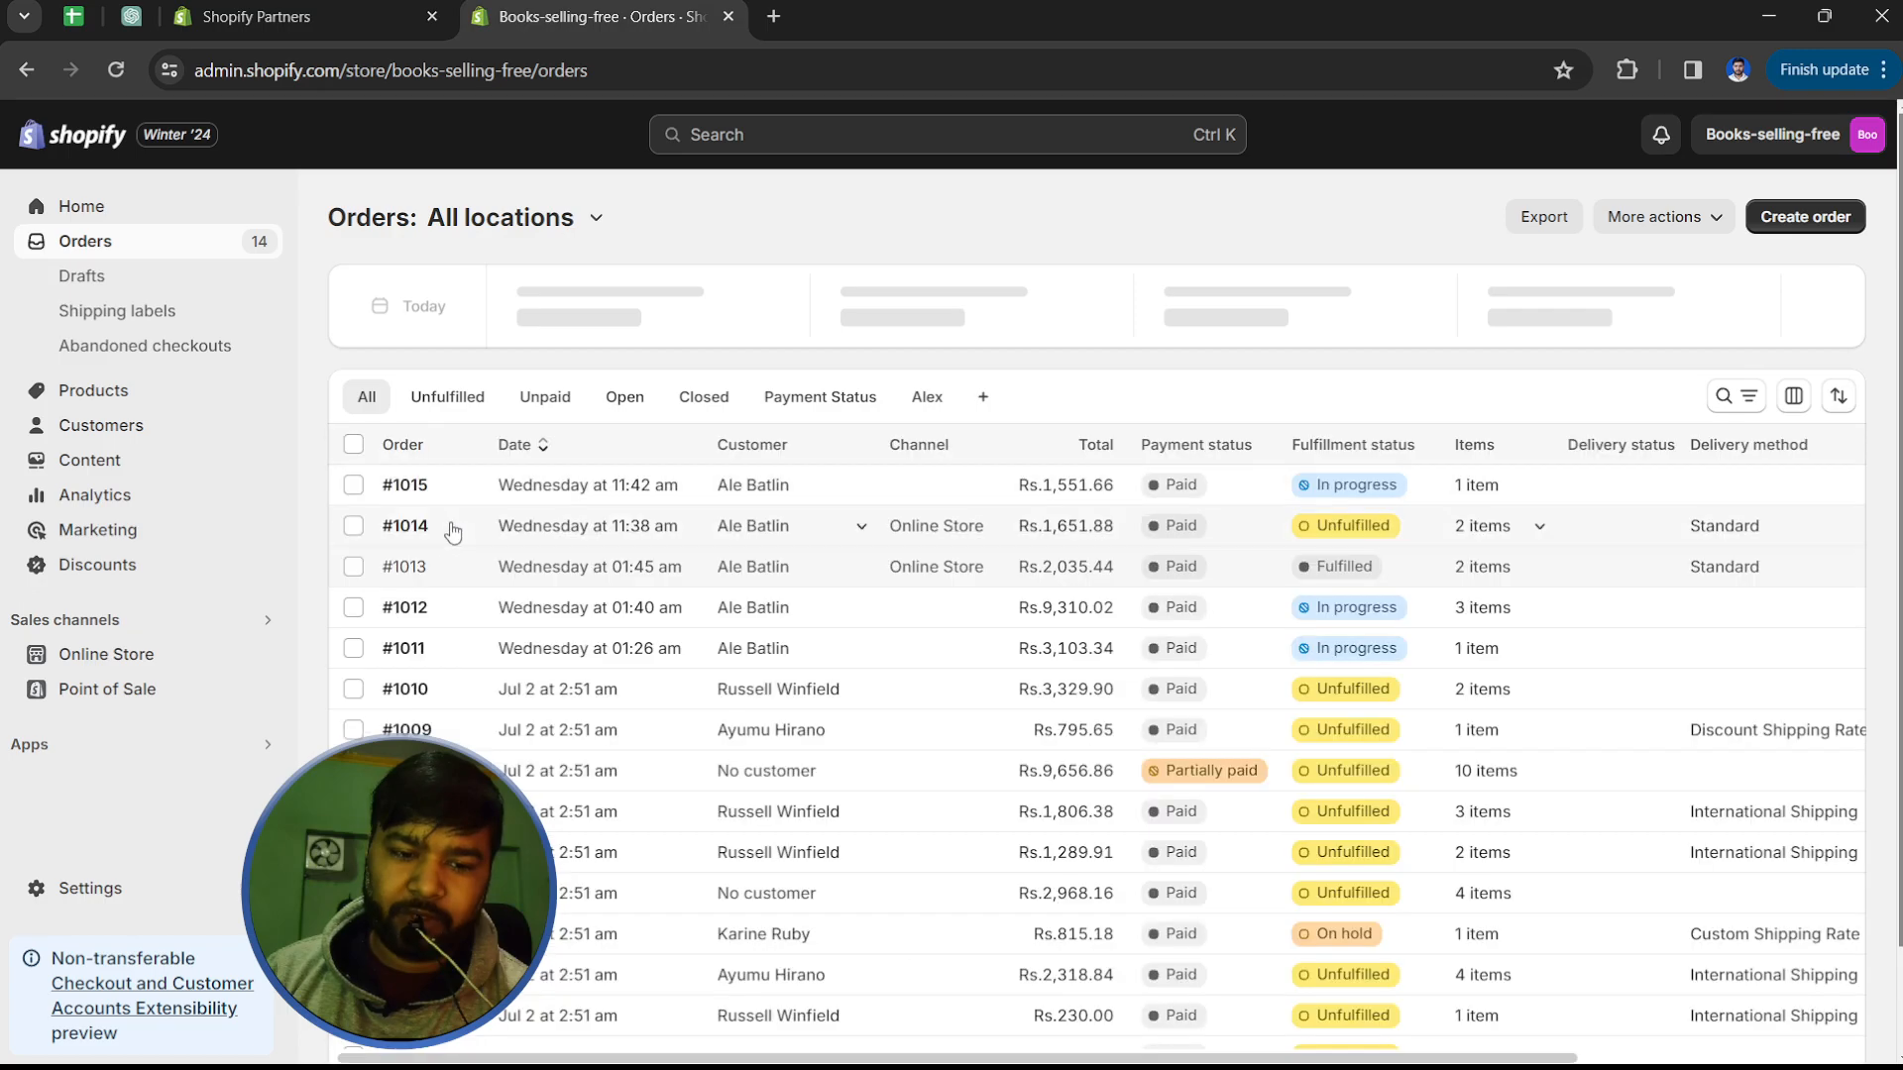
scroll(436, 506, down, 2)
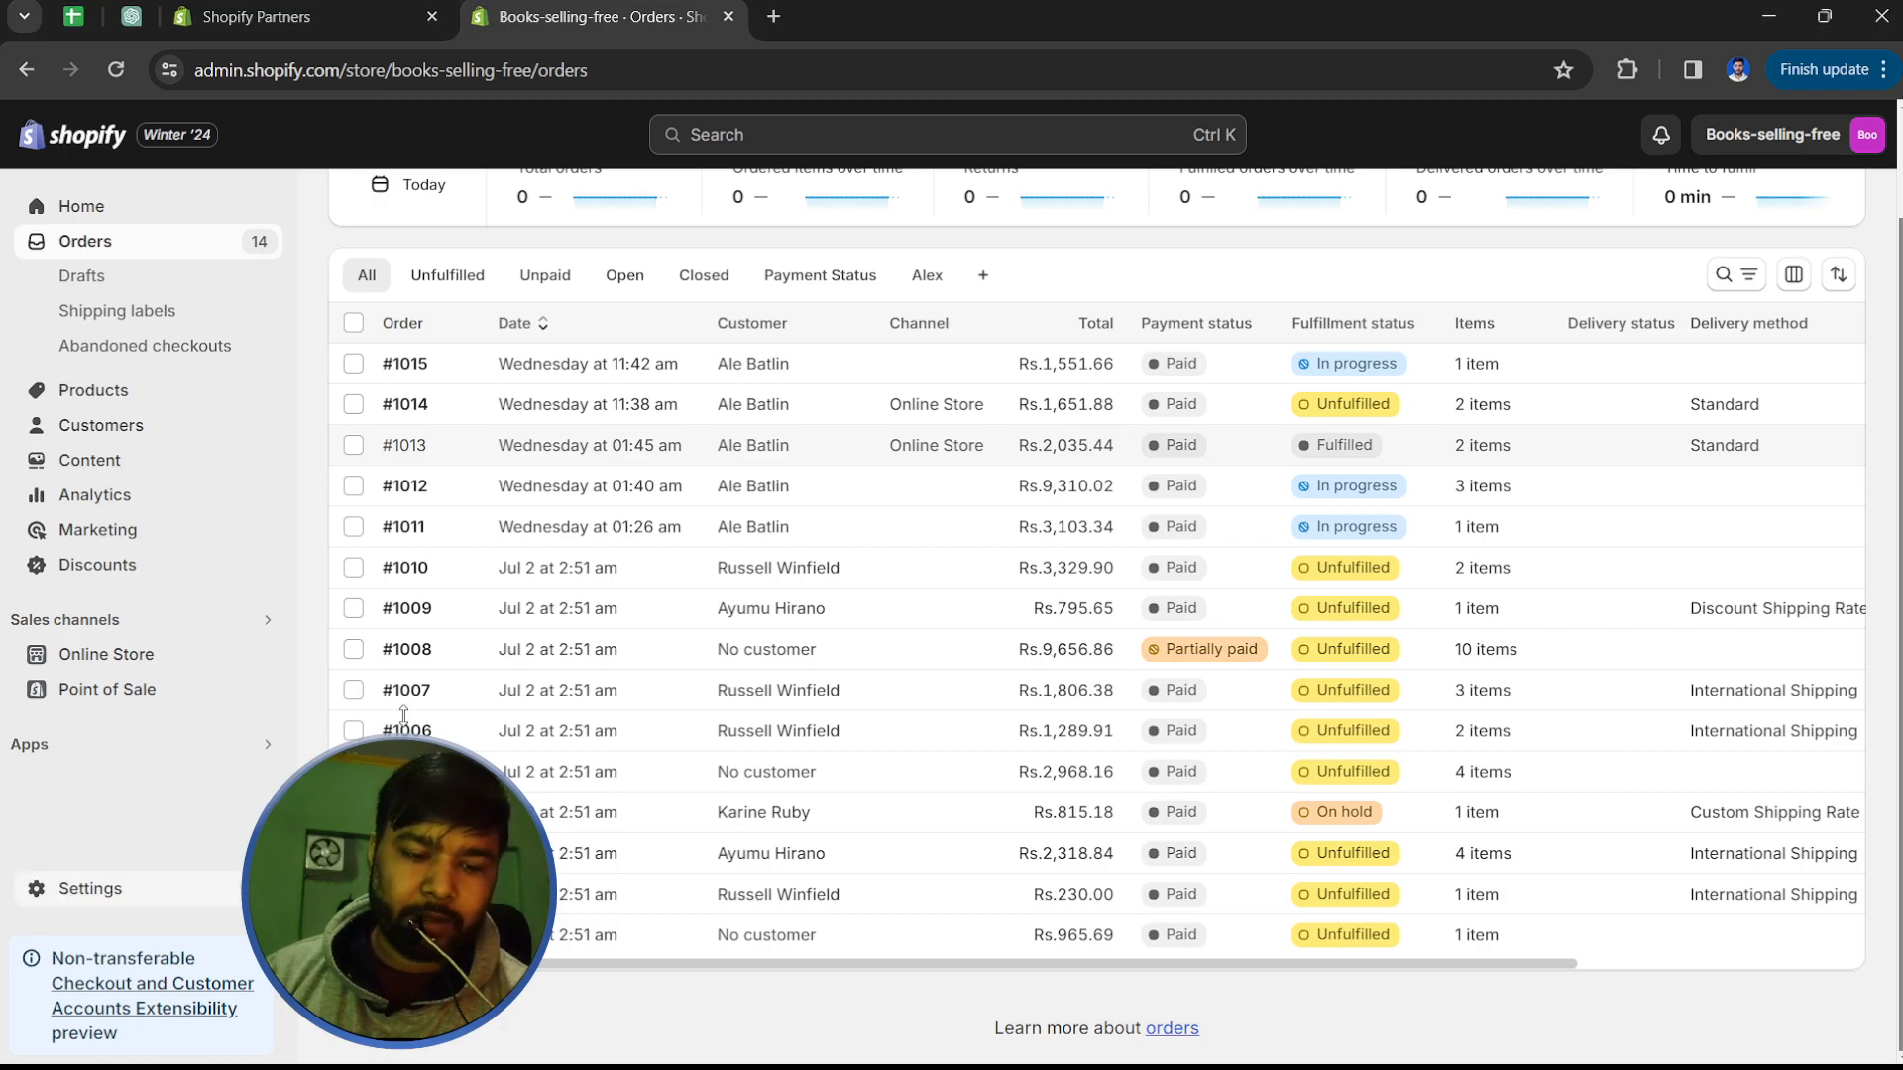
click(90, 889)
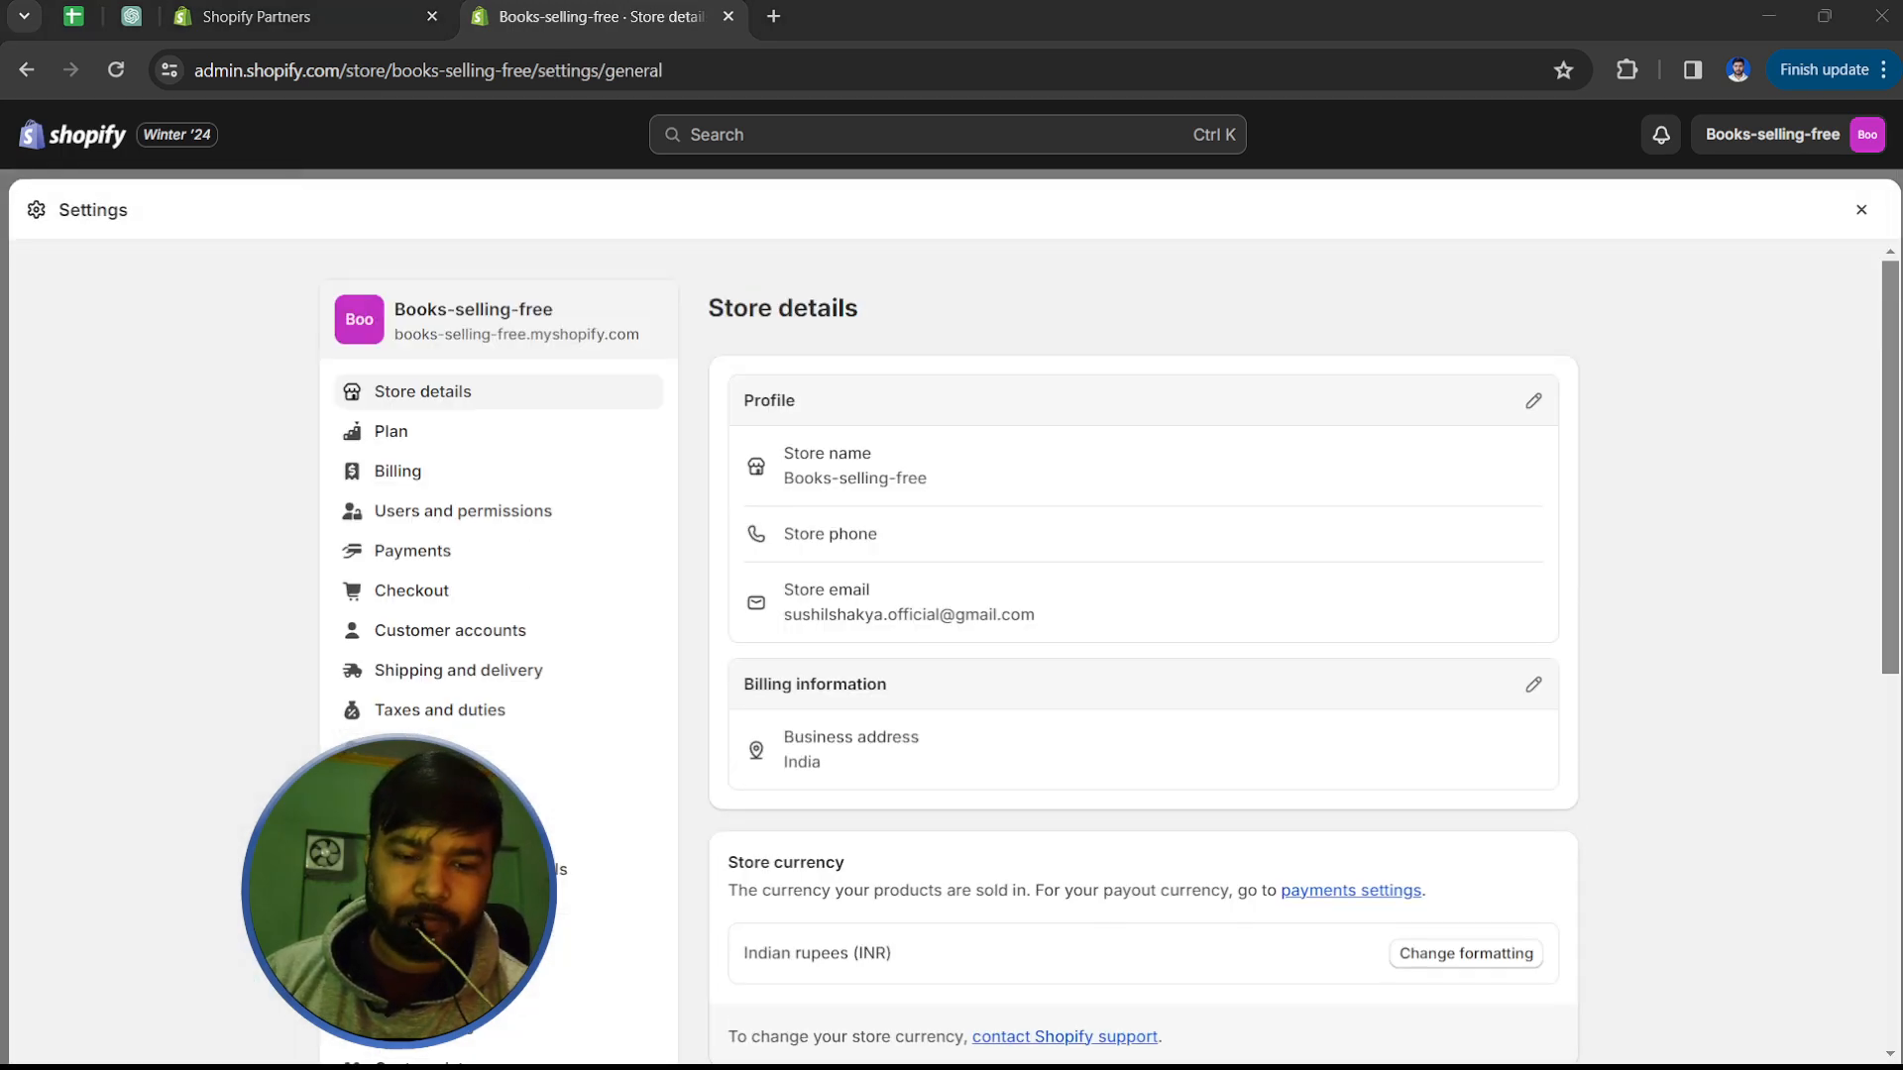
scroll(1111, 655, down, 8)
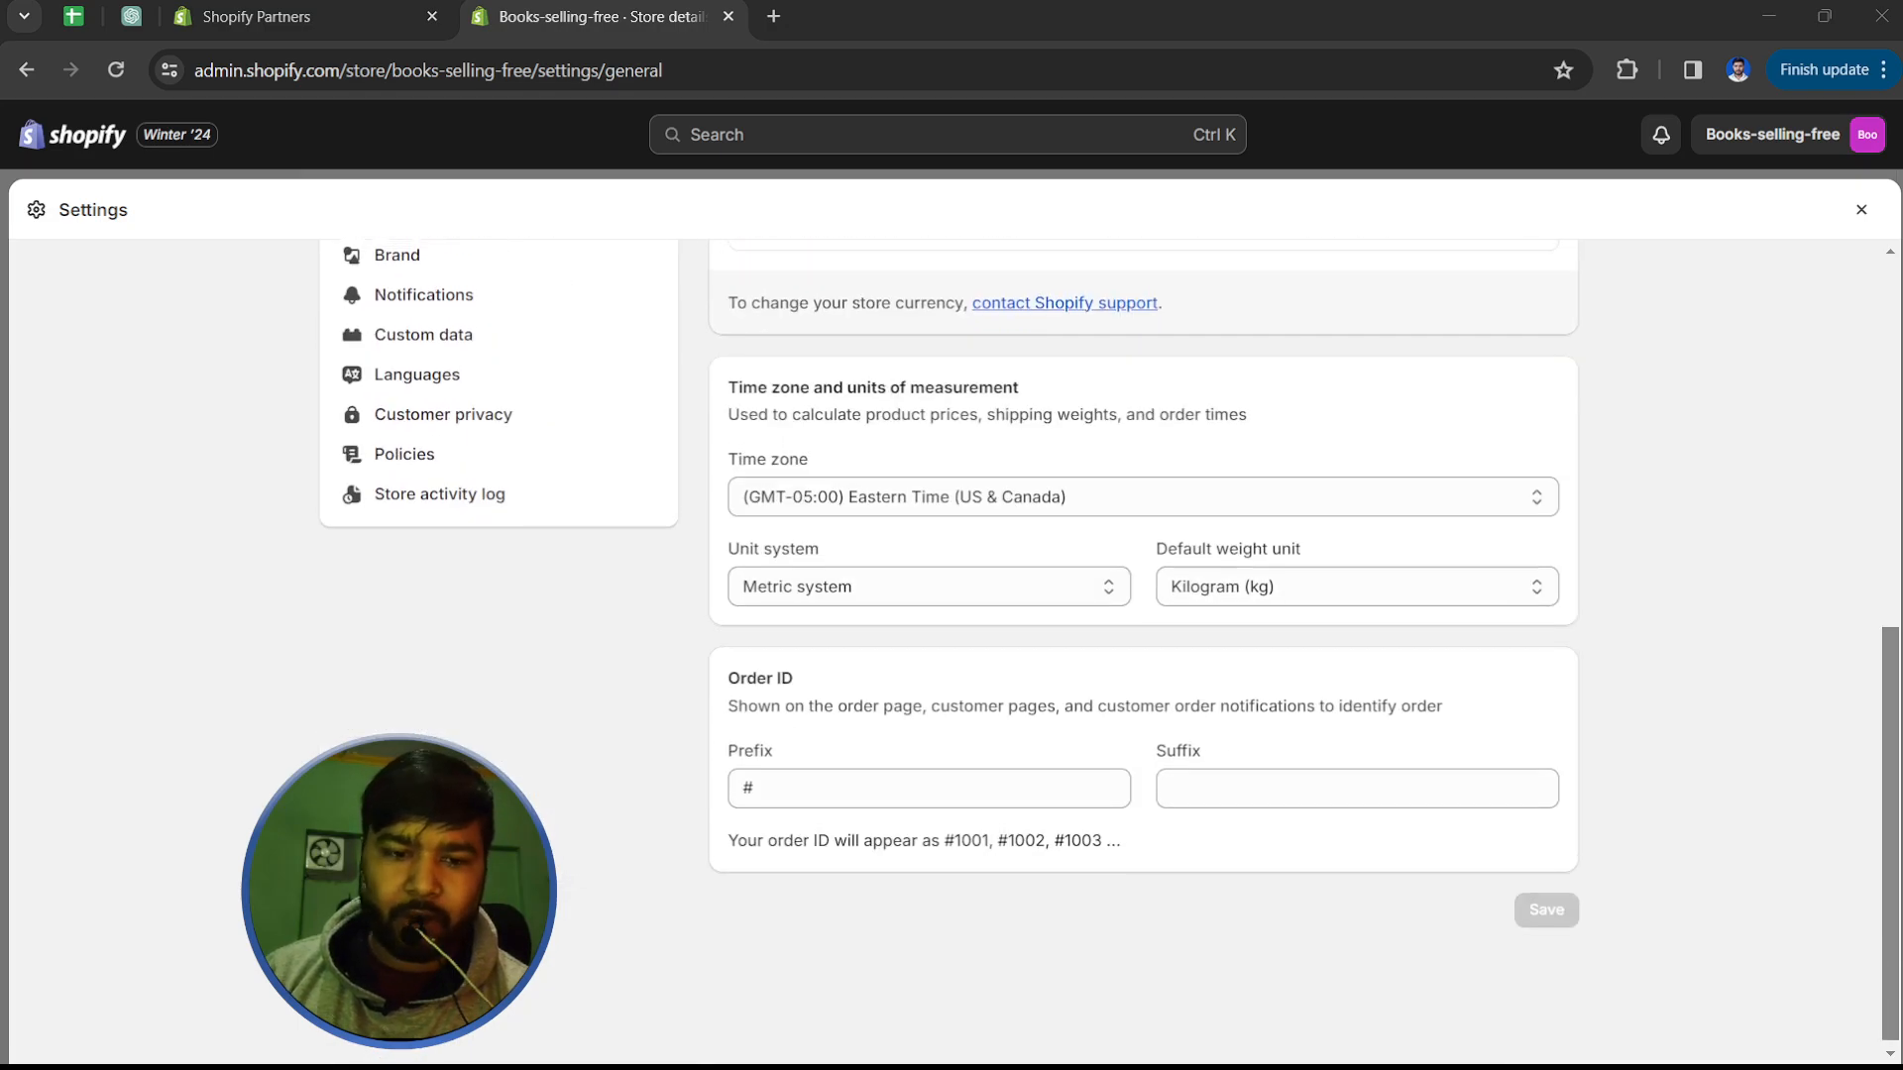
Step: Review the store's Plan page and the Billing page's payment methods, currency, subscriptions, bills, credits and tax registration
scroll(1110, 654, up, 10)
click(392, 441)
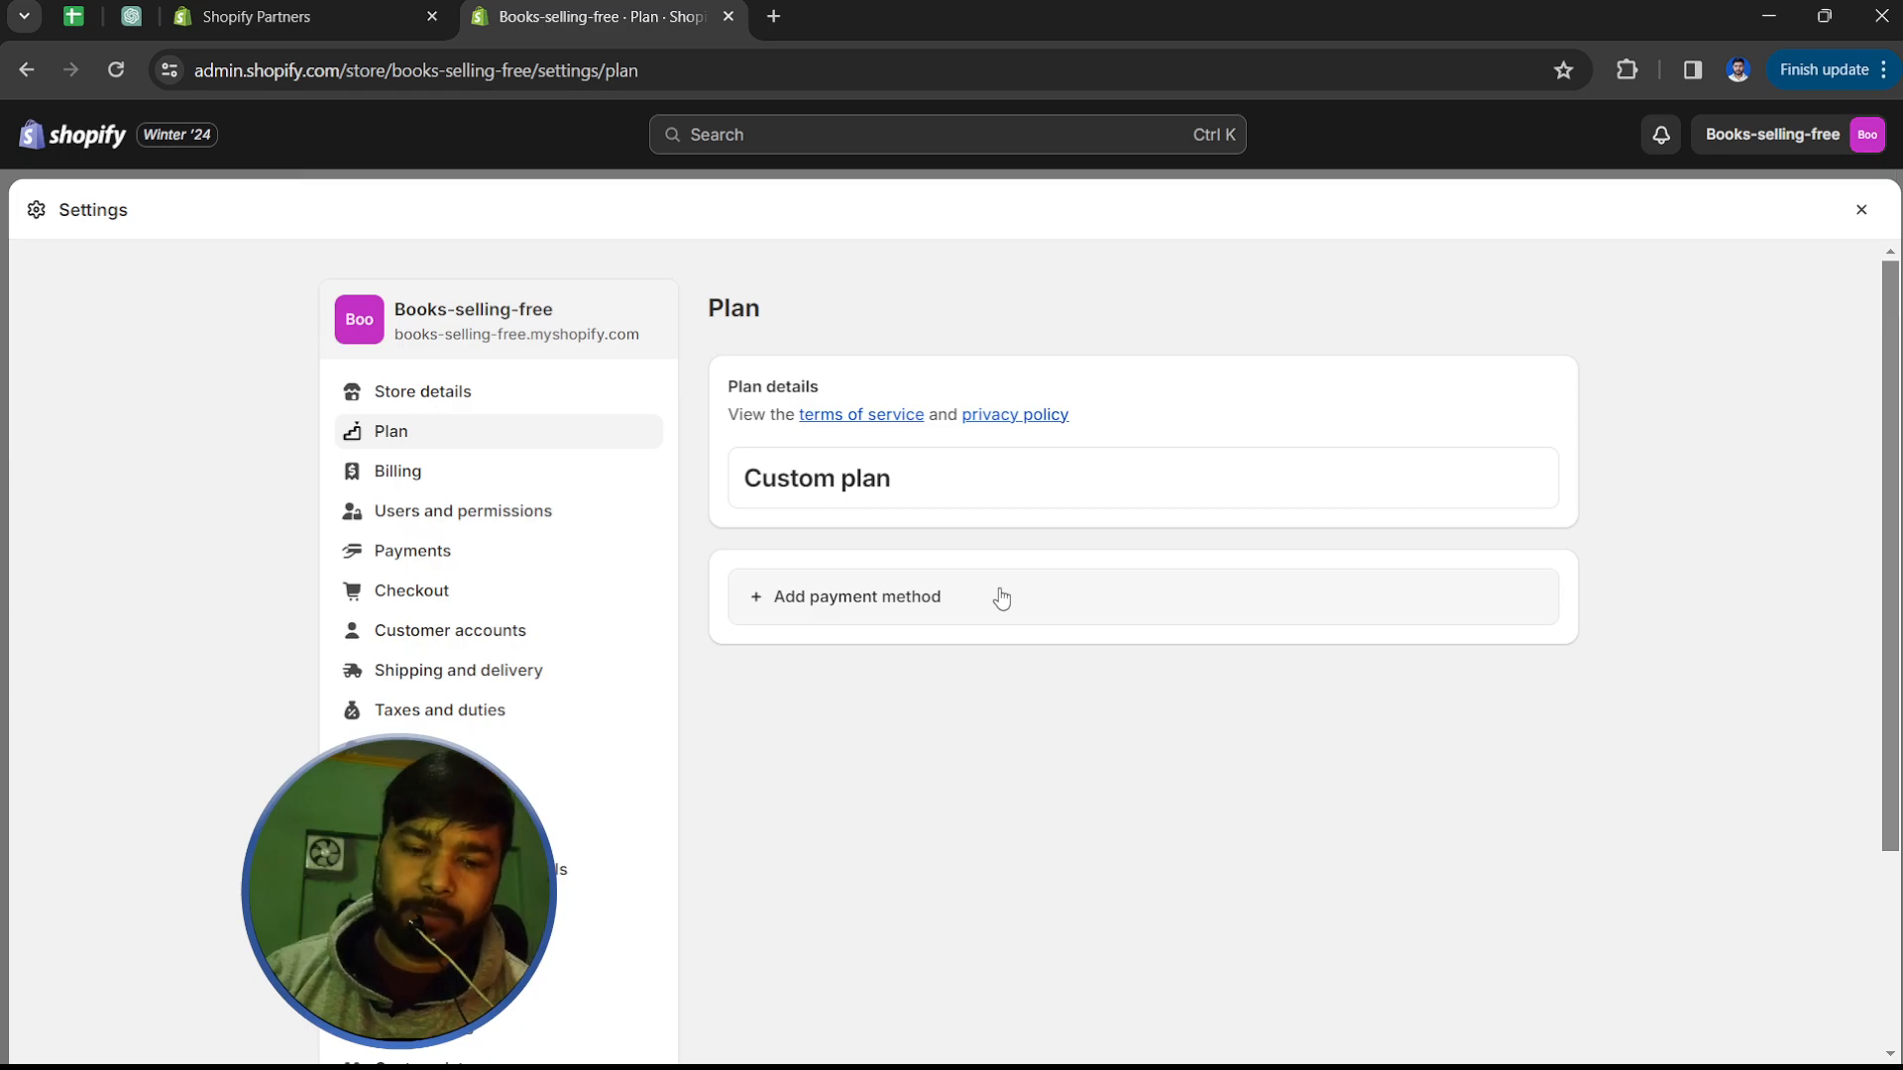
click(416, 484)
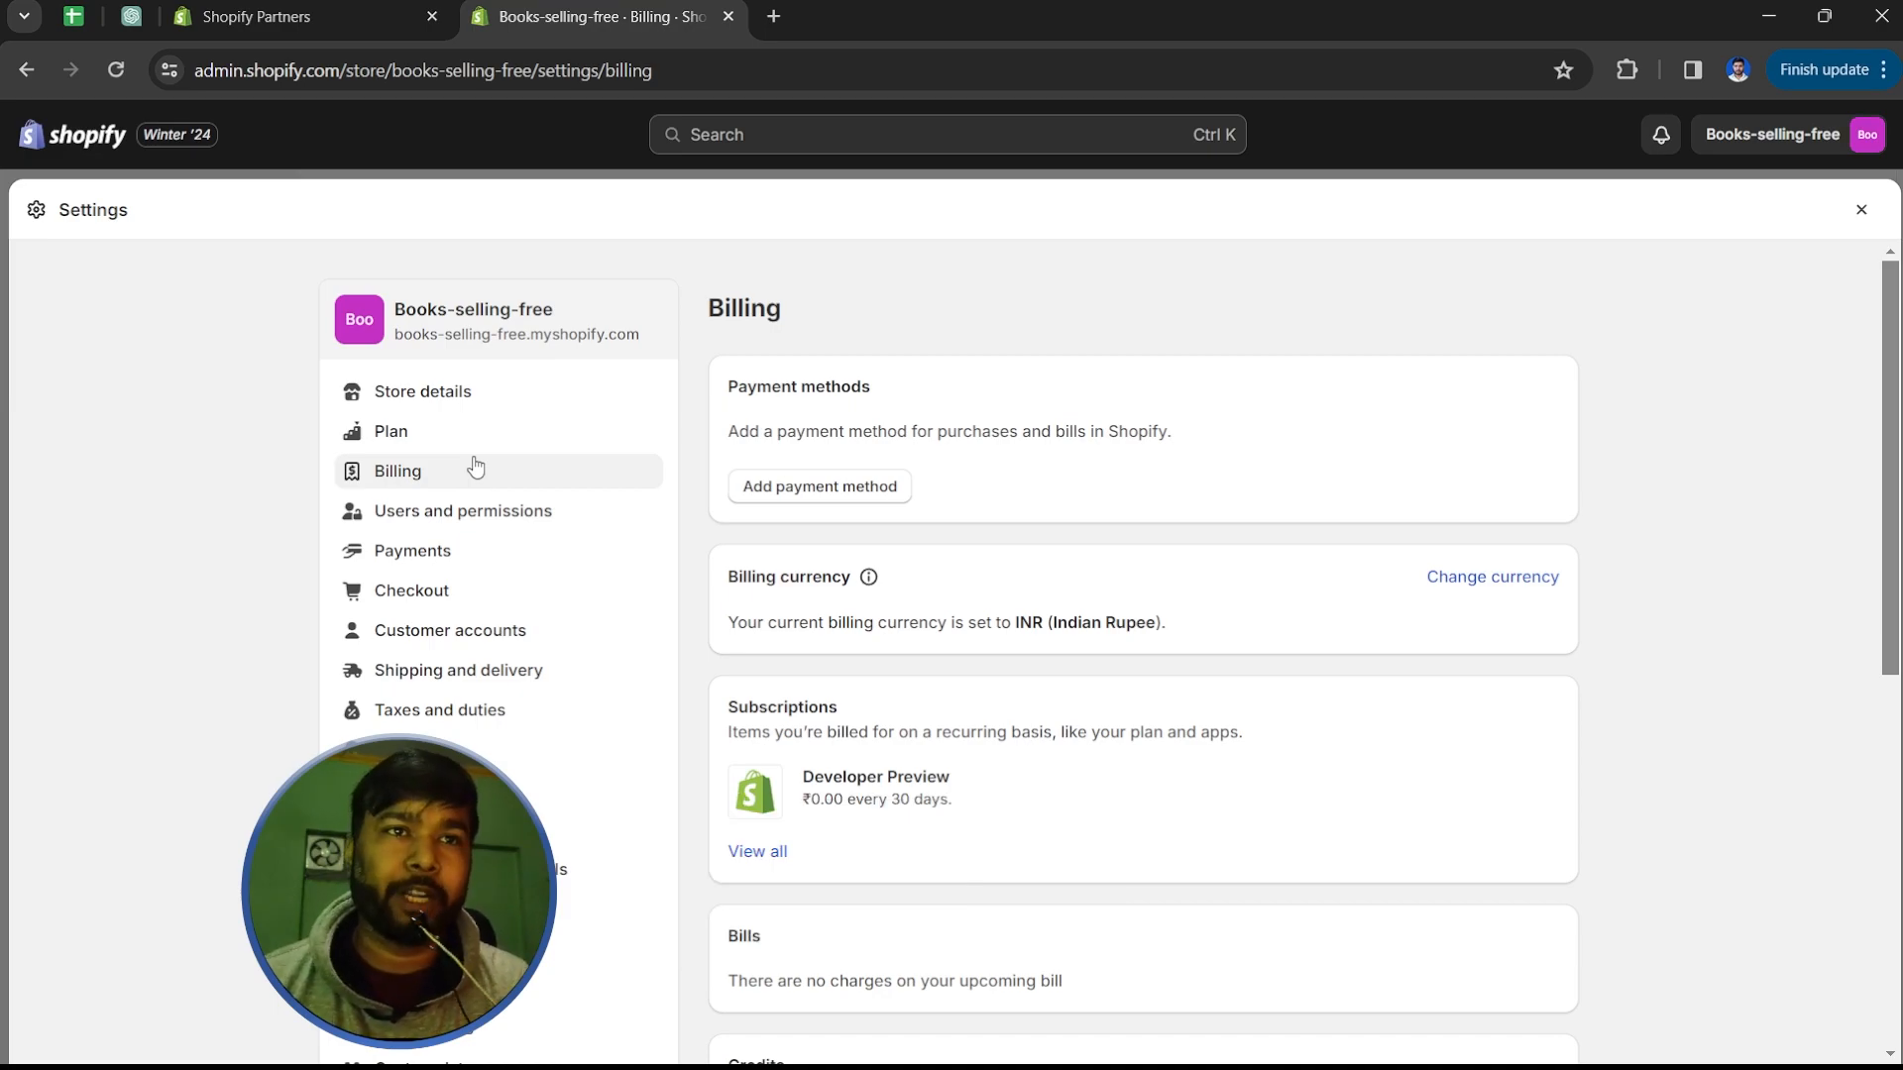
scroll(944, 555, down, 1)
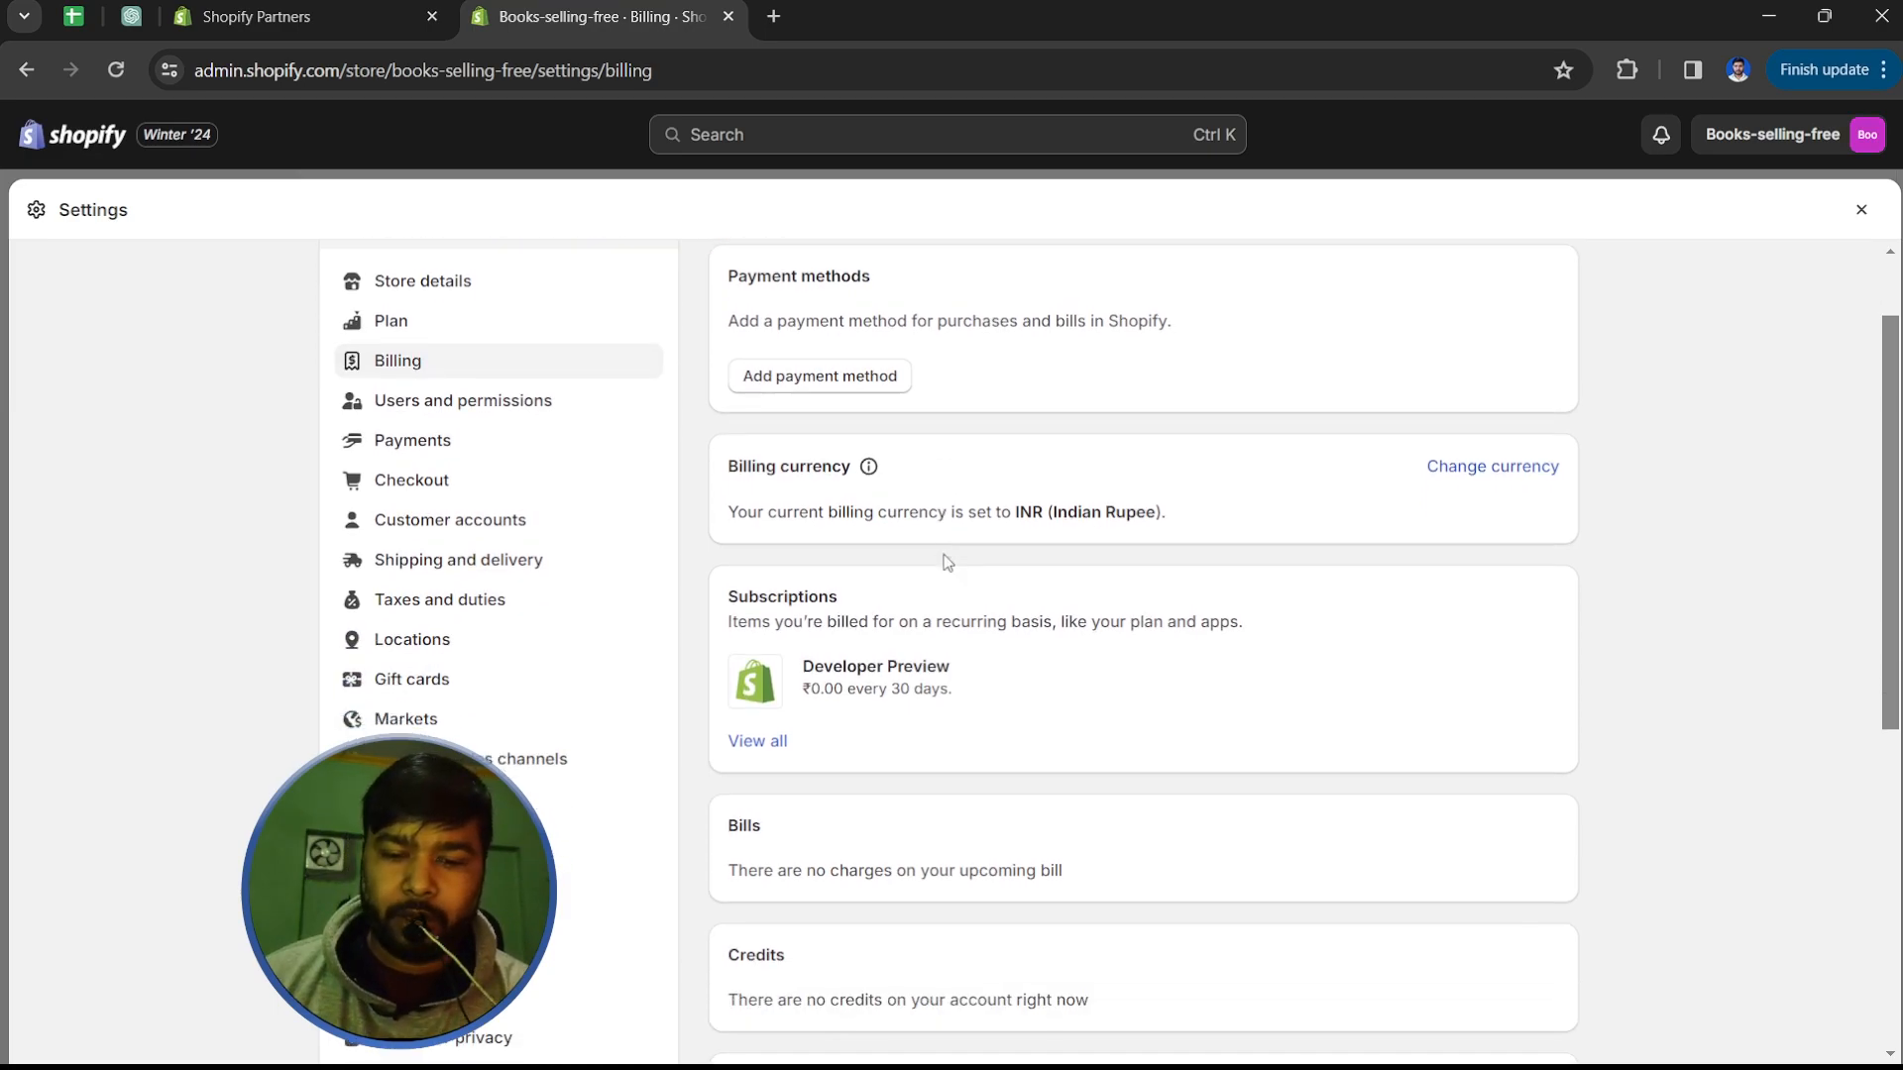
drag(806, 452, 853, 452)
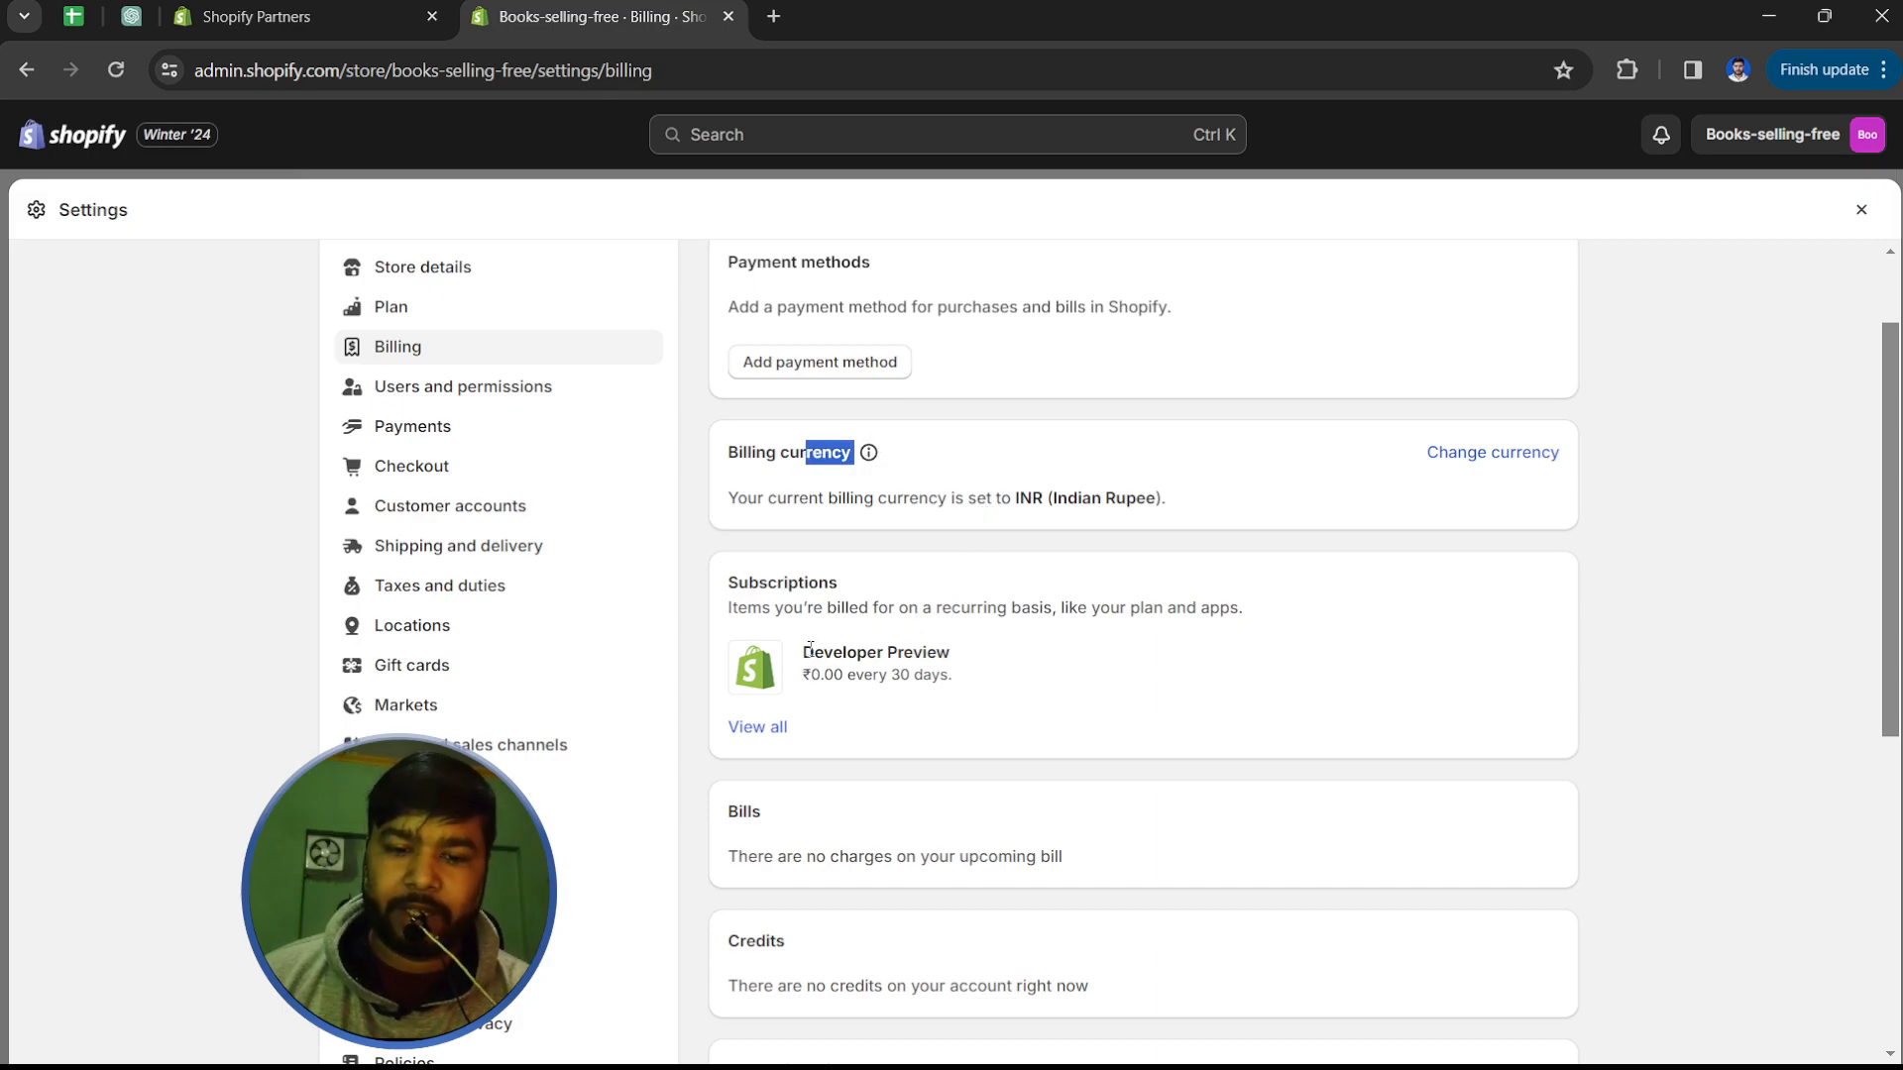
drag(768, 583, 839, 584)
scroll(872, 679, down, 2)
drag(778, 688, 1022, 734)
scroll(868, 832, down, 1)
scroll(867, 832, down, 3)
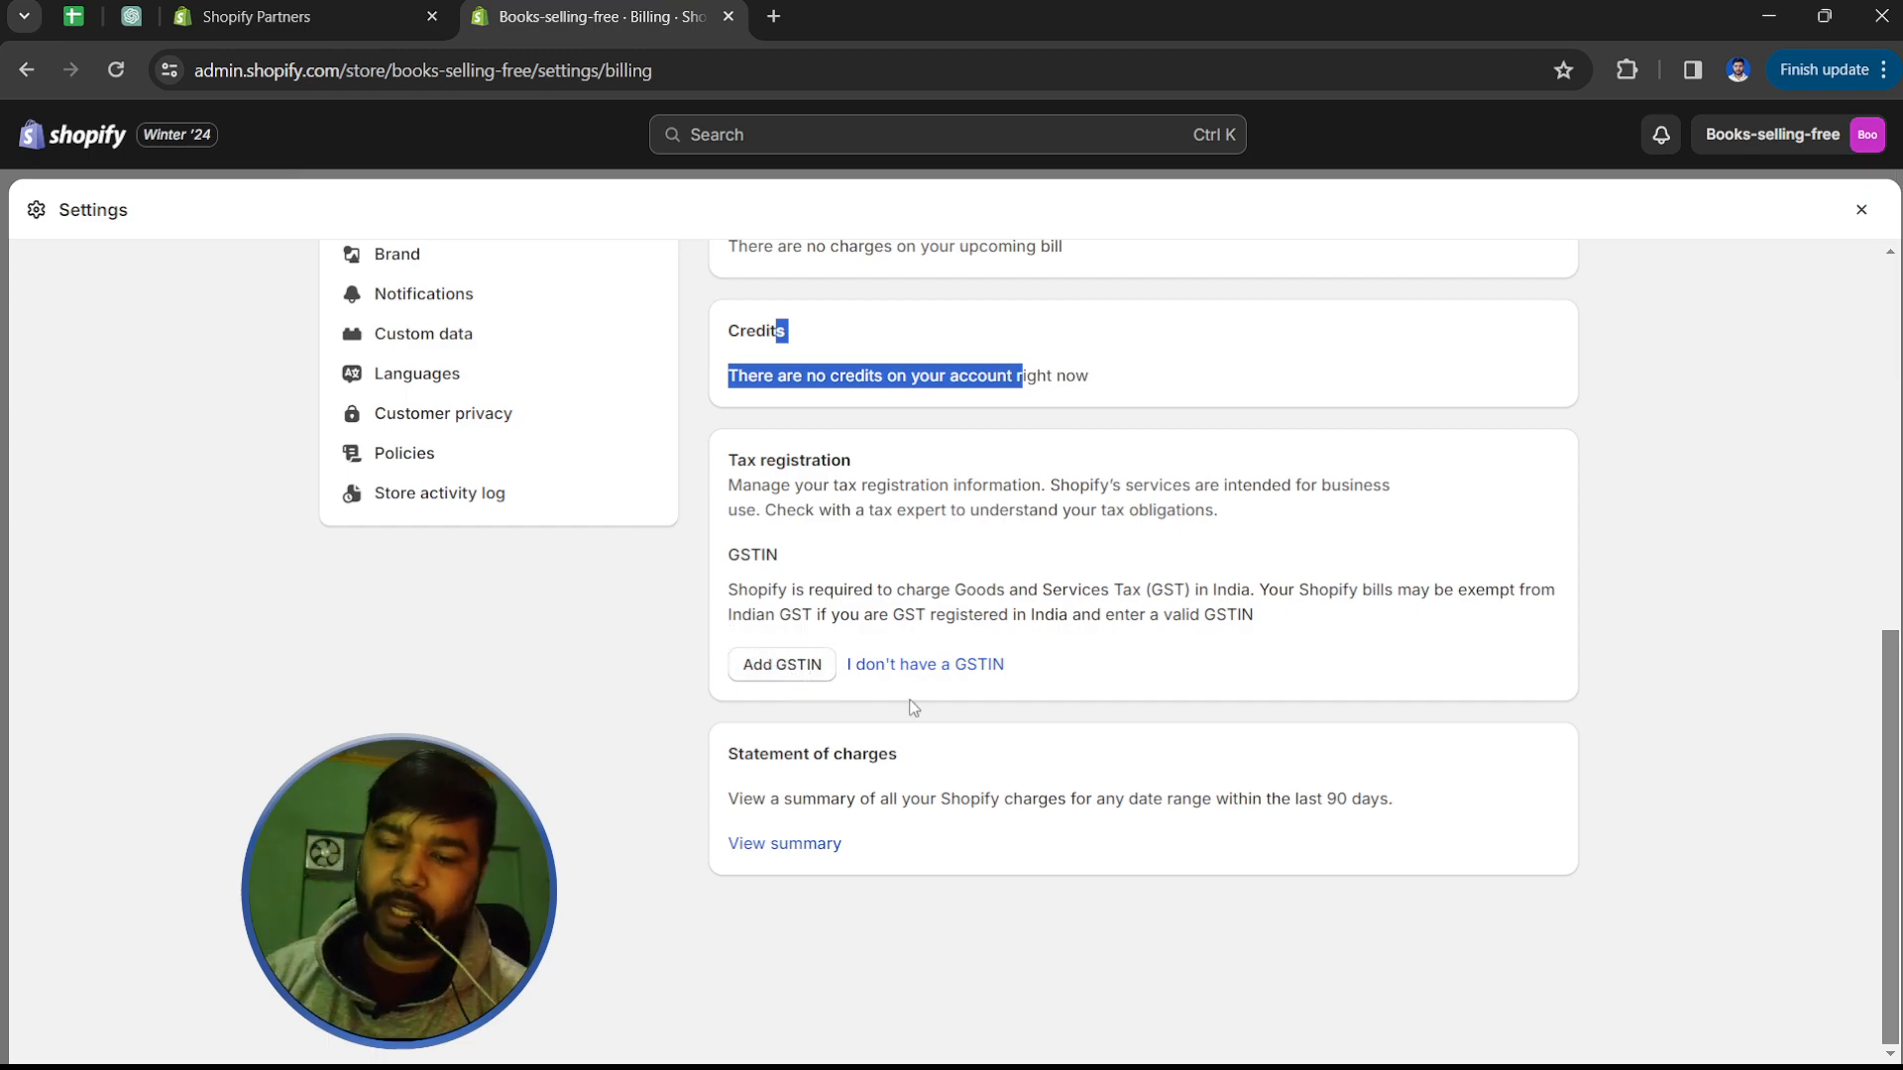
scroll(907, 708, up, 6)
scroll(909, 706, up, 2)
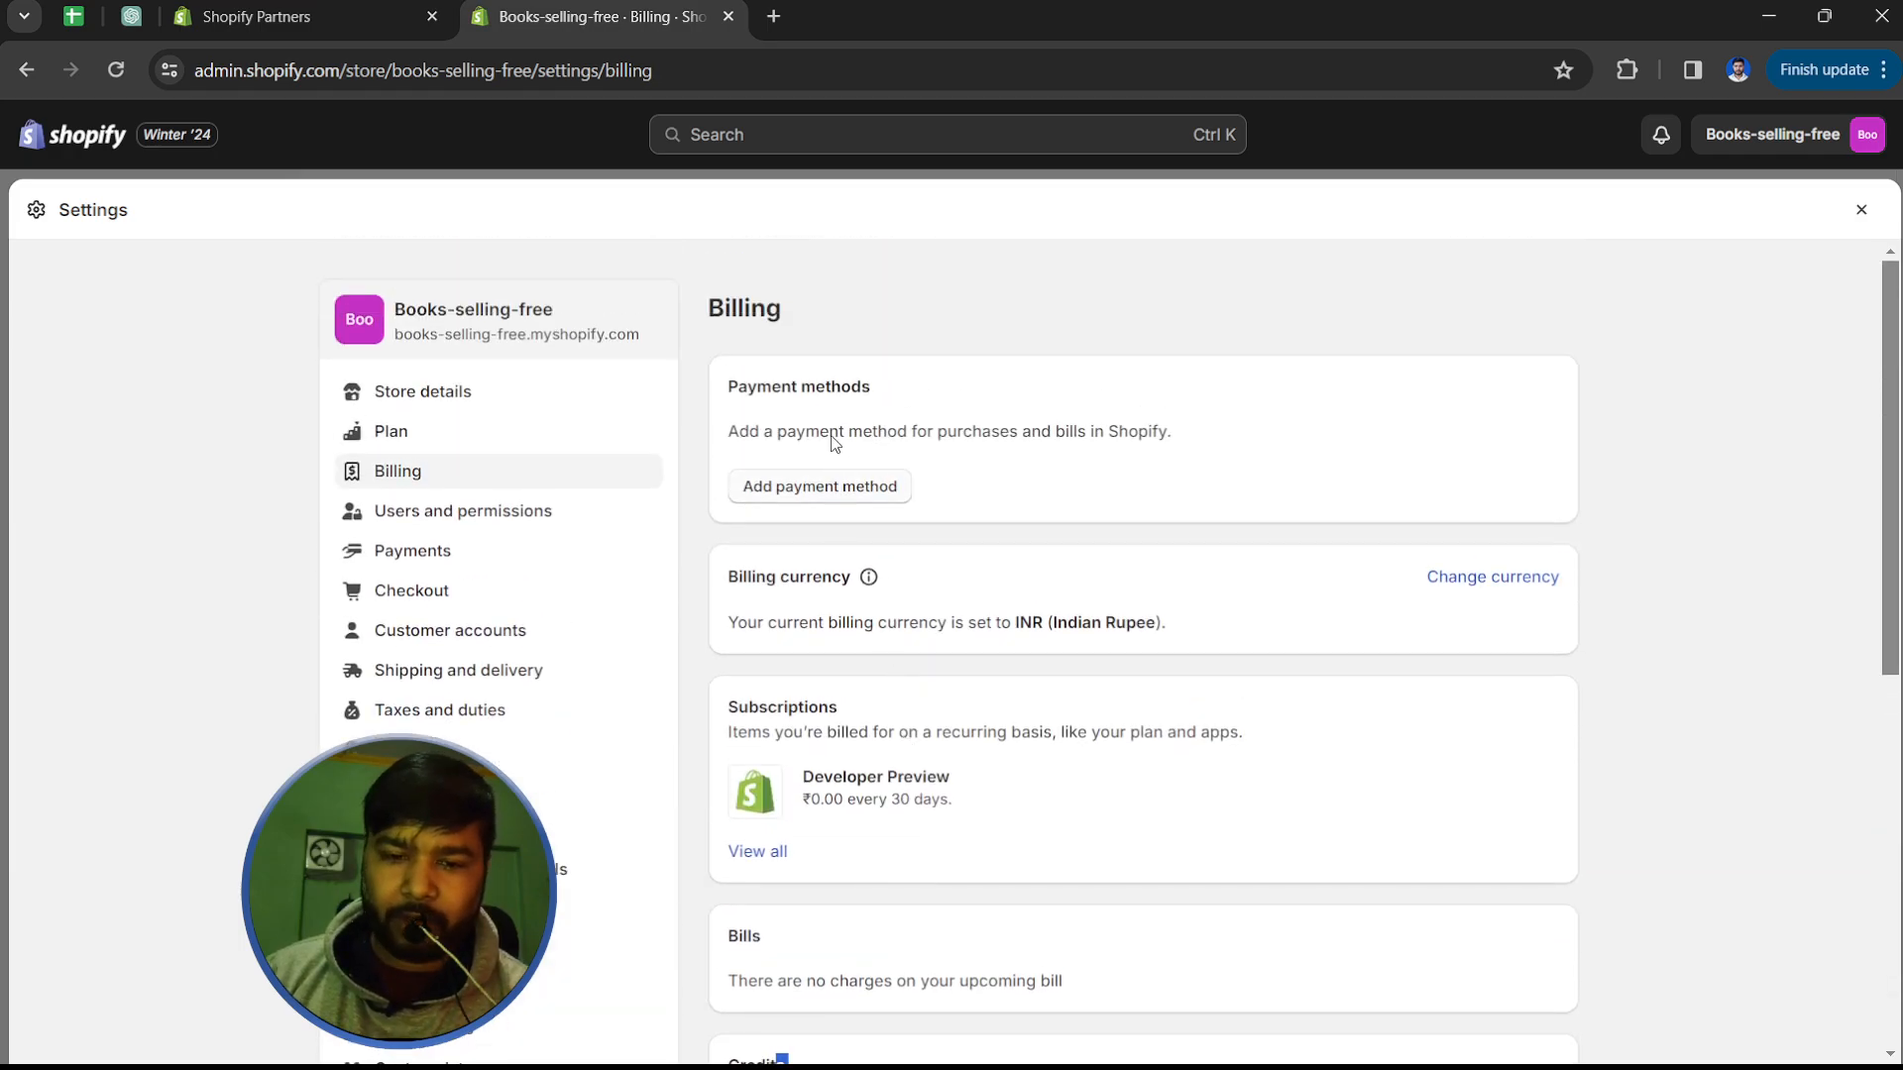
scroll(1206, 694, down, 1)
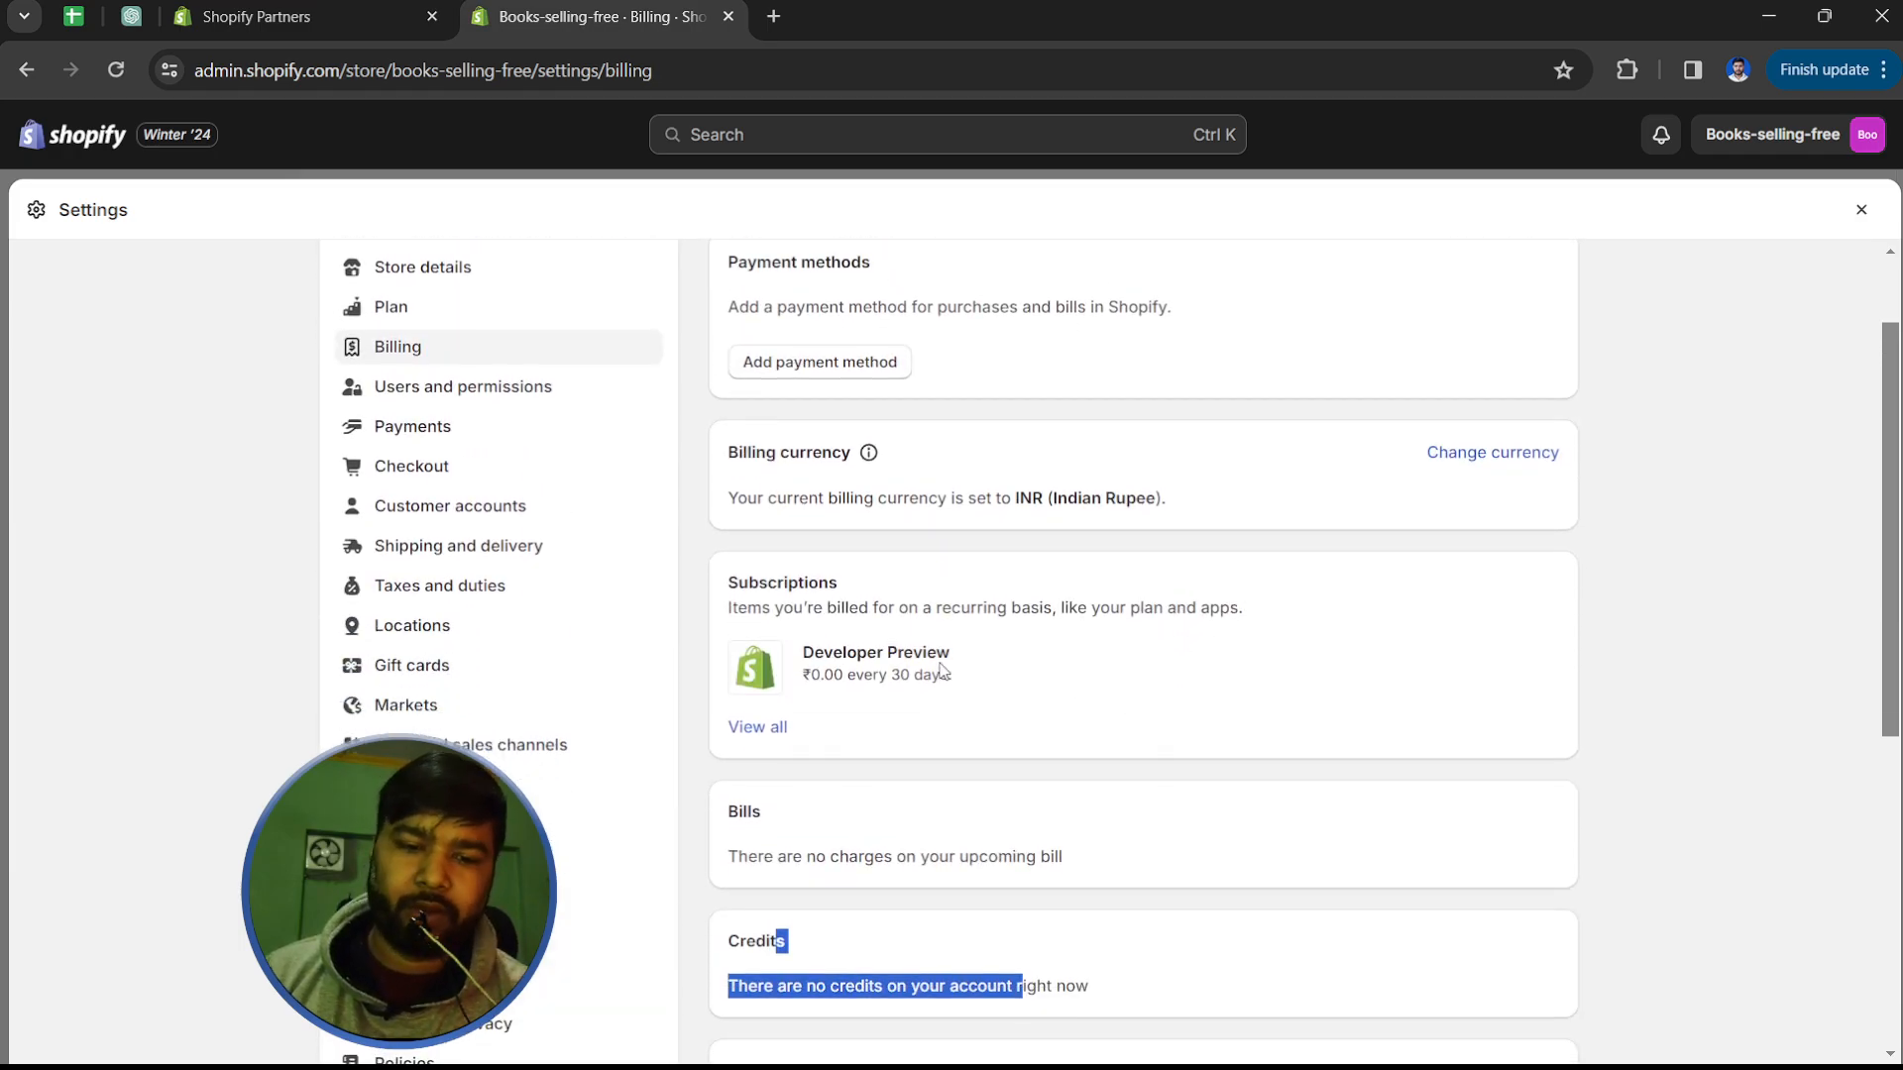
Step: Review the Users and permissions settings, covering the ownership transfer option, staff accounts and collaborator access
click(428, 387)
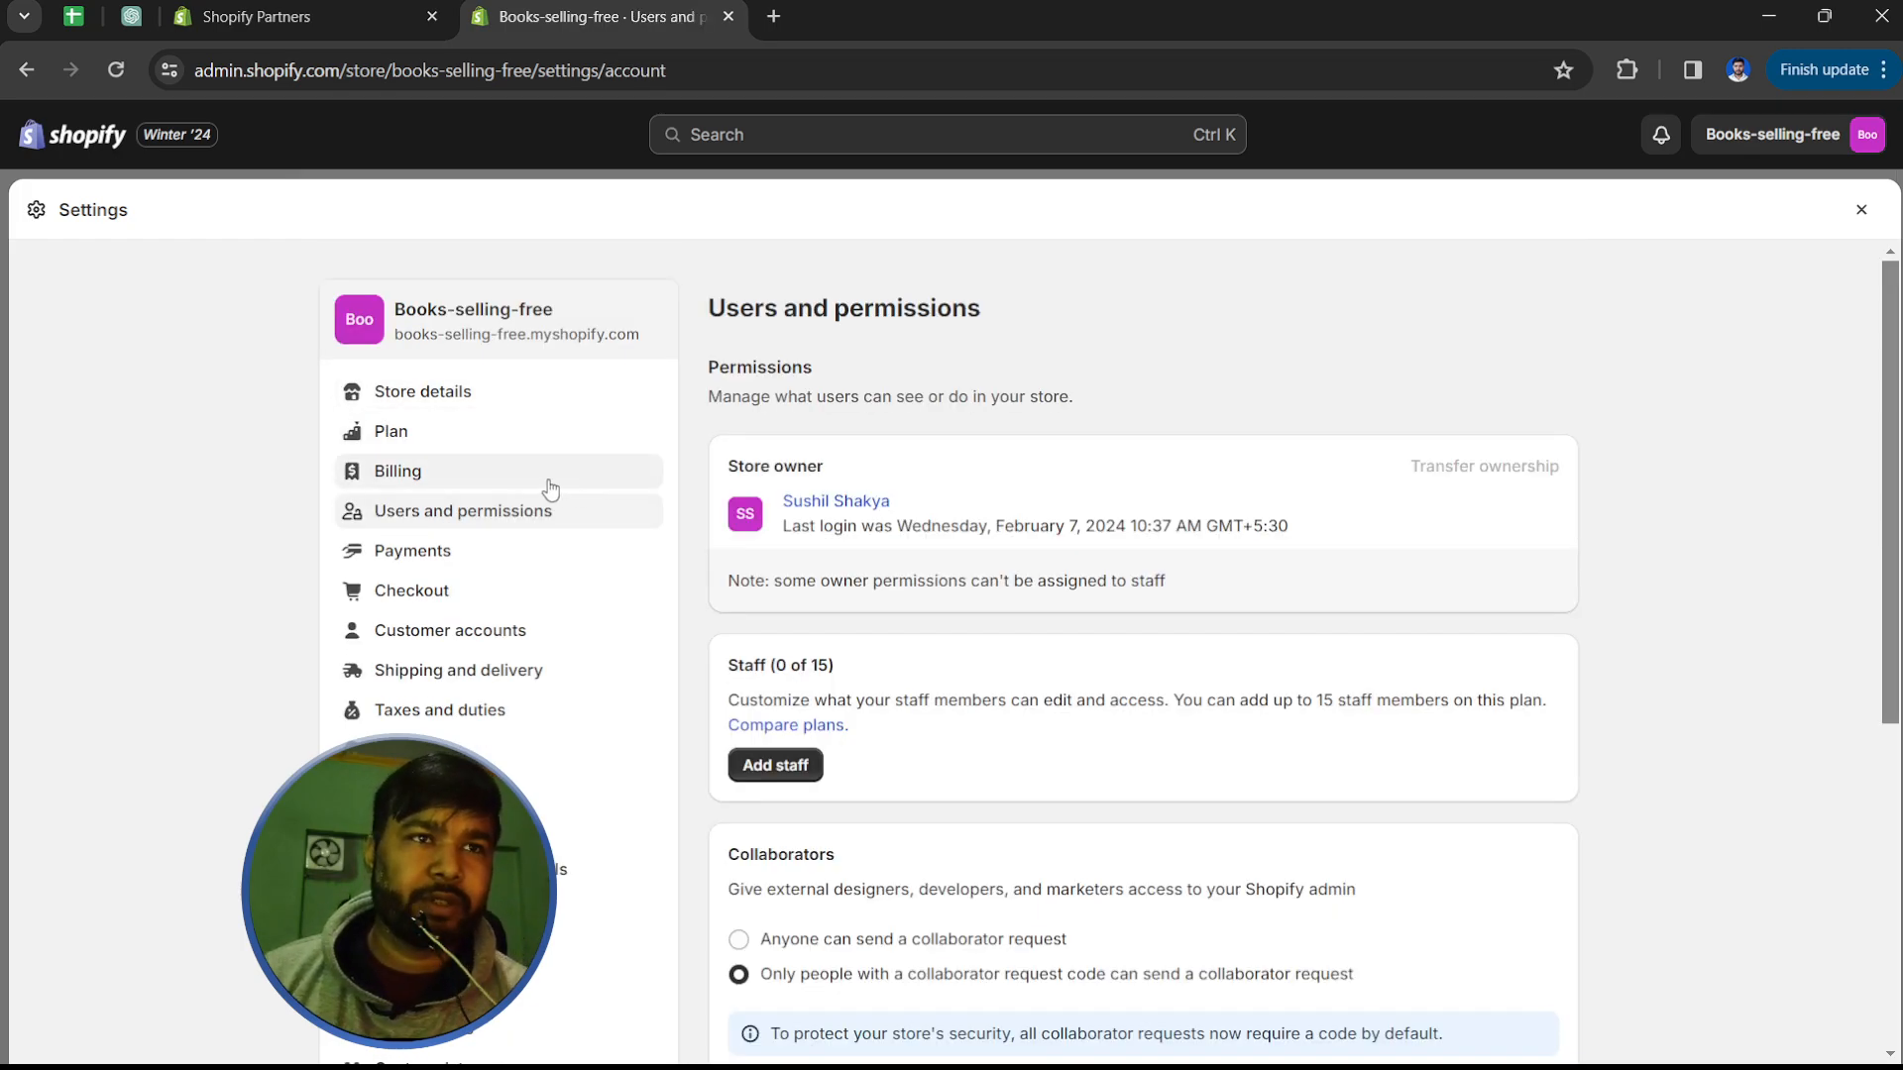
triple_click(1513, 454)
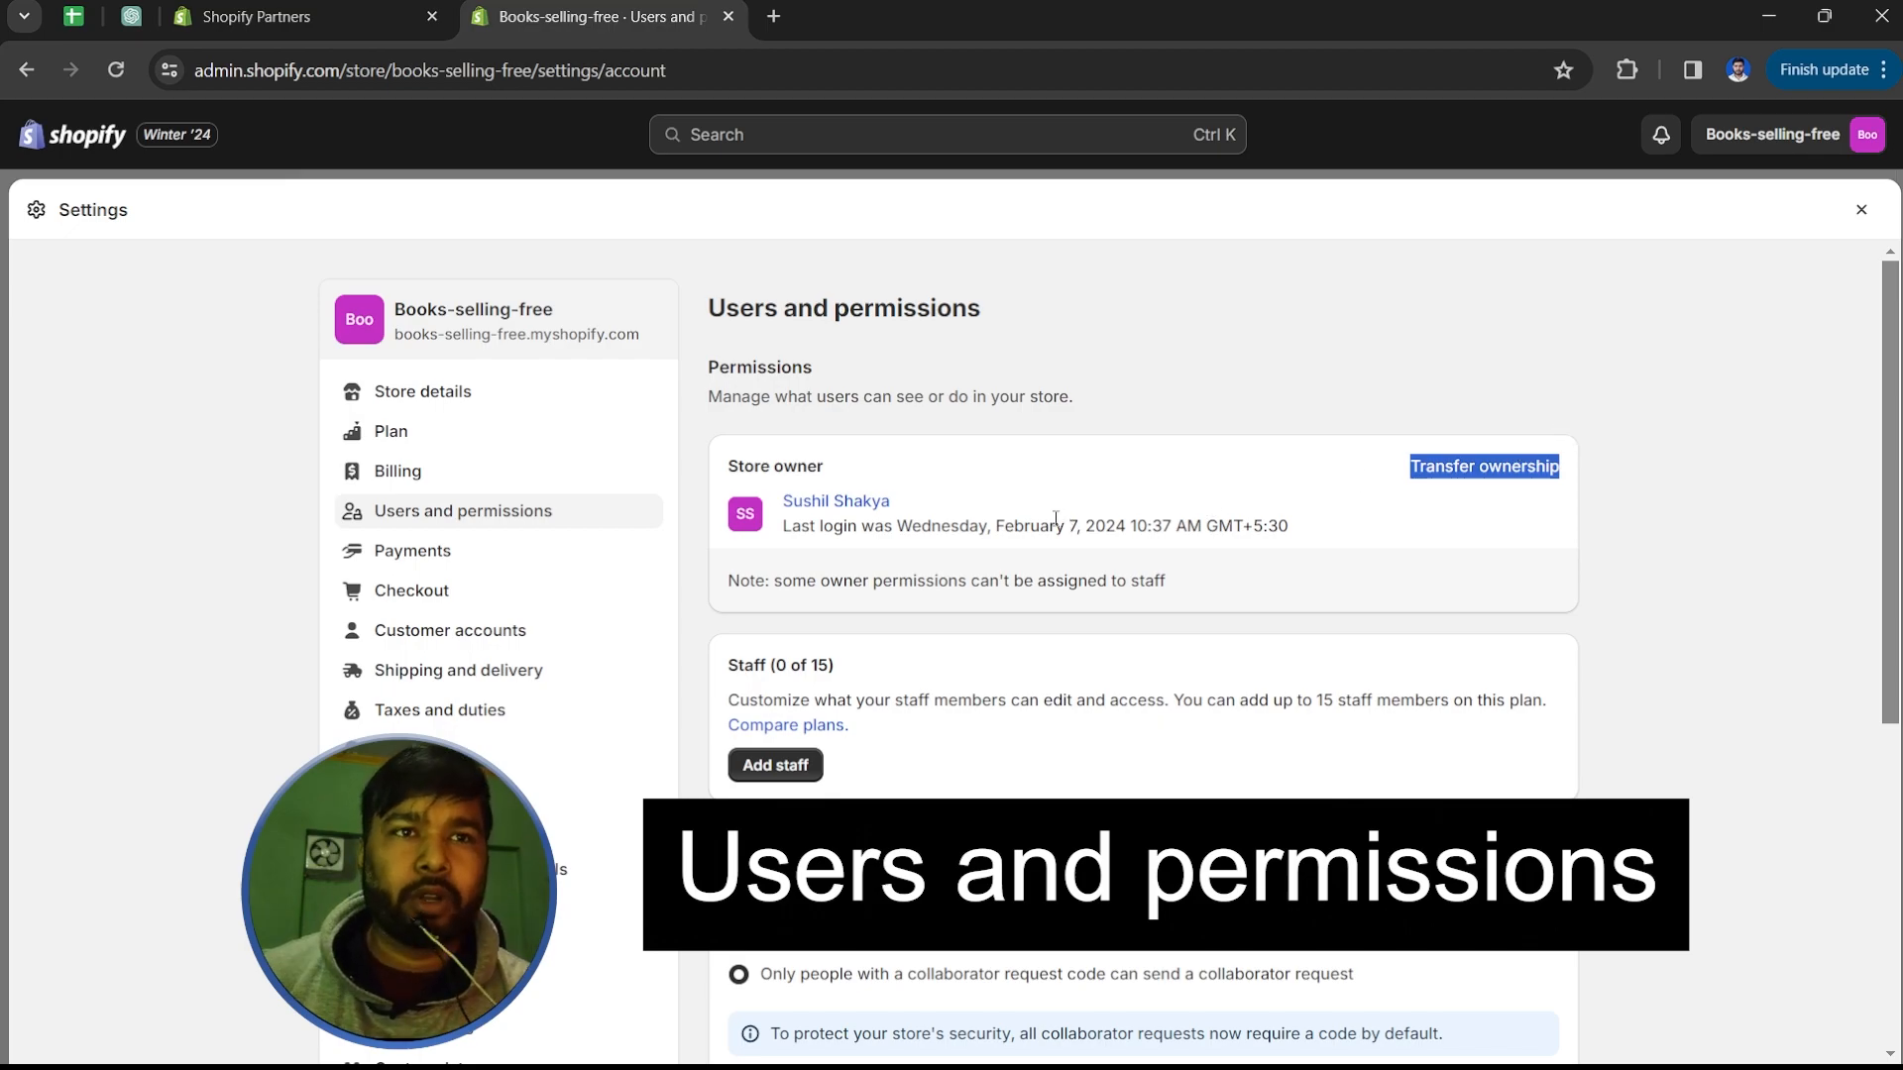
scroll(1056, 518, down, 3)
drag(728, 417, 809, 406)
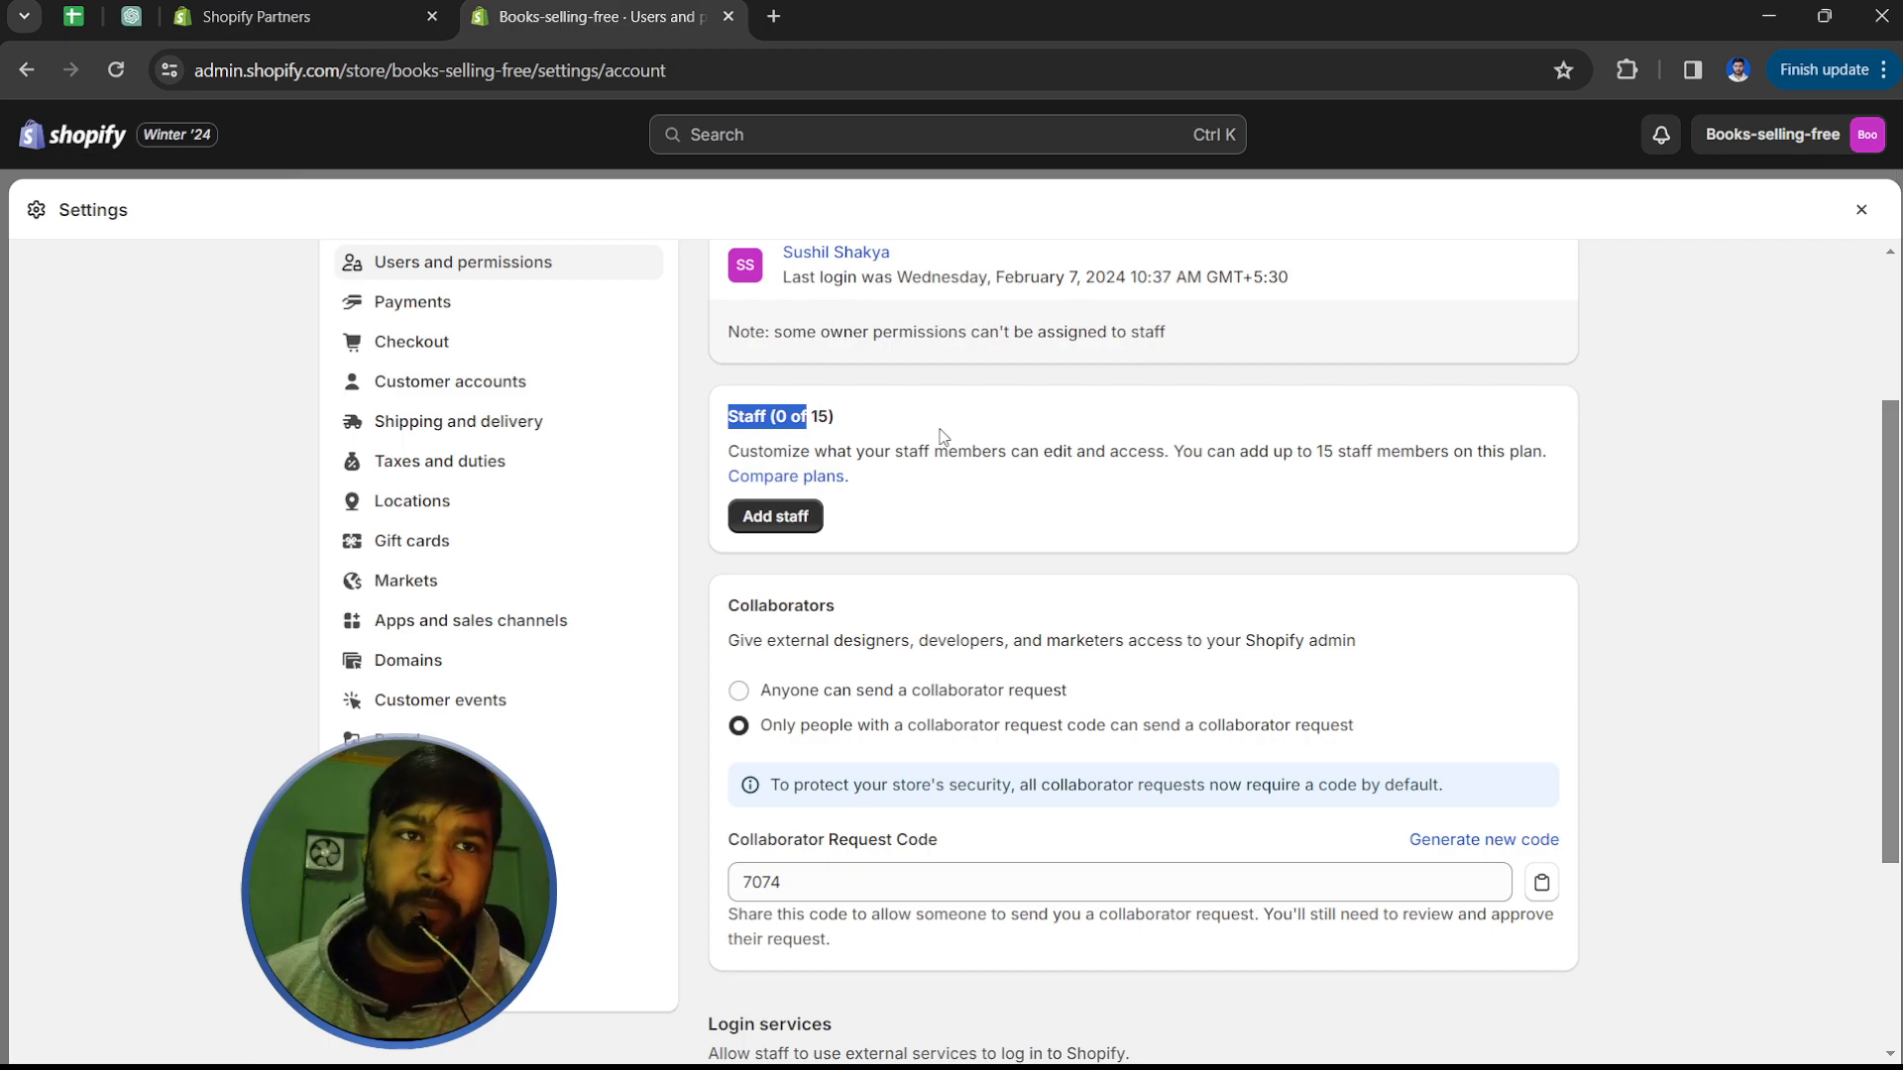
scroll(942, 437, down, 1)
drag(758, 482, 922, 490)
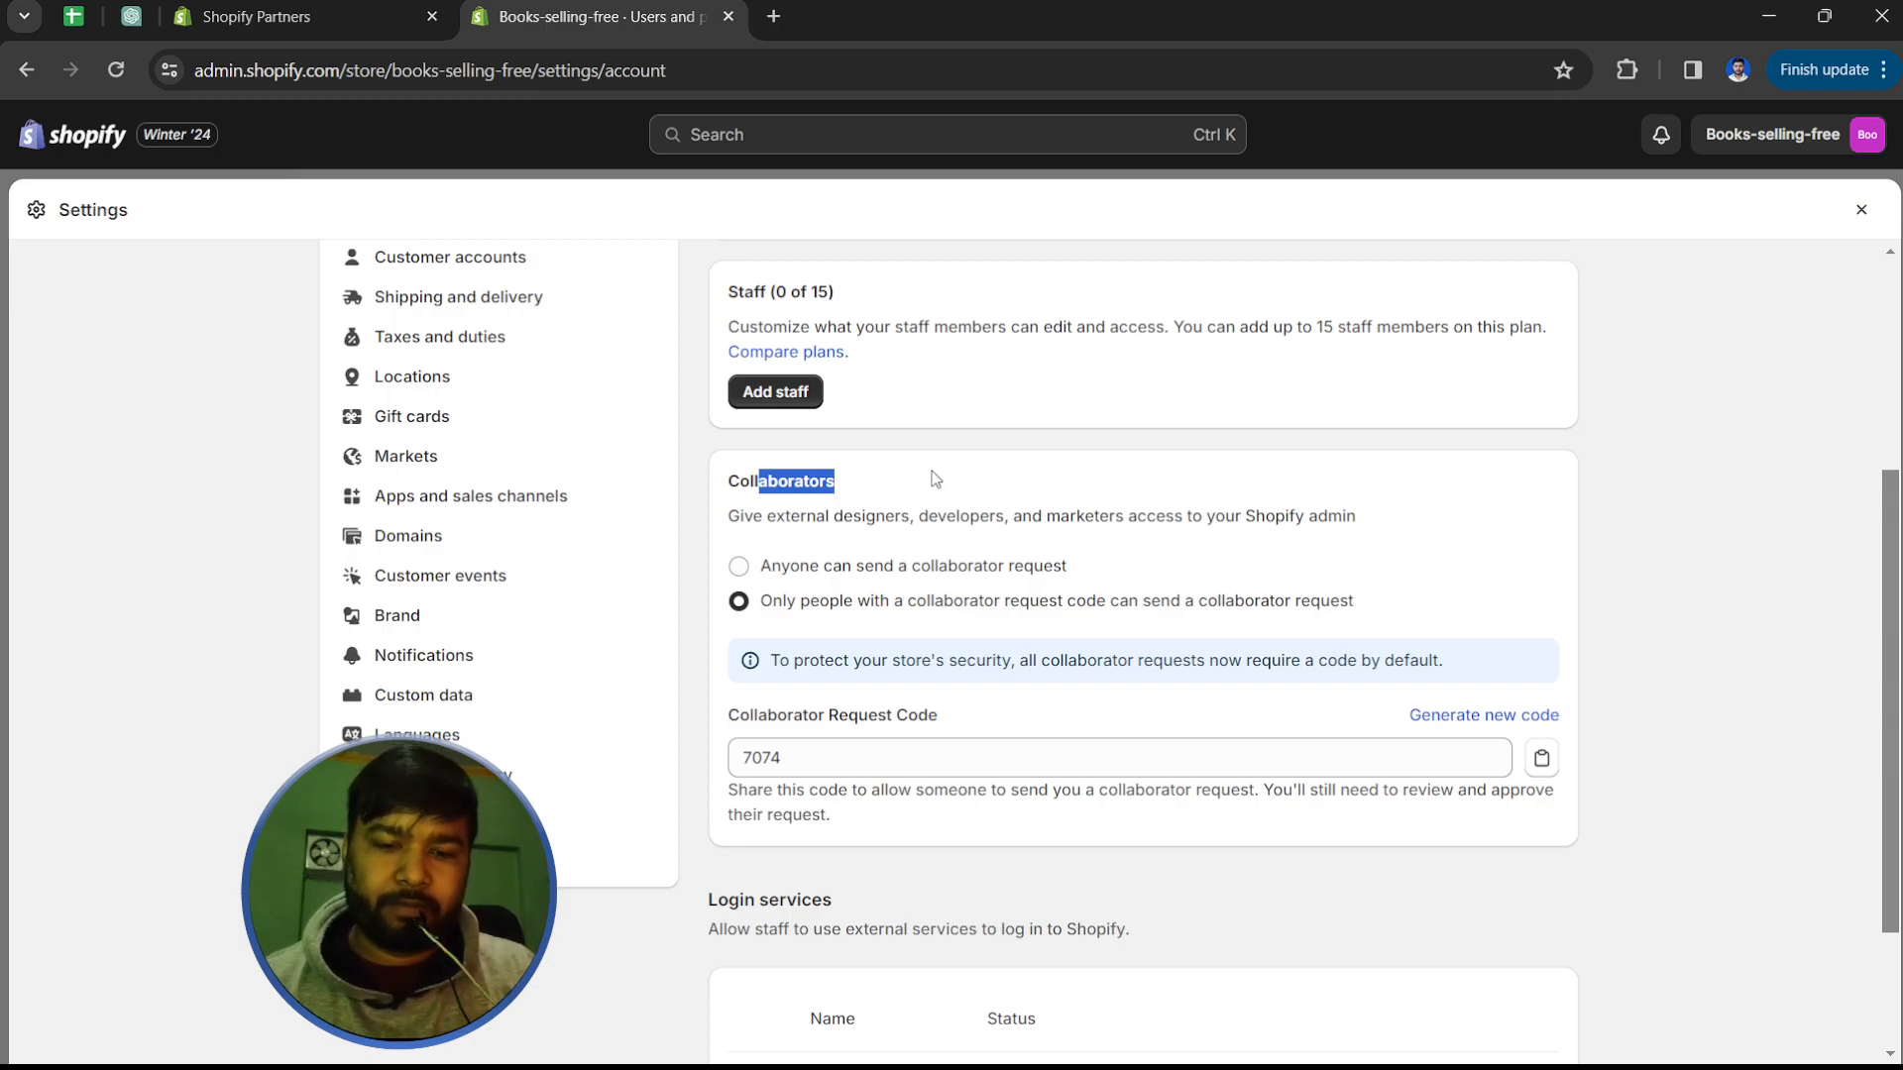
click(808, 452)
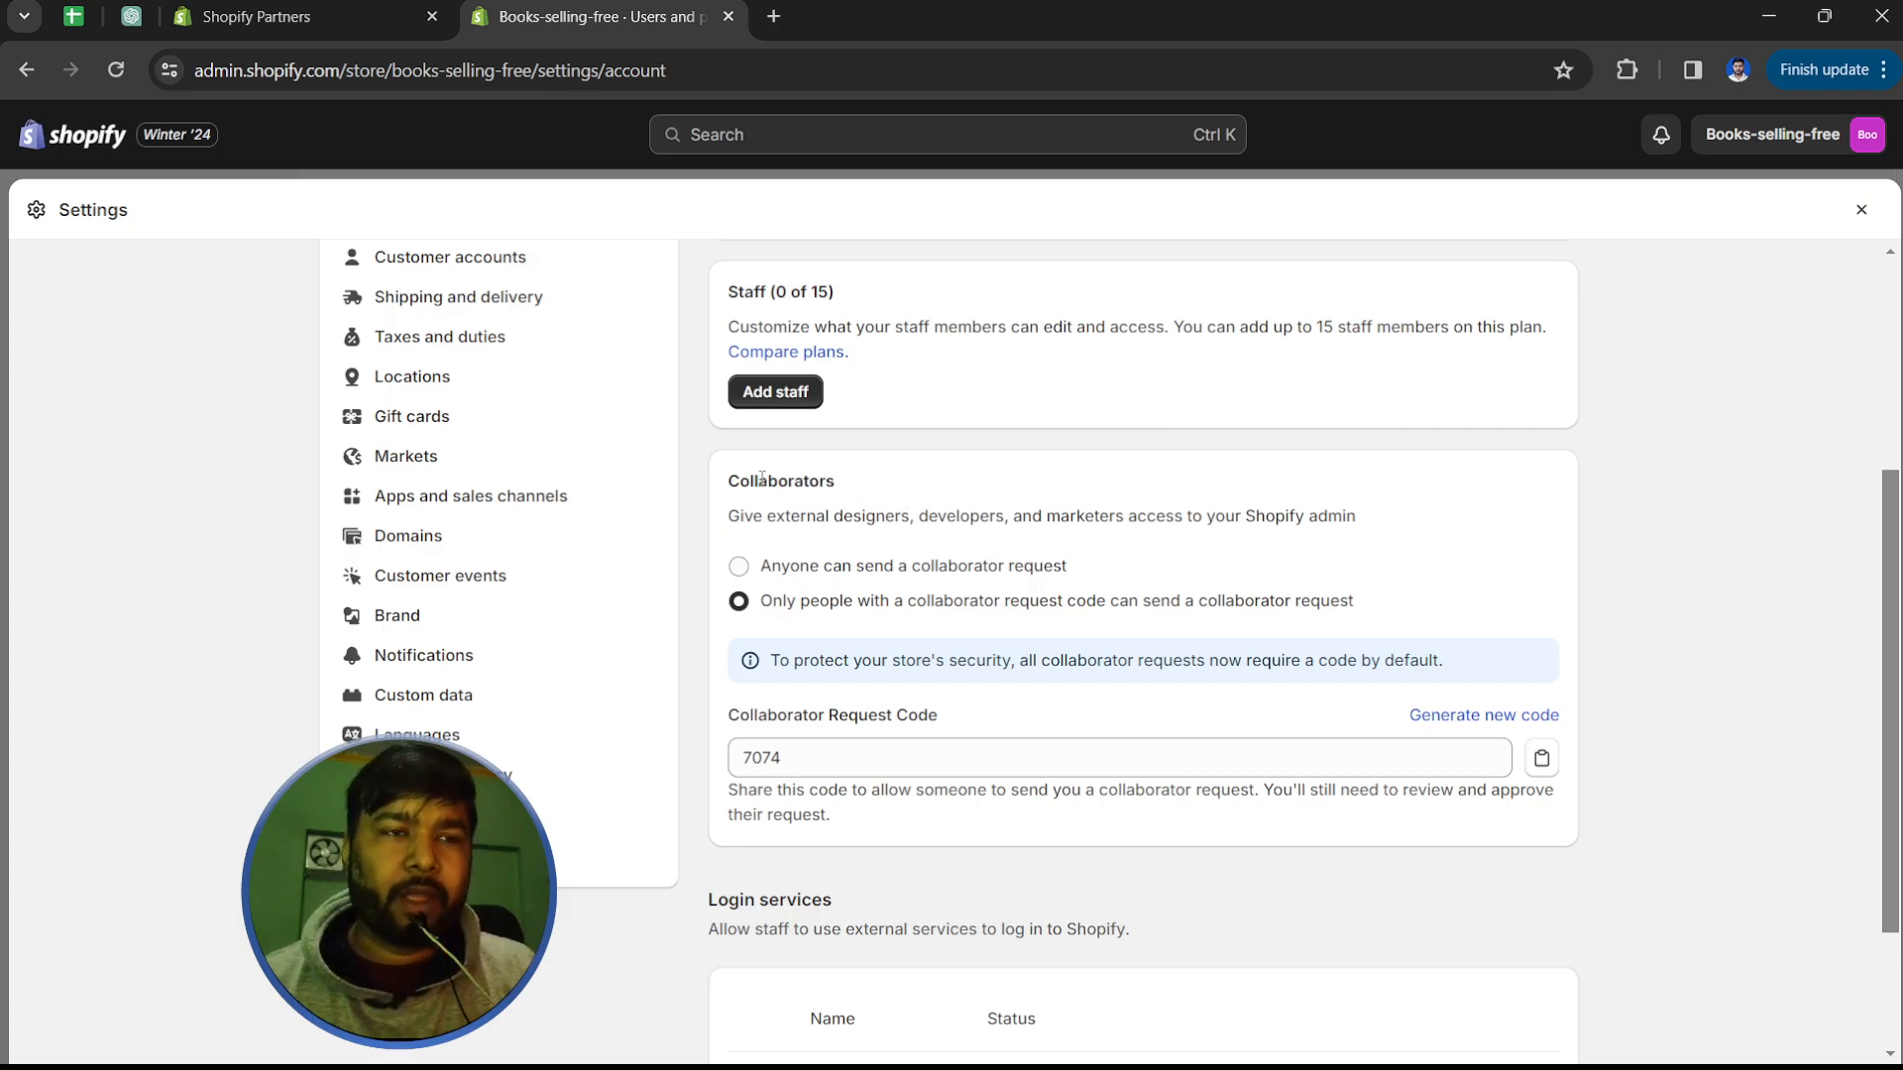
drag(760, 478, 831, 482)
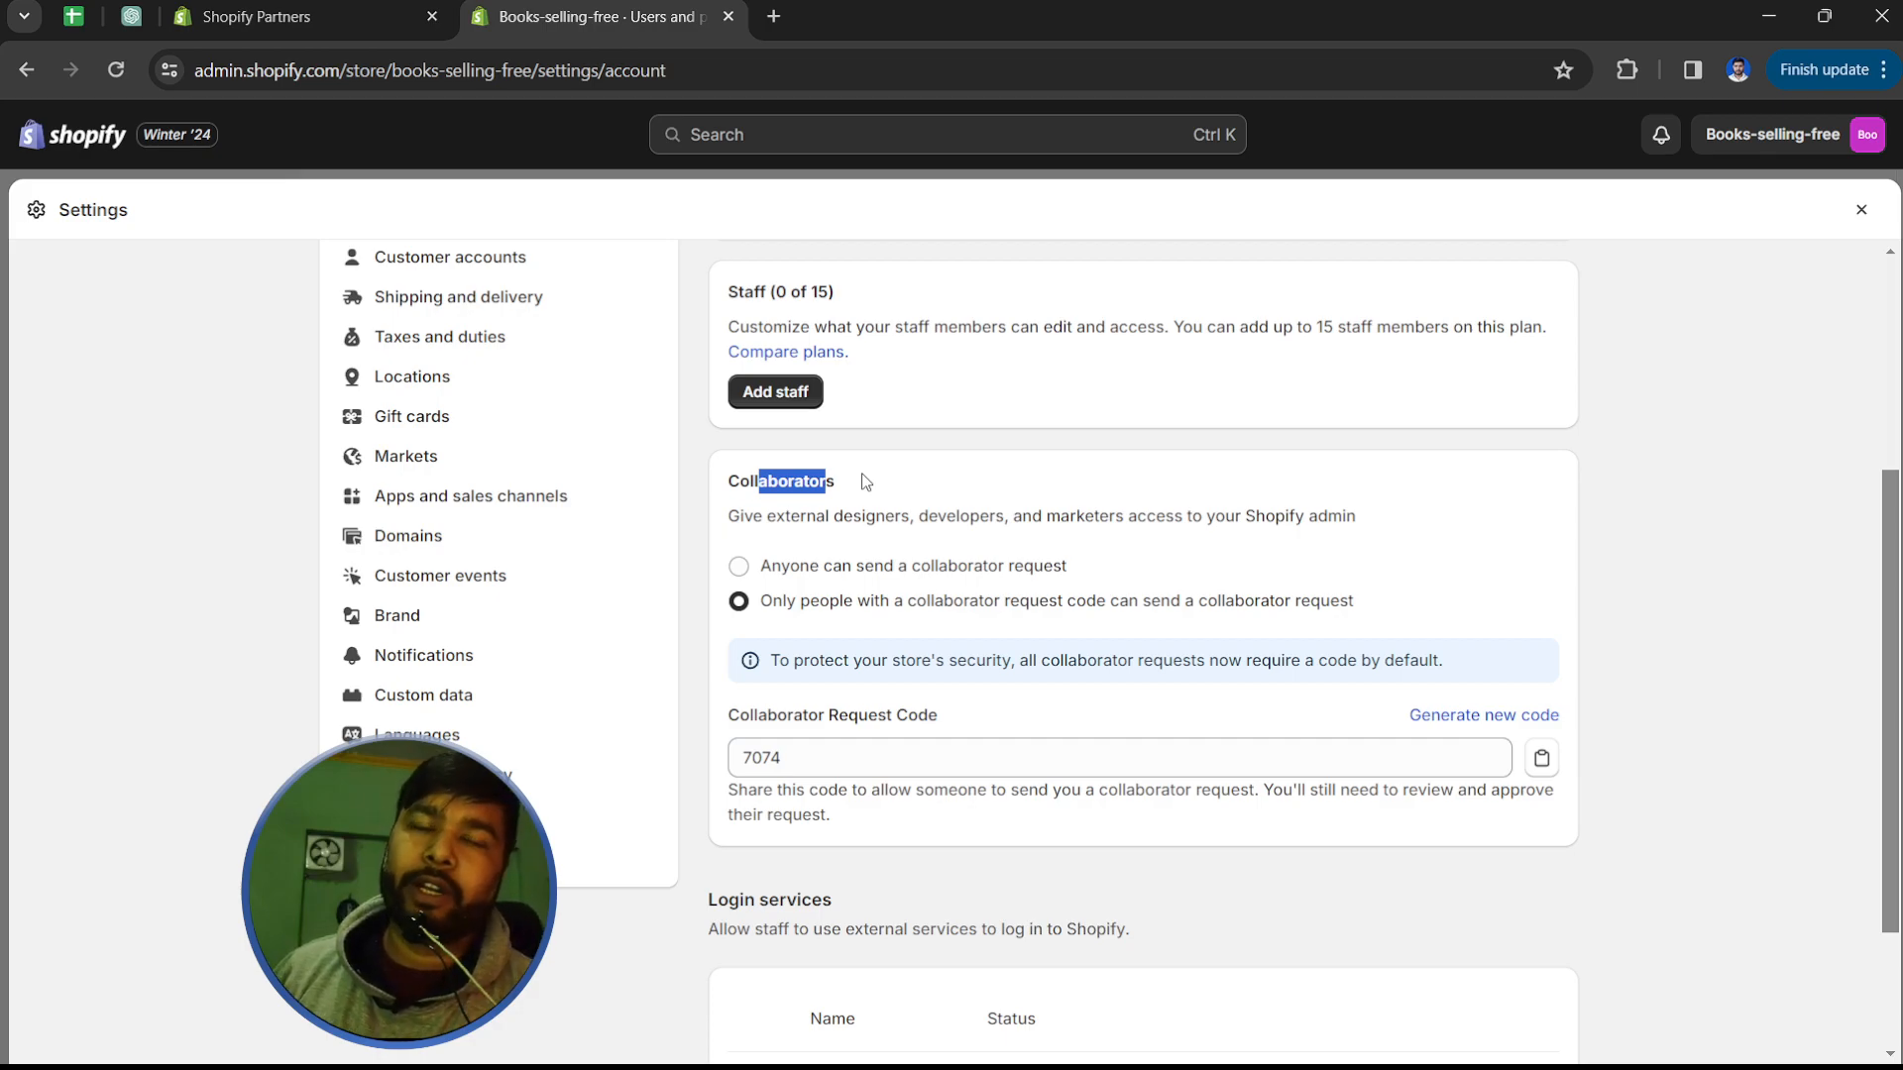
Step: Allow anyone to send collaborator requests, and restore the option limiting requests to people with a collaborator request code
click(907, 577)
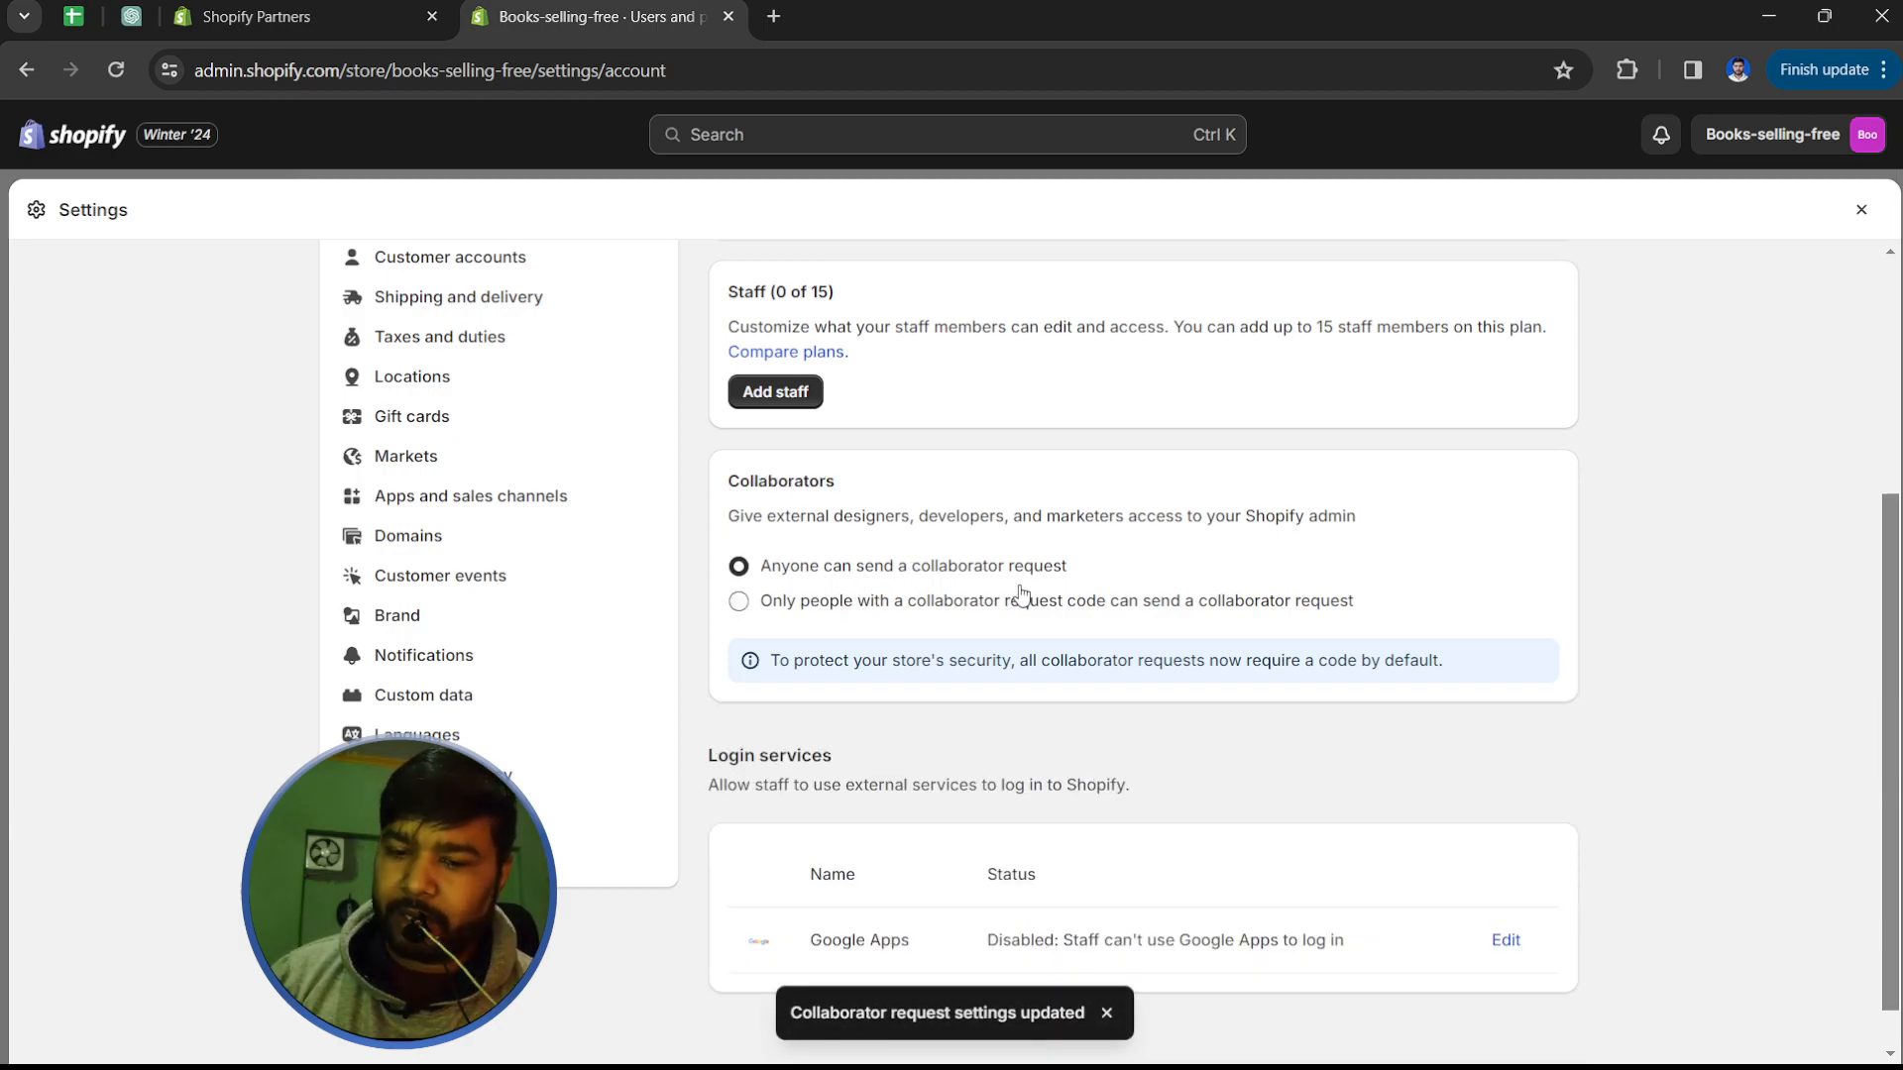
click(880, 614)
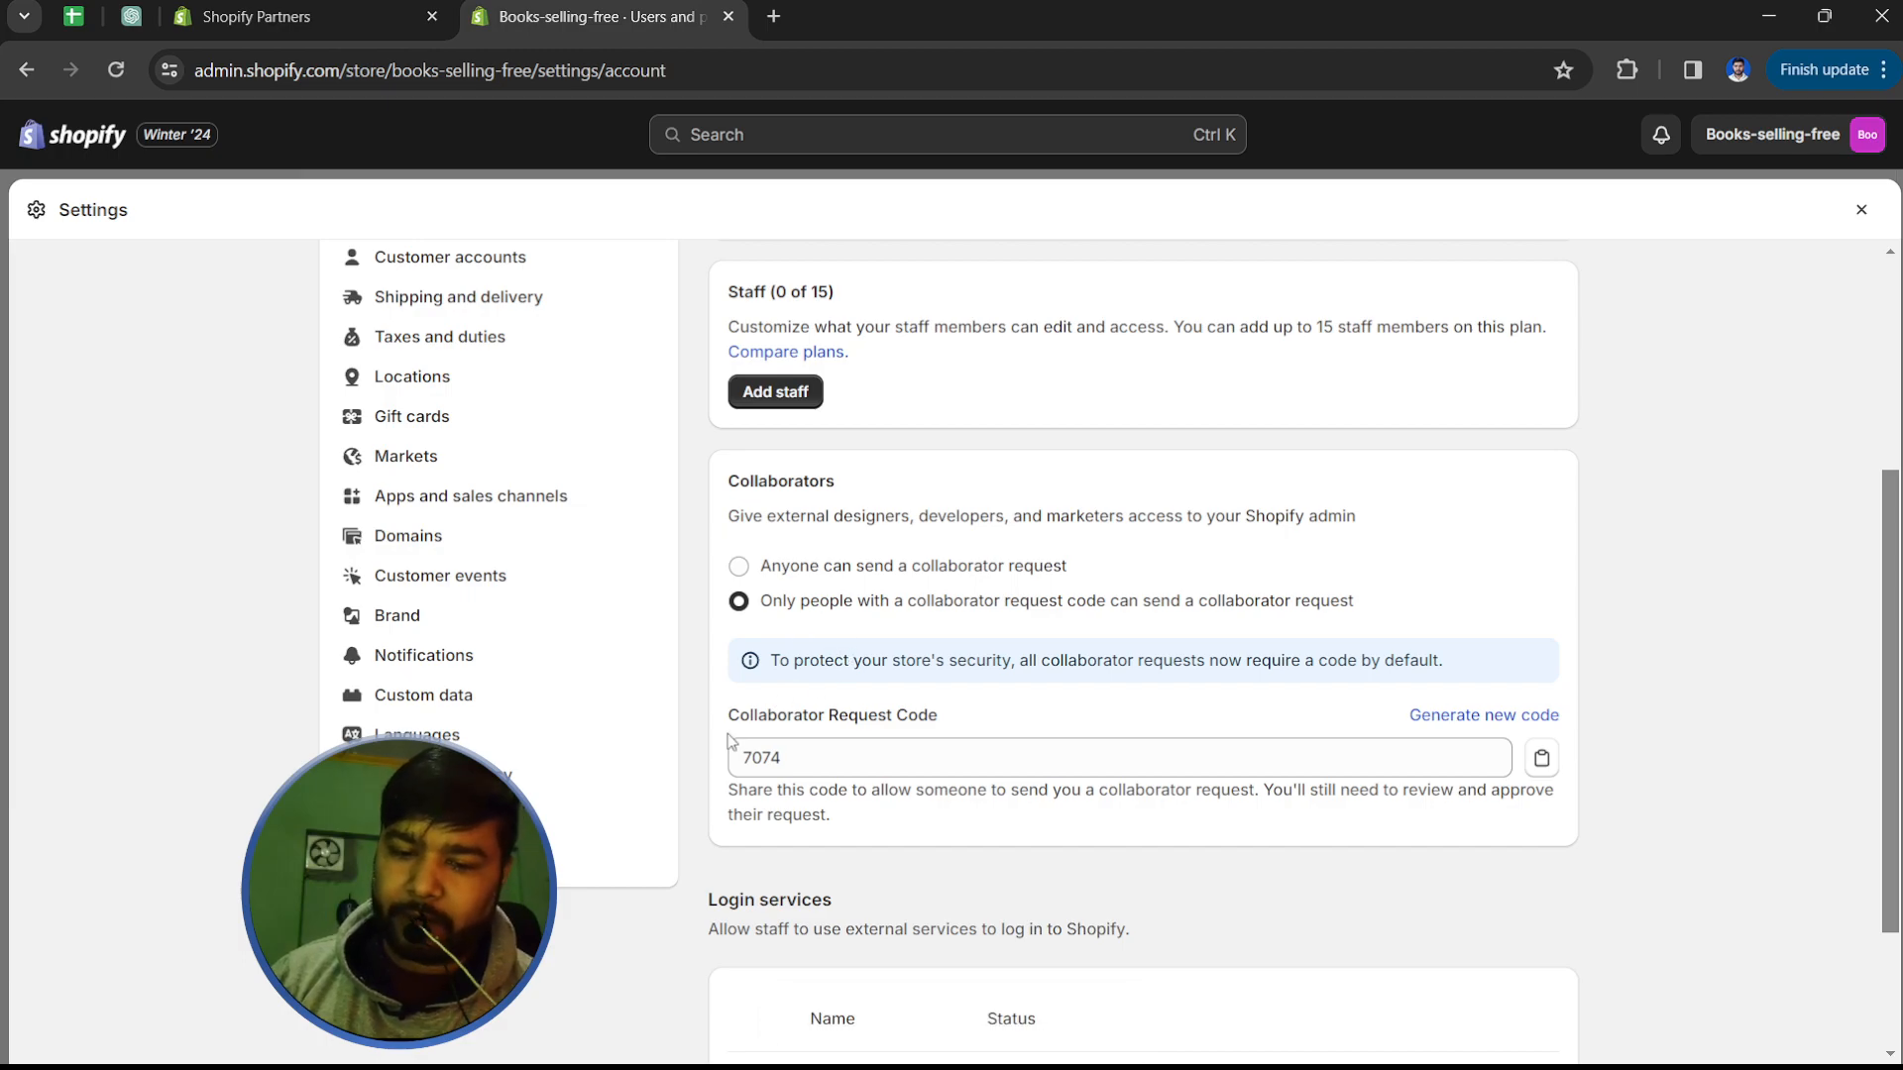
scroll(820, 565, down, 2)
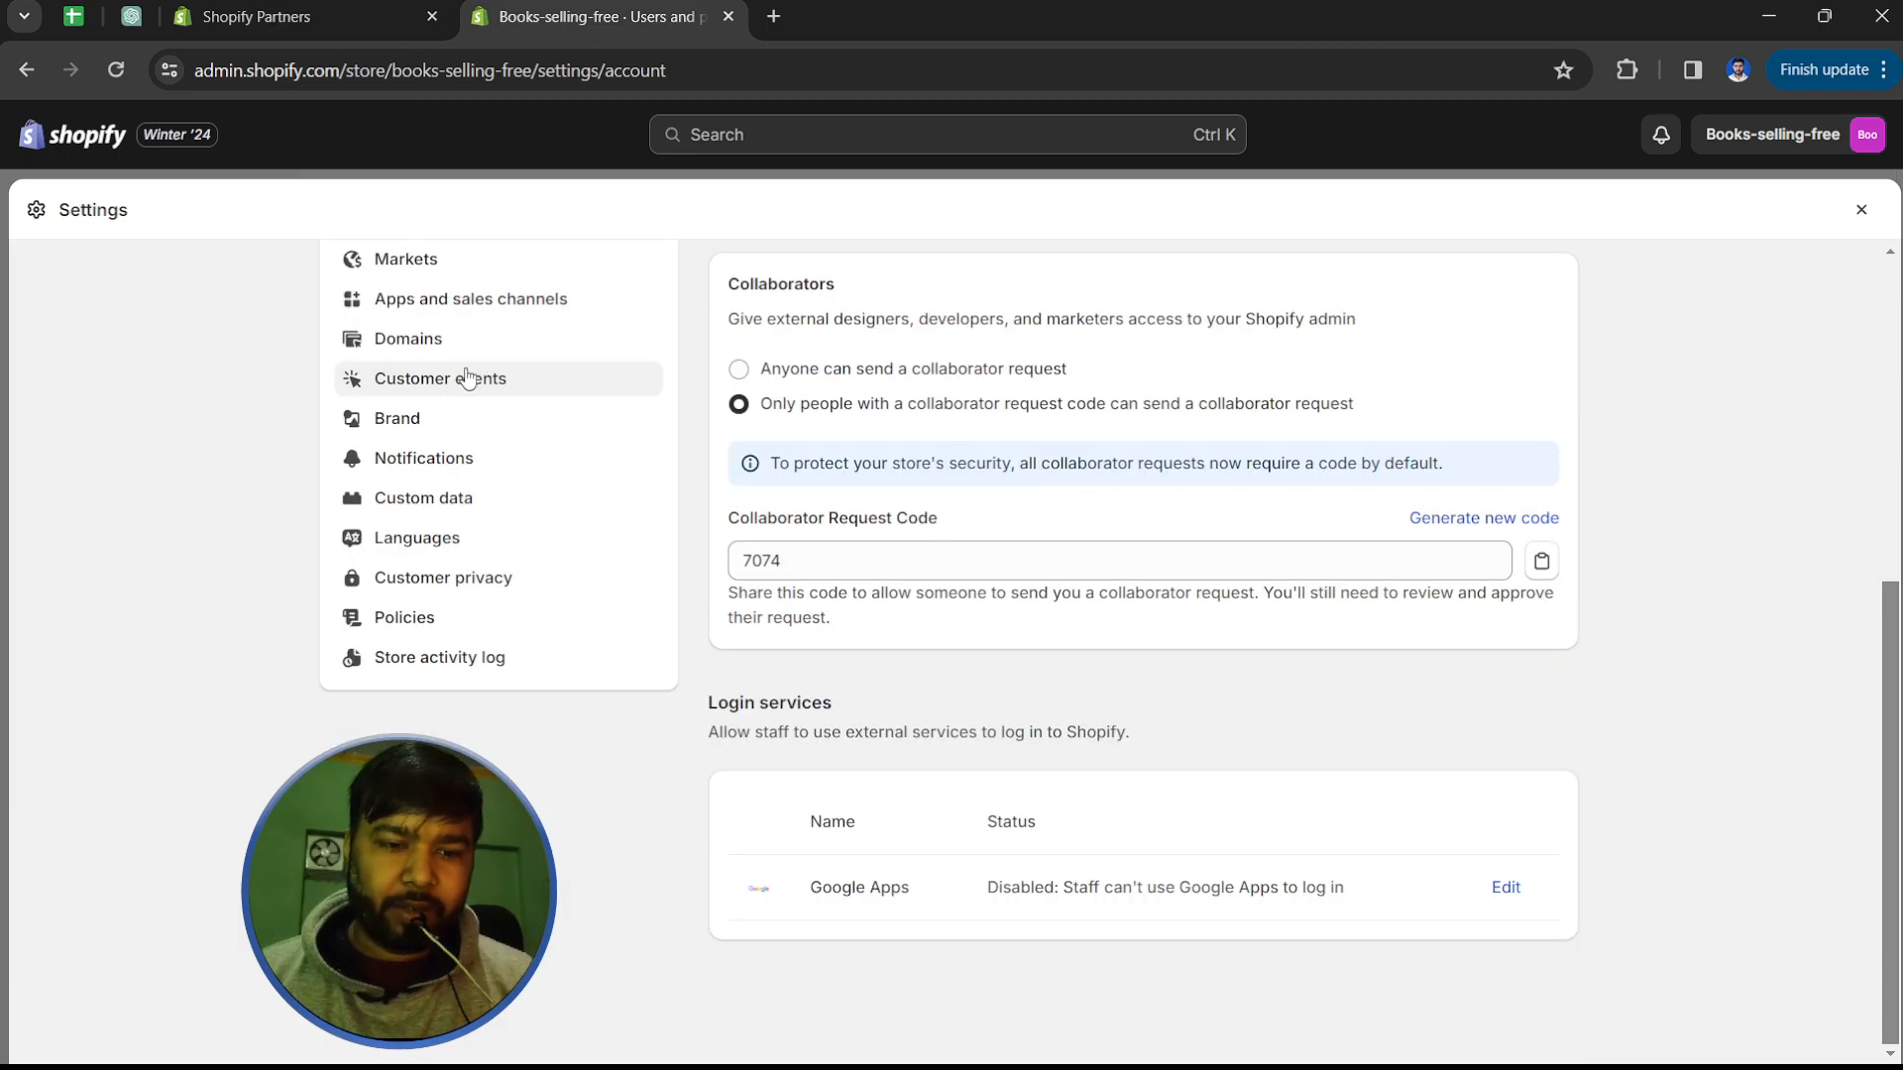
Step: Review the Payments settings, including the Bogus test gateway, additional payment methods, payment capture, manual methods and customizations
scroll(467, 378, up, 5)
click(442, 480)
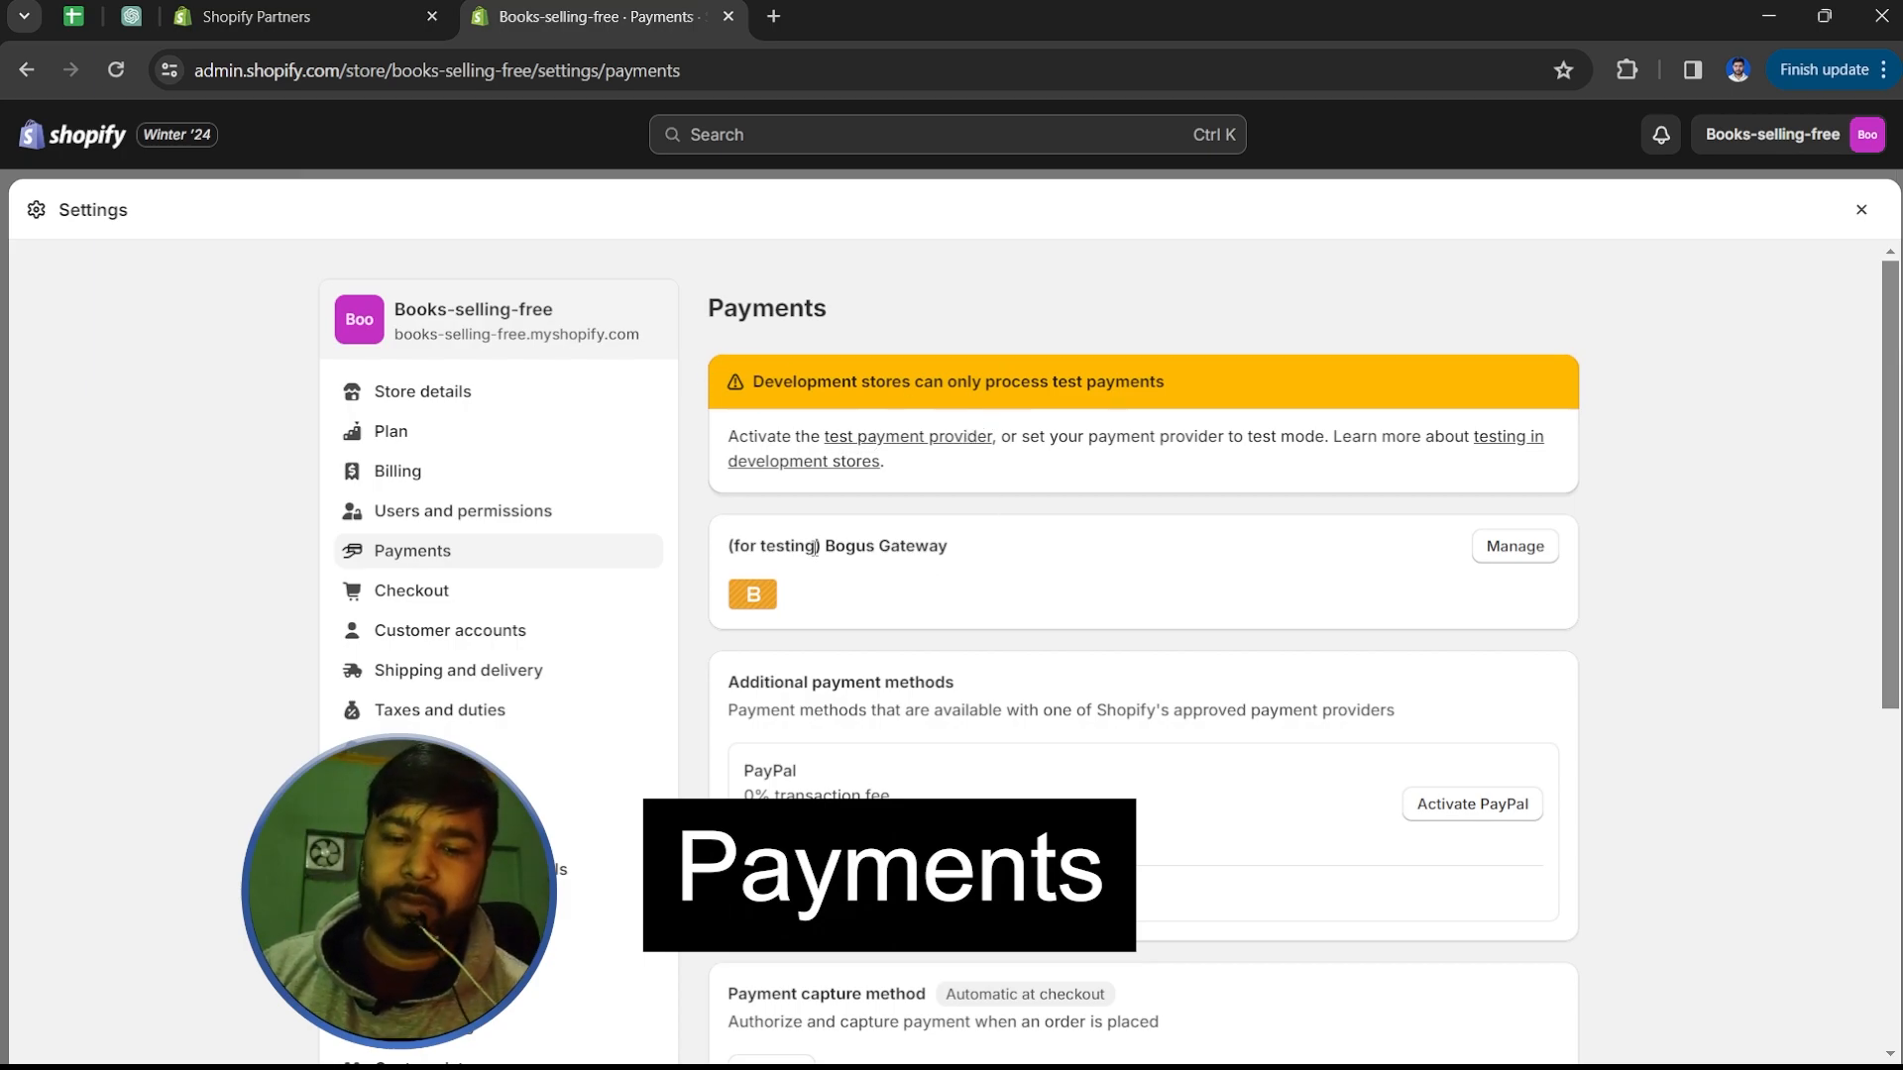
drag(771, 542, 952, 546)
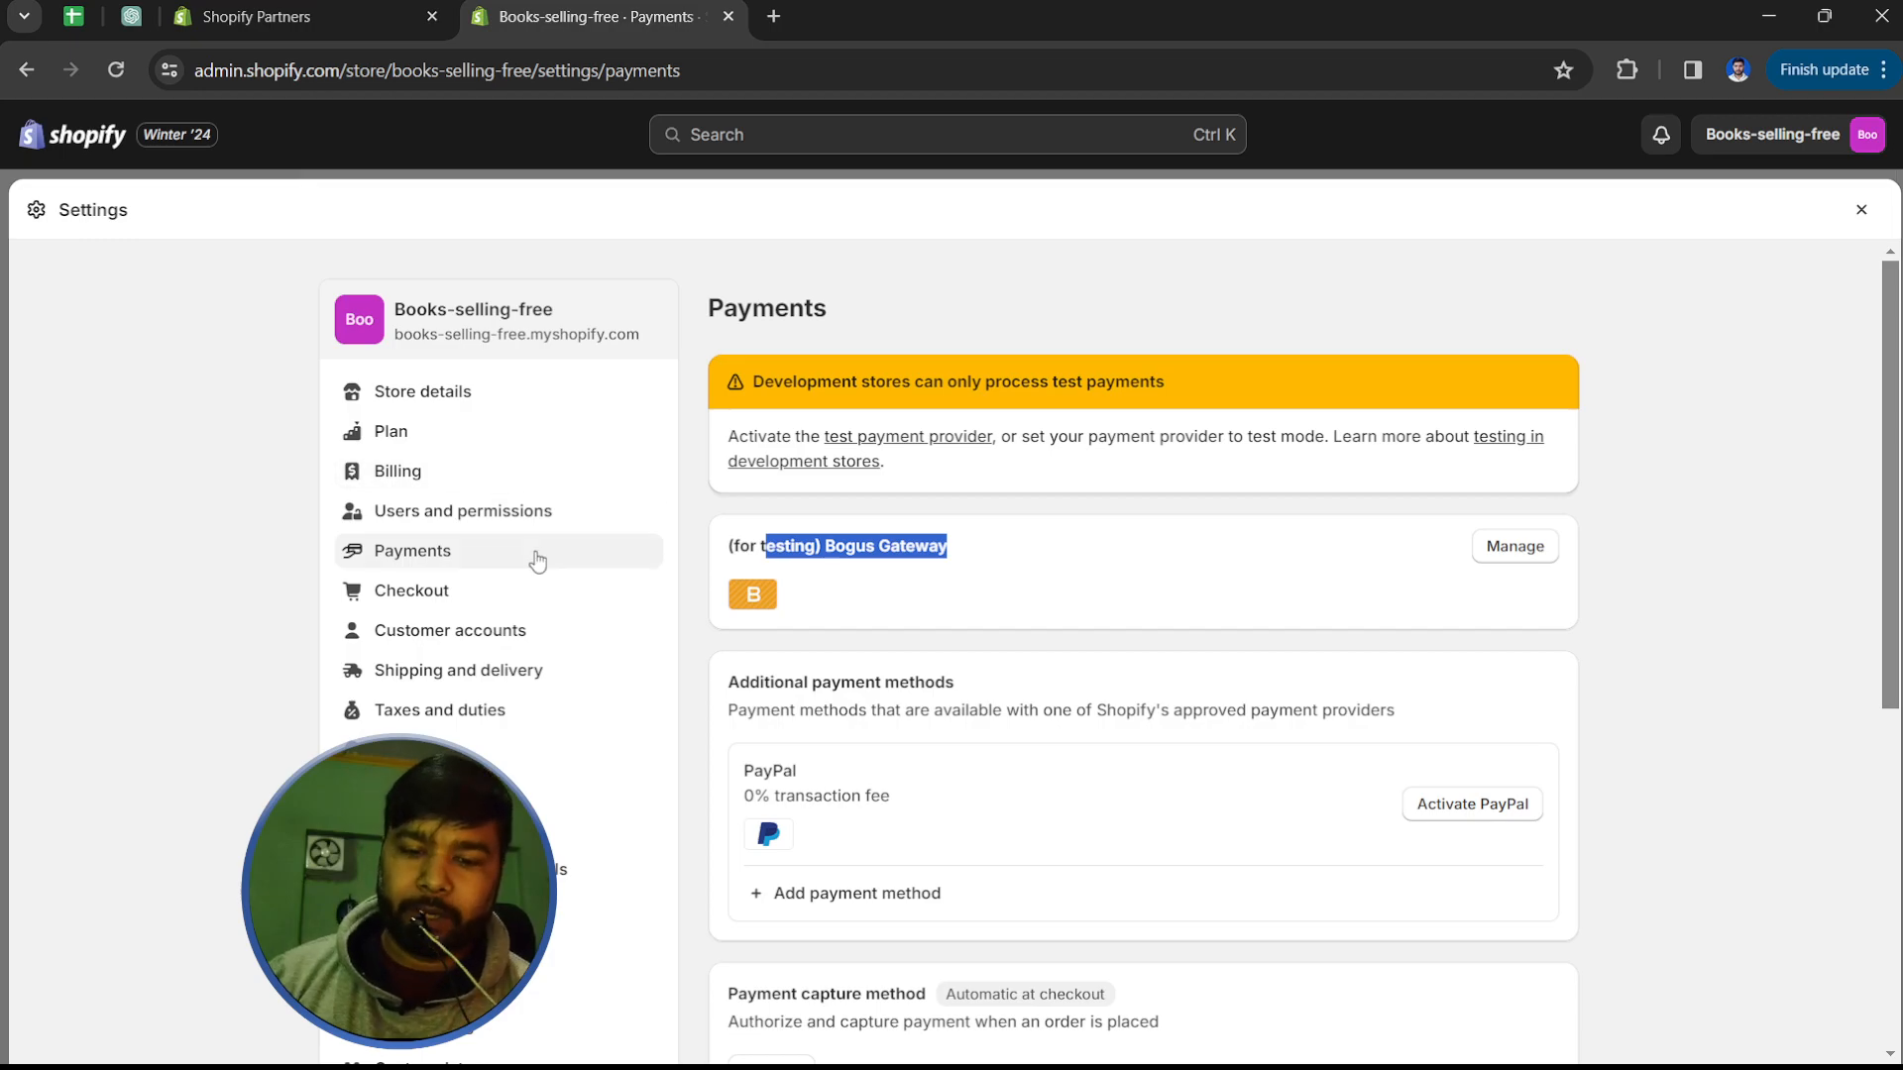
scroll(595, 575, down, 3)
click(798, 436)
drag(798, 436, 955, 436)
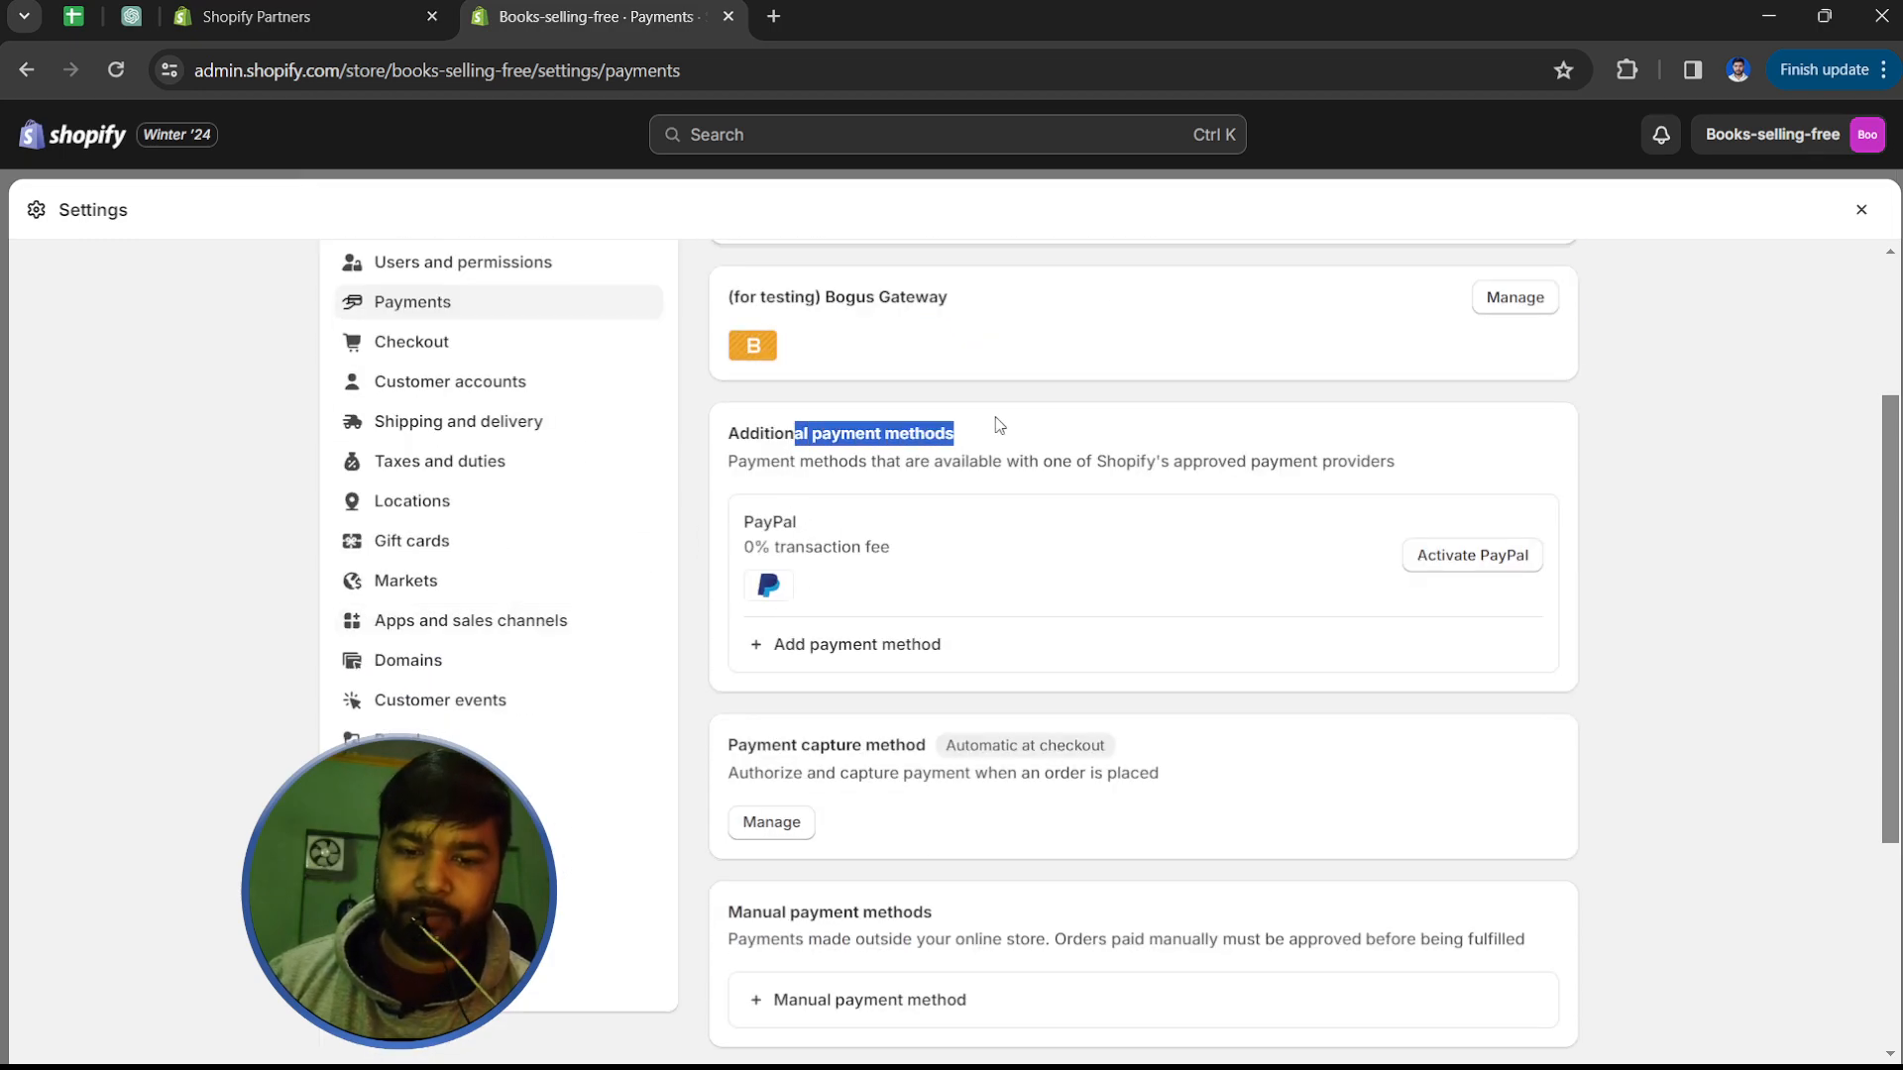
scroll(985, 620, down, 2)
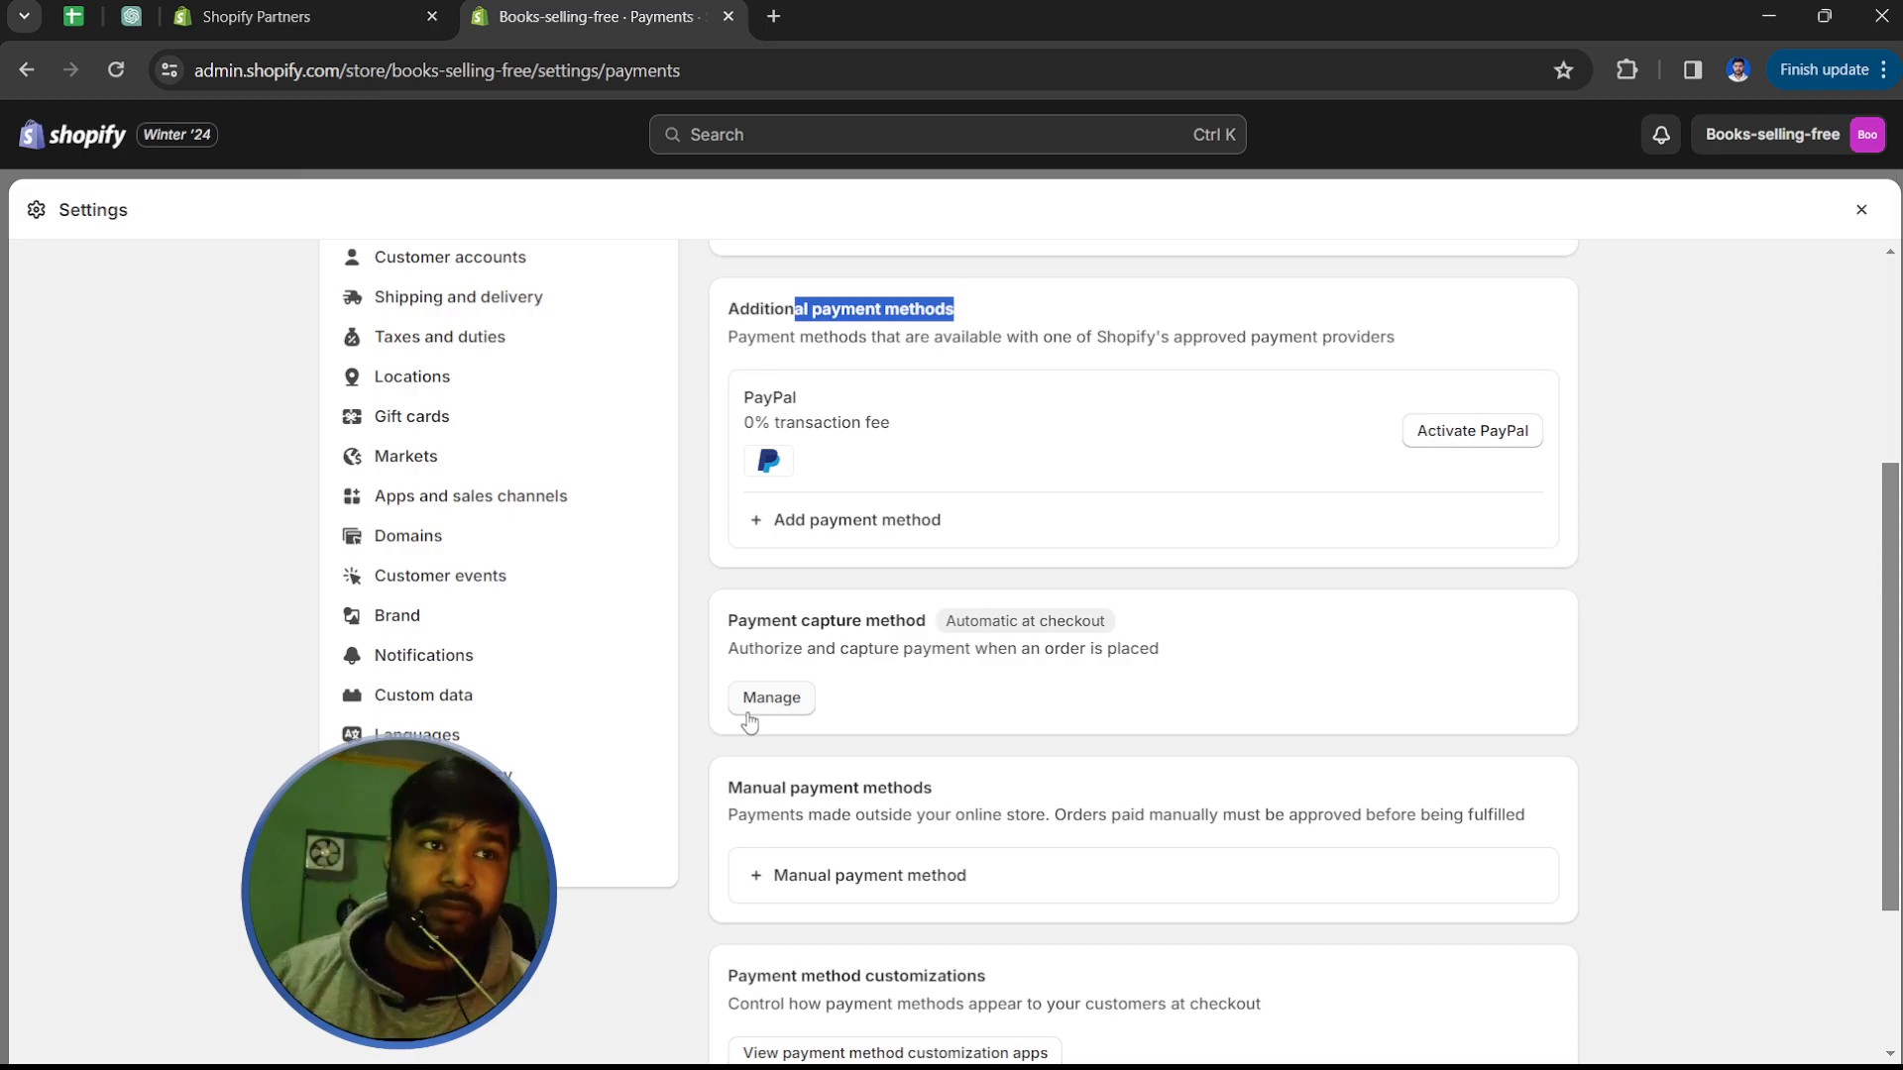
scroll(754, 709, down, 3)
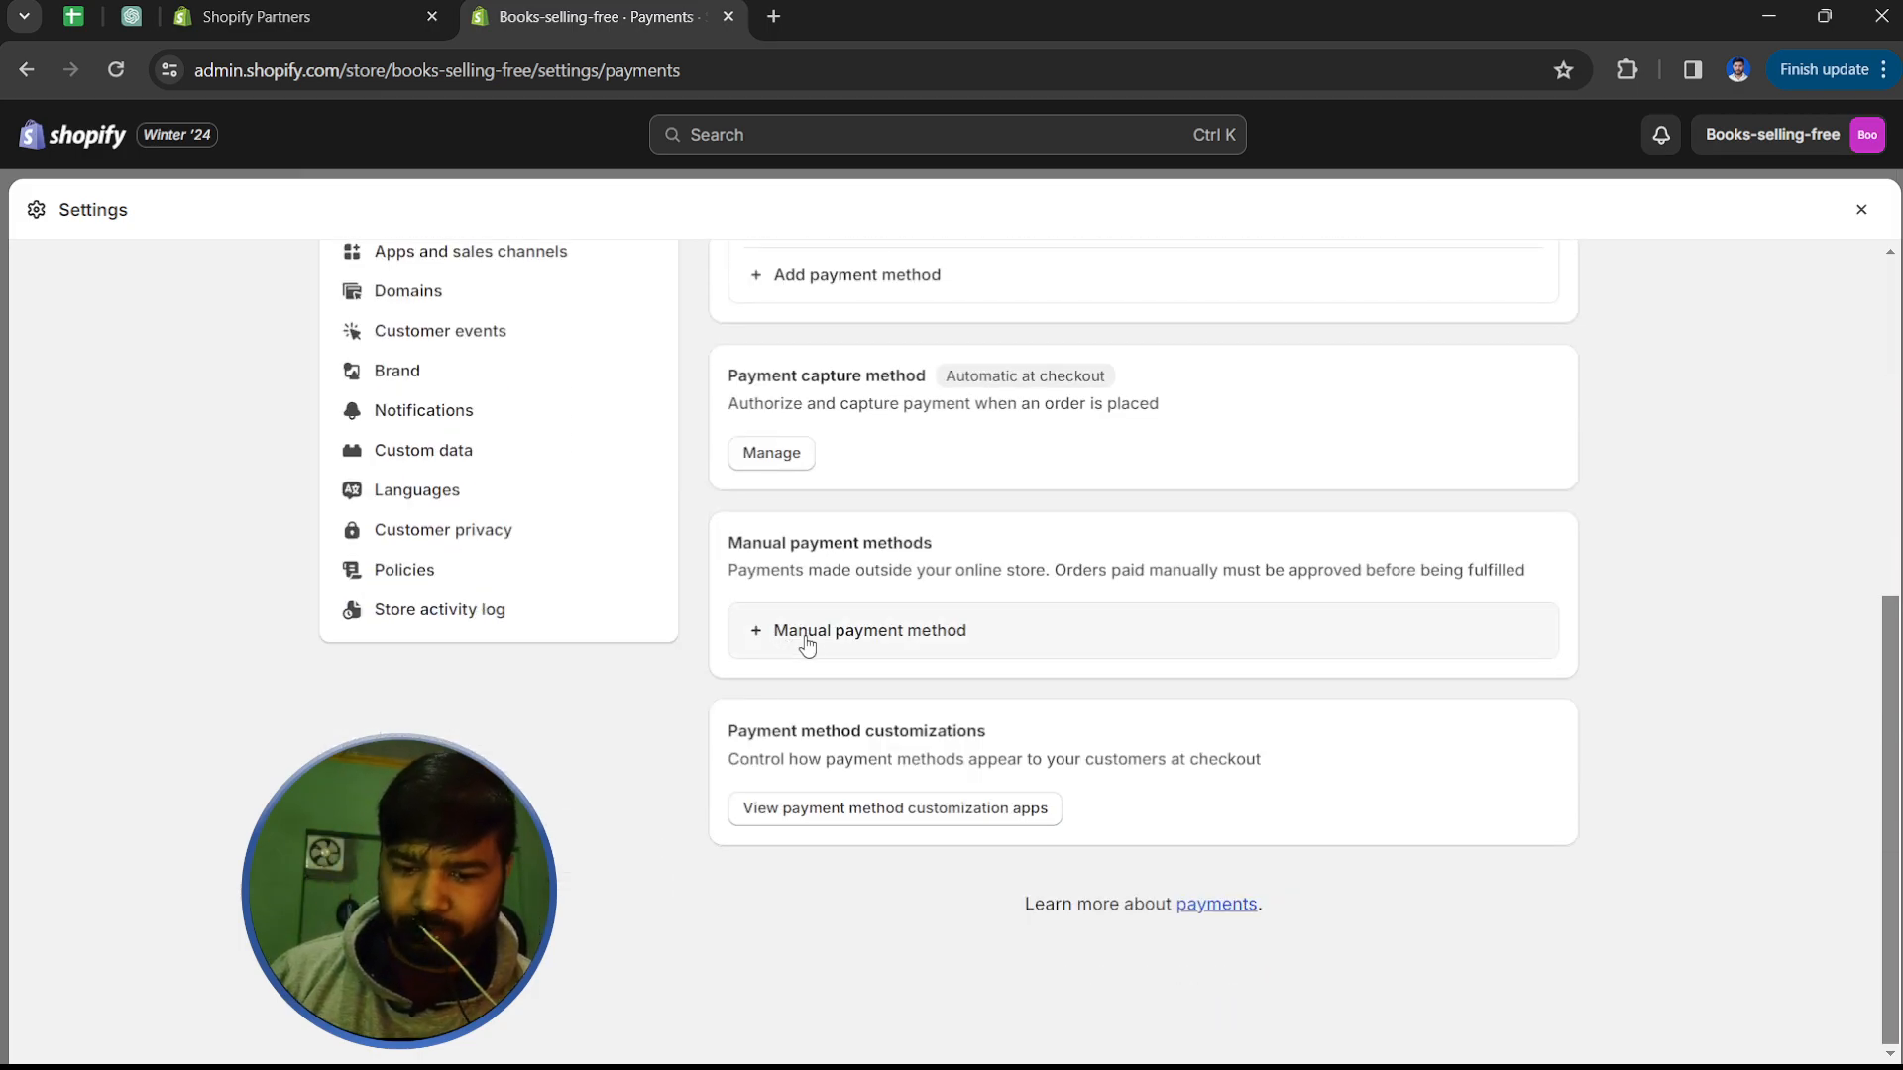
scroll(839, 632, up, 3)
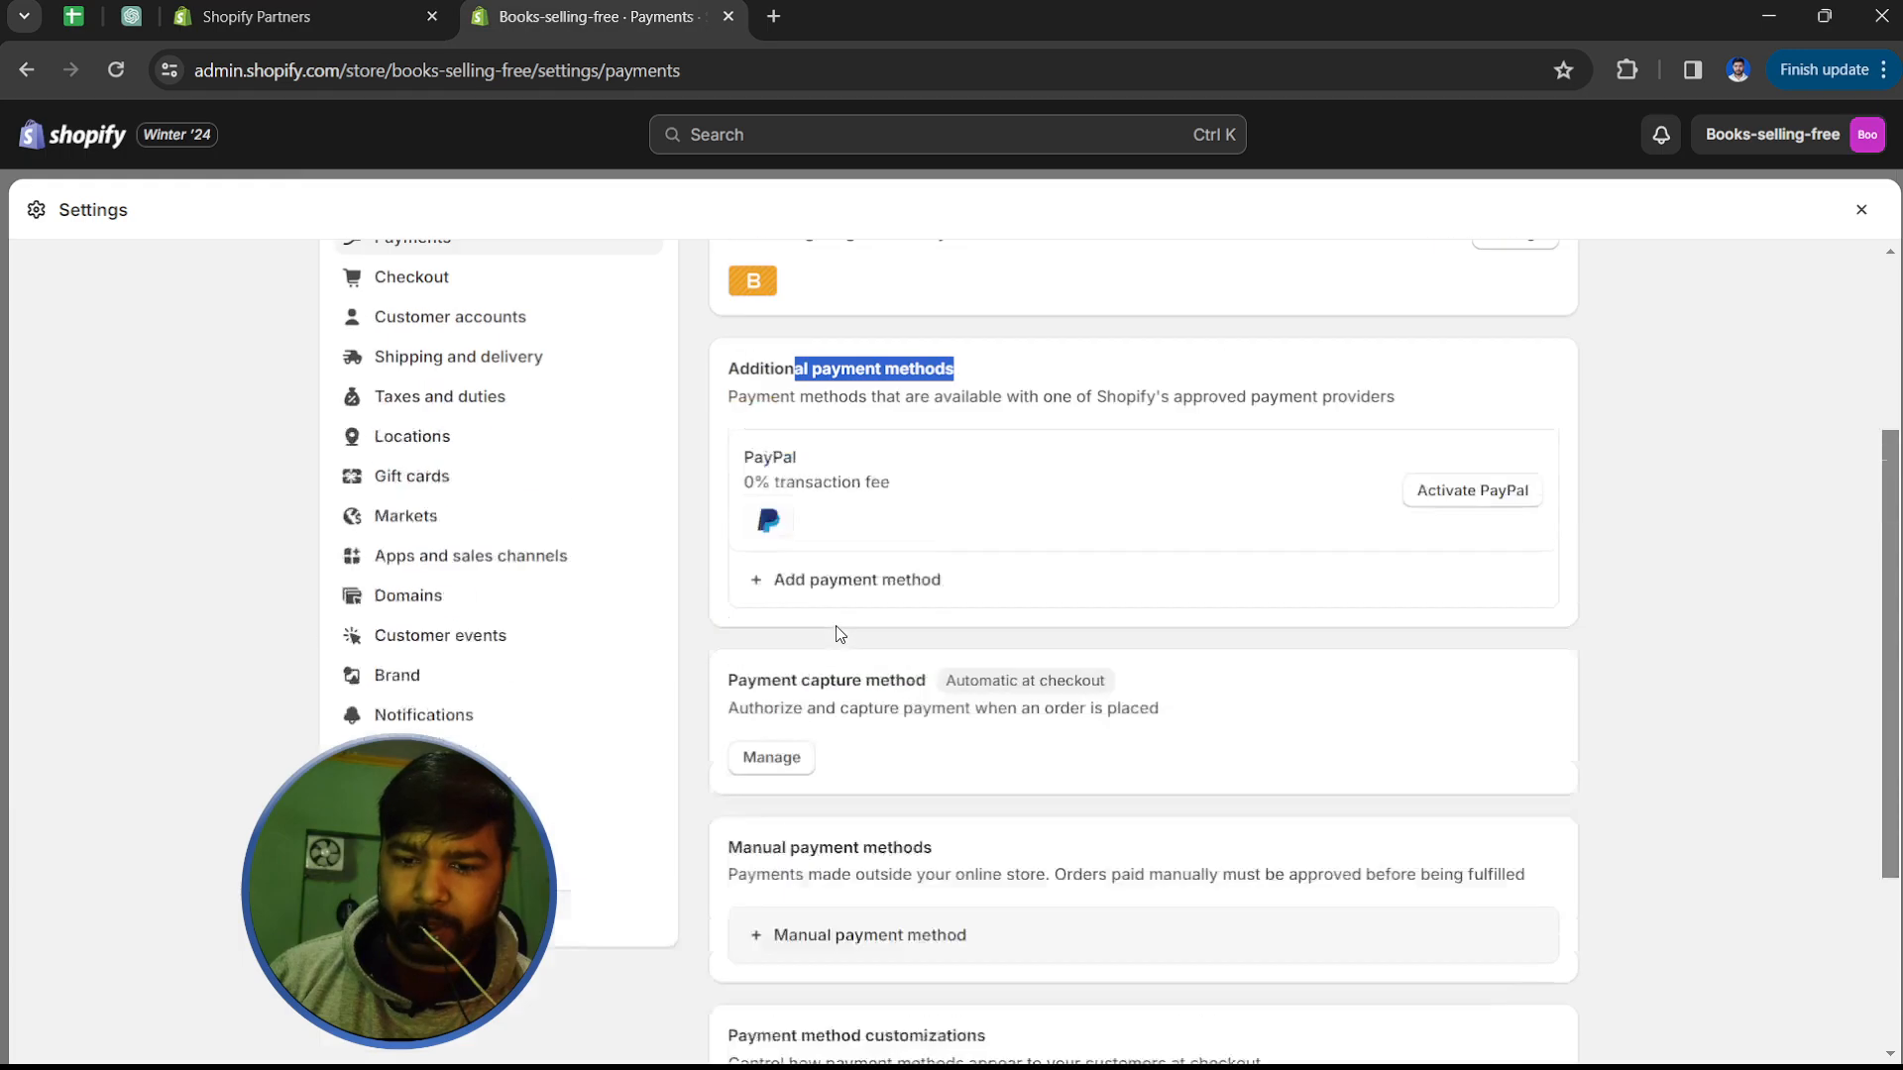
scroll(840, 633, up, 3)
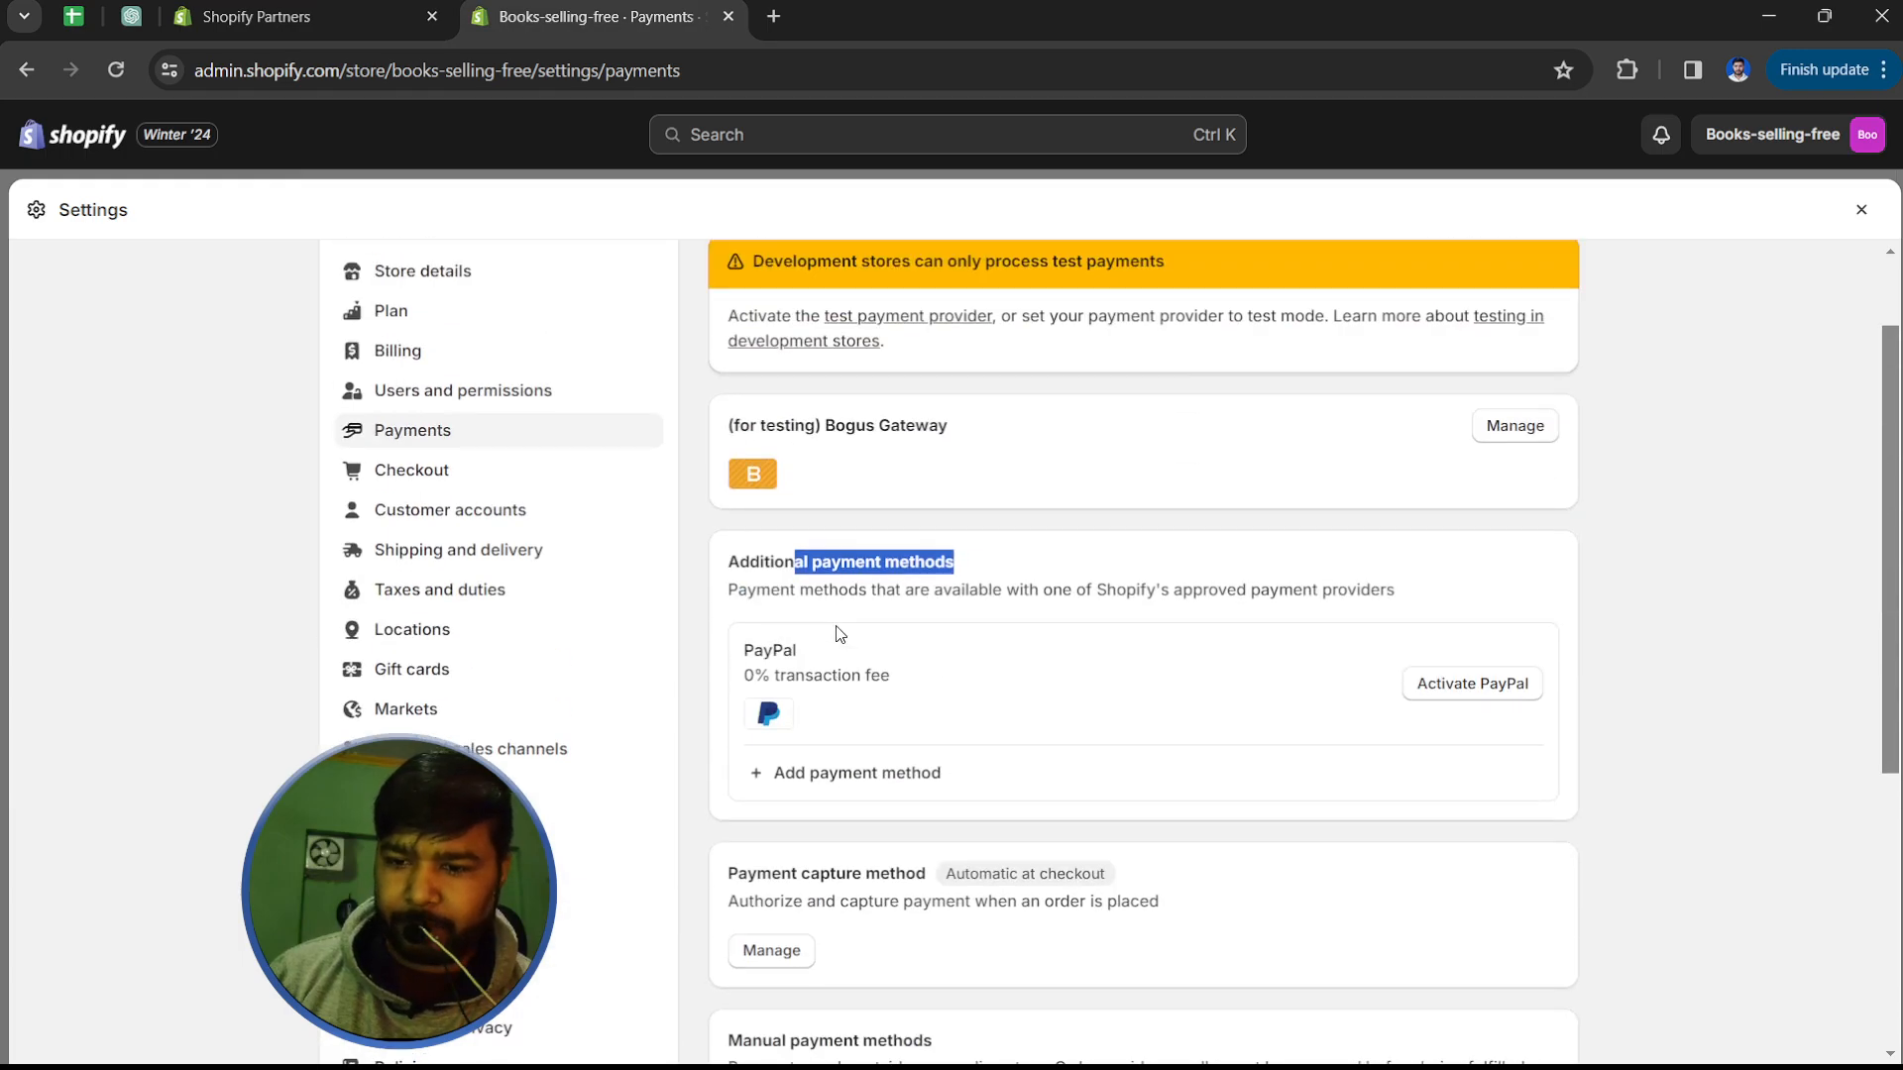
Step: Start a provider change for the Bogus test gateway and browse the list of third-party payment providers
click(1514, 427)
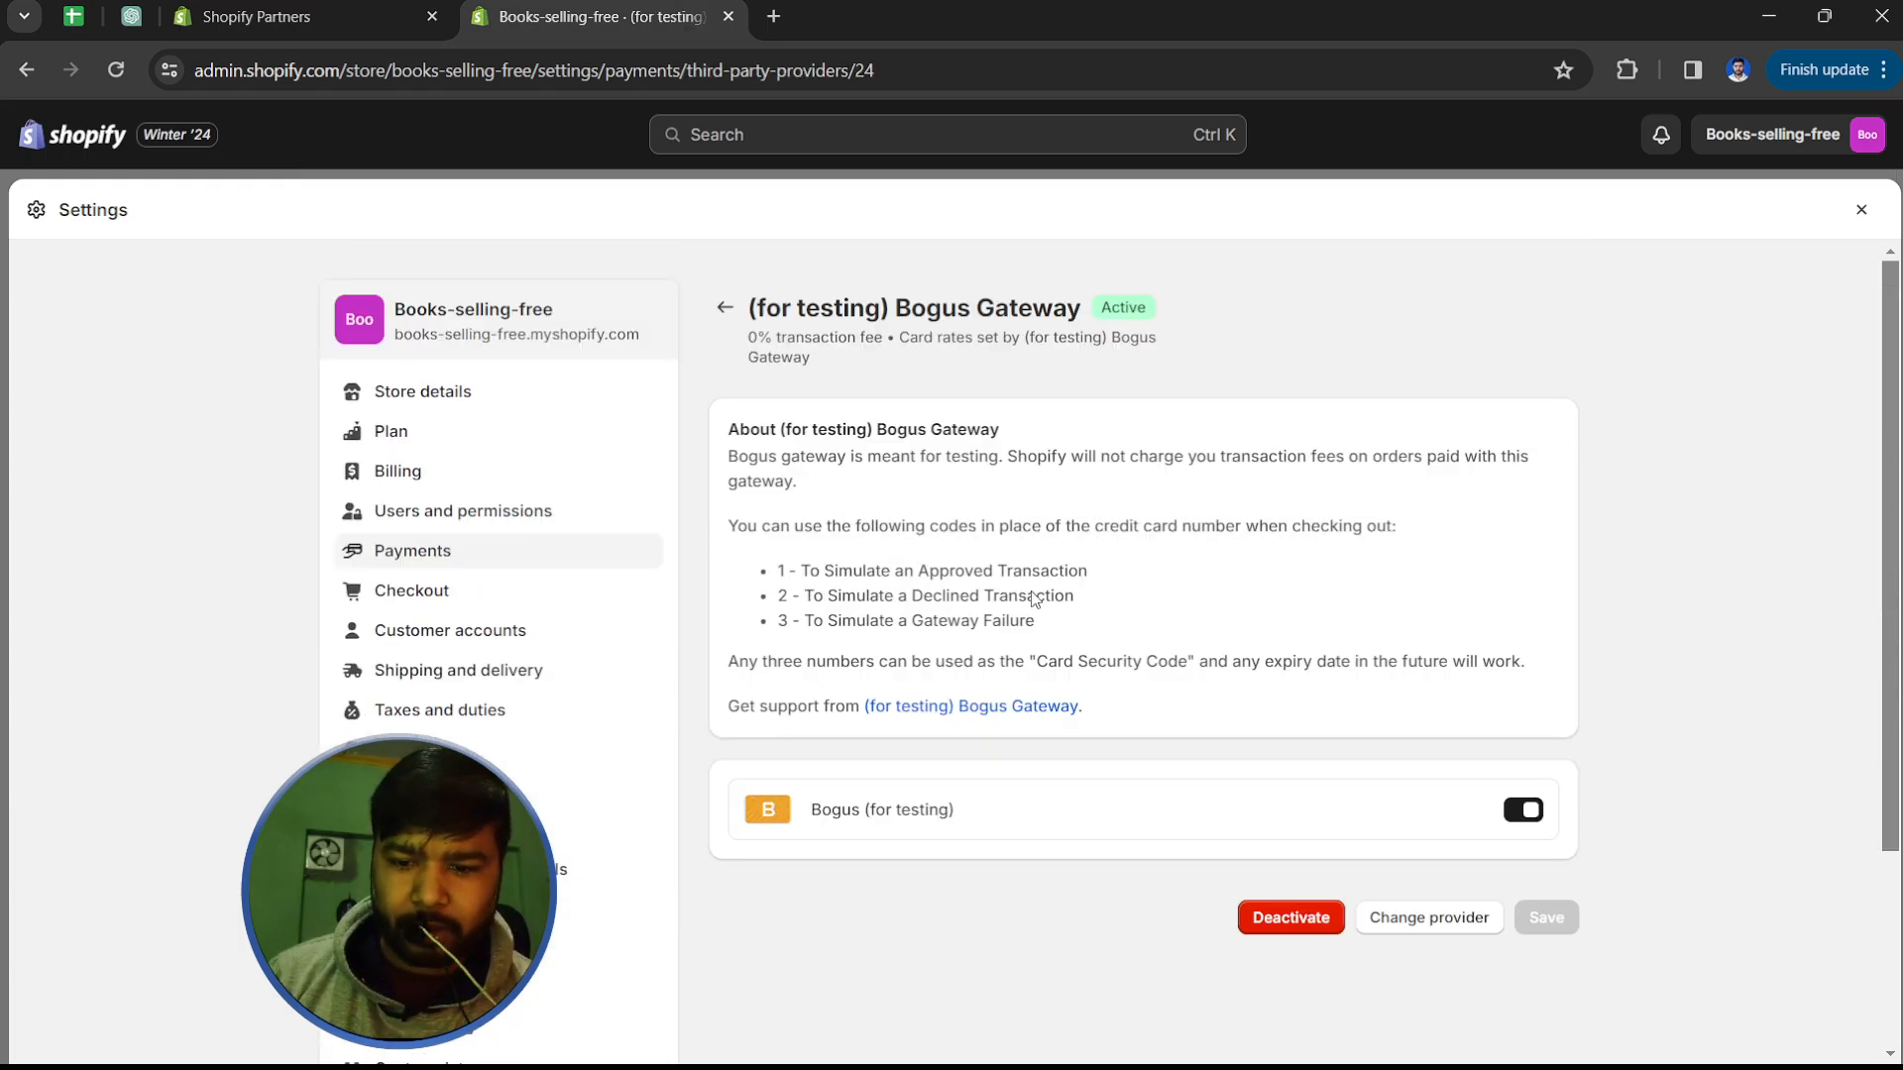
scroll(1012, 585, down, 1)
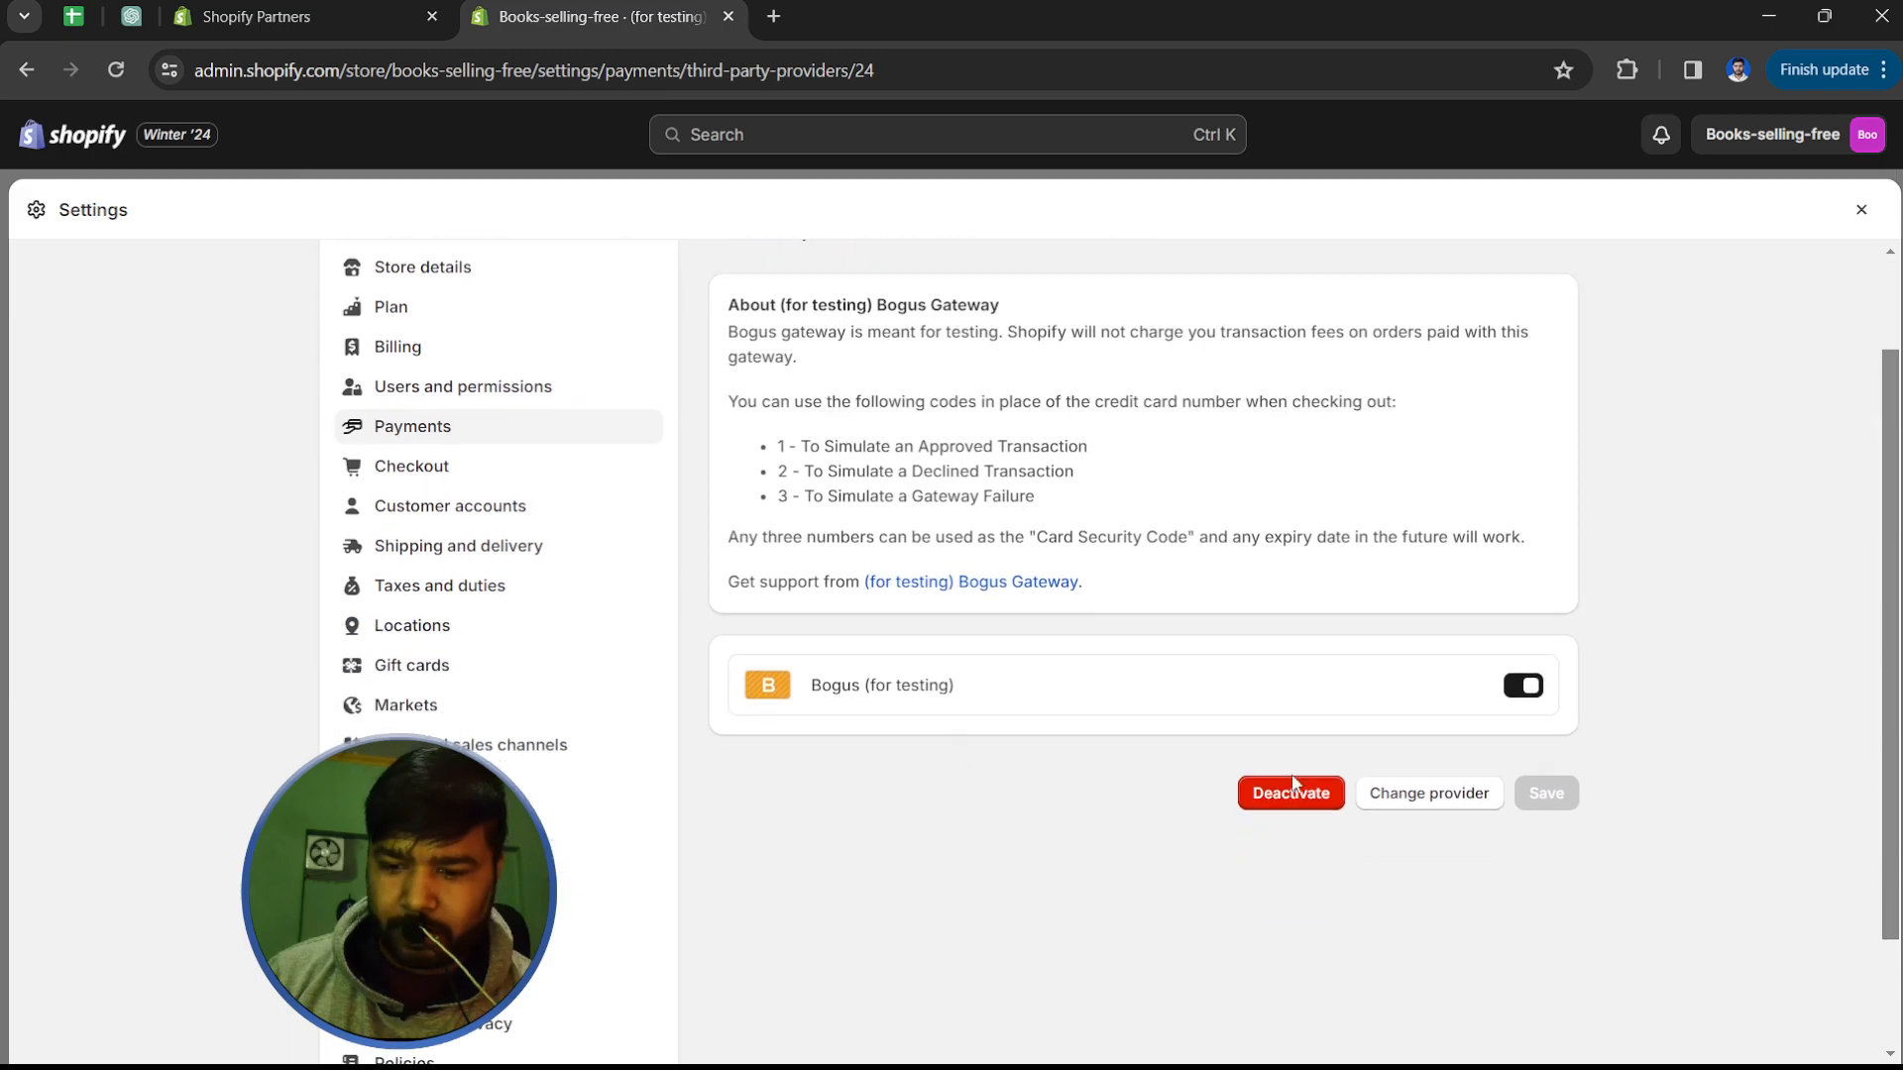
click(1430, 798)
click(1169, 655)
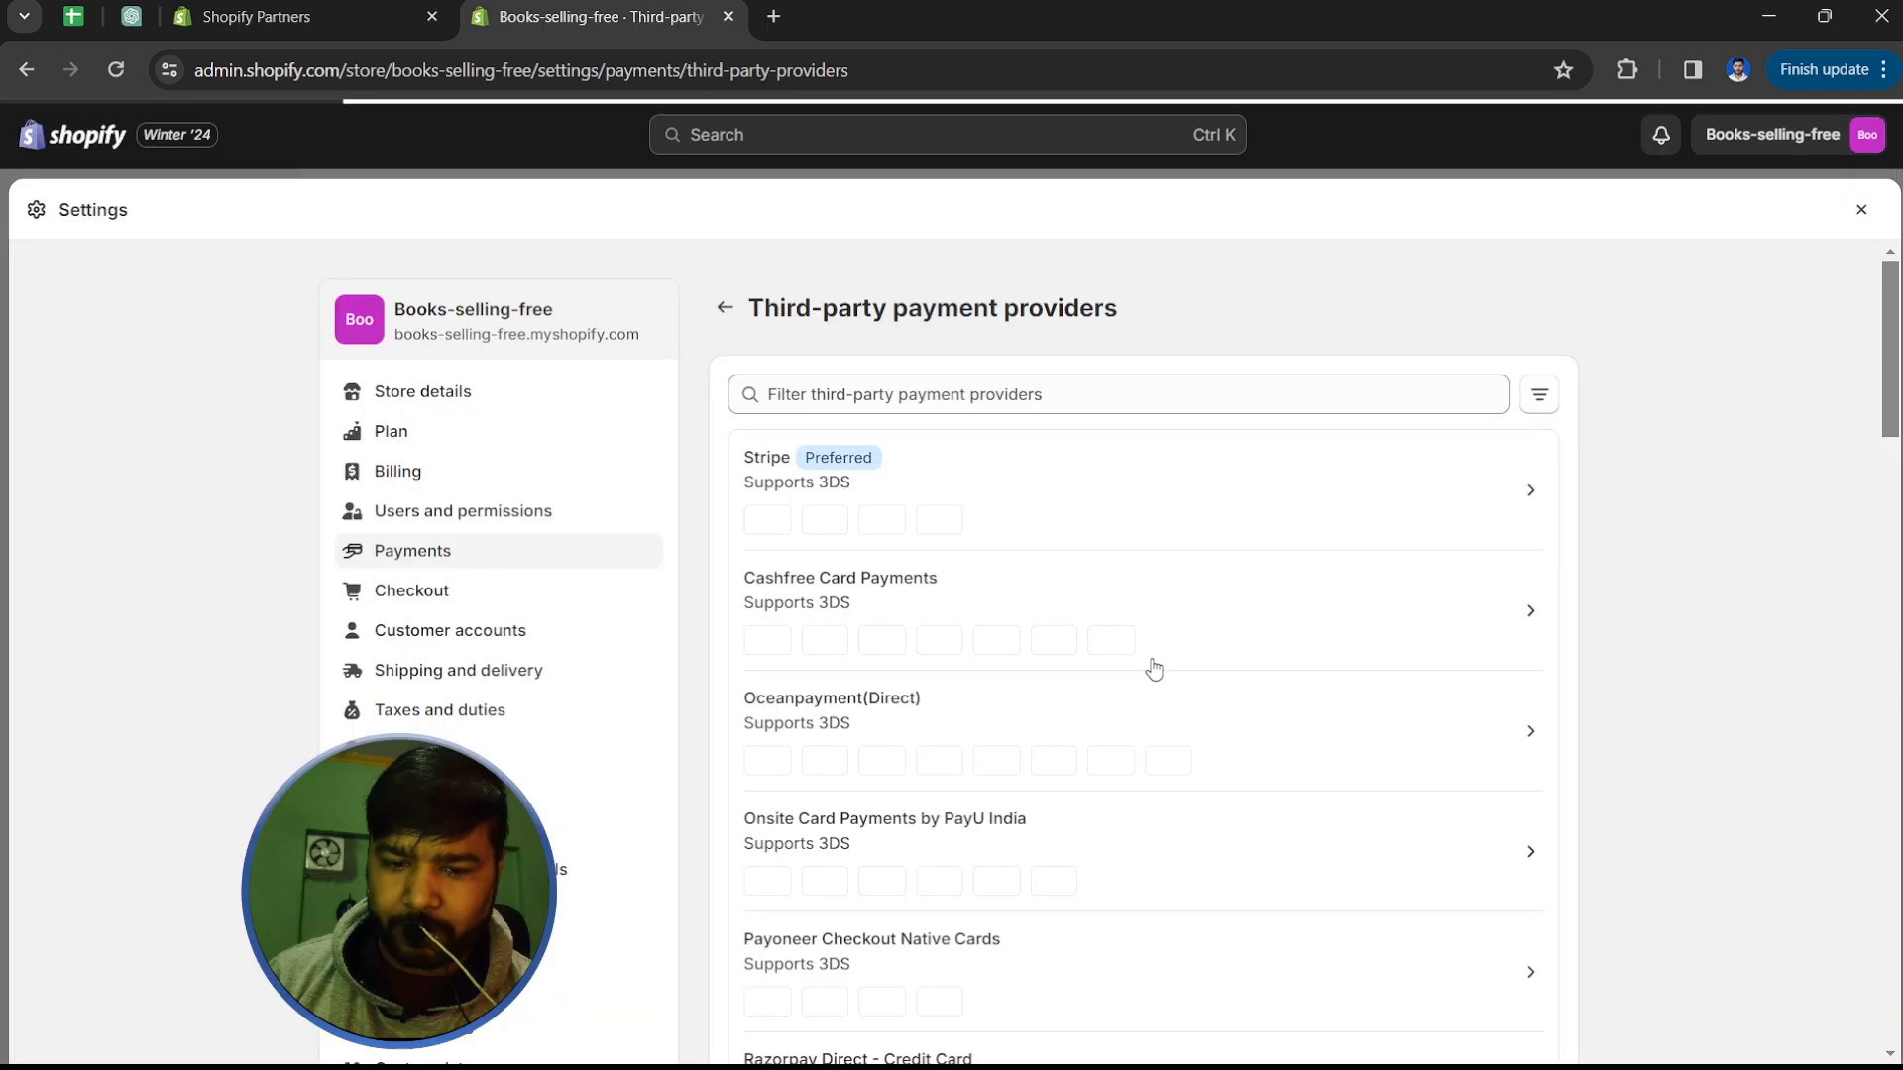
scroll(850, 552, down, 15)
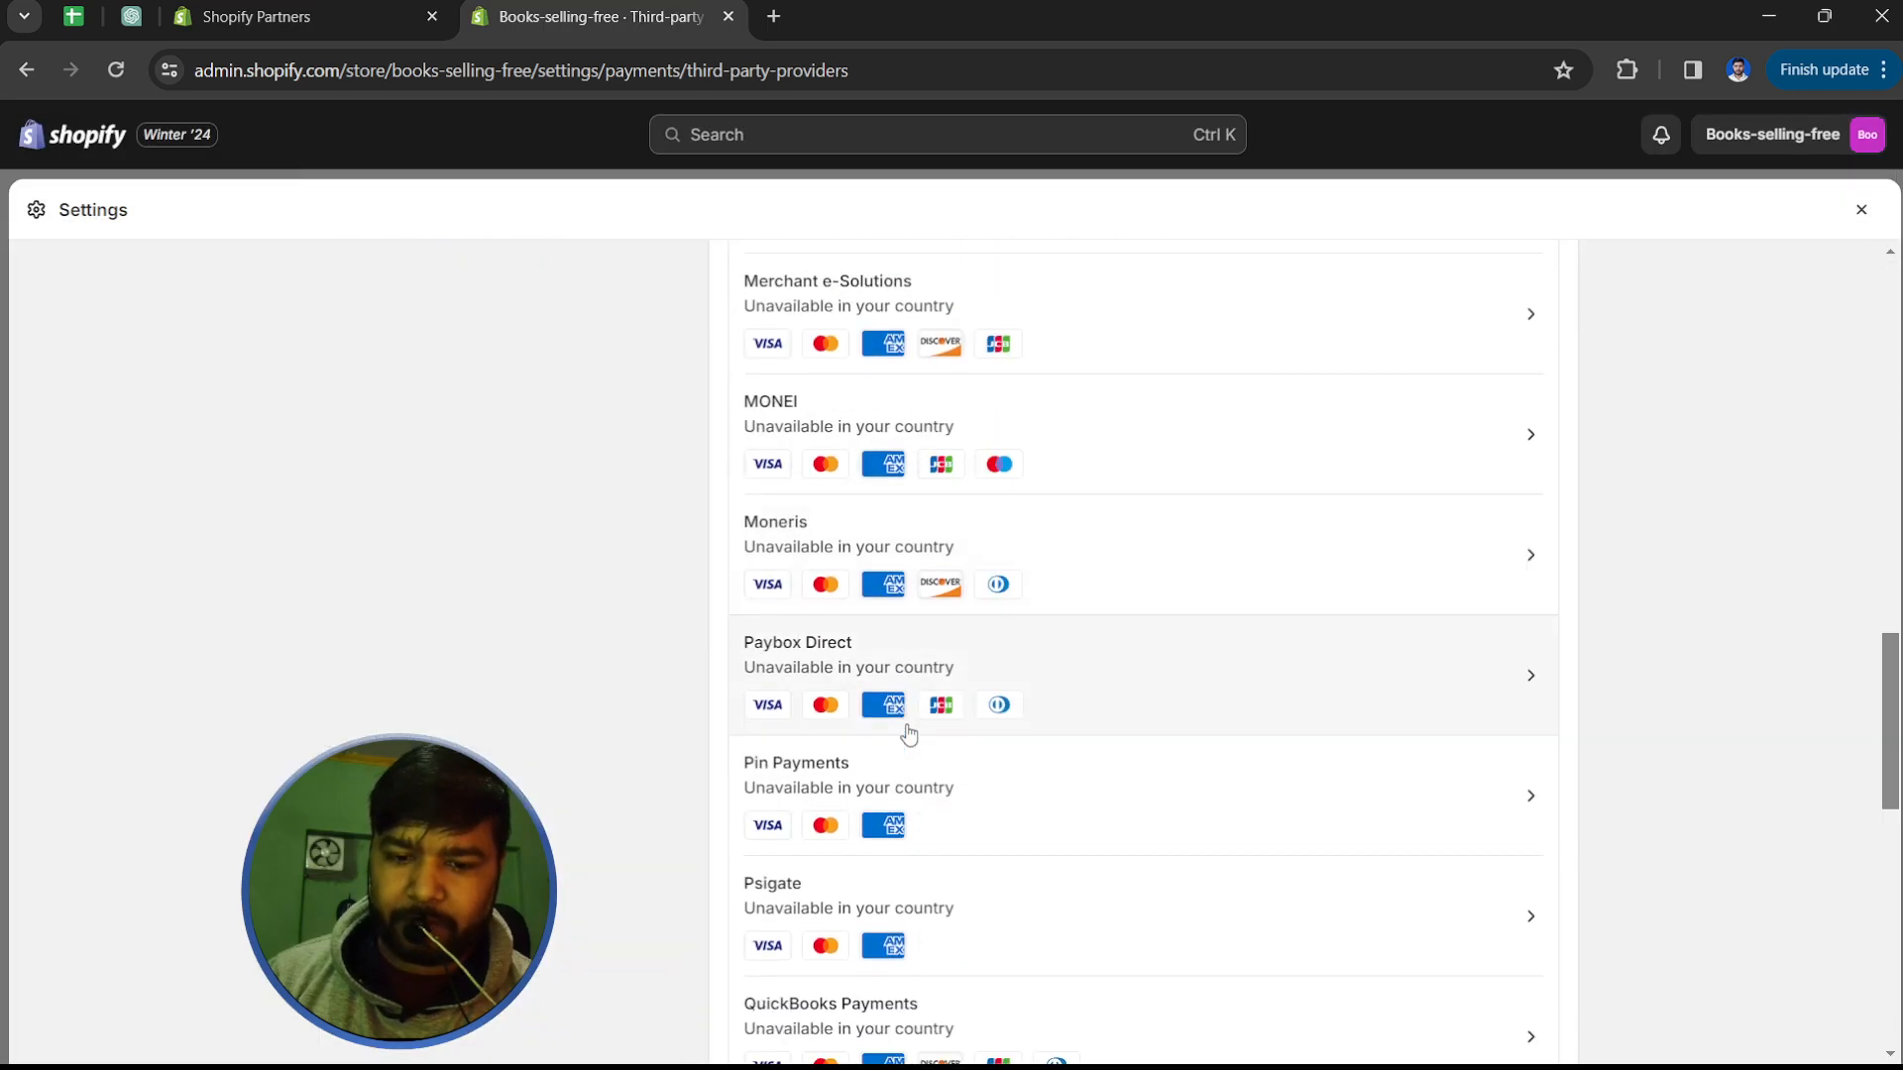
Step: Leave the third-party providers list, search the additional payment methods for "st", and return to the Payments settings
scroll(667, 429, up, 15)
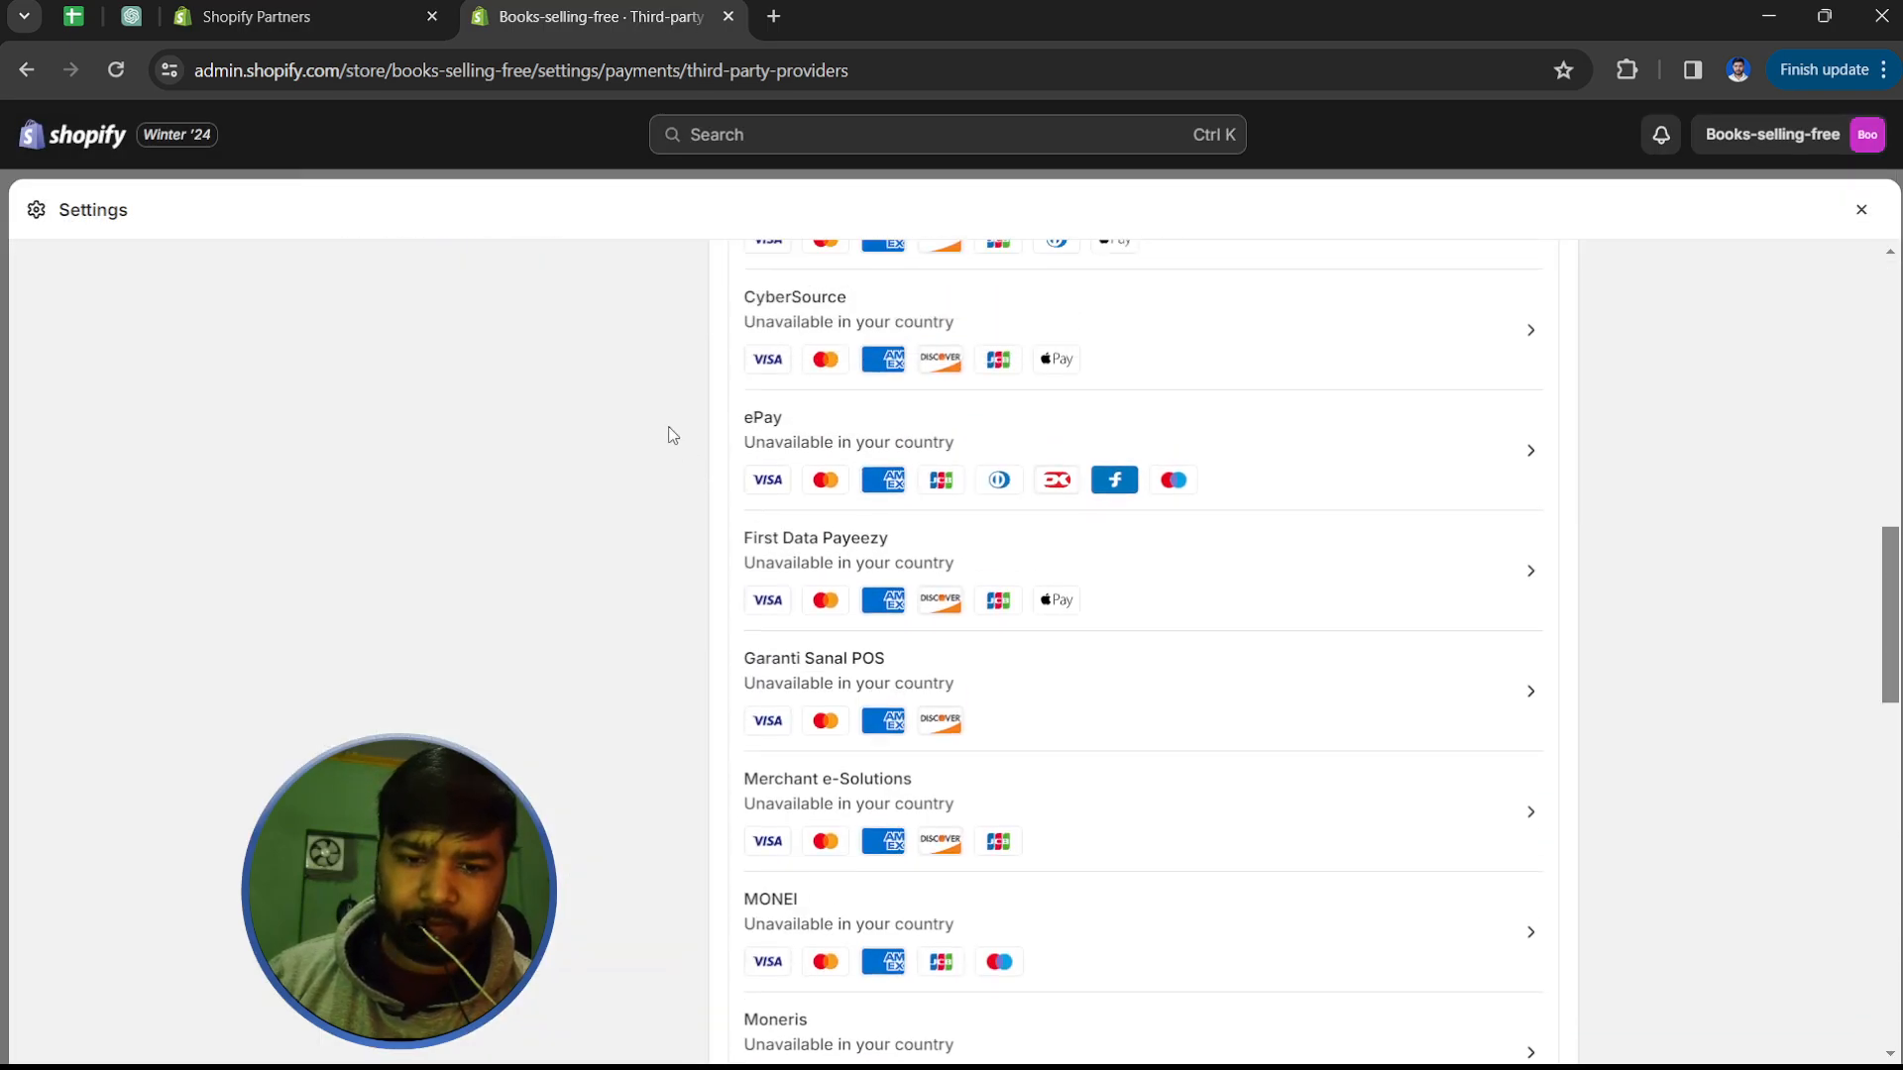
click(725, 310)
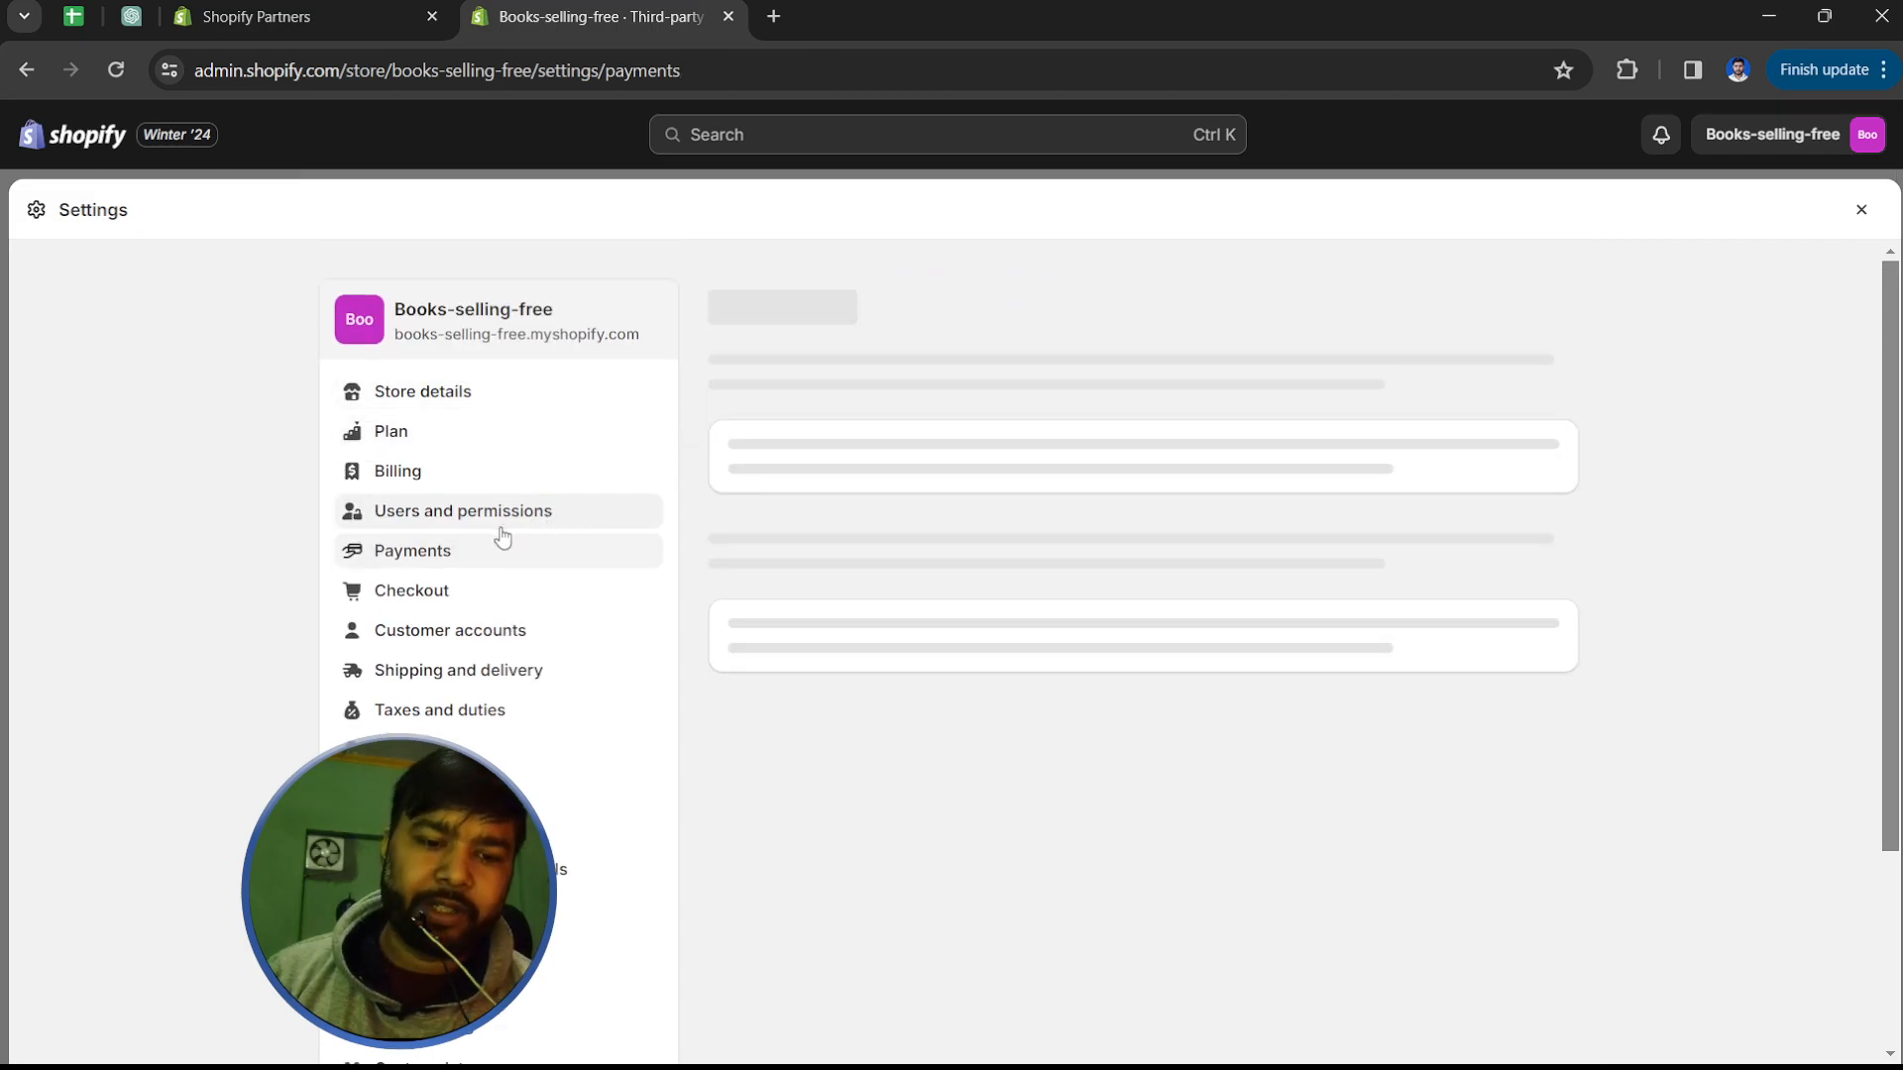
scroll(1246, 733, down, 1)
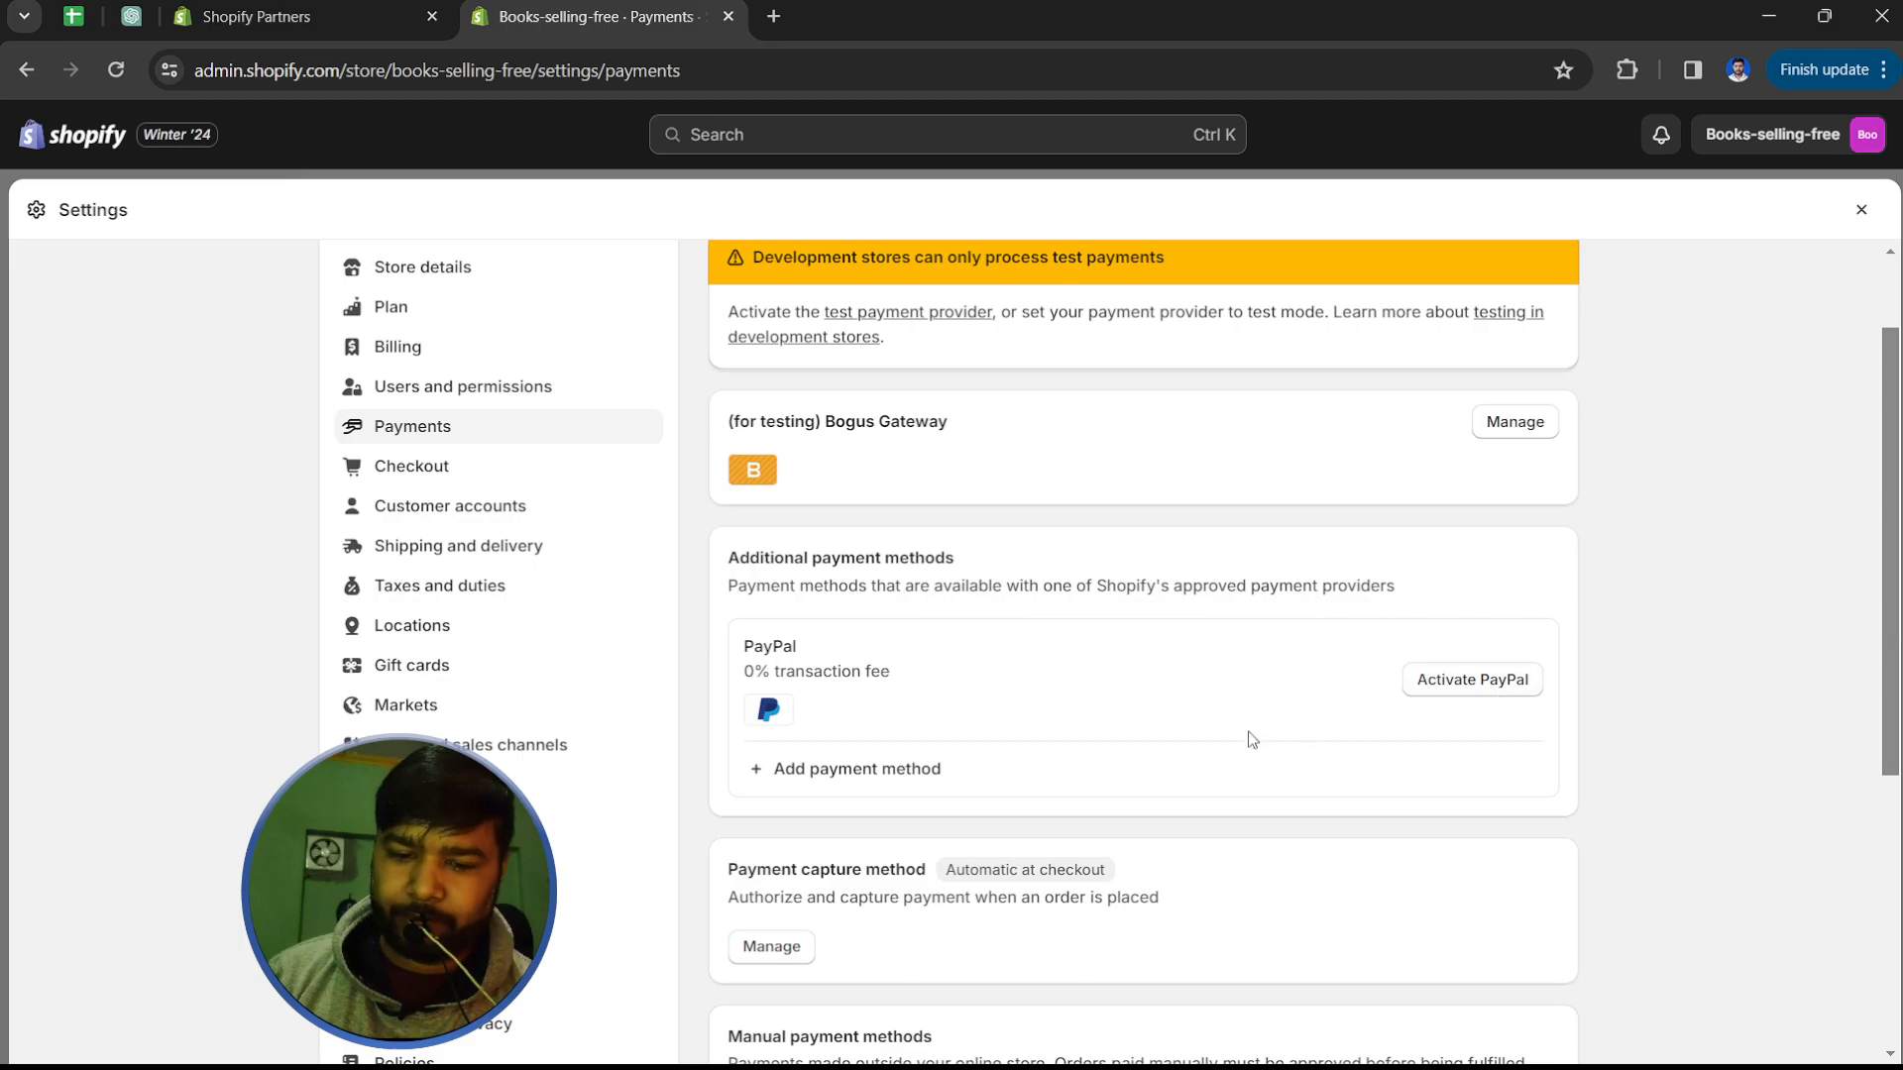
scroll(1300, 730, down, 2)
click(795, 523)
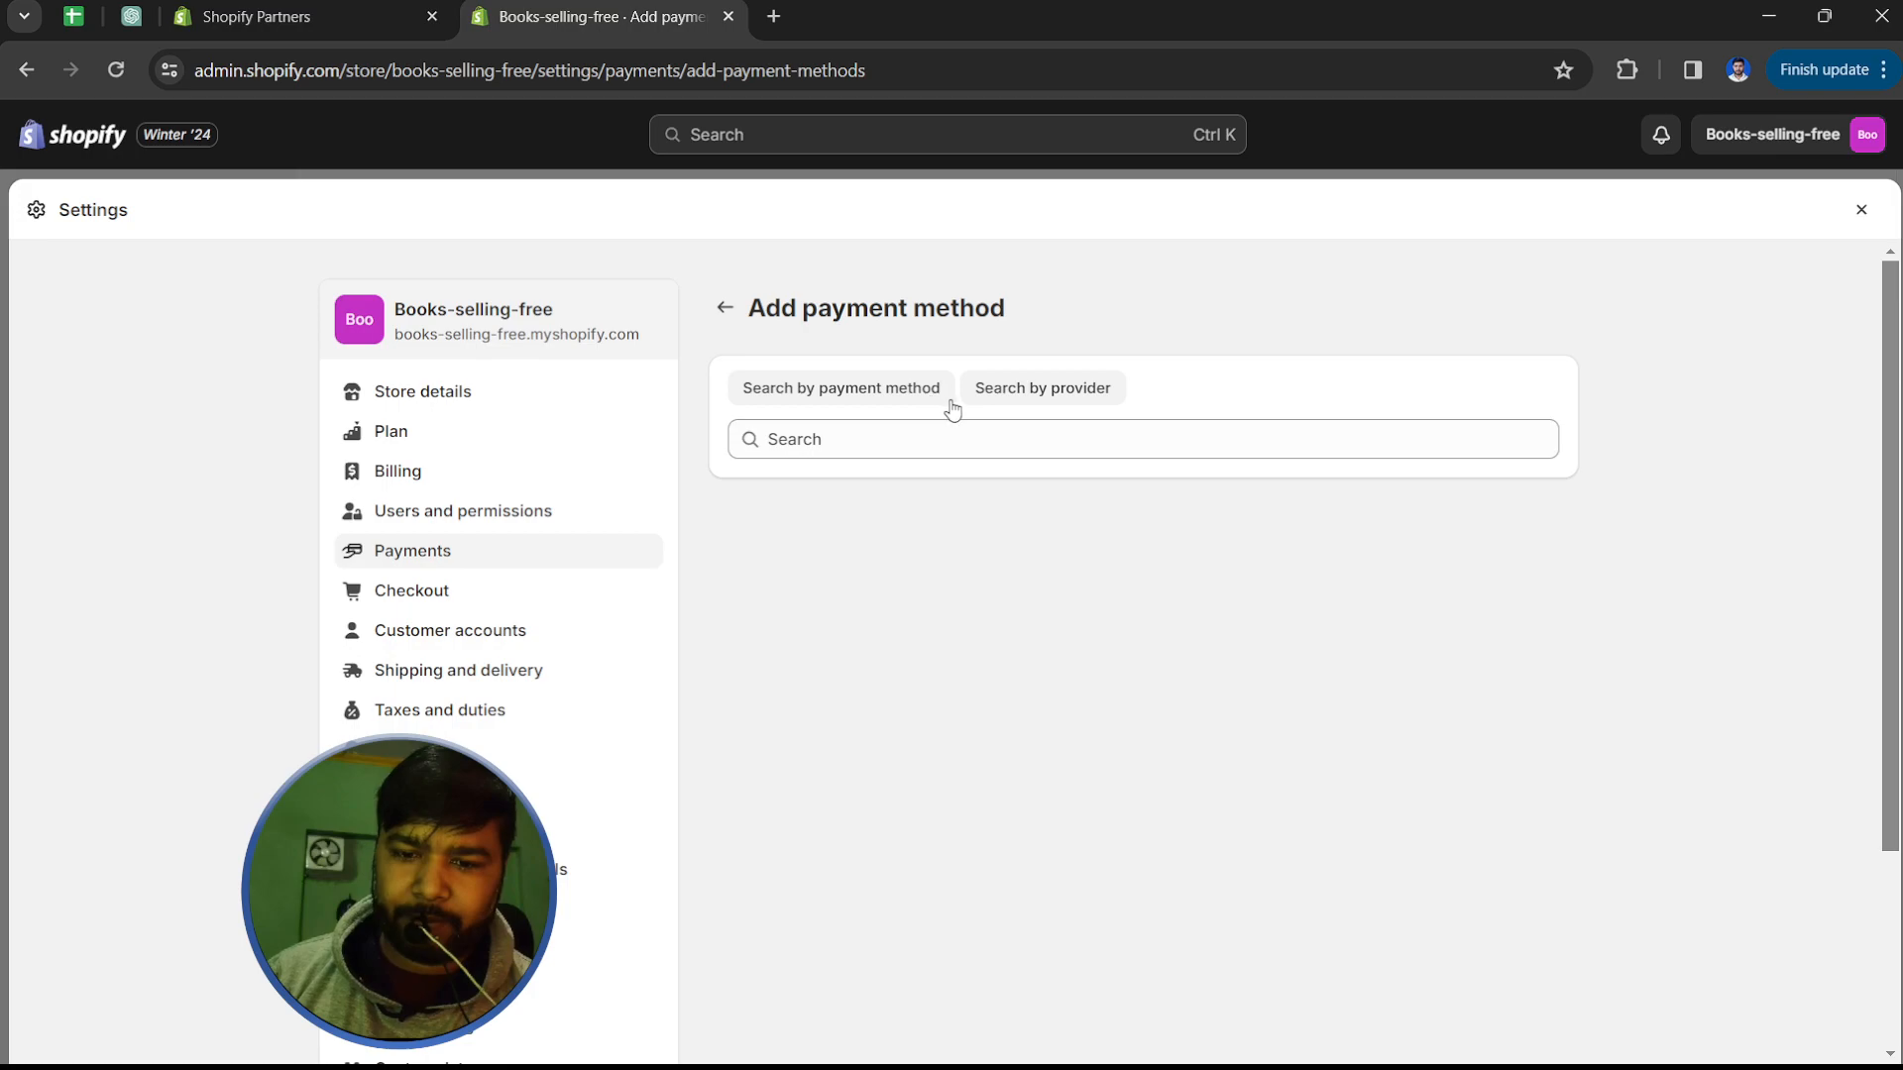
click(855, 448)
text(st)
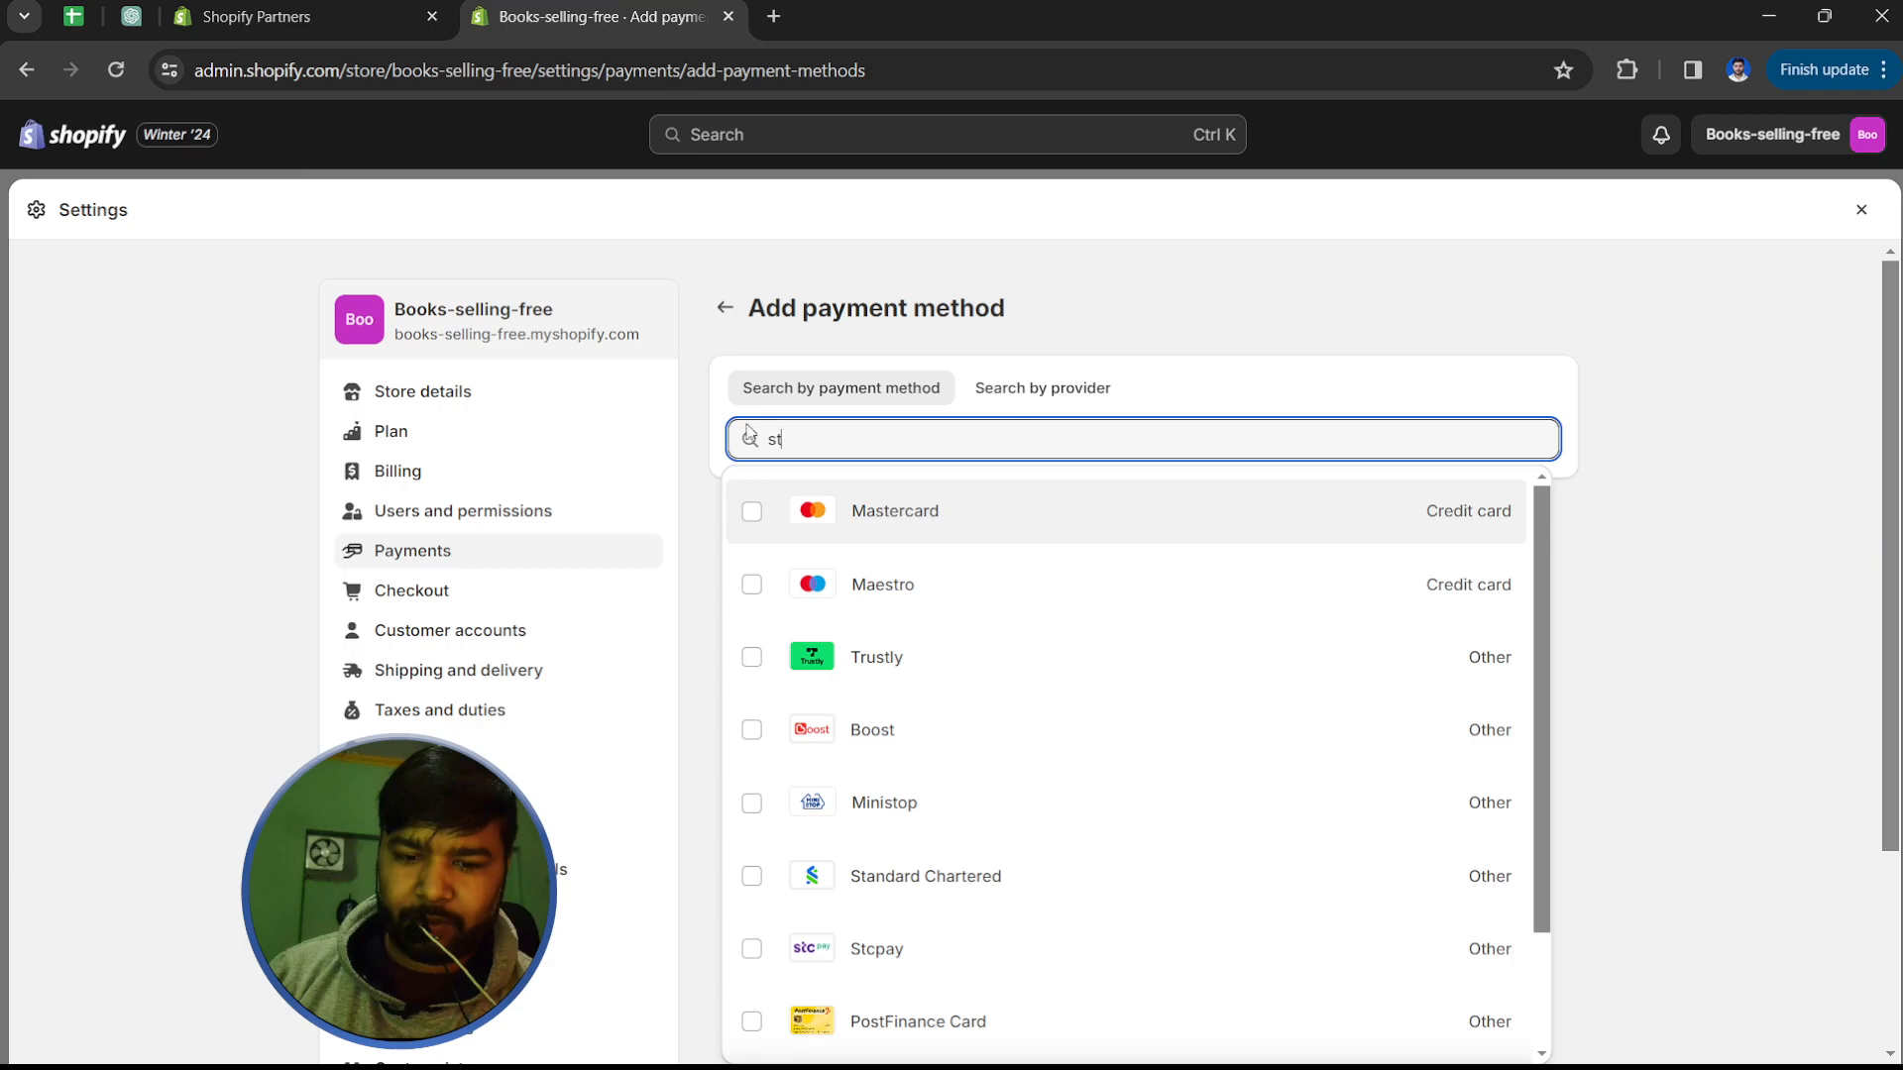
click(724, 307)
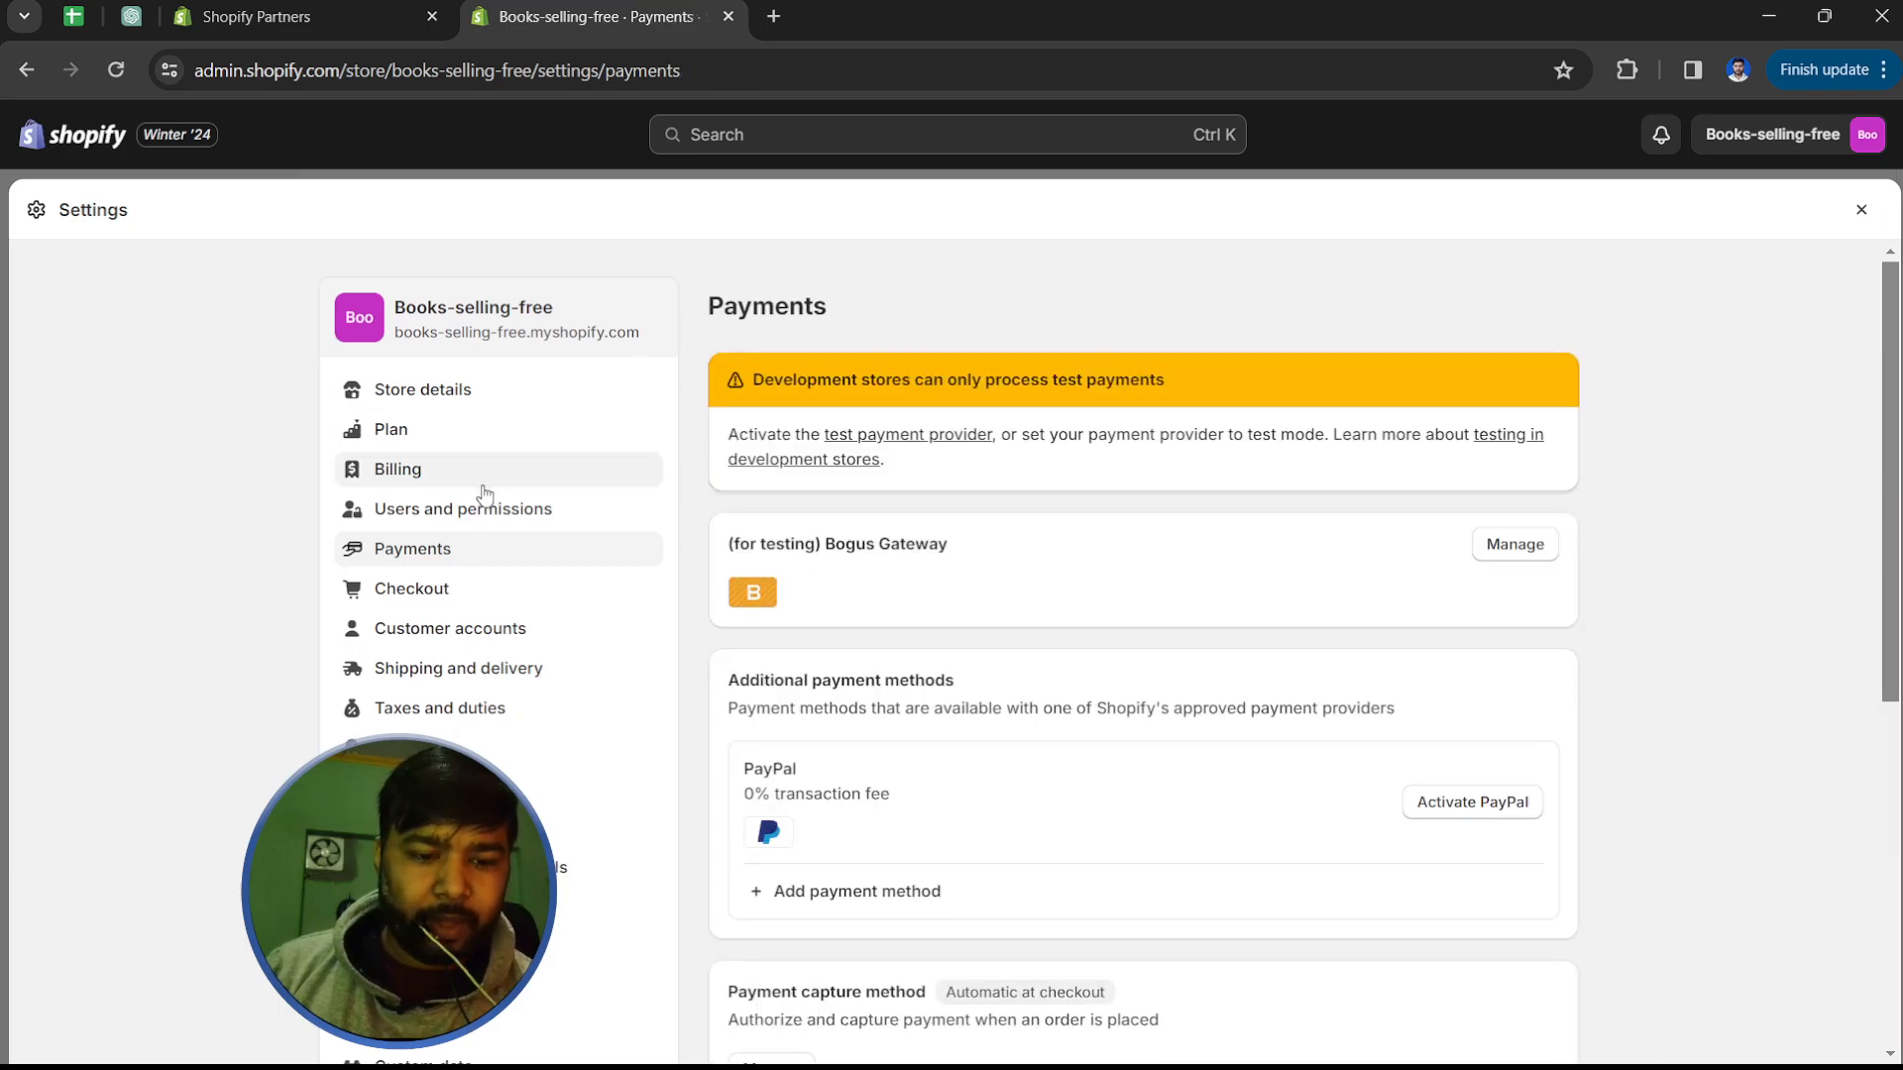
Step: Go to the Checkout settings and open the live Default checkout profile for customization
scroll(485, 493, down, 1)
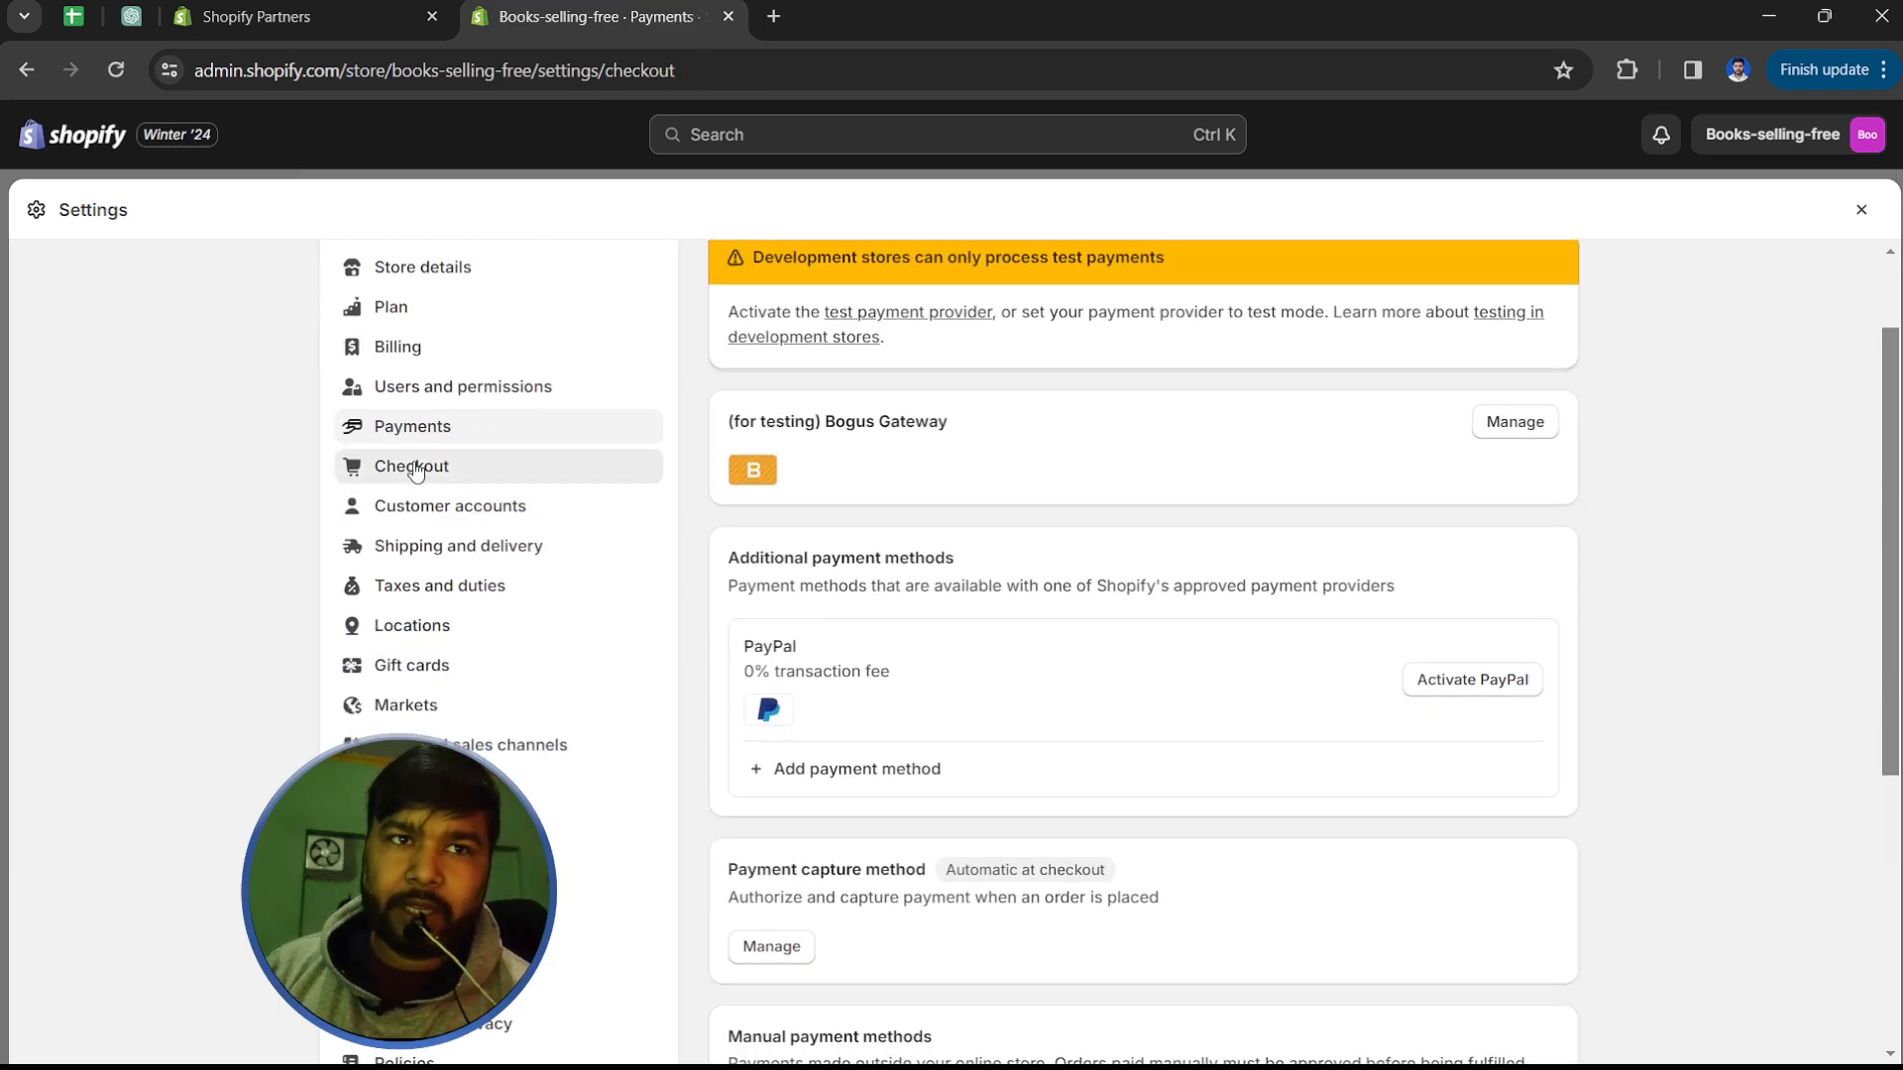
click(416, 473)
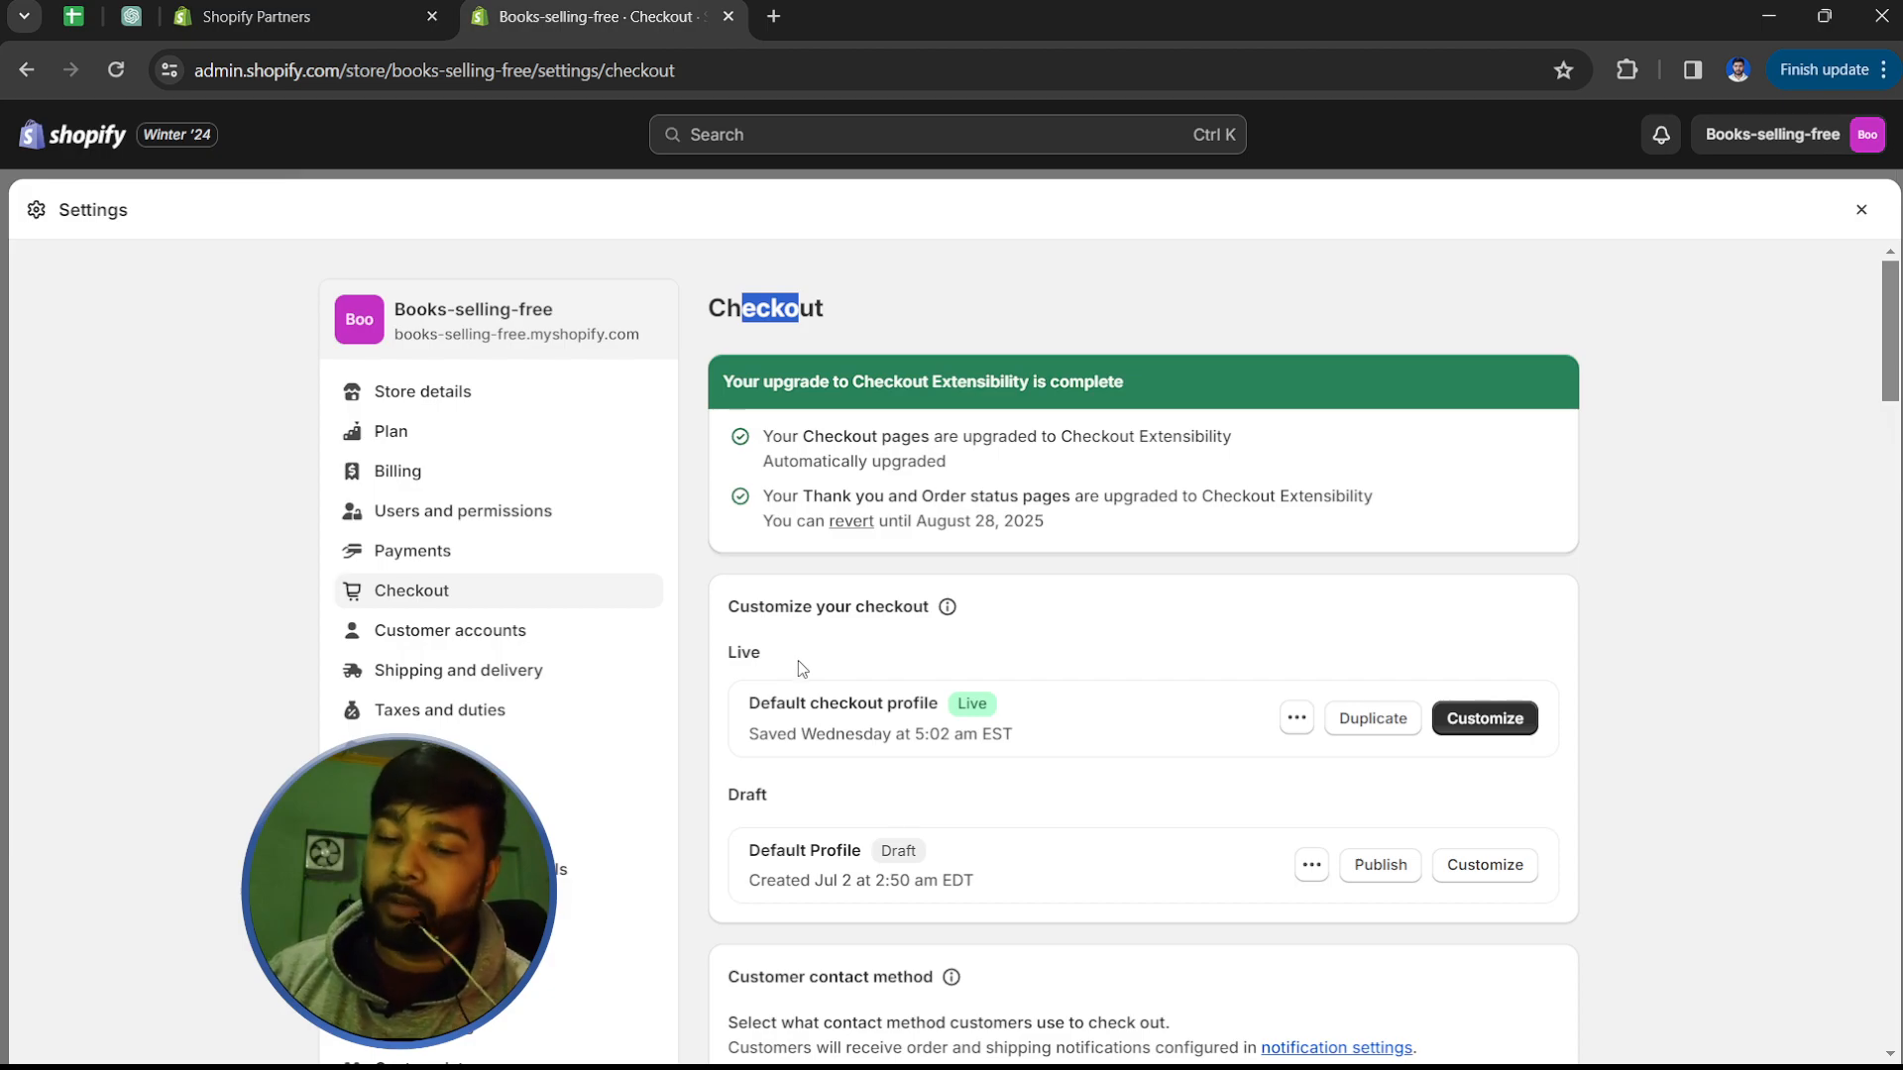
scroll(796, 659, down, 2)
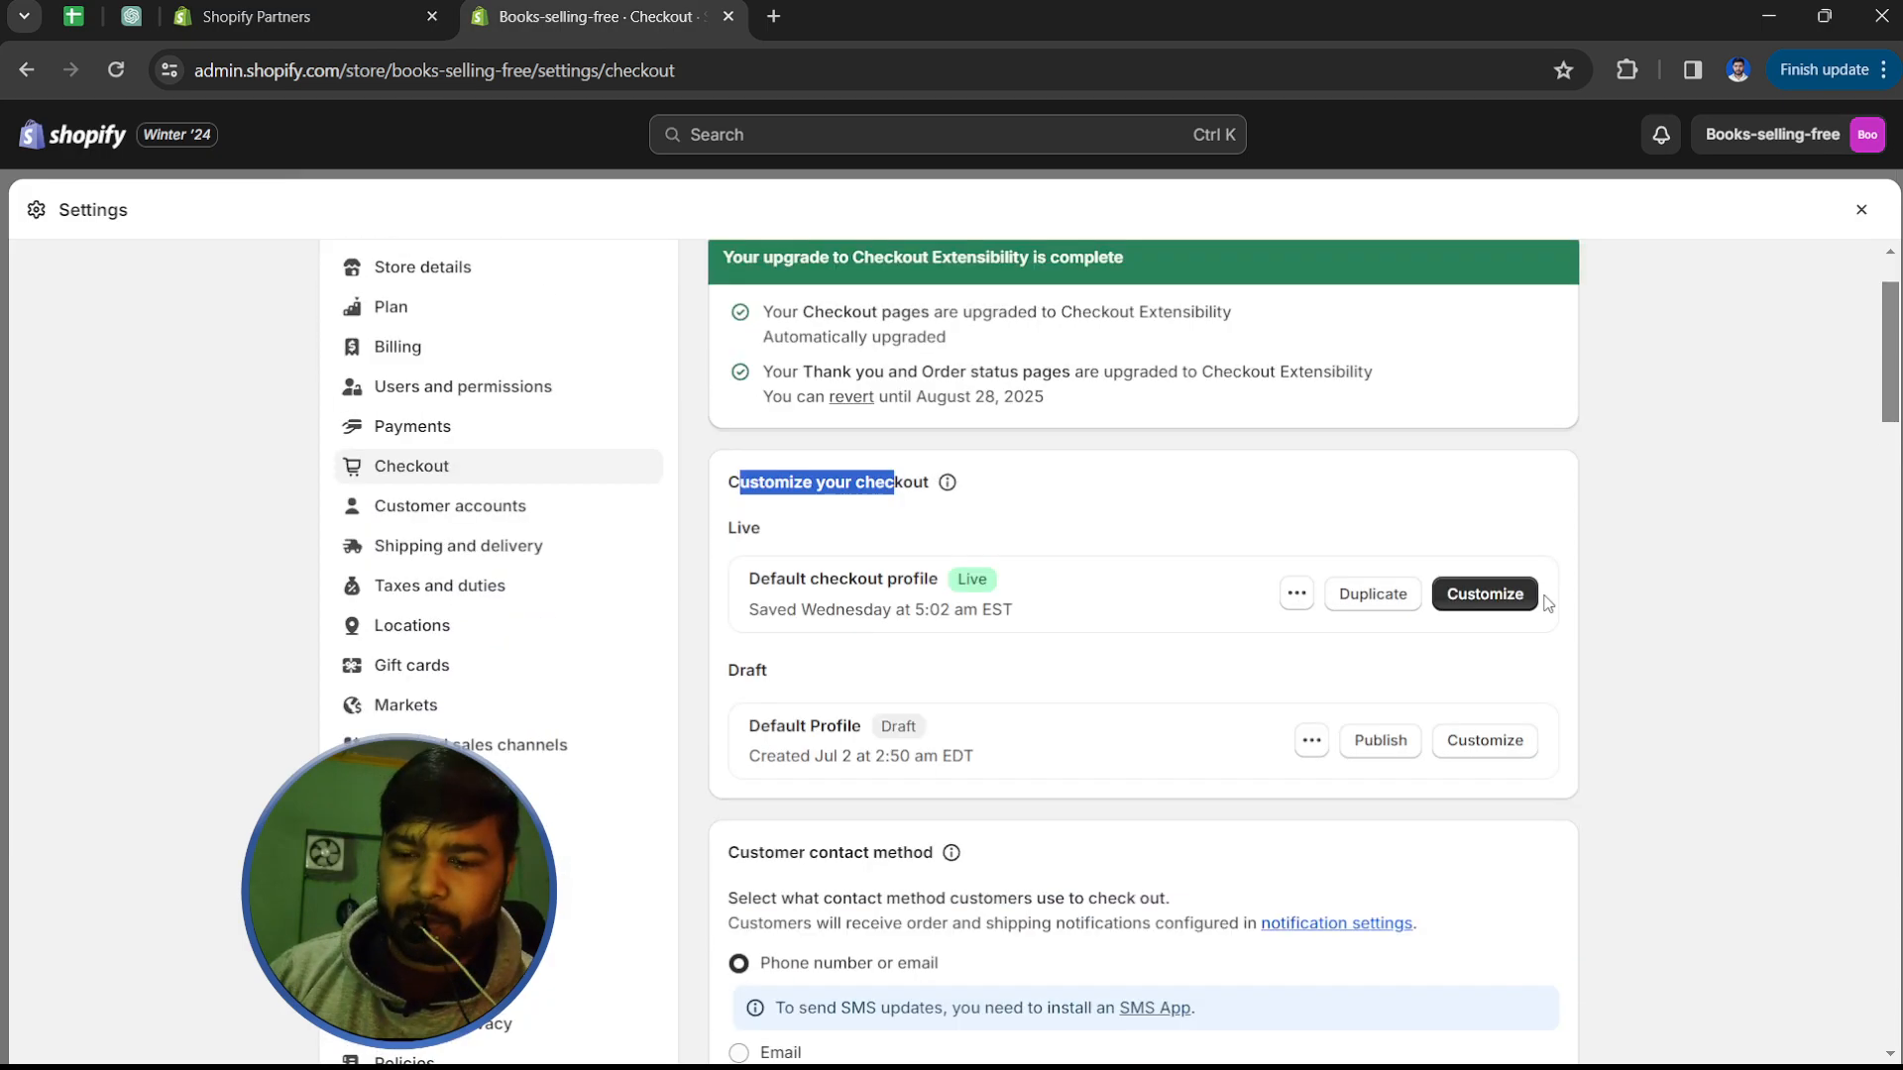
click(1531, 598)
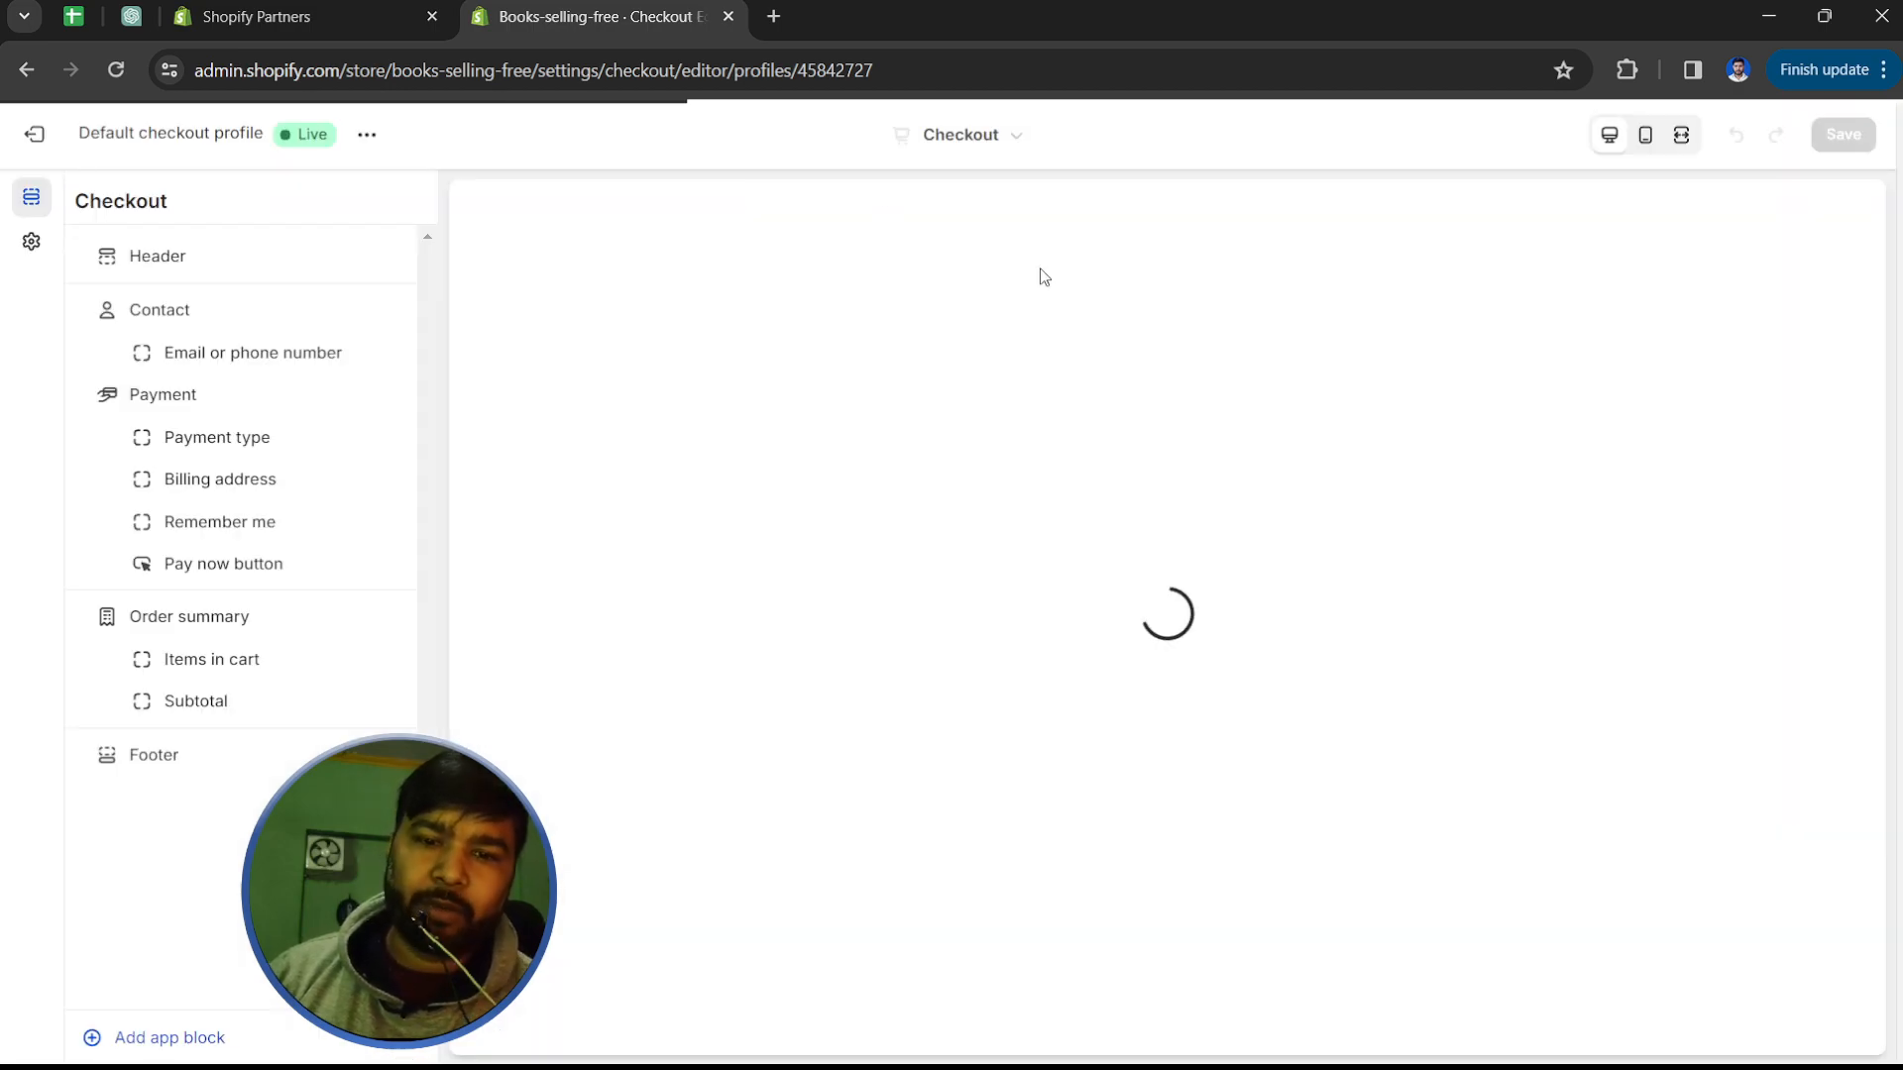
Step: Review the checkout editor's branding settings for logo, backgrounds, colors and typography, view its list of customizable pages, and exit the editor
click(36, 240)
scroll(173, 404, down, 4)
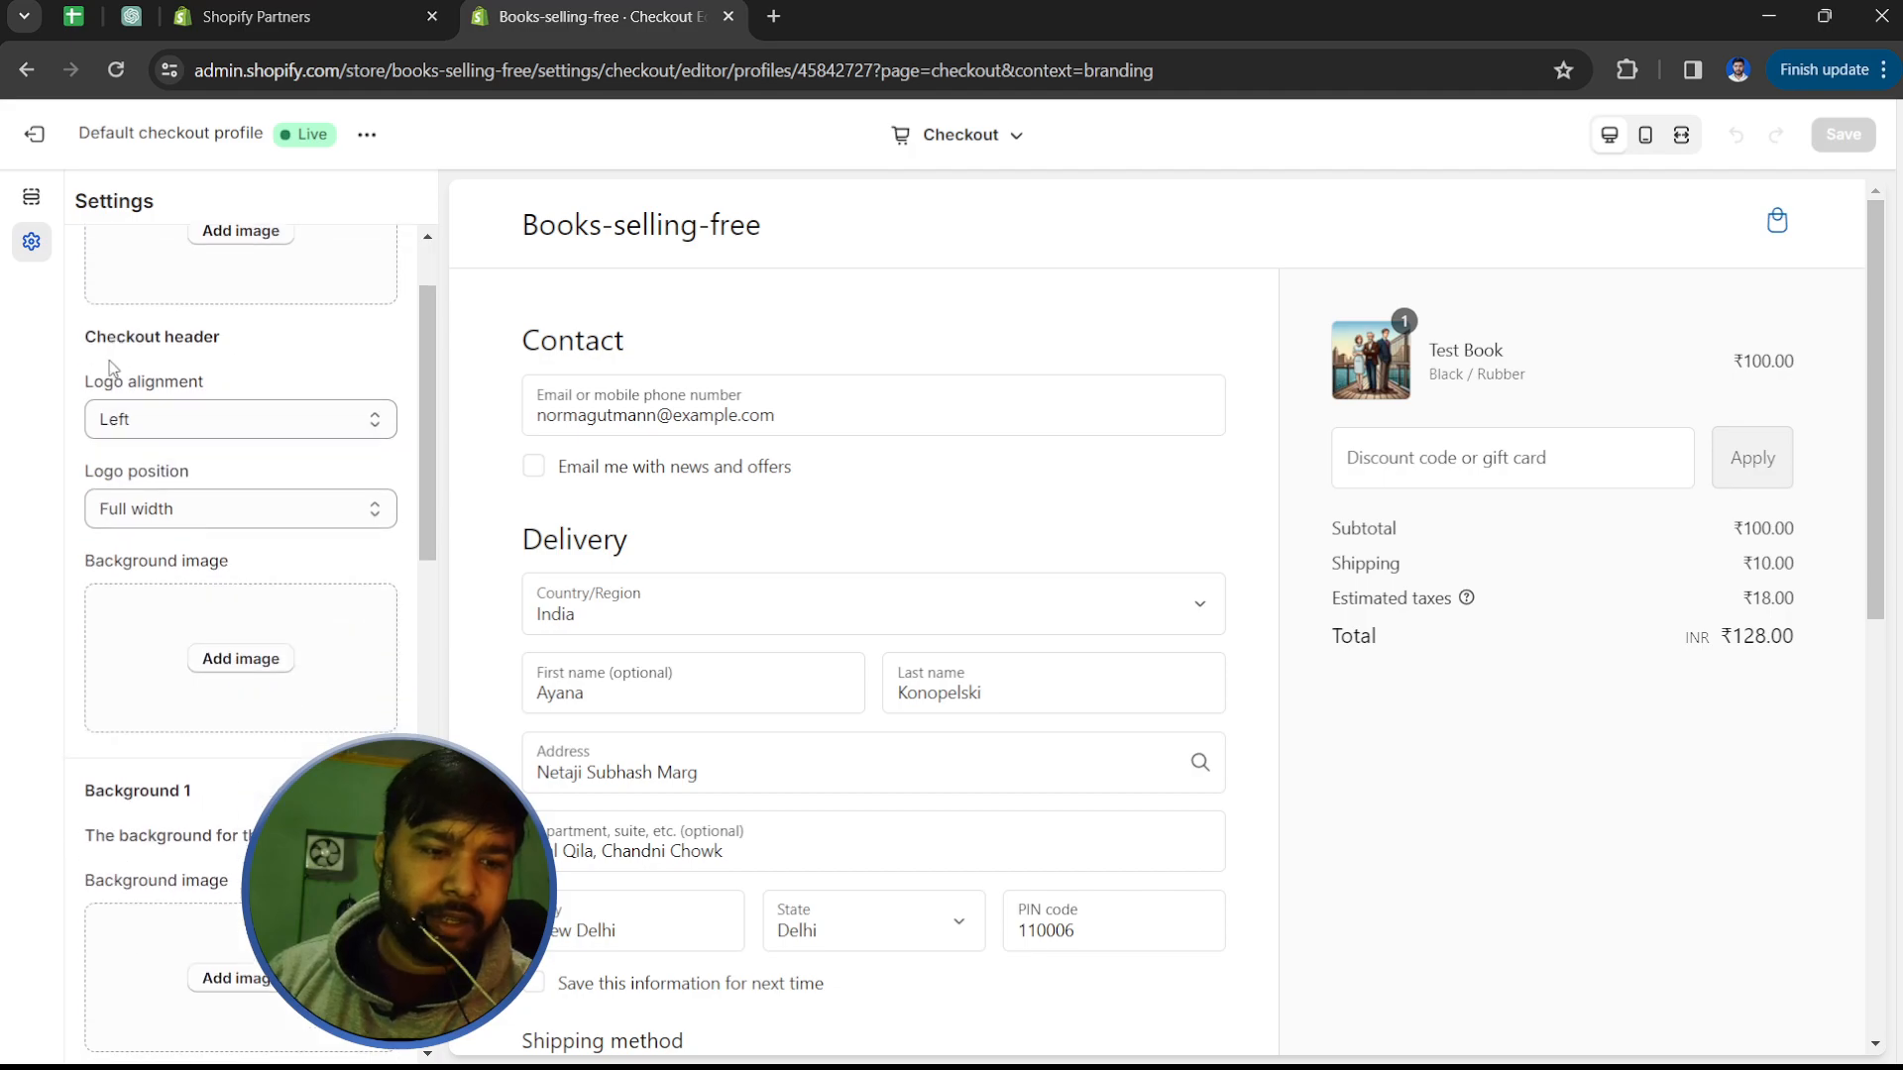
scroll(131, 380, up, 1)
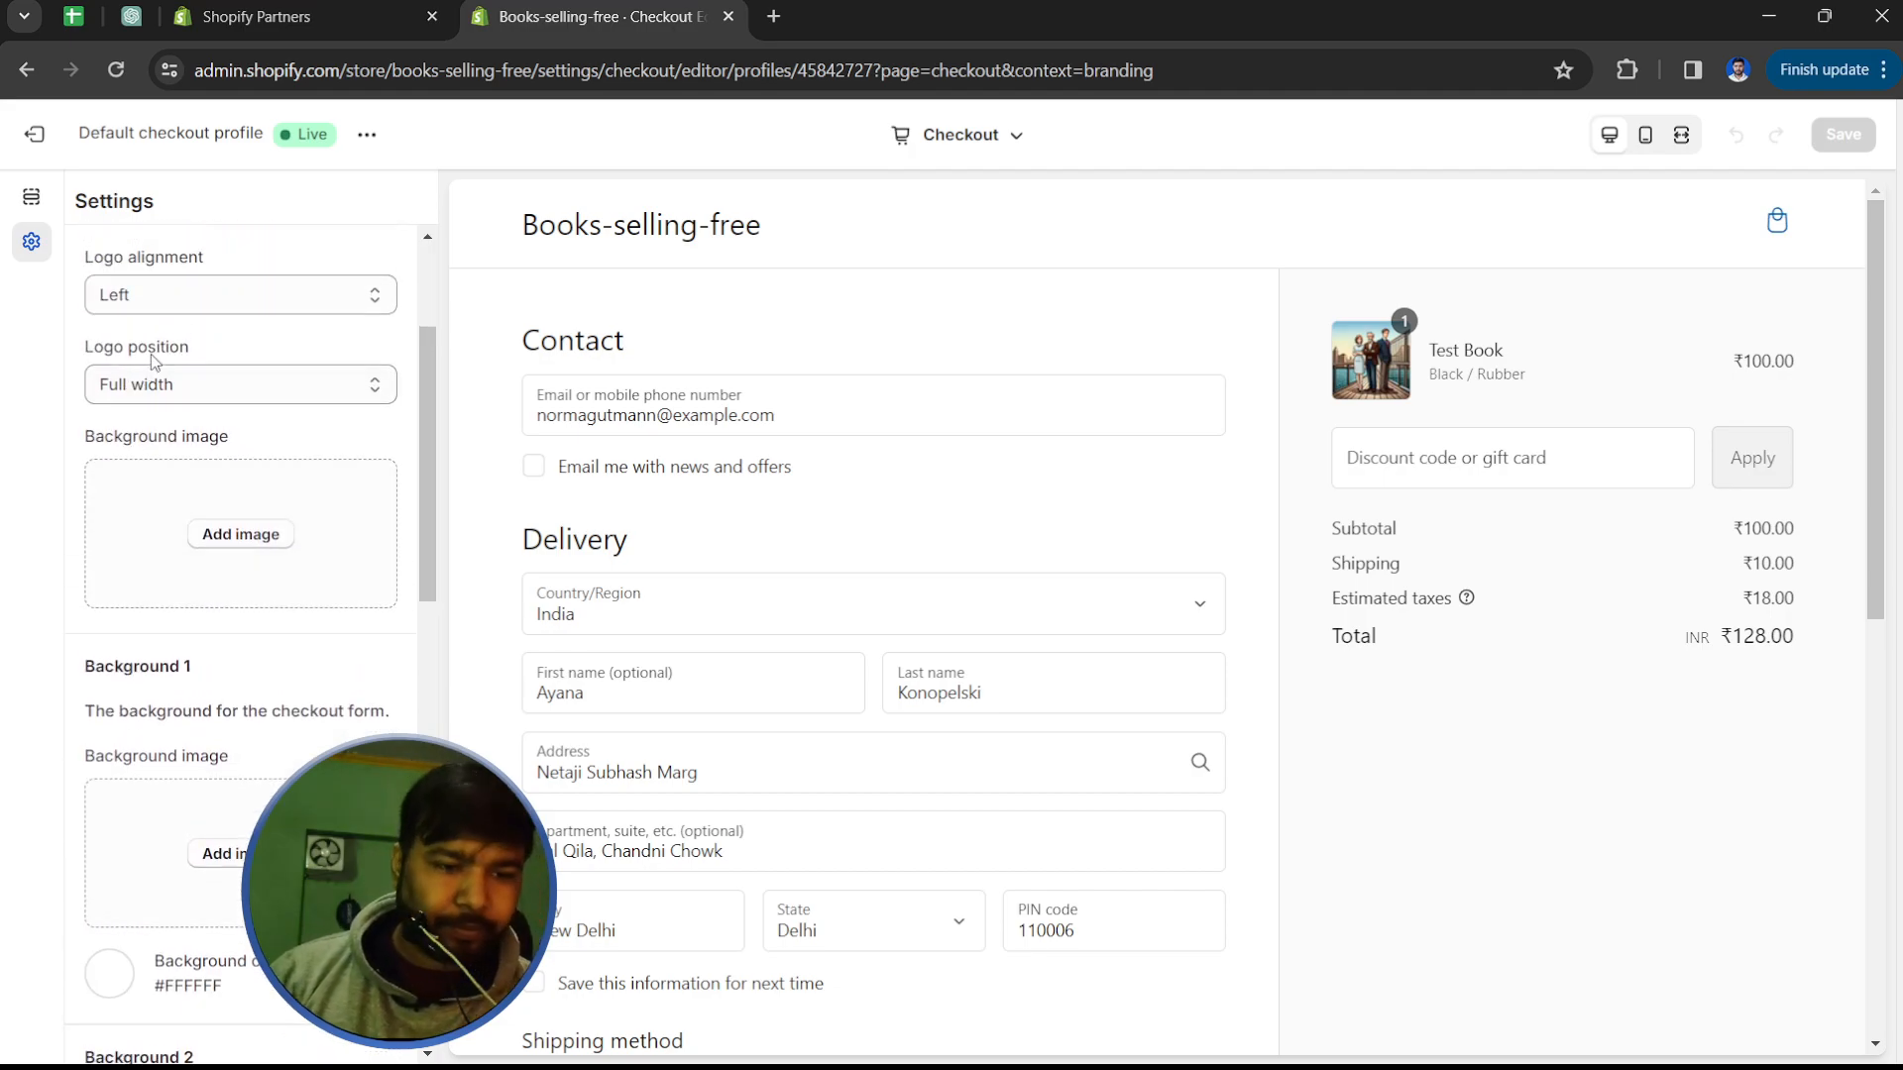
scroll(151, 354, down, 1)
scroll(154, 351, up, 3)
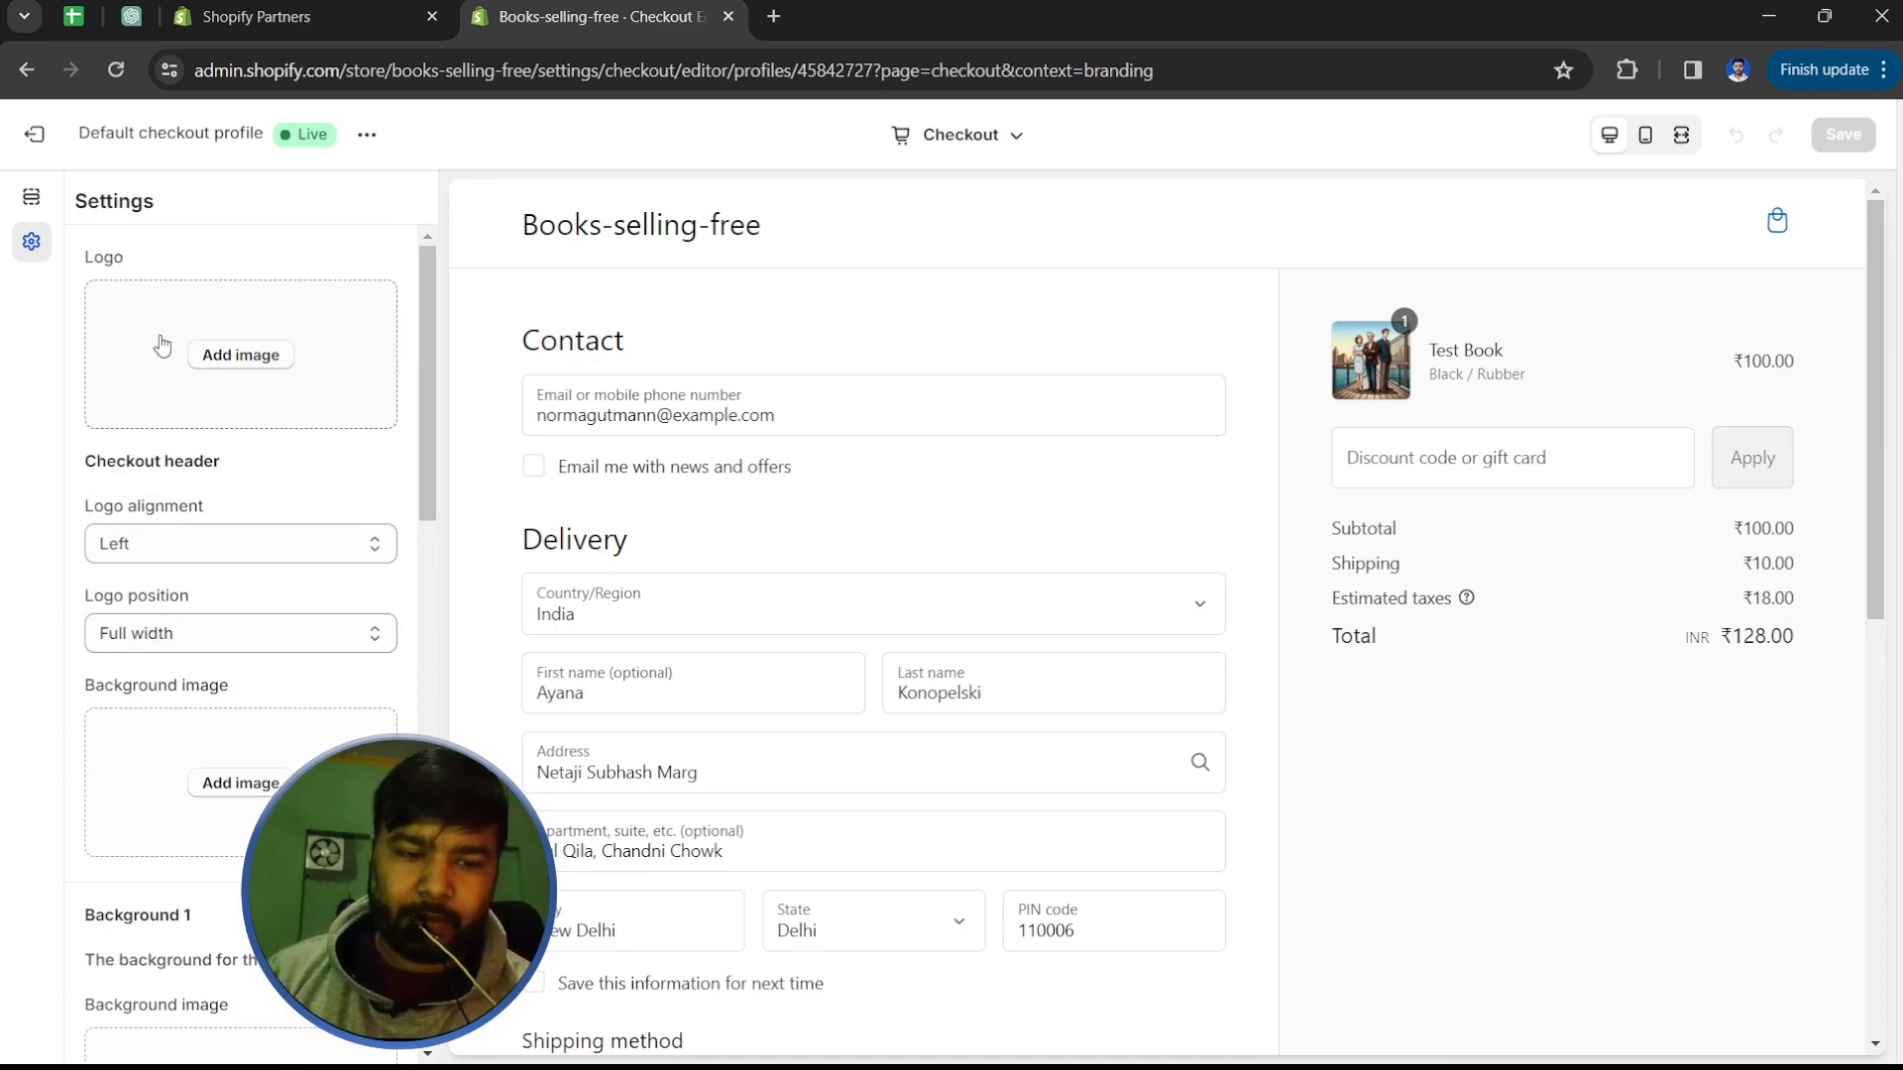
scroll(161, 345, down, 5)
scroll(207, 519, down, 3)
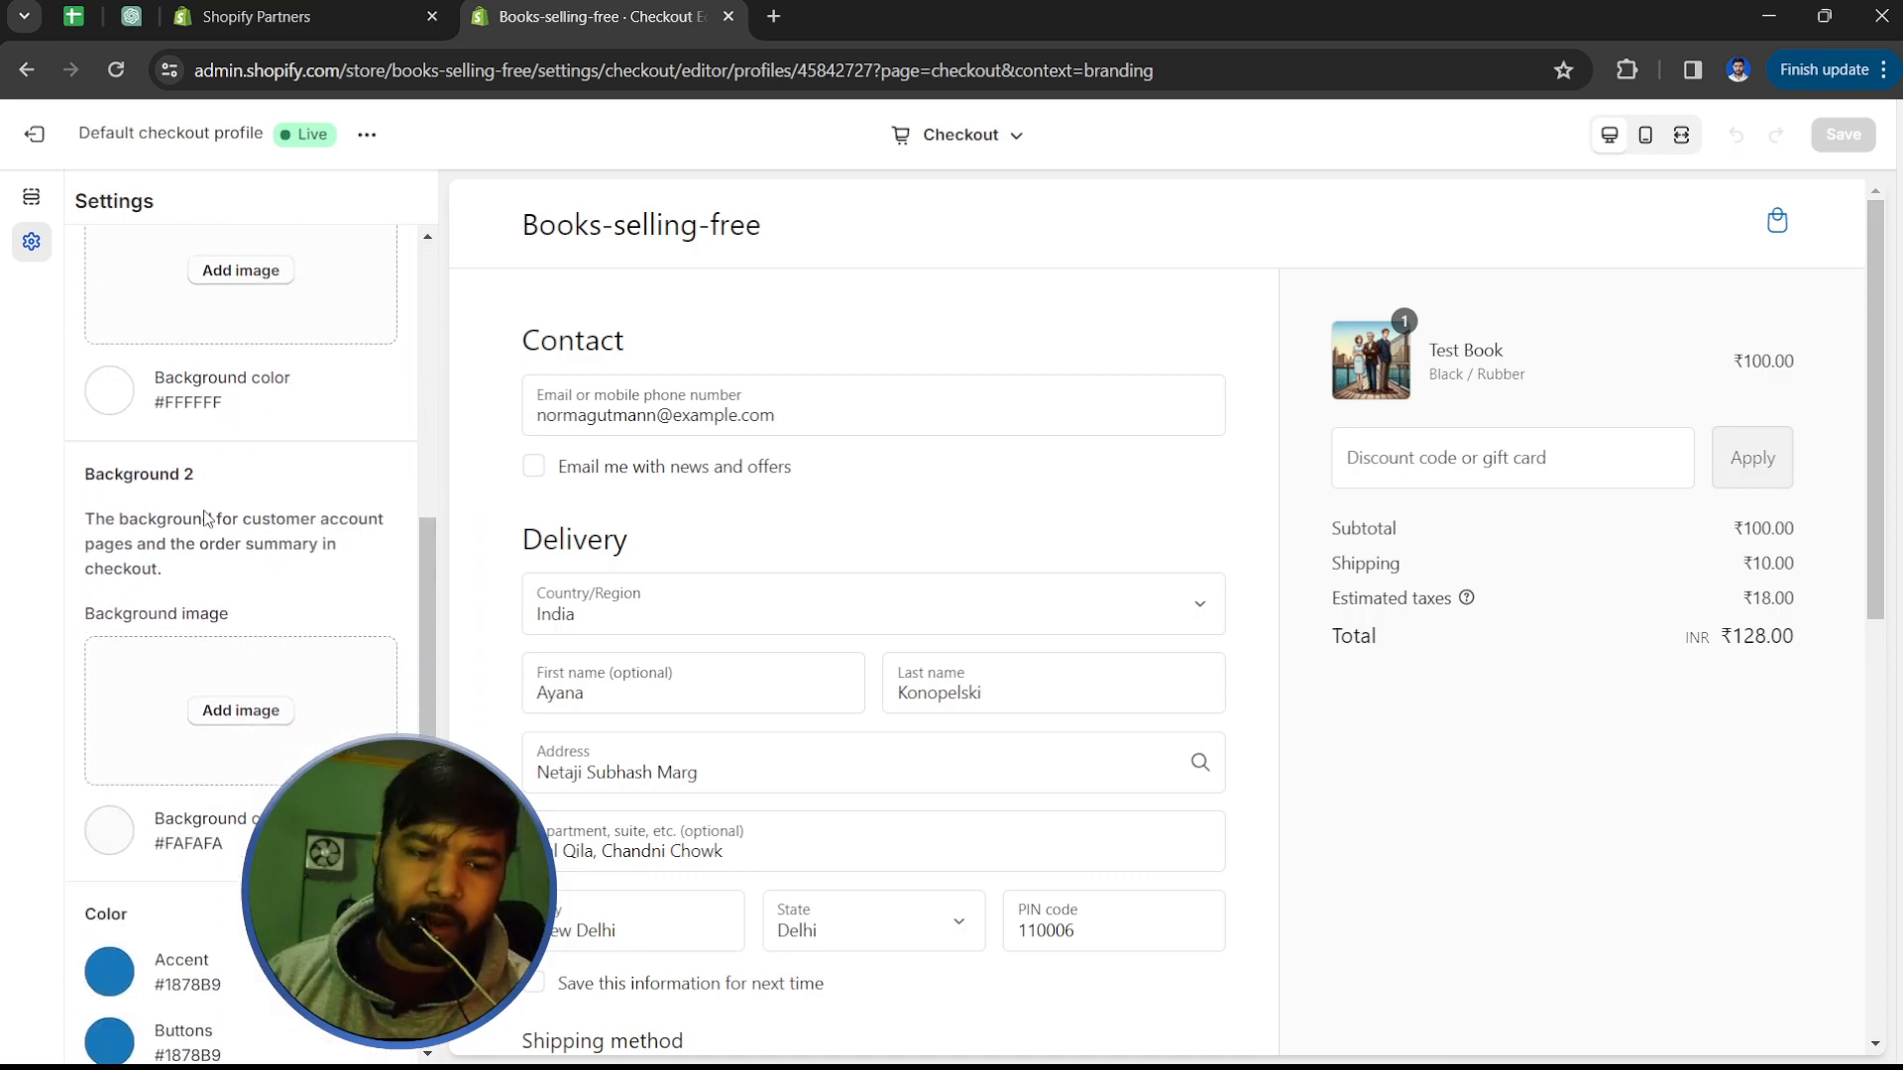
scroll(207, 519, down, 6)
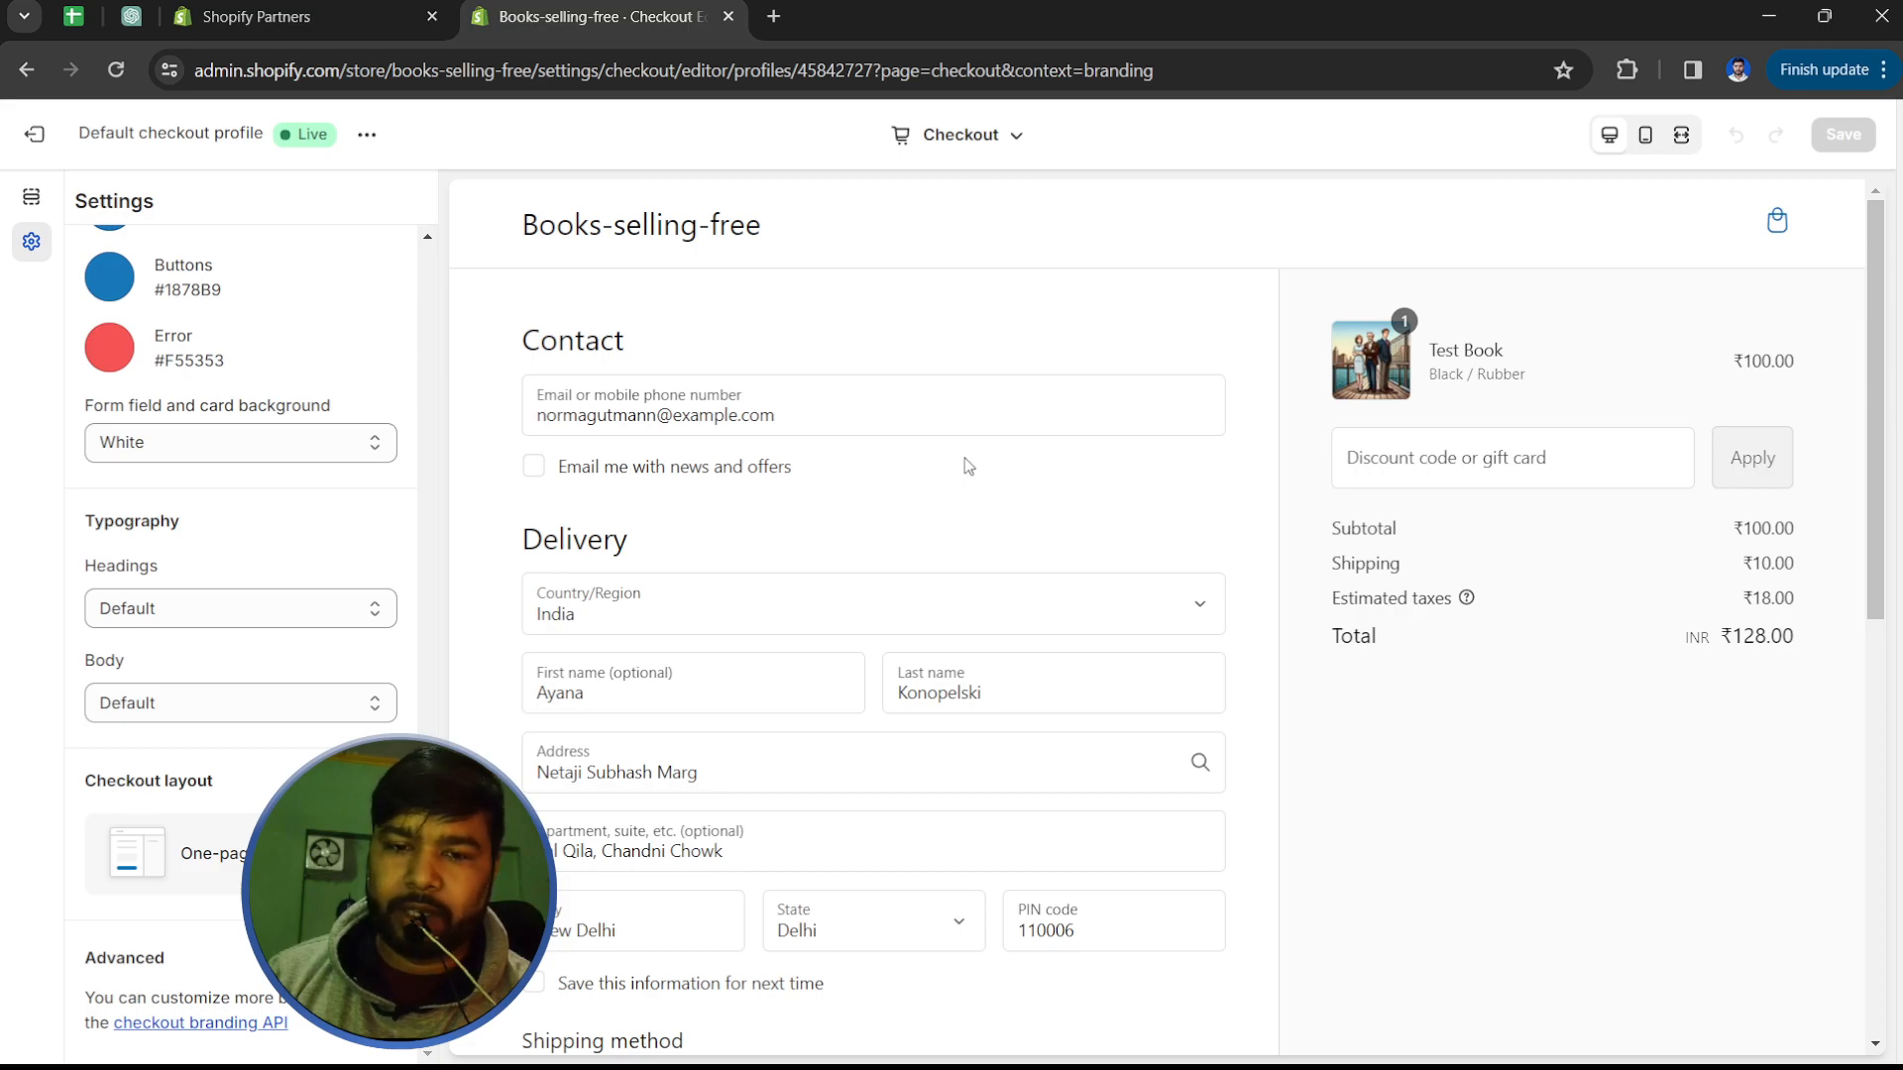
click(992, 139)
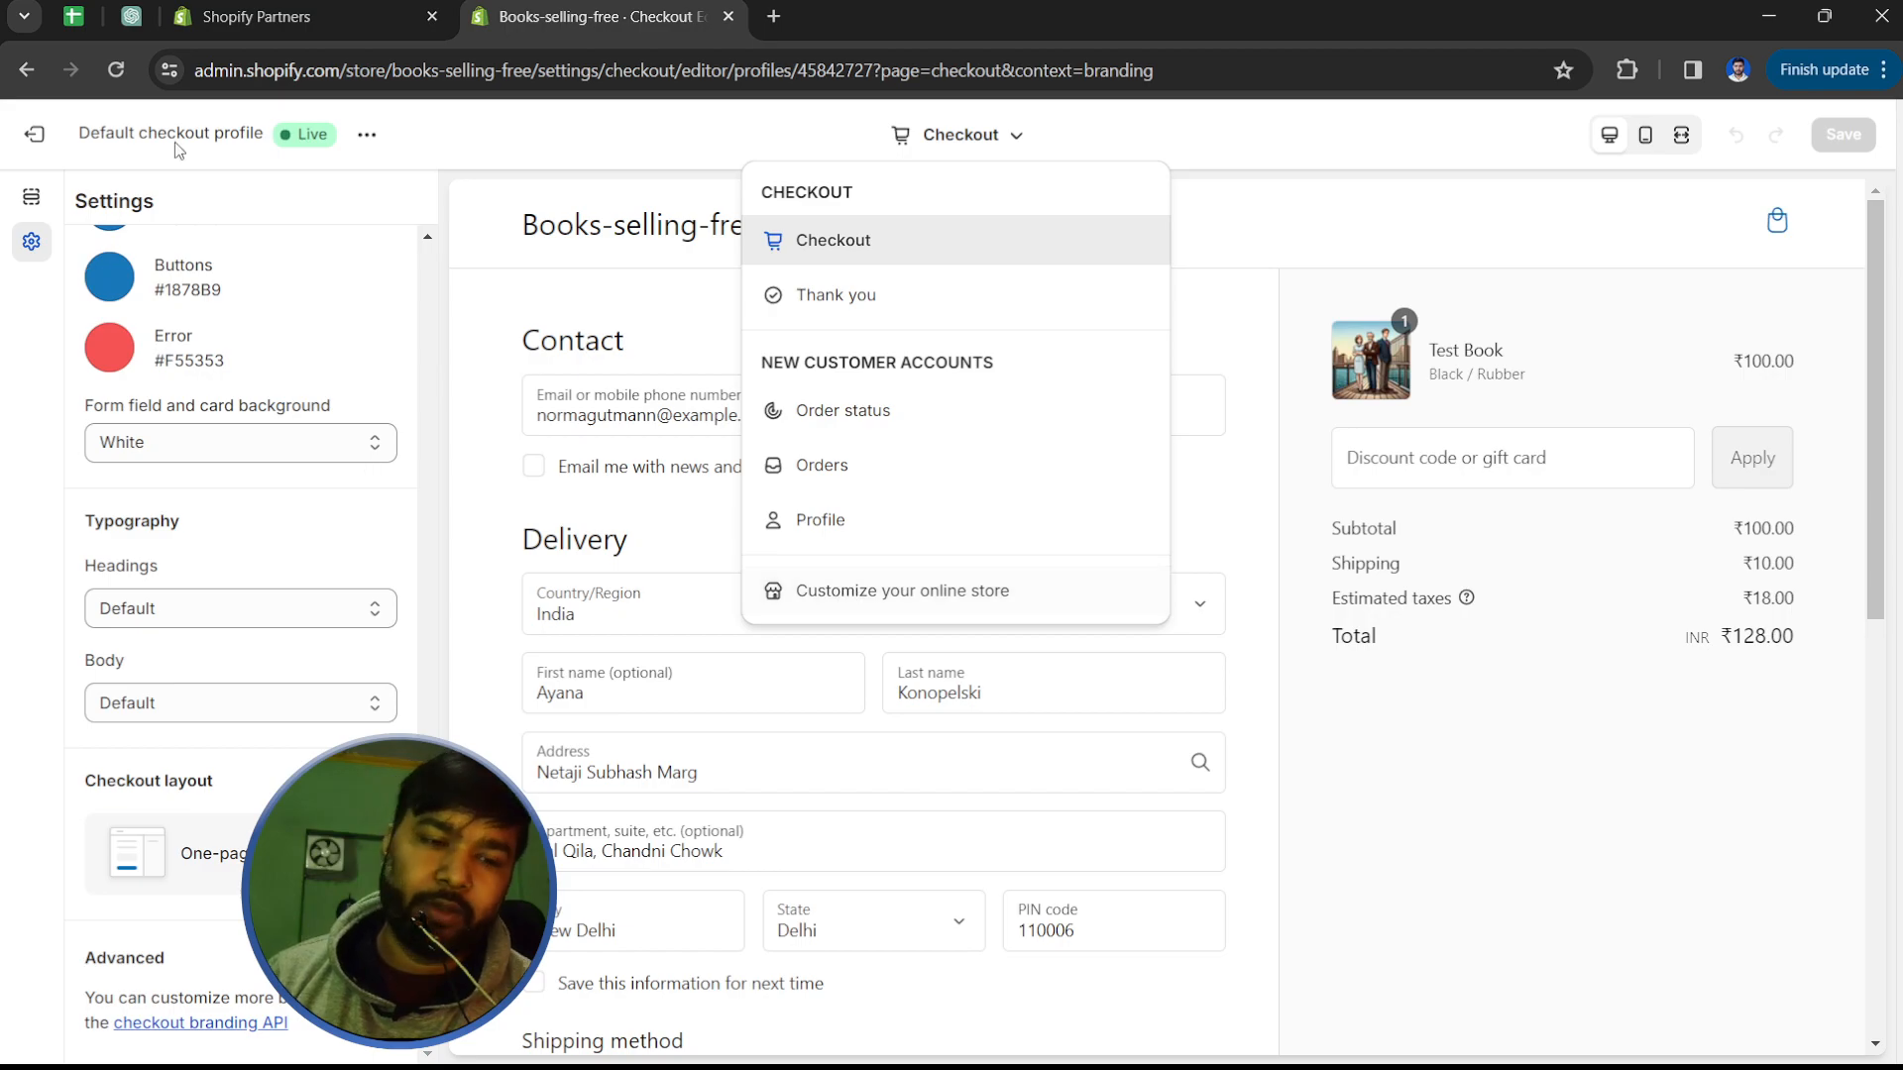
click(47, 139)
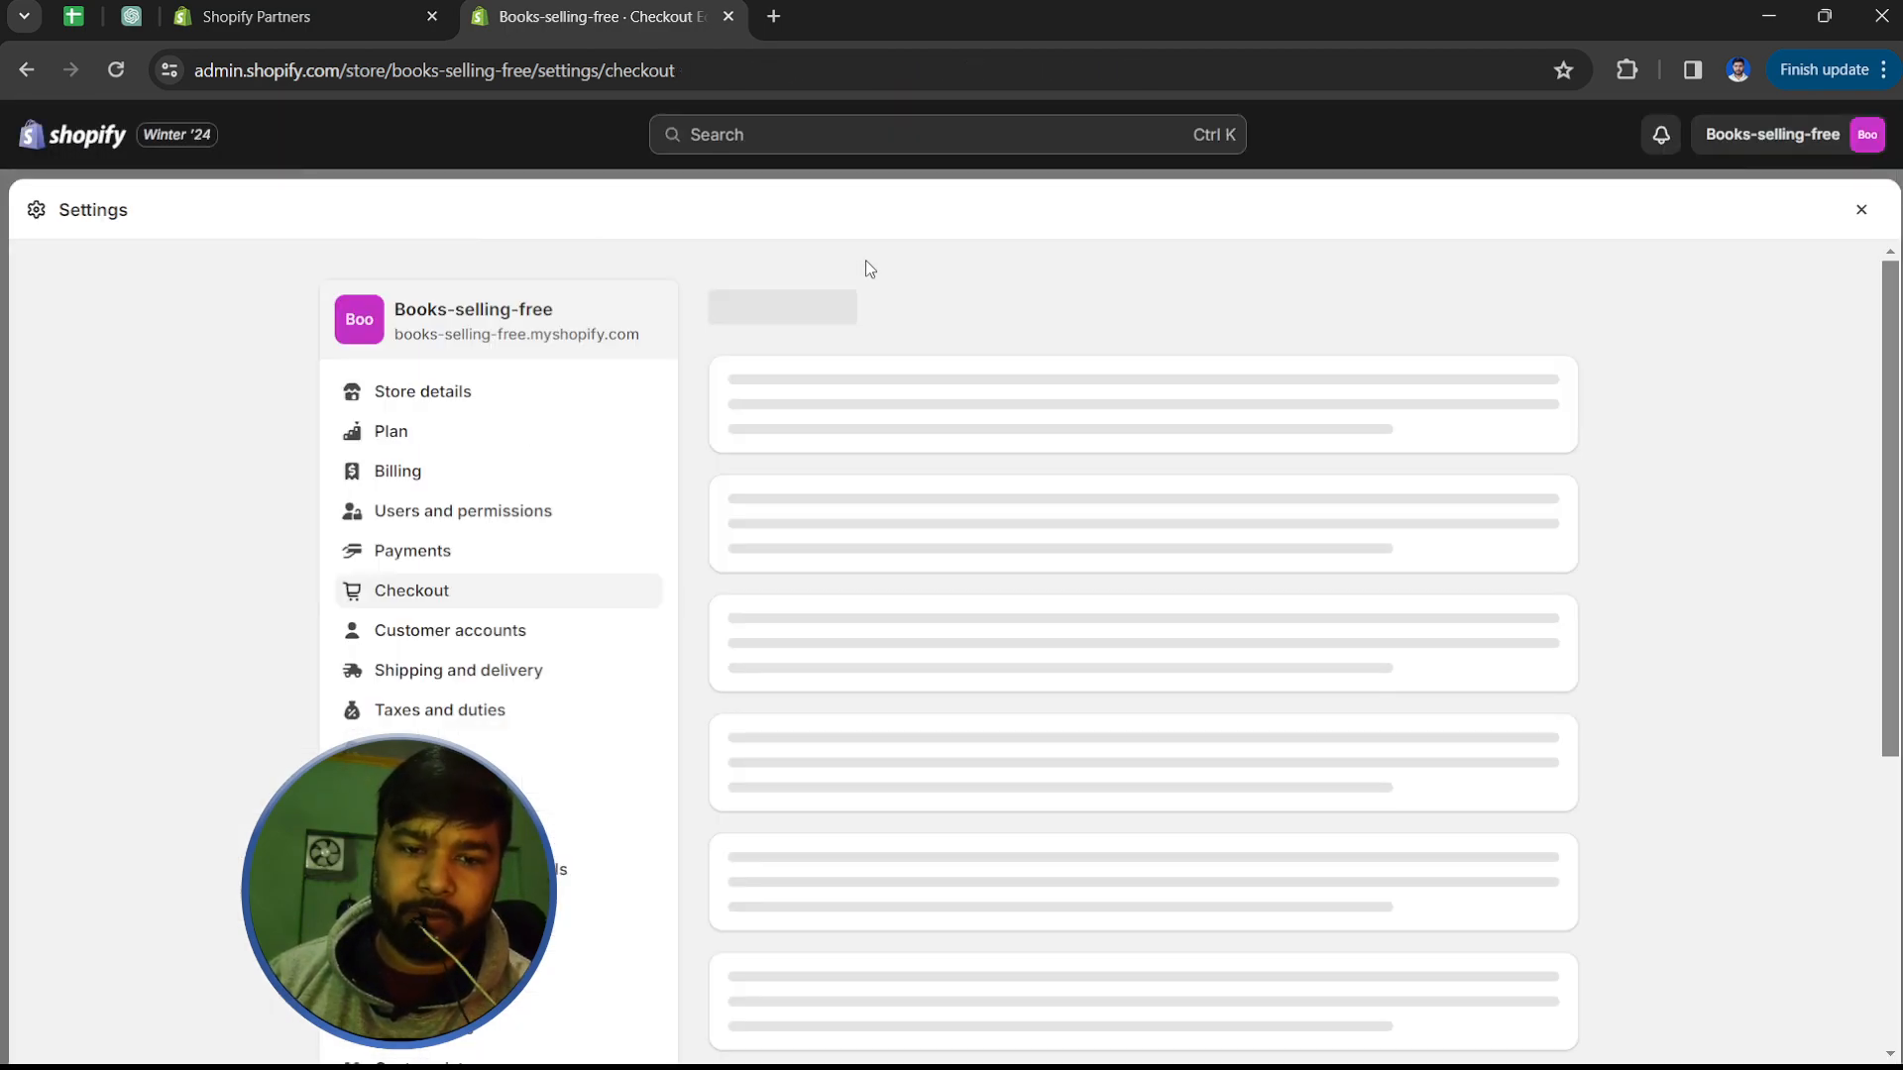
Step: Review the live and draft checkout profiles, the customer contact method and the customer information options in the Checkout settings
scroll(971, 489, down, 3)
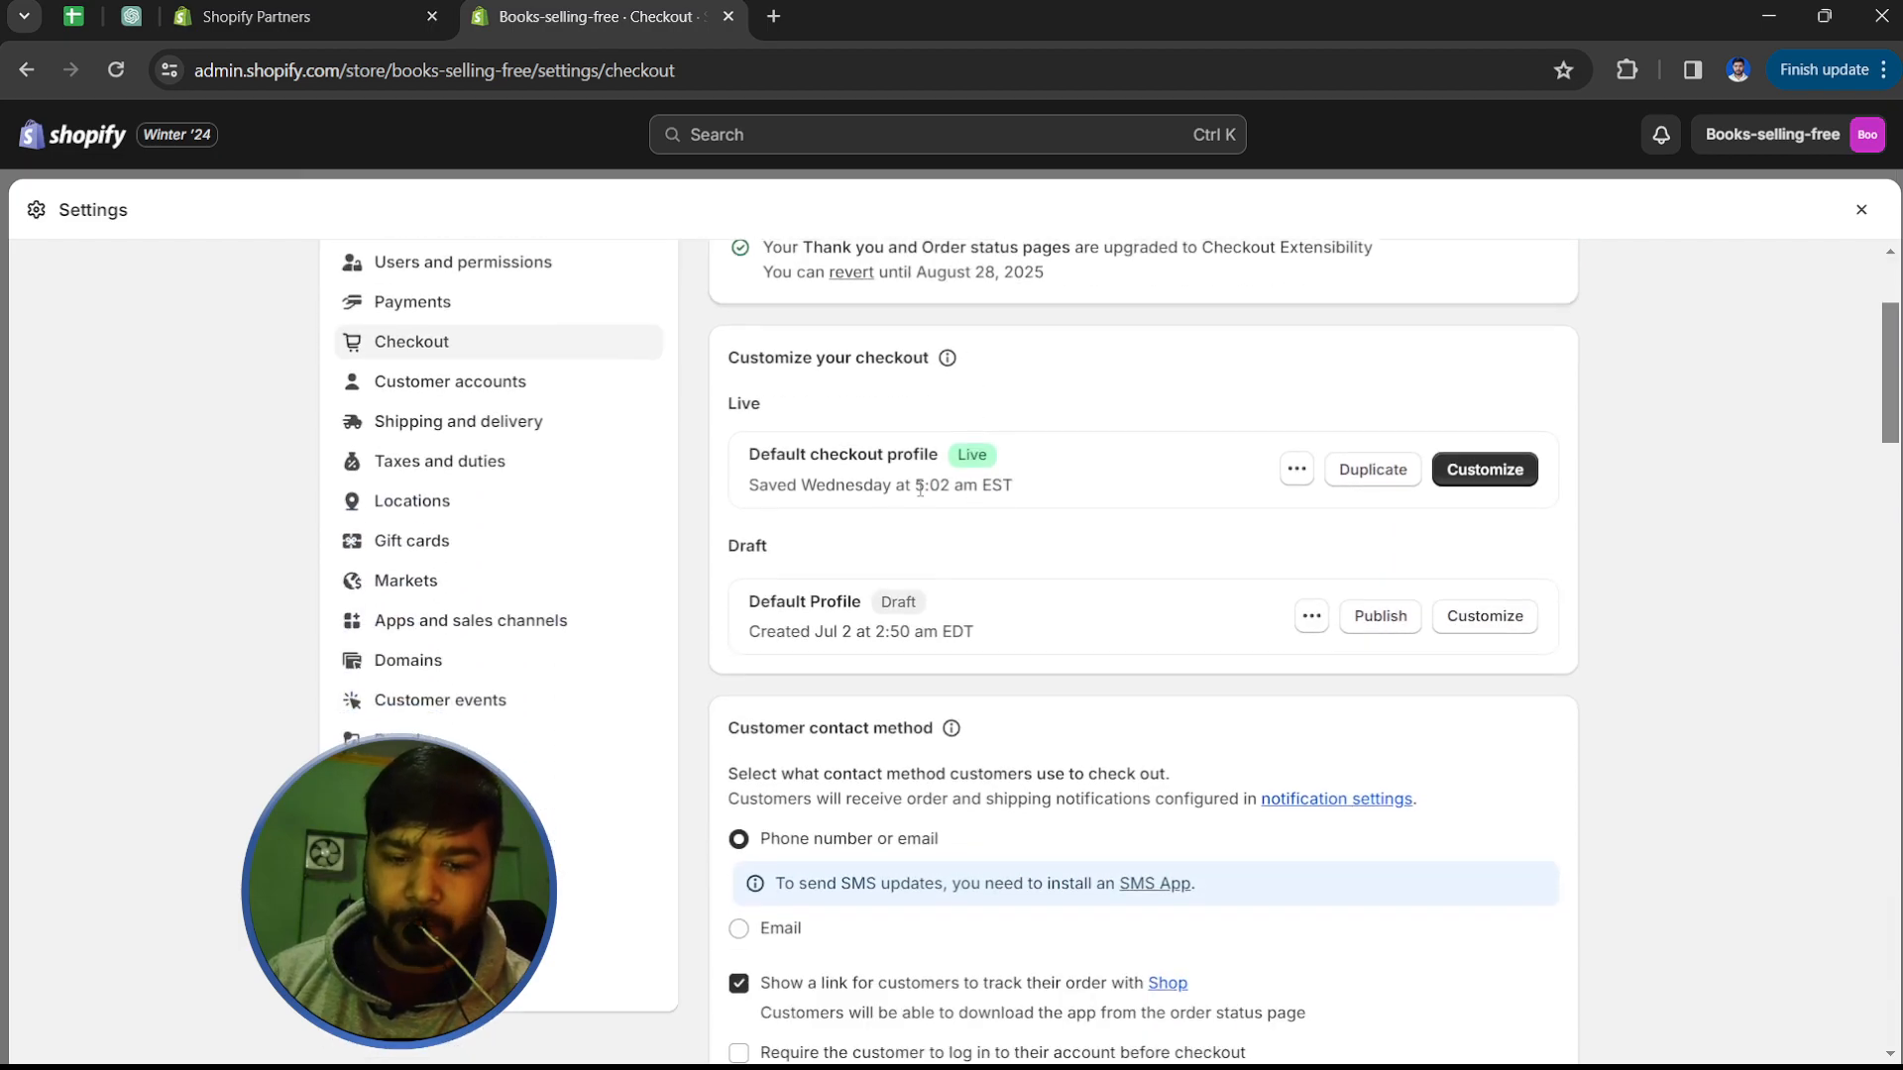
drag(862, 412, 737, 405)
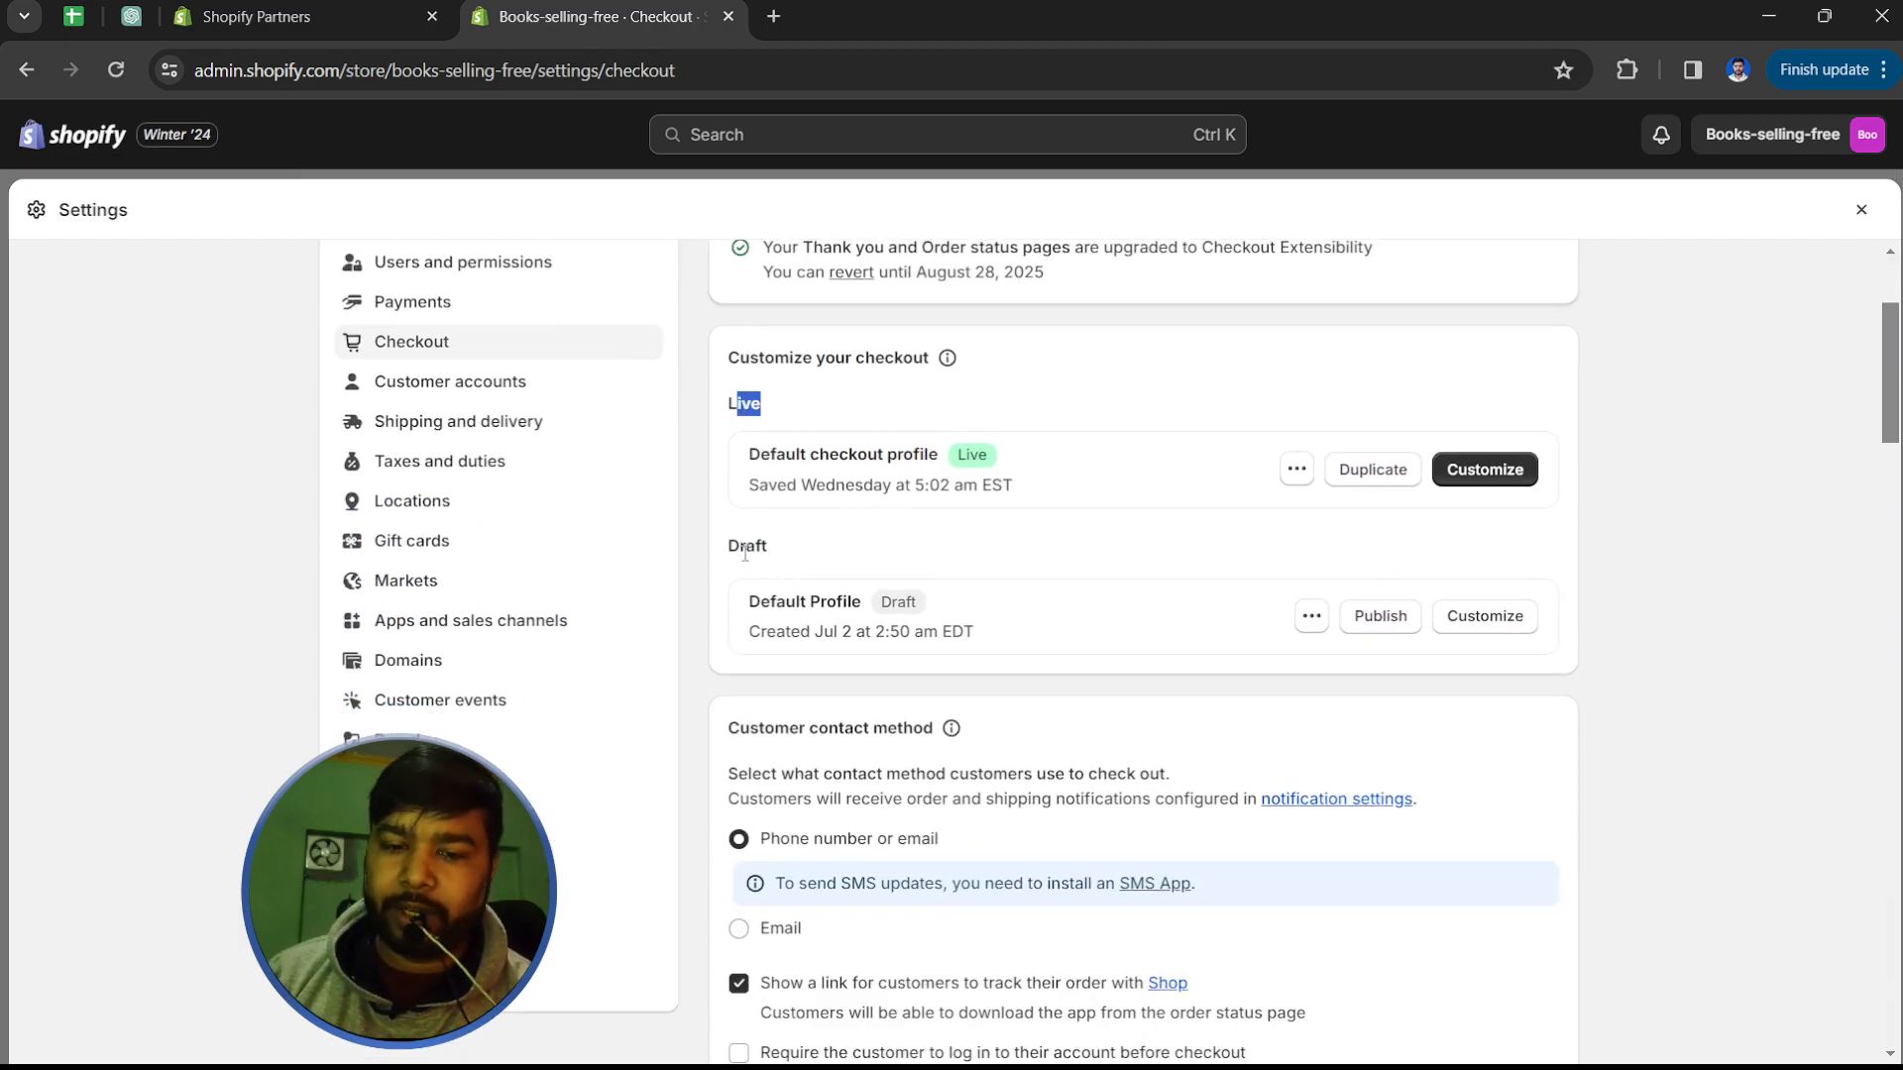
drag(744, 548, 942, 579)
scroll(974, 561, down, 4)
drag(750, 354, 923, 346)
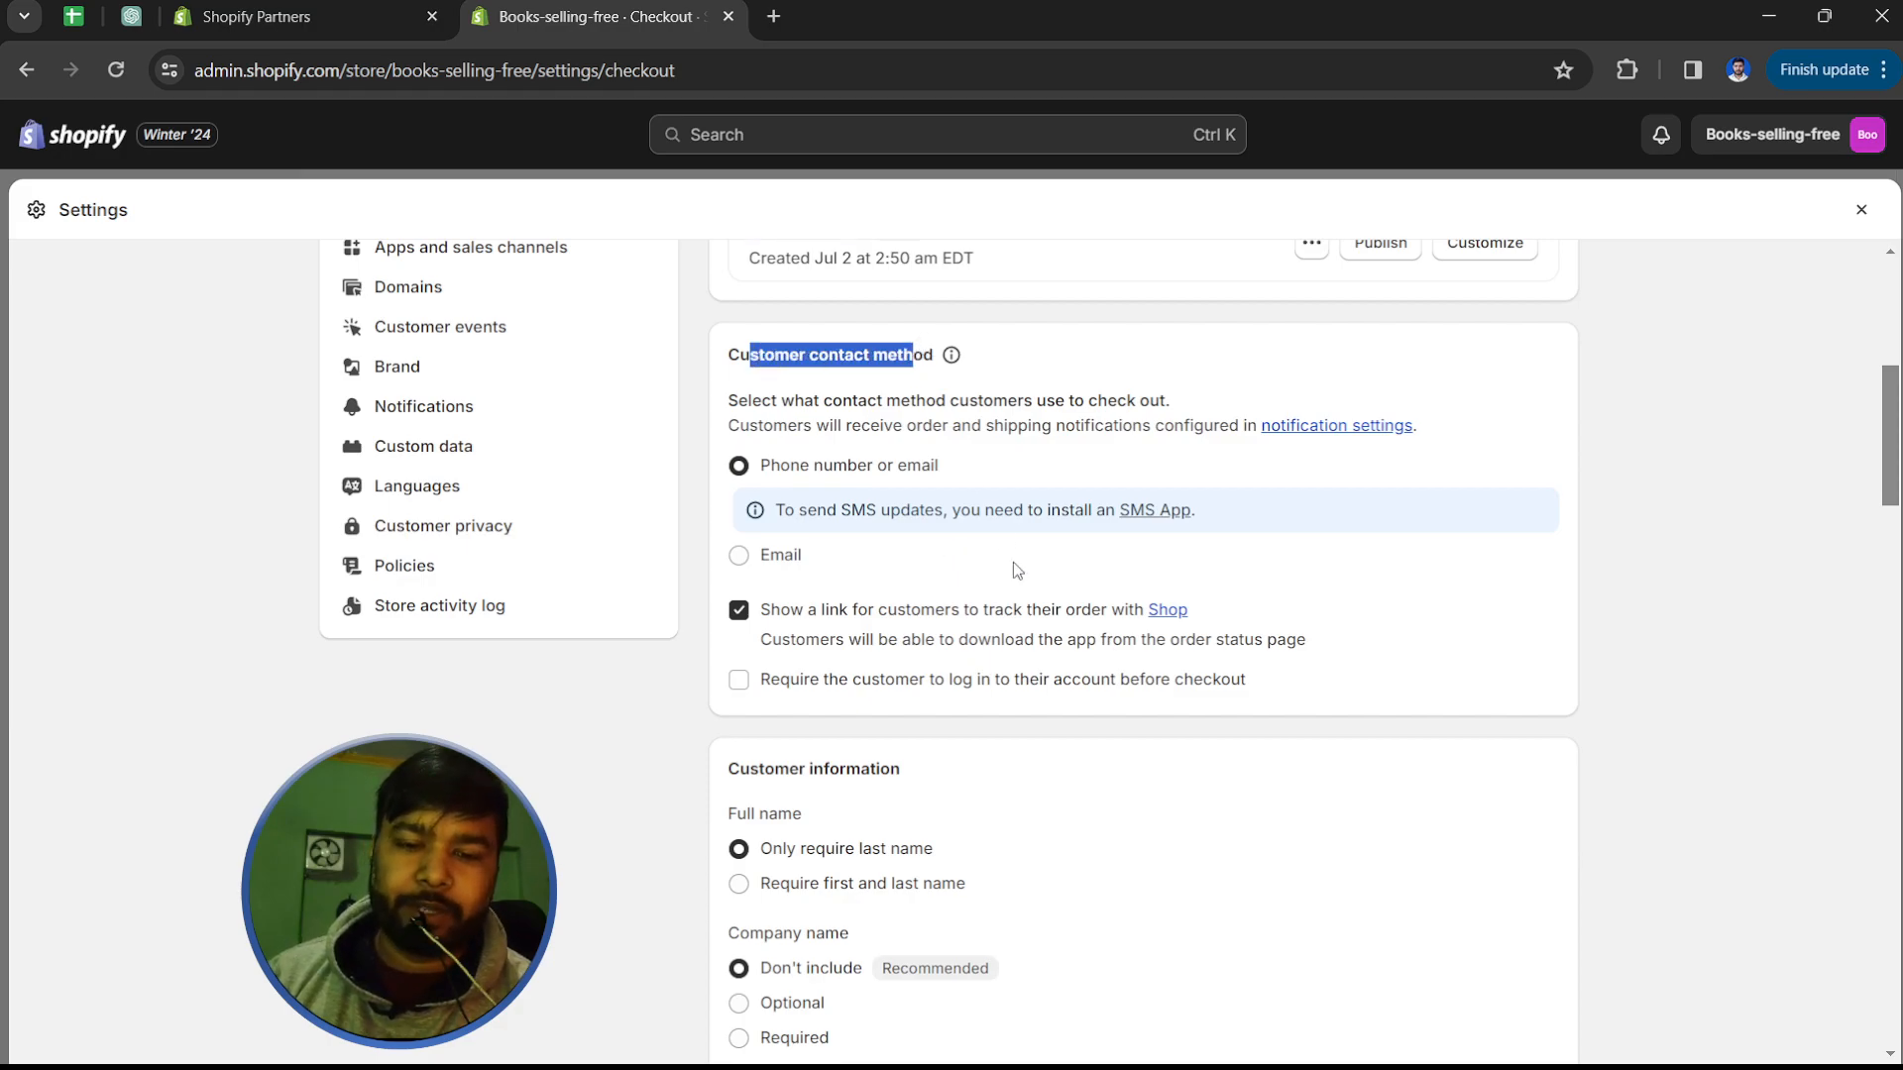
scroll(1005, 540, down, 4)
scroll(905, 543, down, 11)
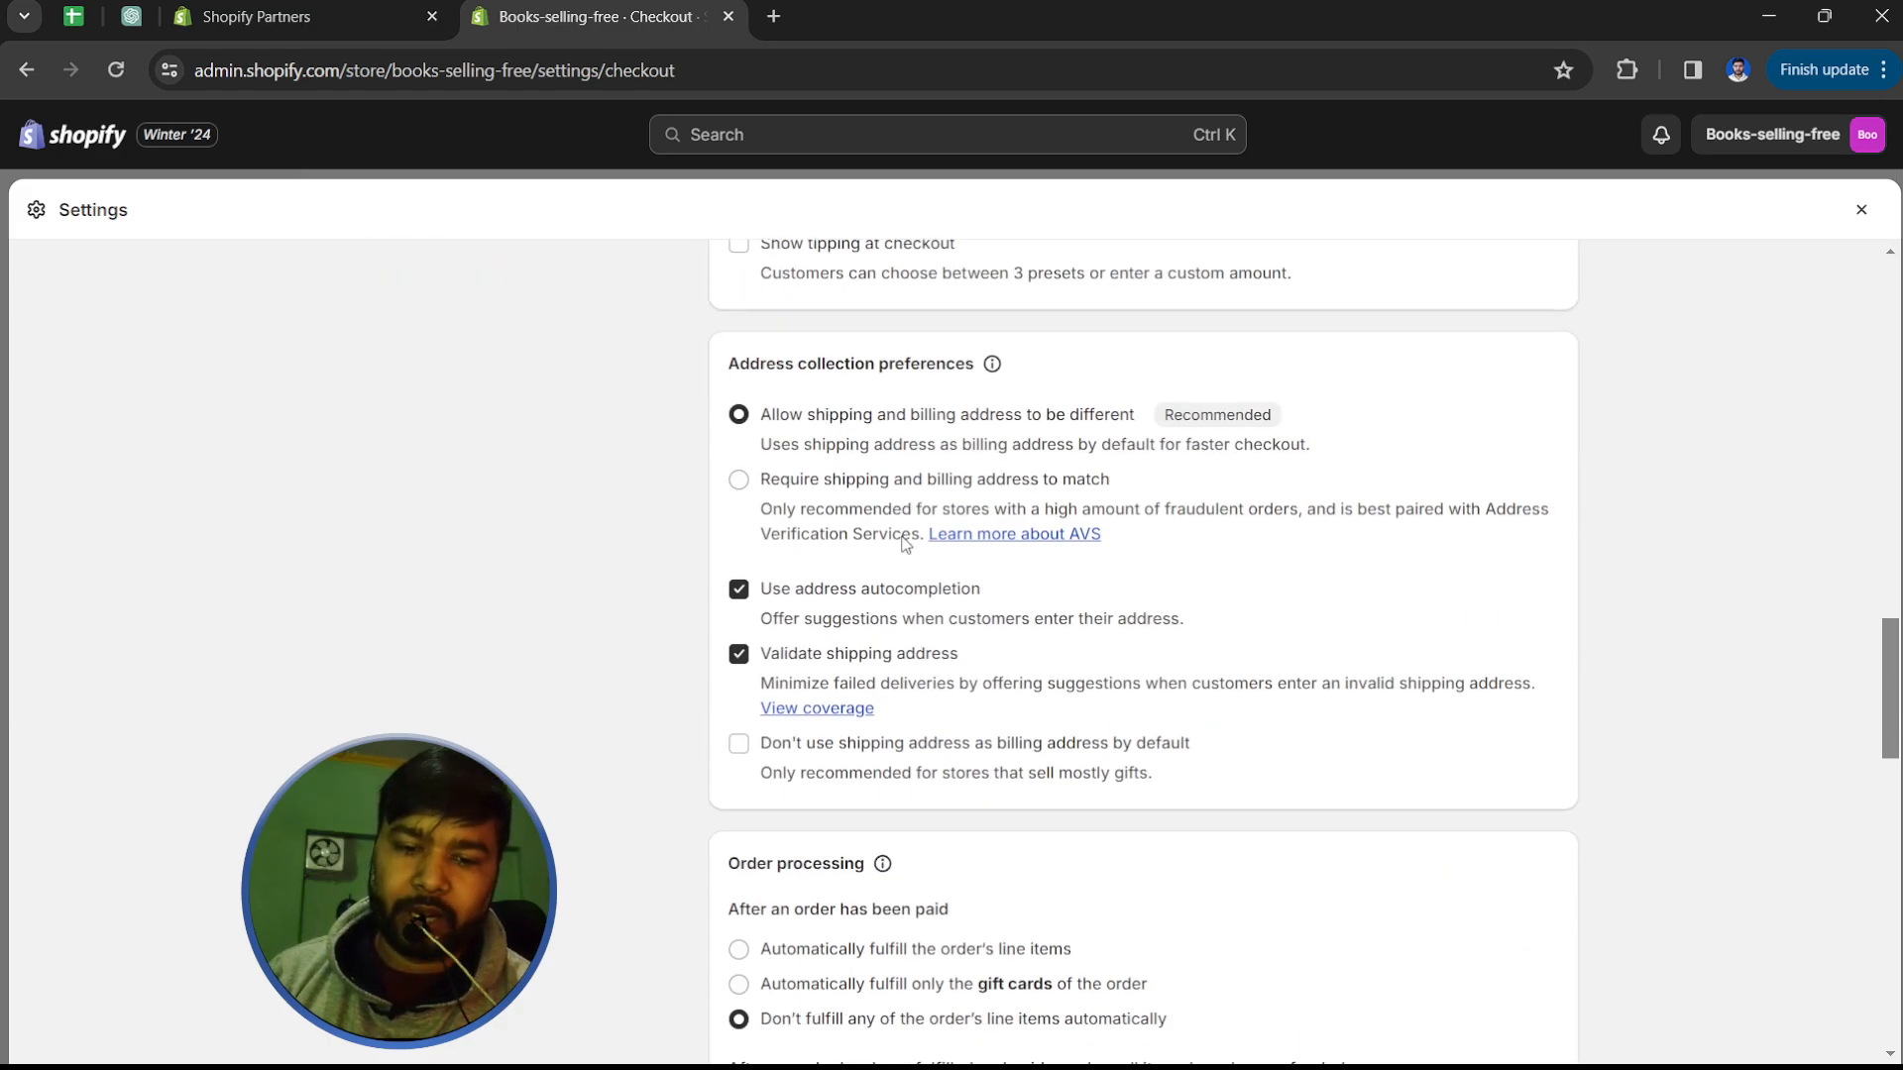
Step: Examine the address collection preferences, order processing options and abandoned checkout email settings
drag(817, 364, 967, 364)
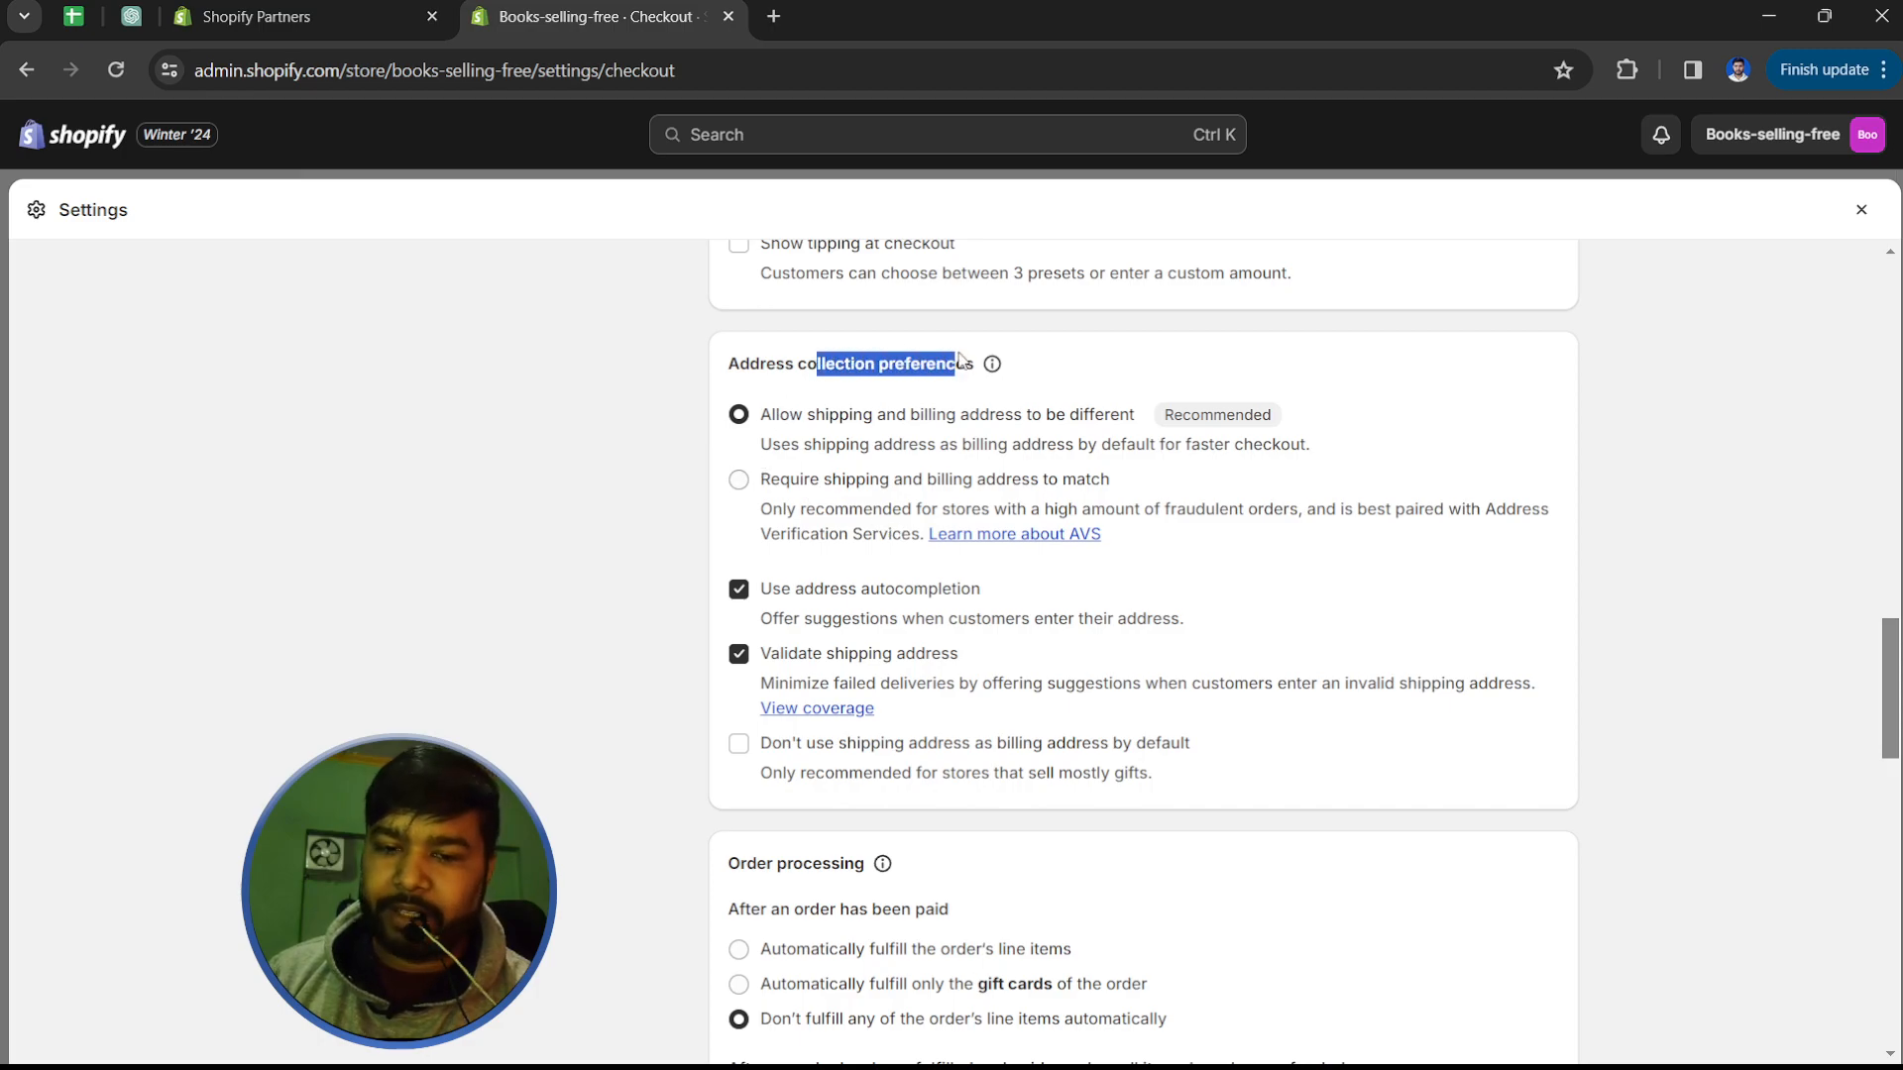
scroll(977, 456, down, 4)
drag(775, 508, 864, 492)
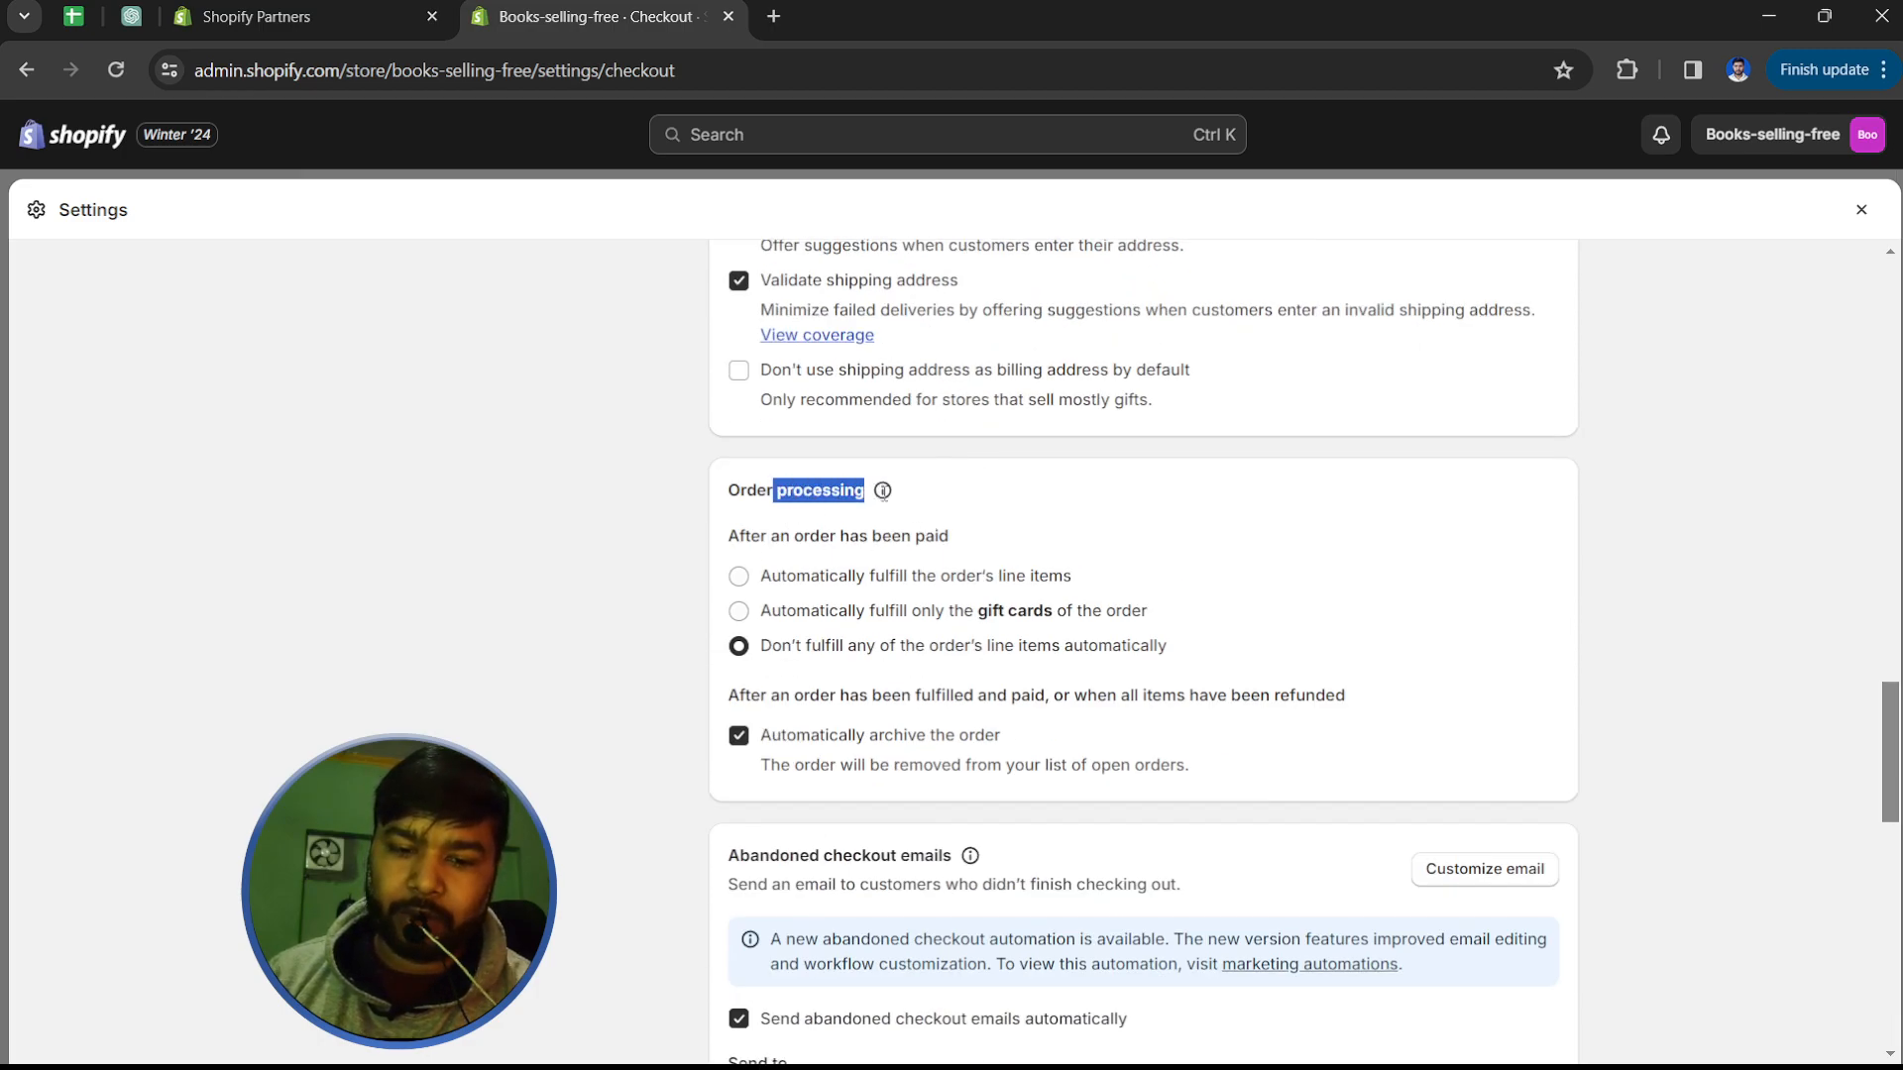
scroll(944, 585, down, 3)
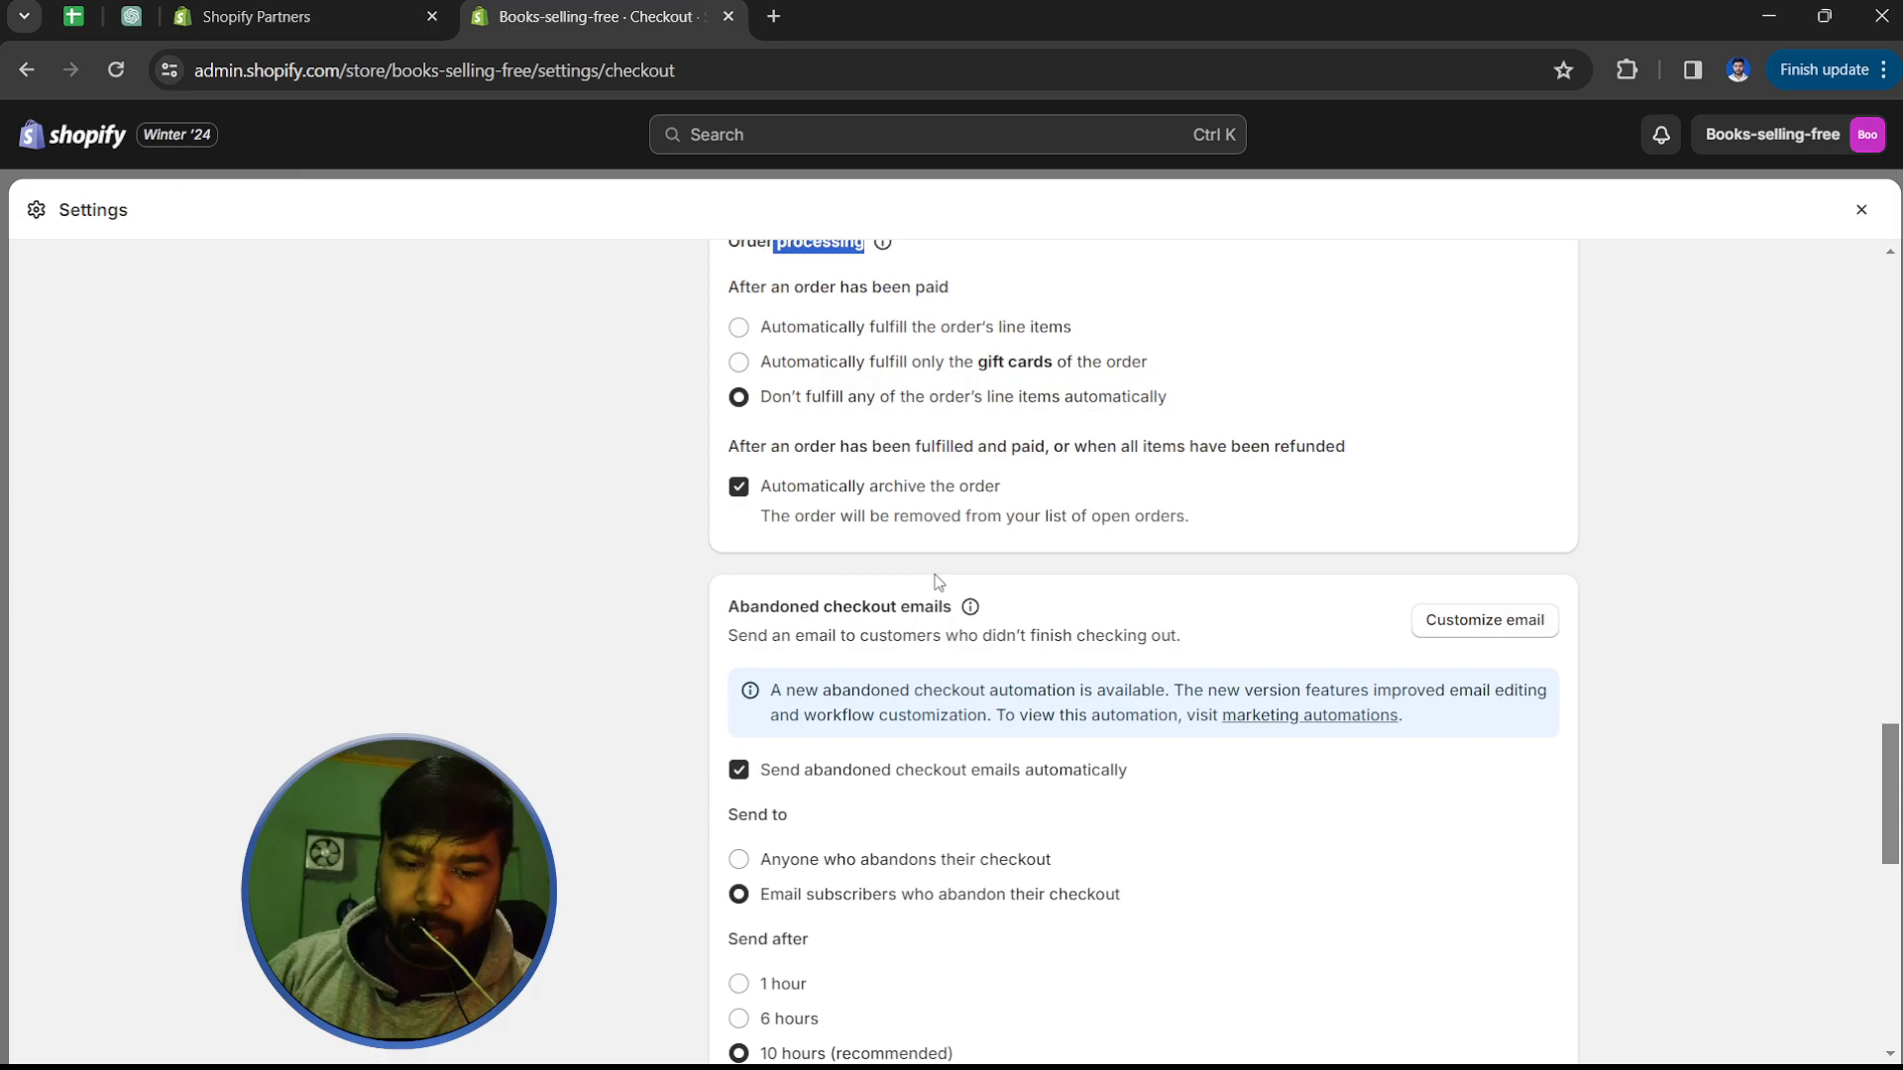
drag(741, 606, 946, 635)
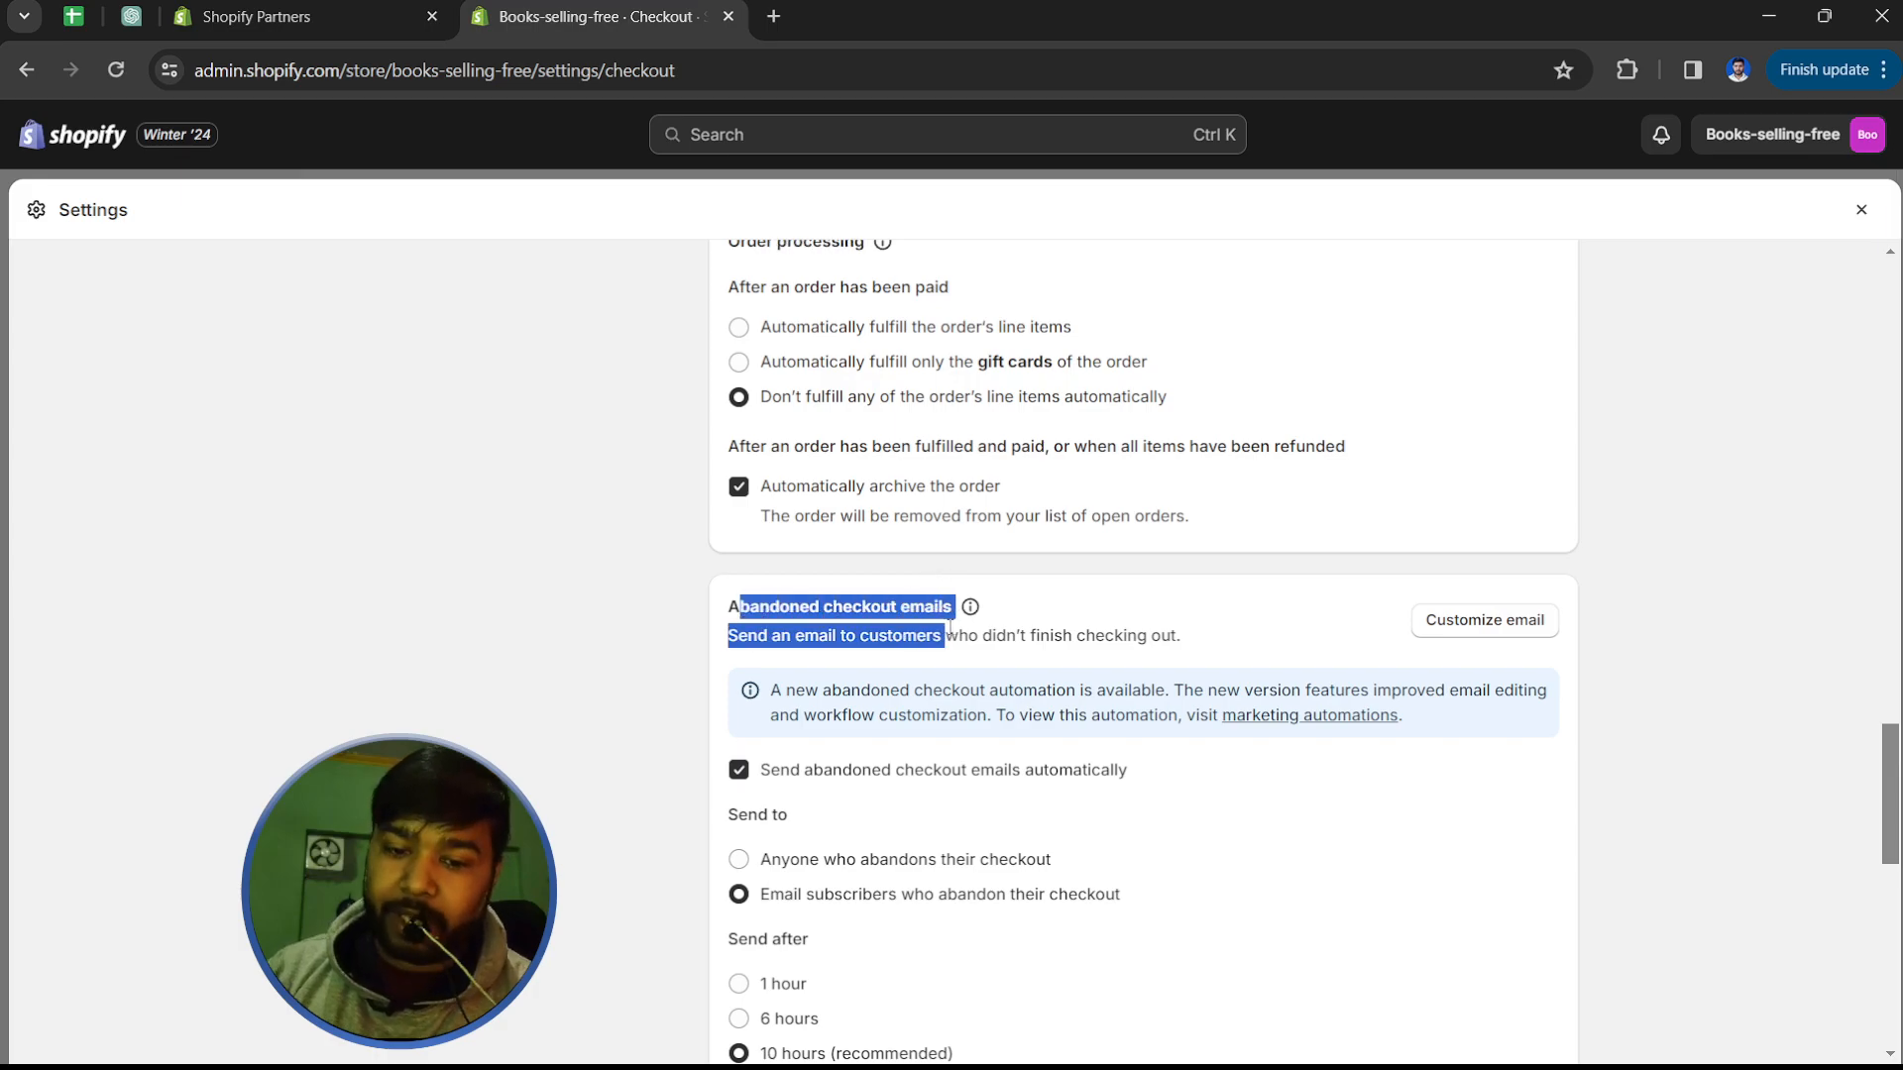
scroll(948, 631, down, 2)
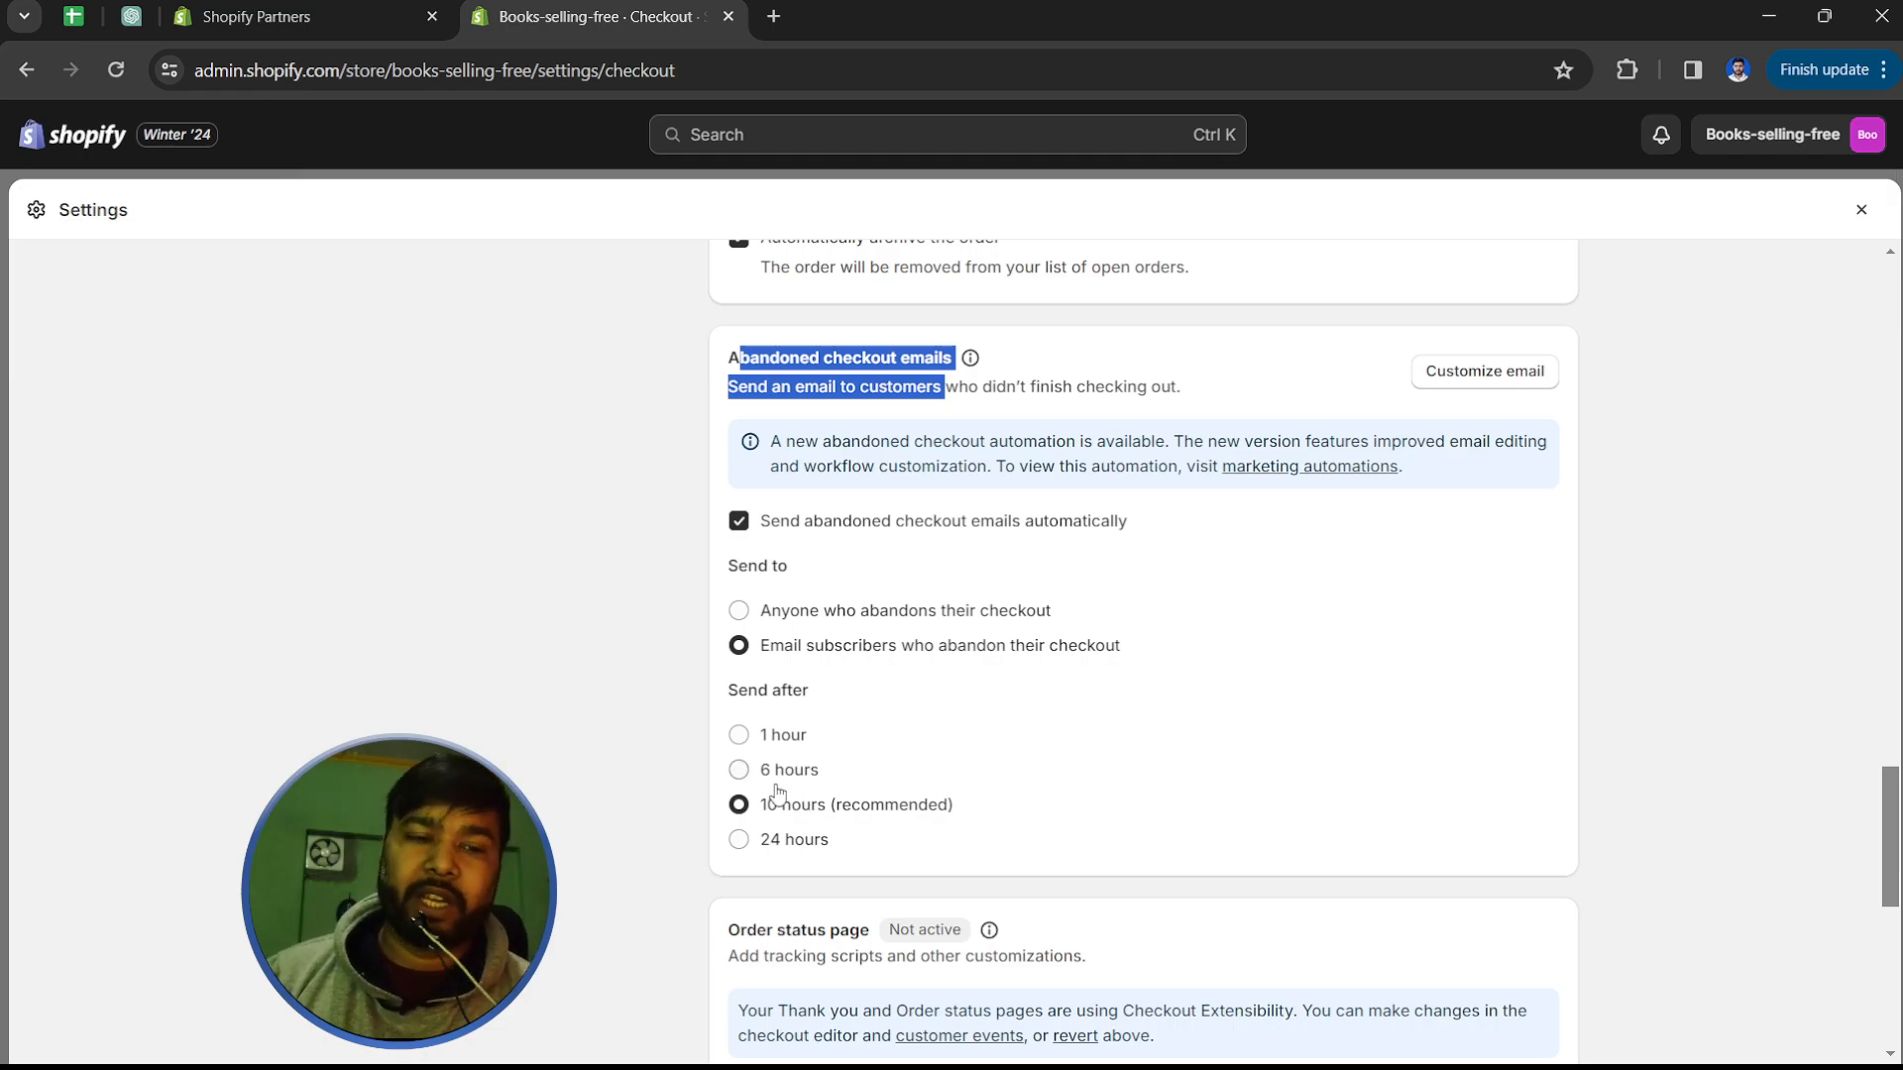
Step: Open the abandoned checkout email template for customization and read through its subject and HTML body
click(1515, 379)
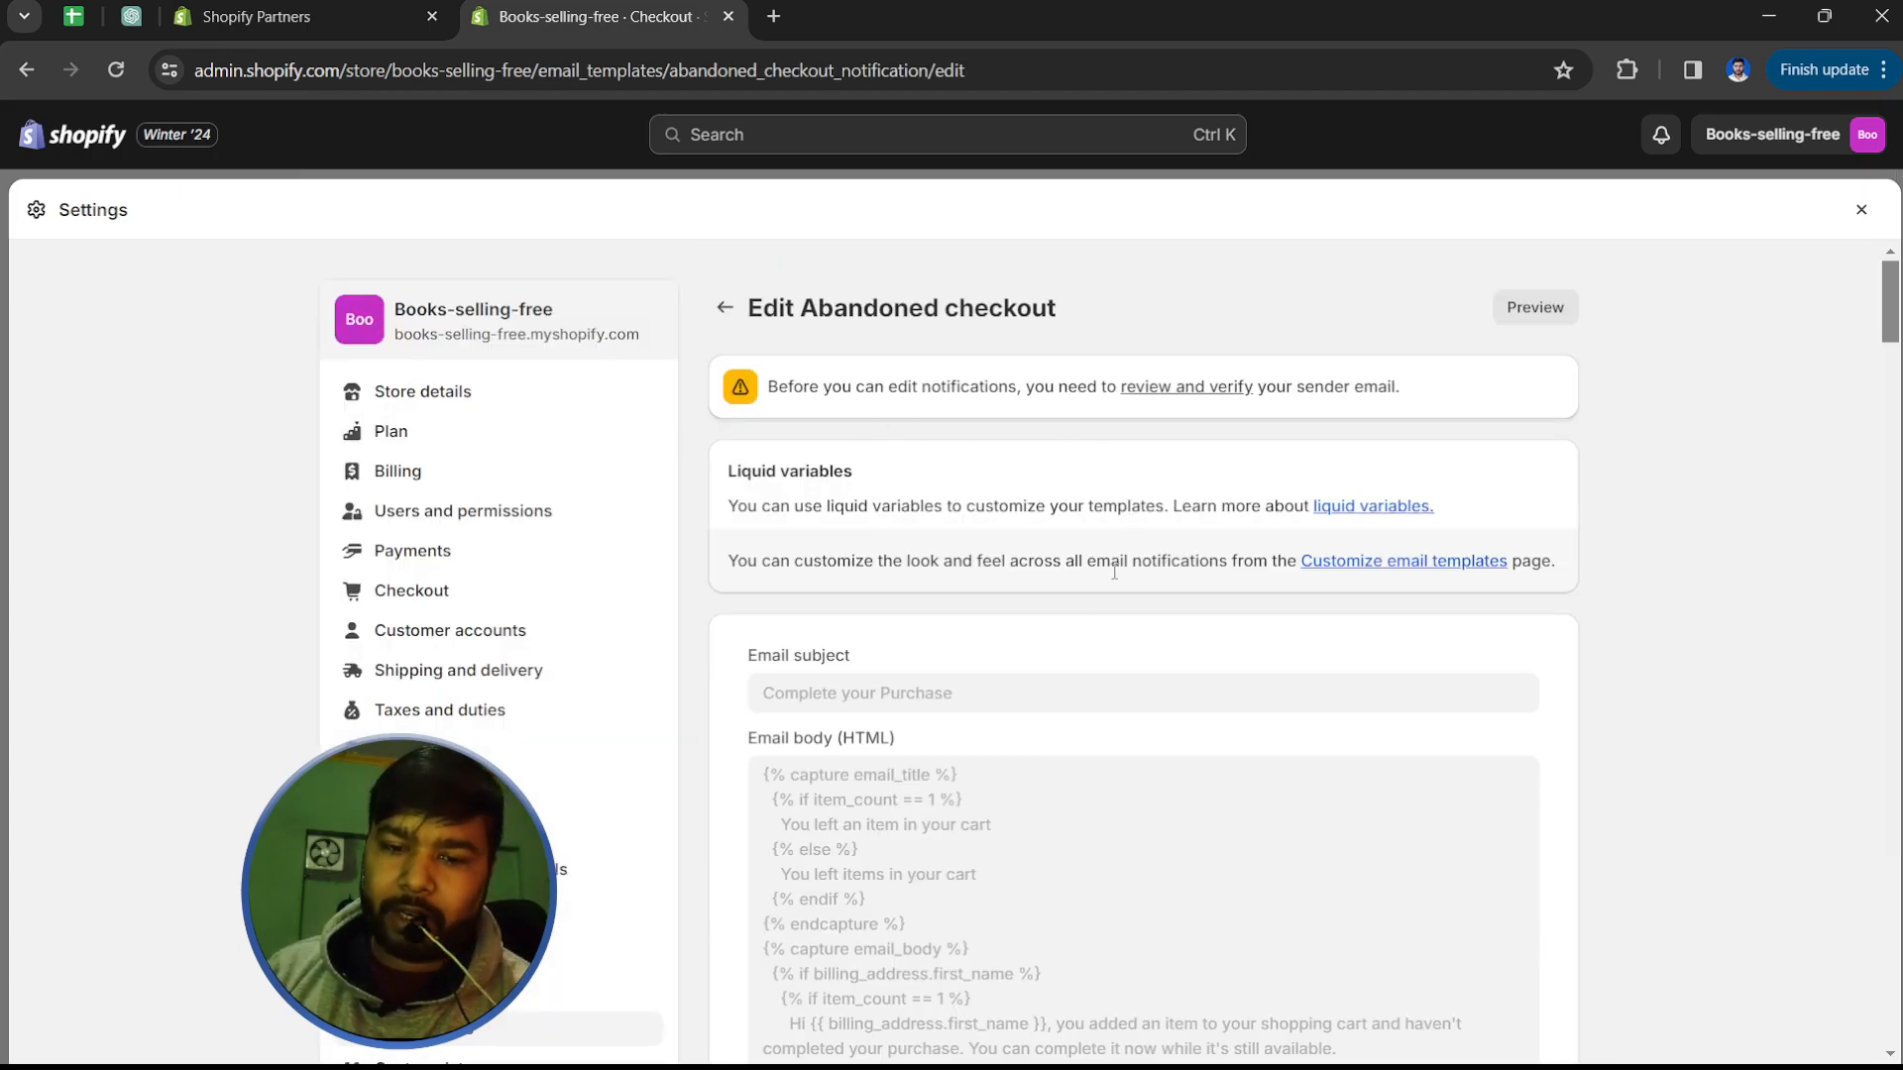
scroll(1084, 615, down, 3)
scroll(1084, 614, down, 7)
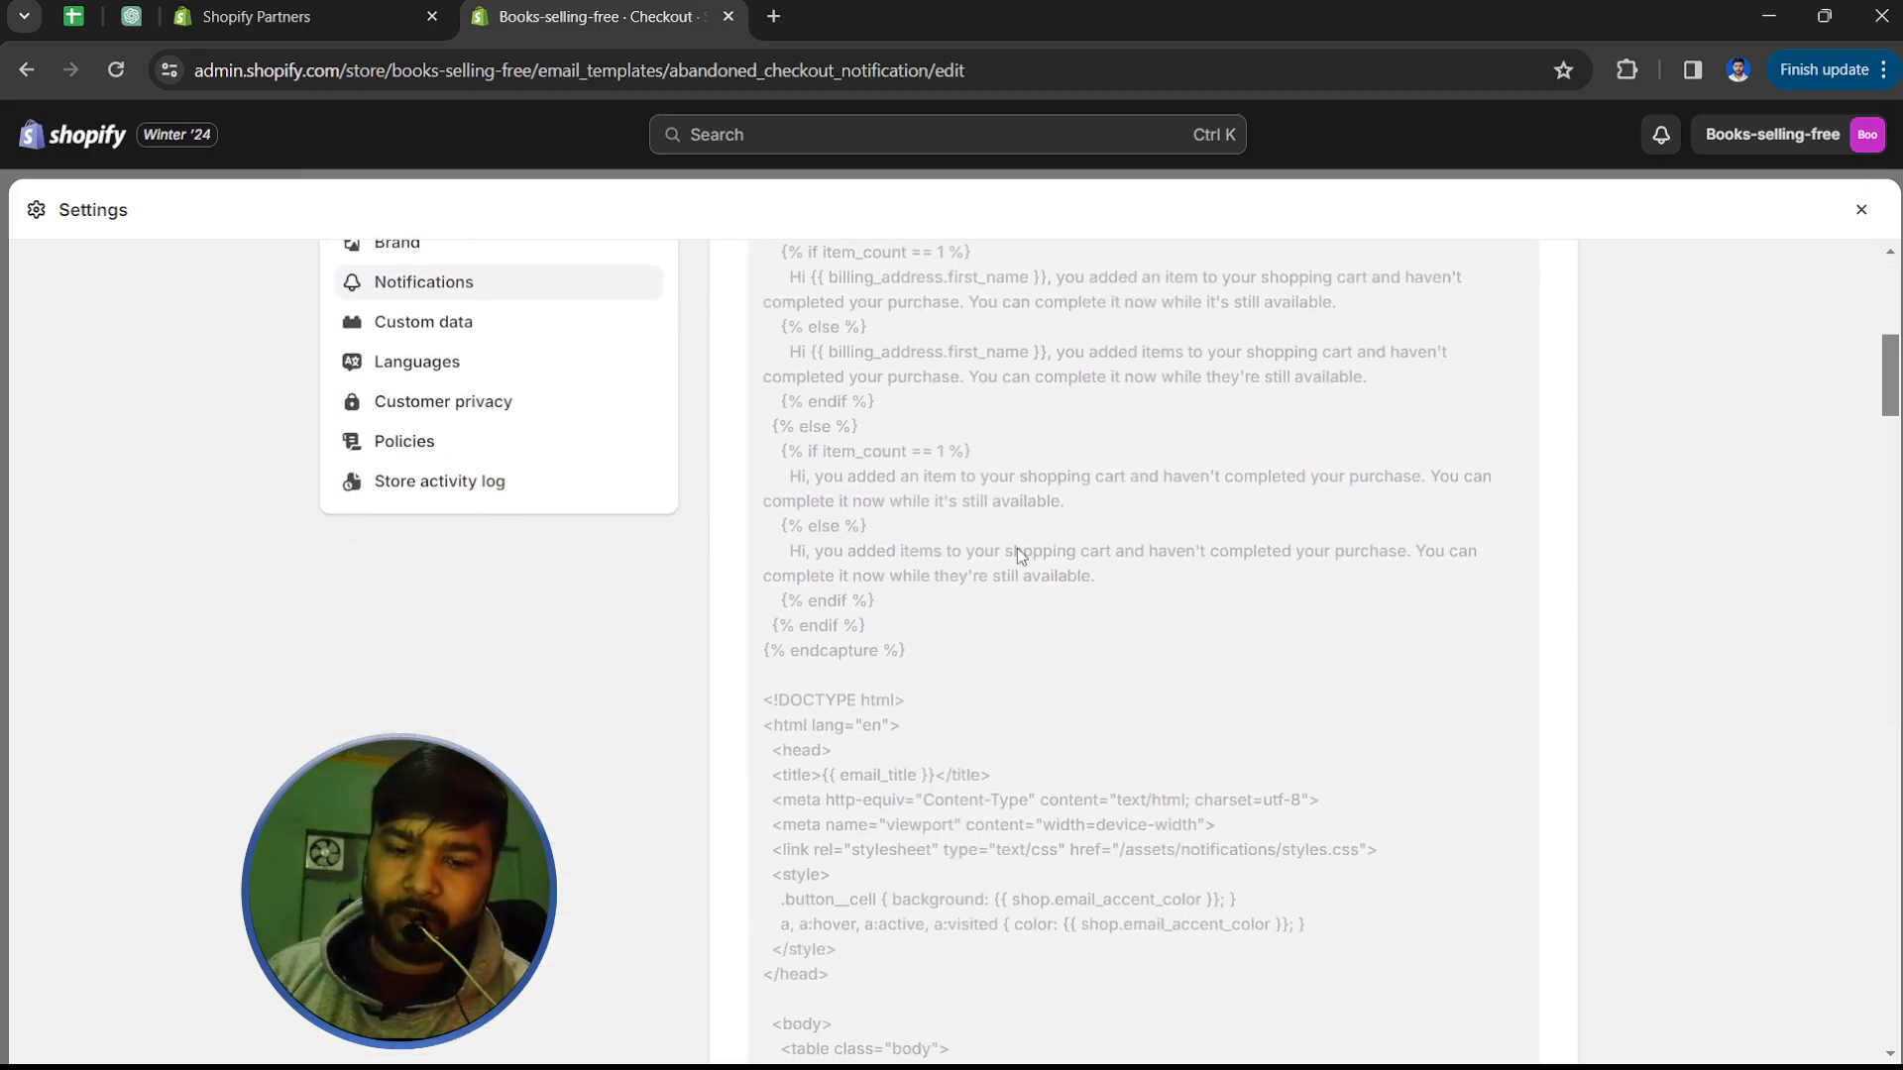
scroll(995, 515, up, 9)
drag(835, 650, 906, 801)
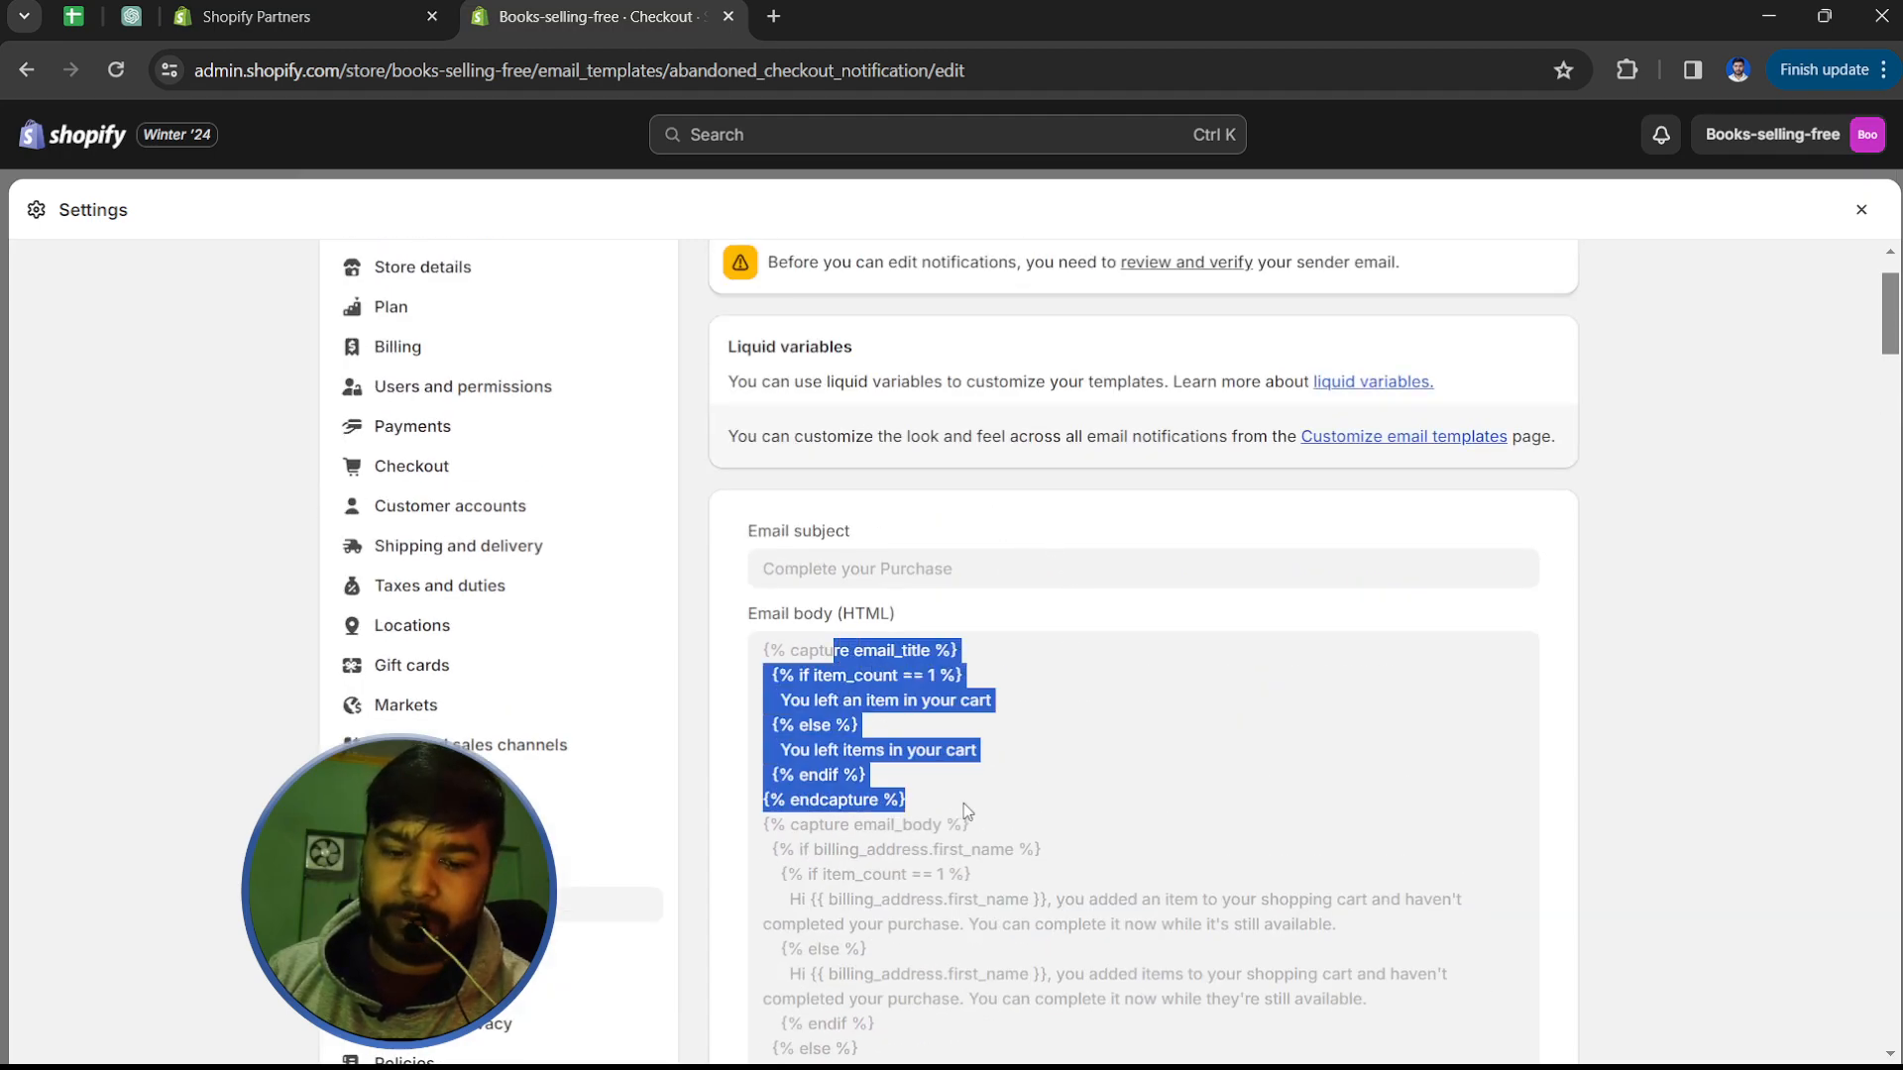
scroll(979, 757, down, 4)
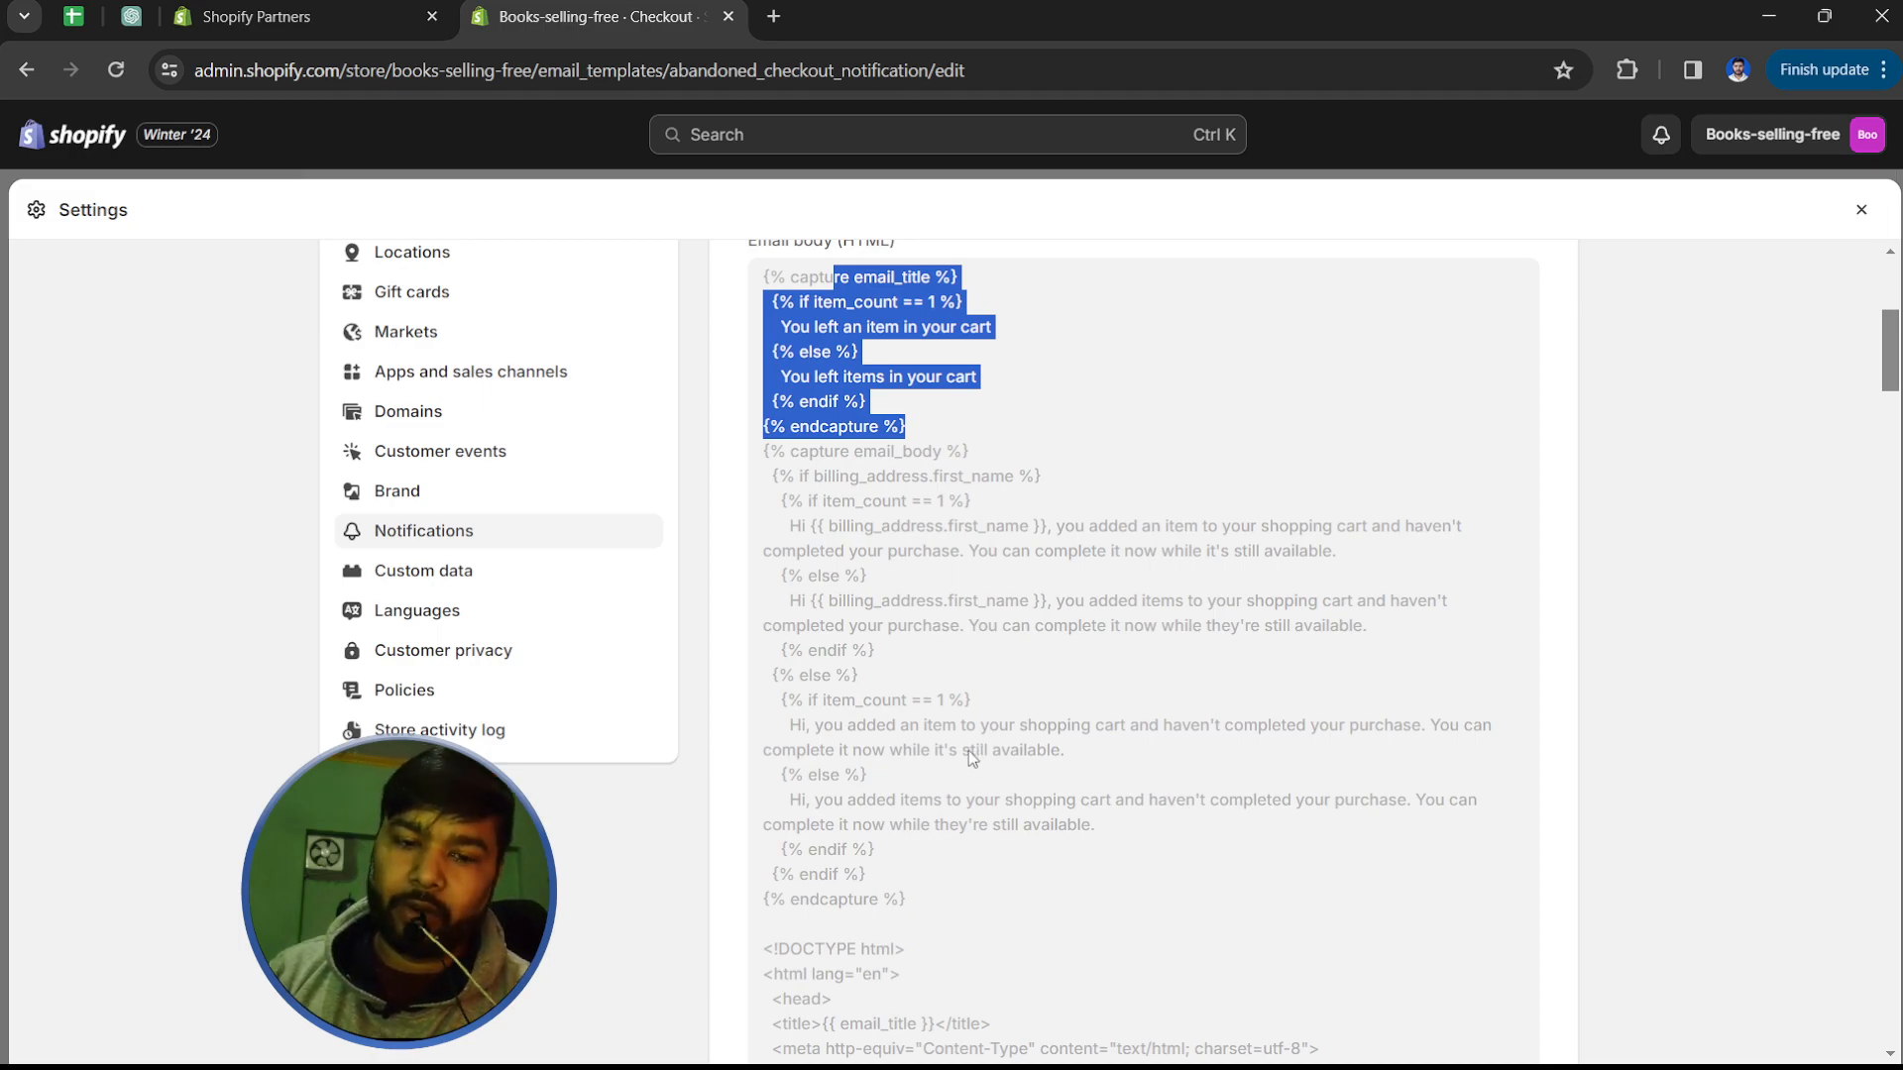
scroll(962, 712, up, 5)
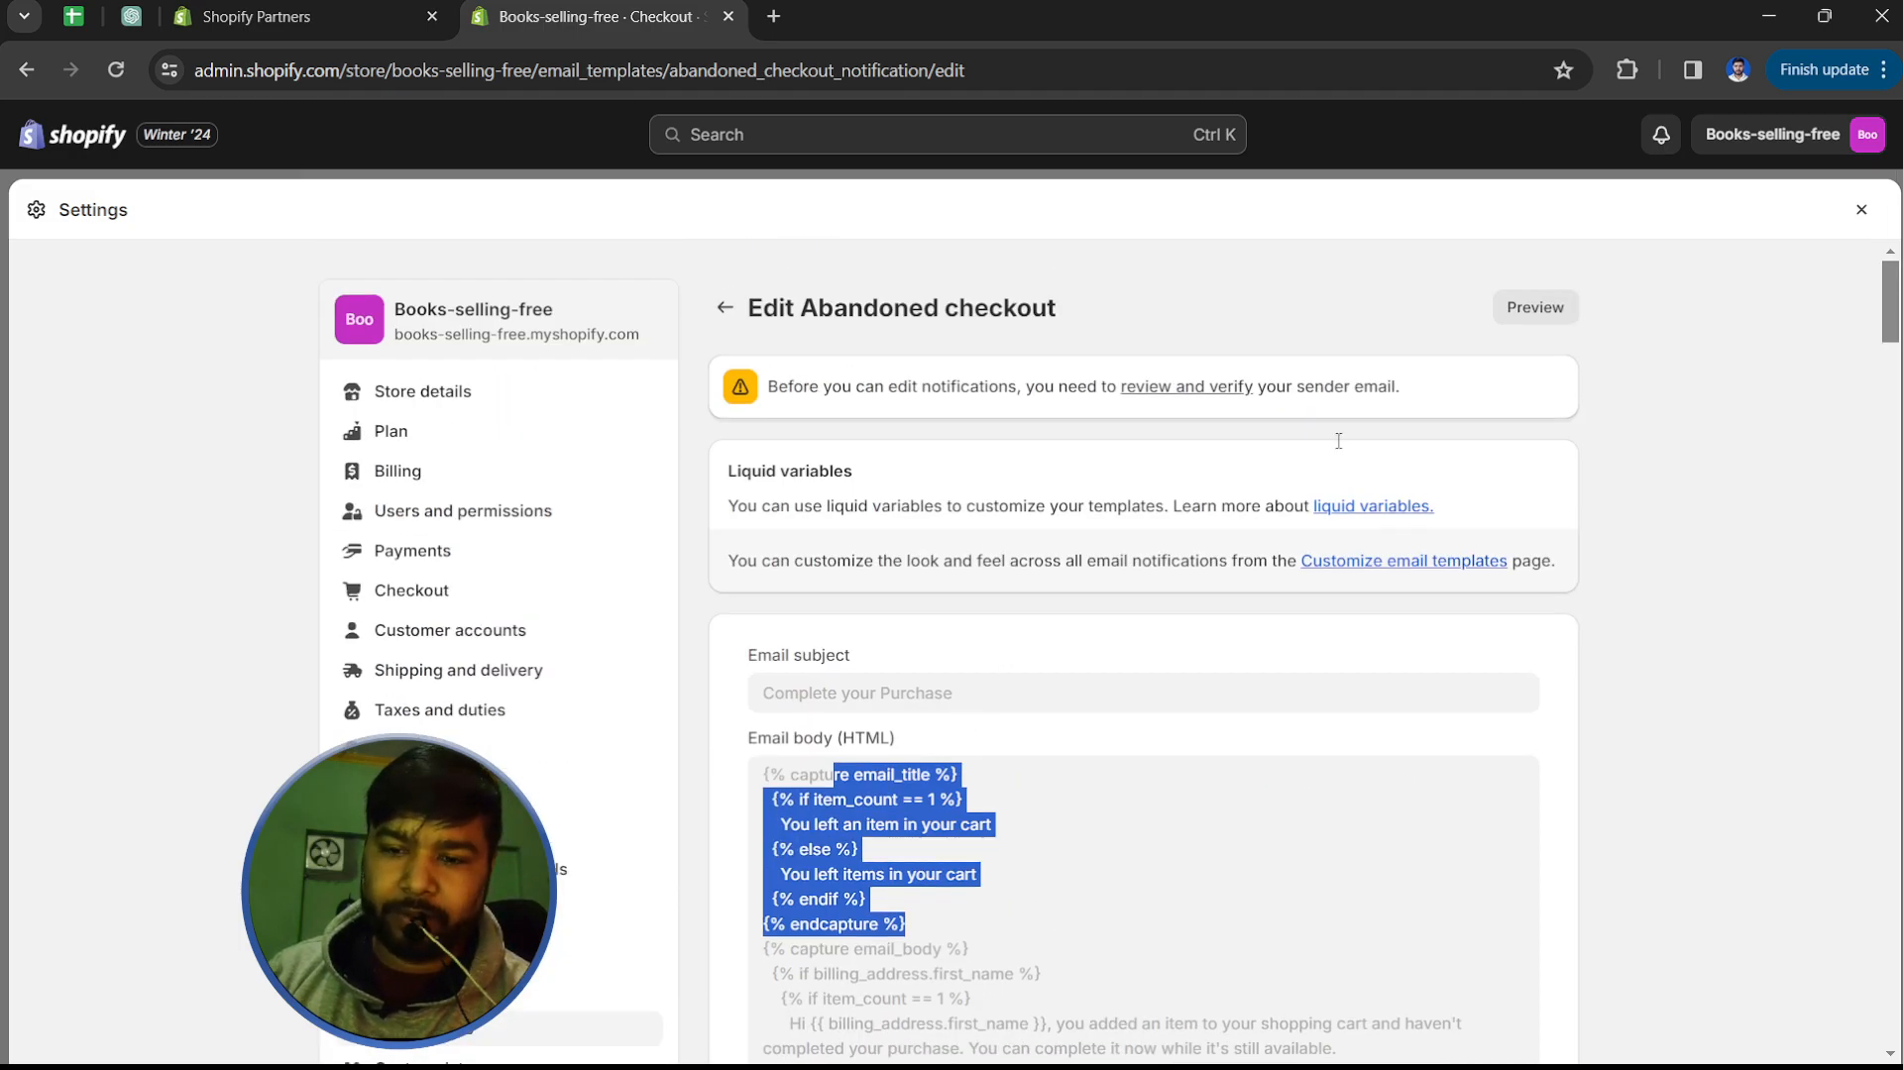
Step: Preview the abandoned checkout email, and return to the Checkout settings to view the Order status page section
click(1532, 309)
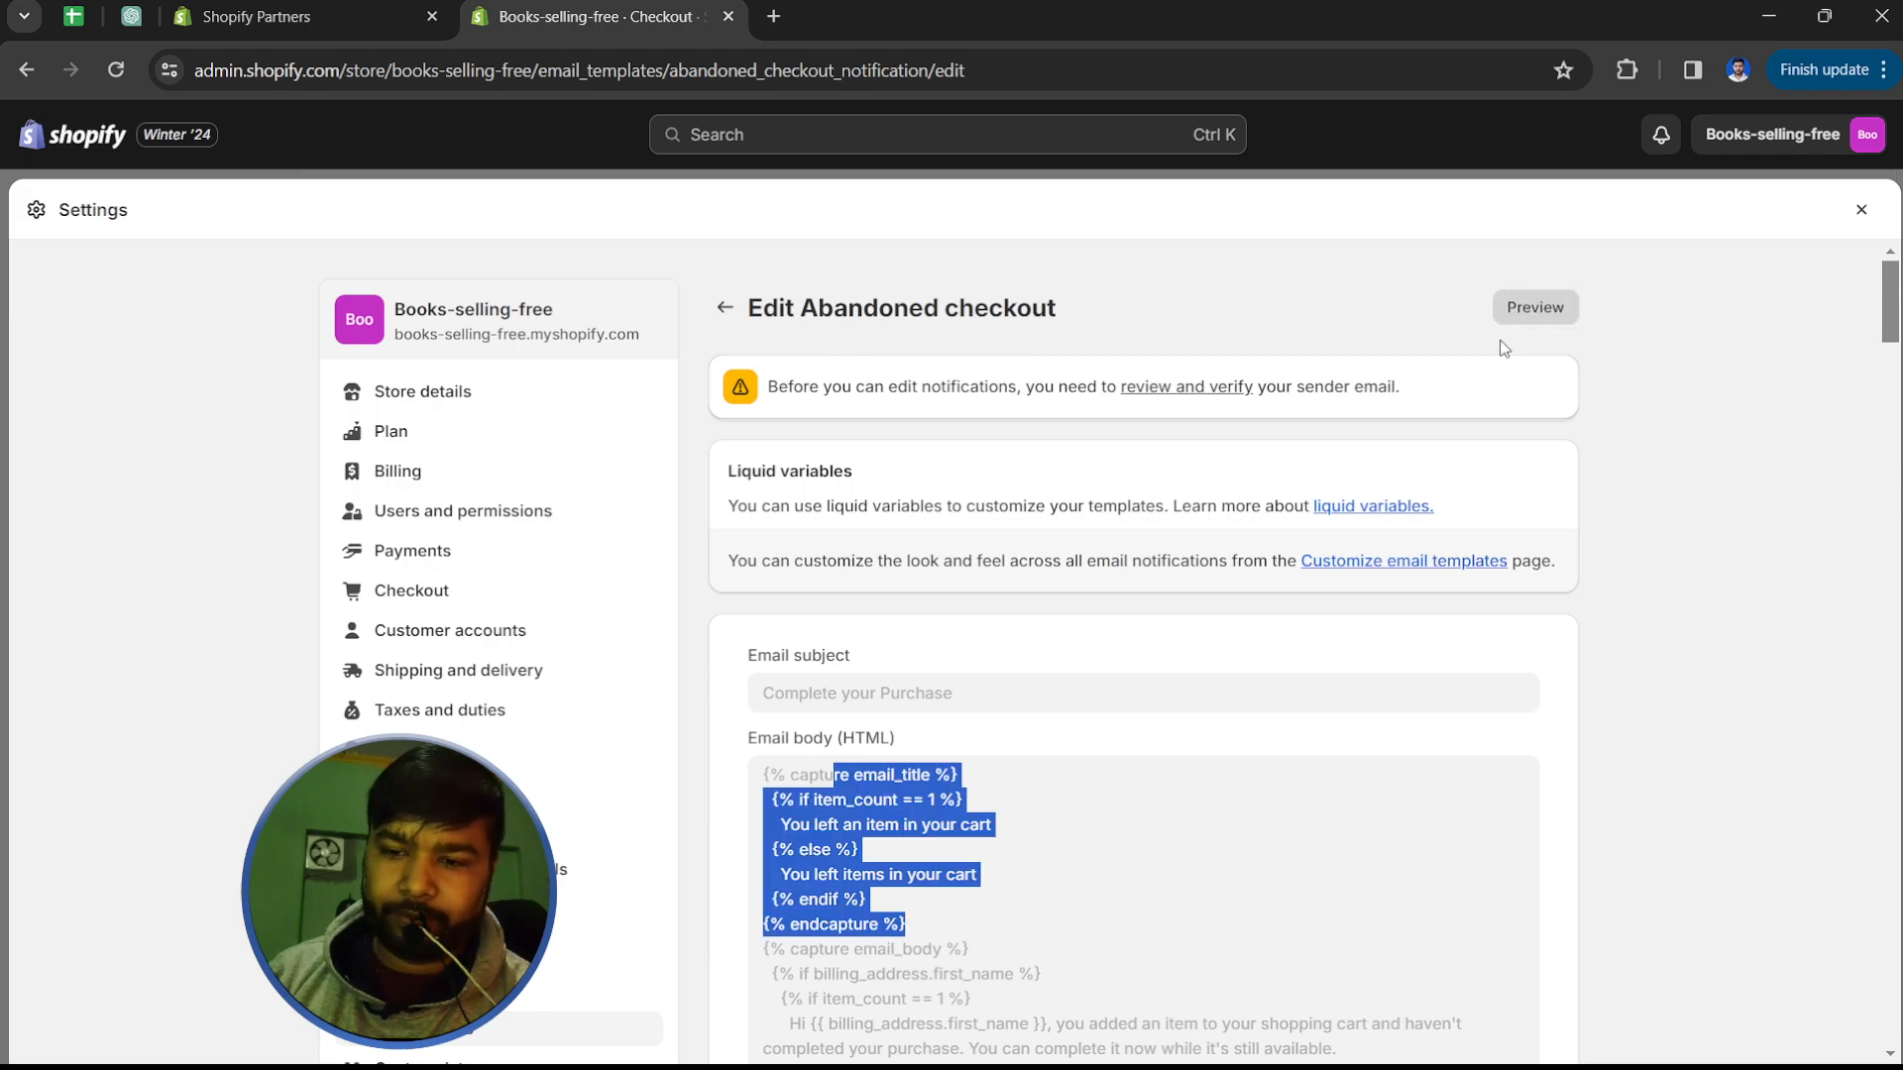
scroll(945, 592, down, 3)
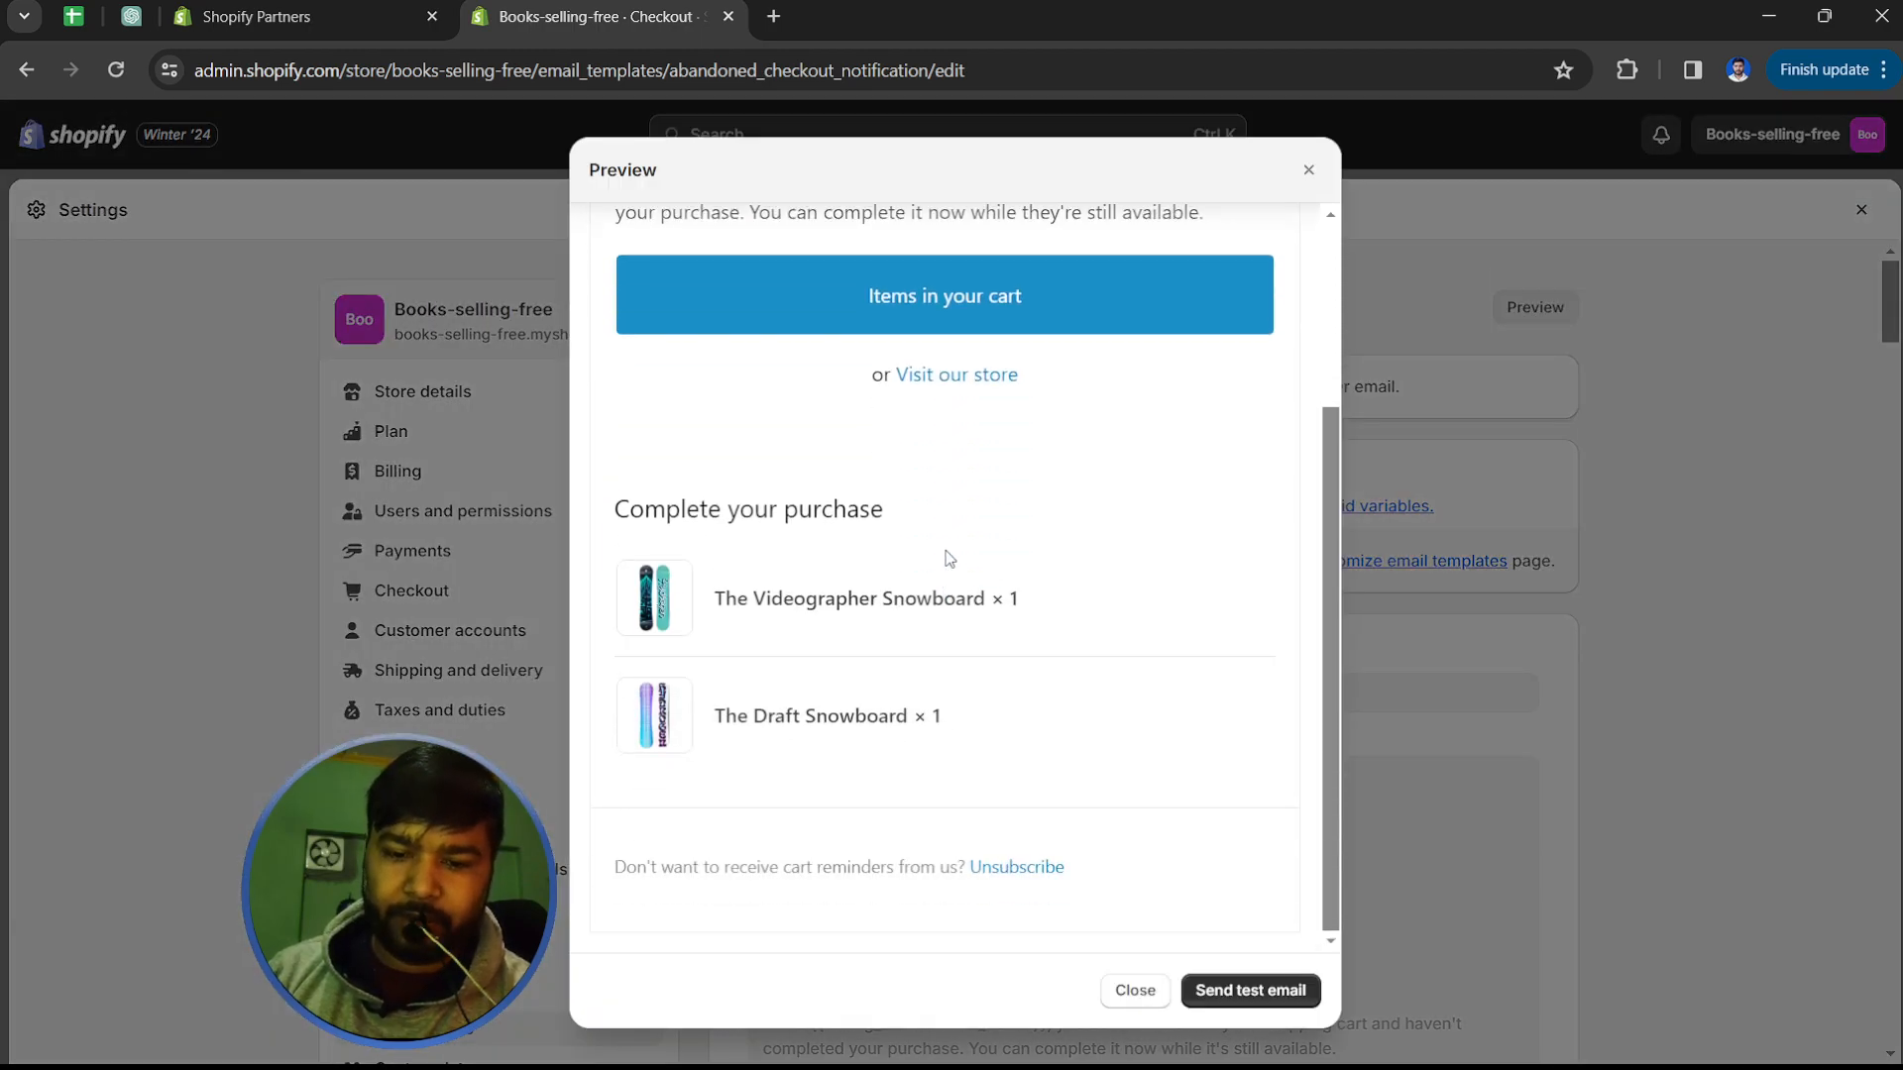
scroll(944, 560, up, 3)
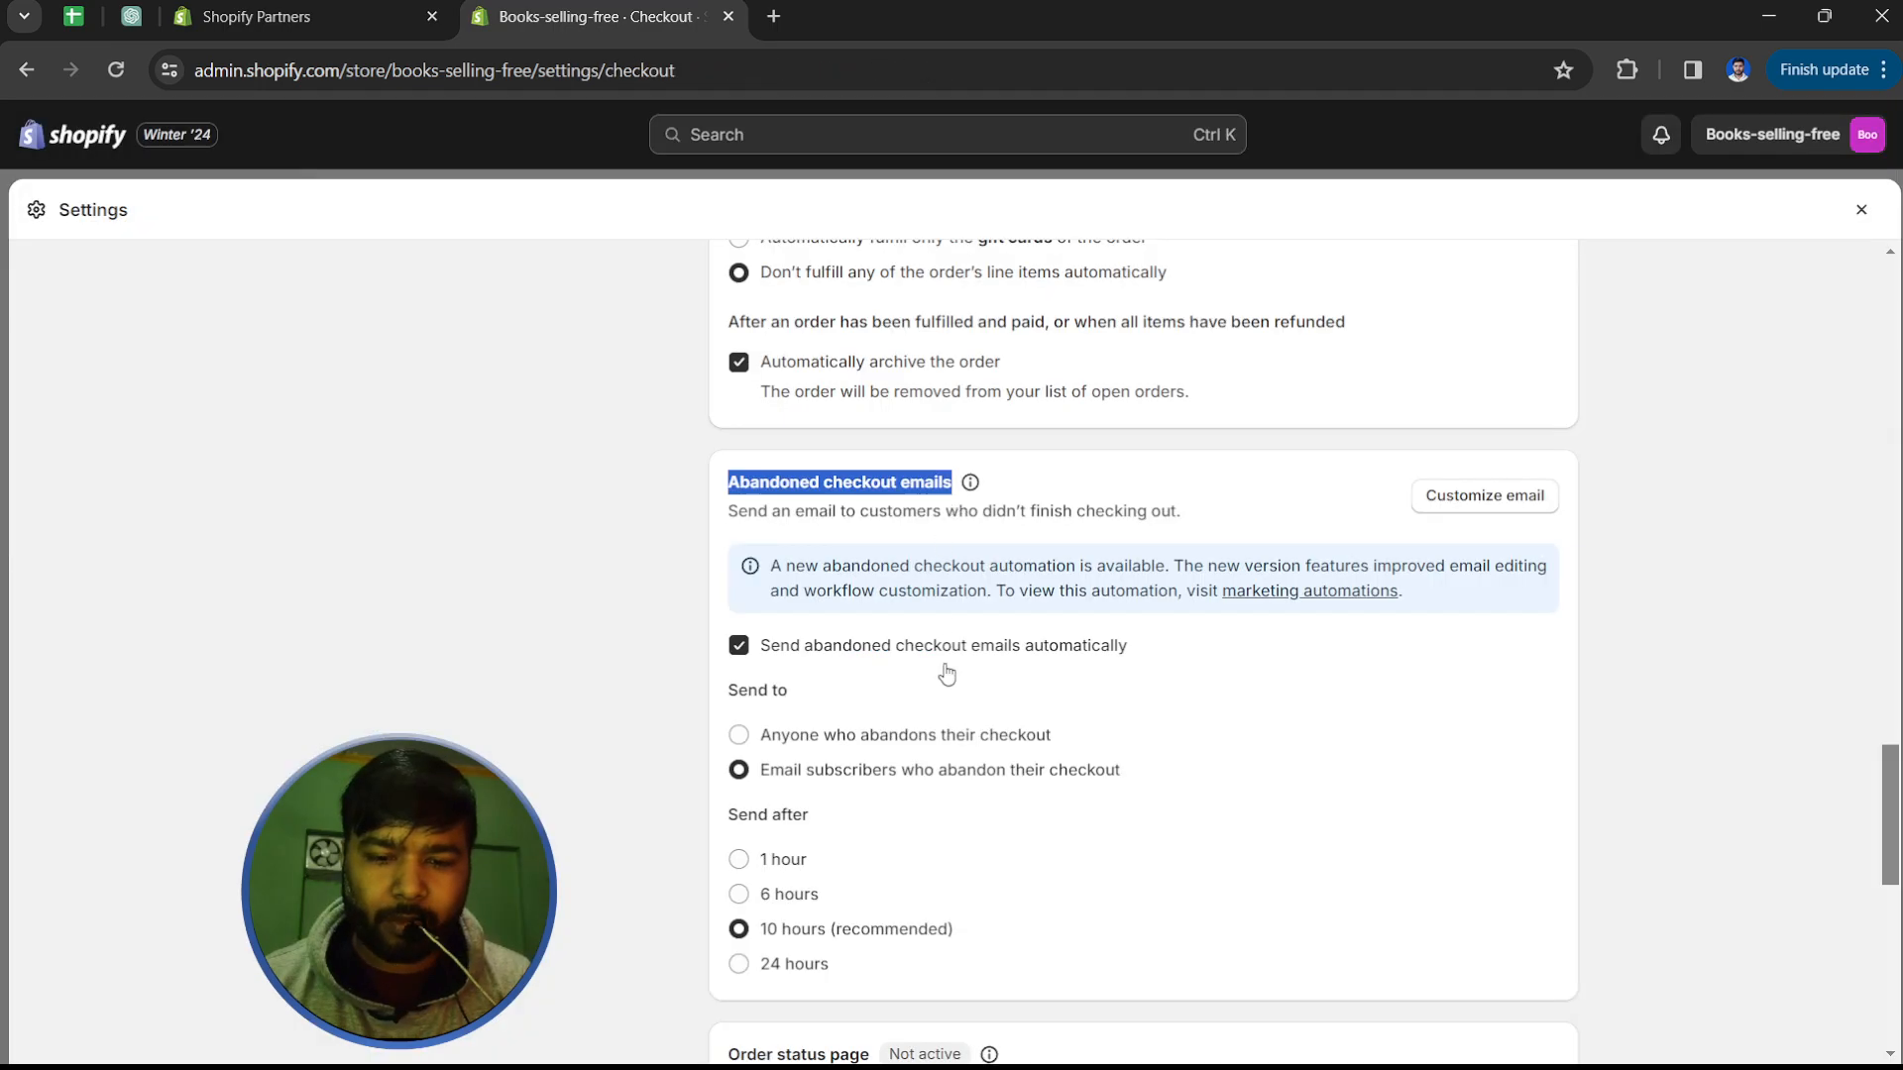
scroll(944, 657, down, 5)
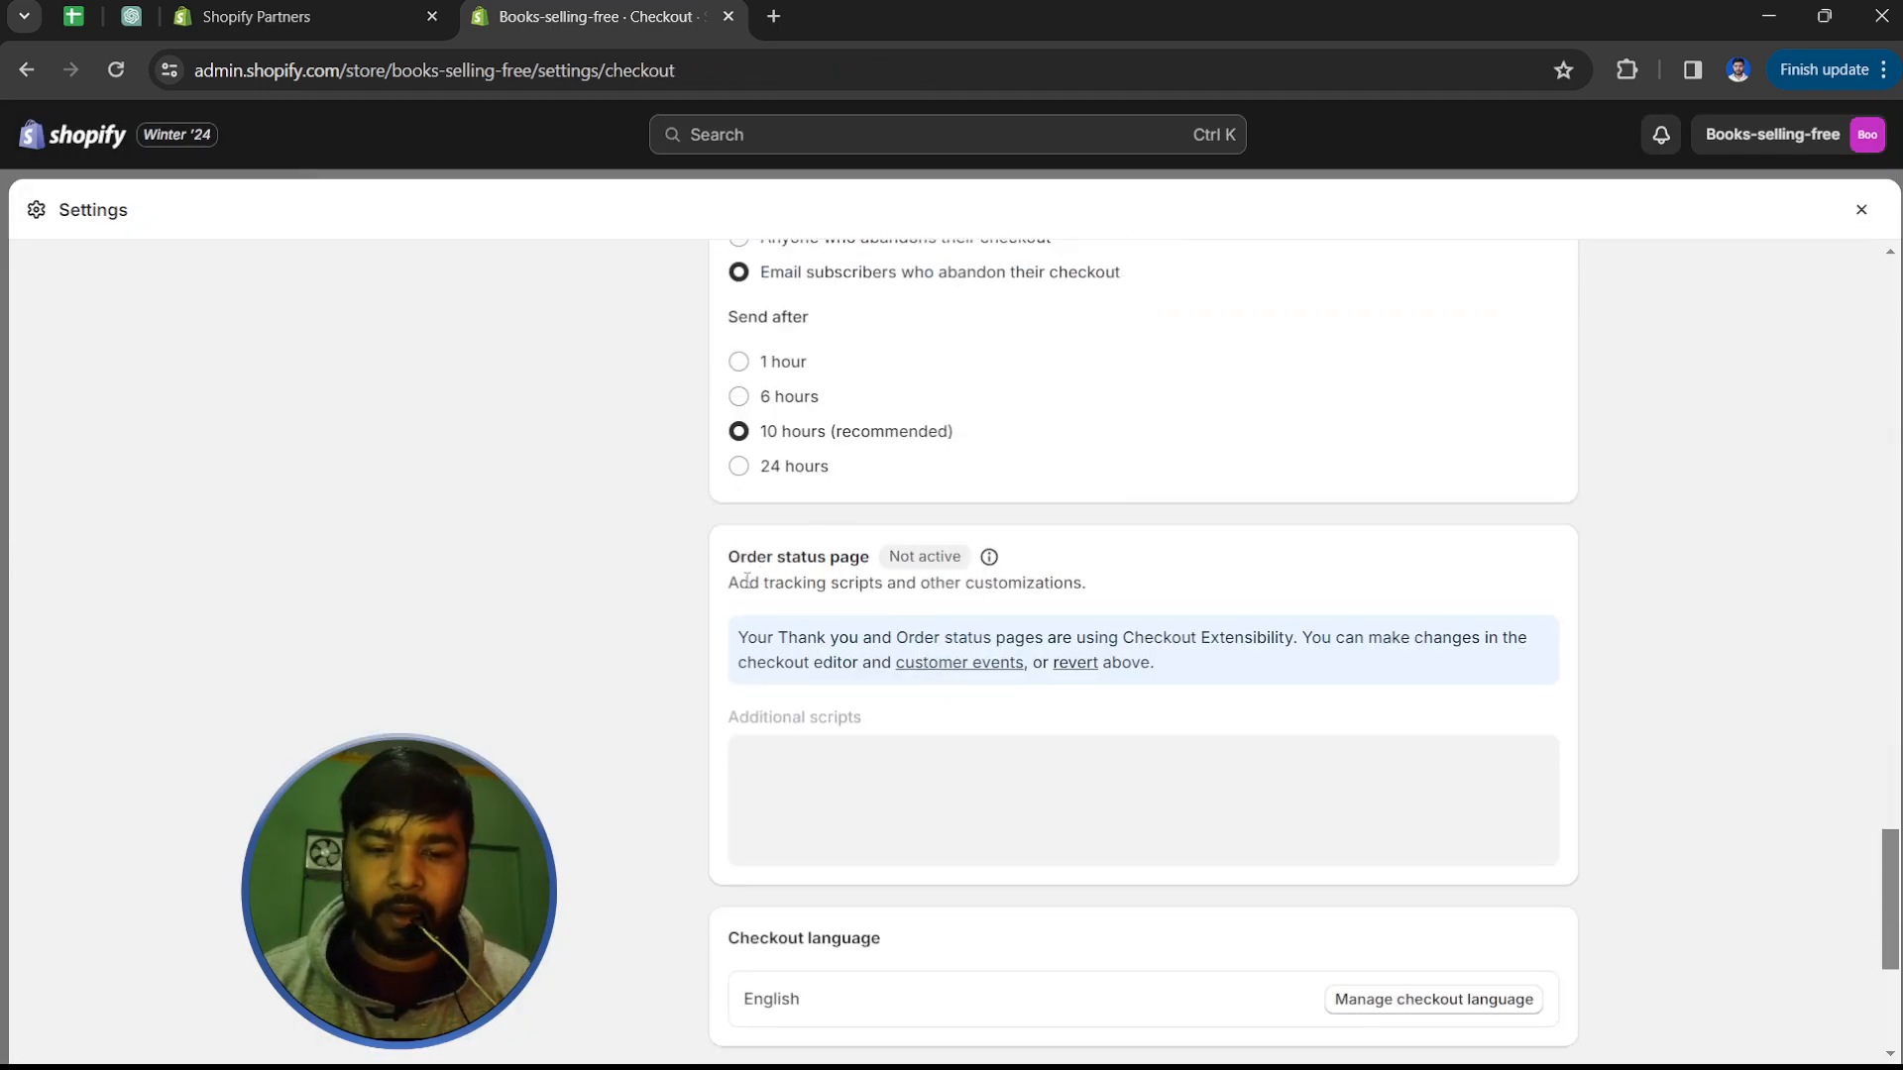
Step: Review the Order status page, Checkout language and Checkout rules sections of the Checkout settings
drag(747, 581, 930, 581)
scroll(1208, 436, down, 3)
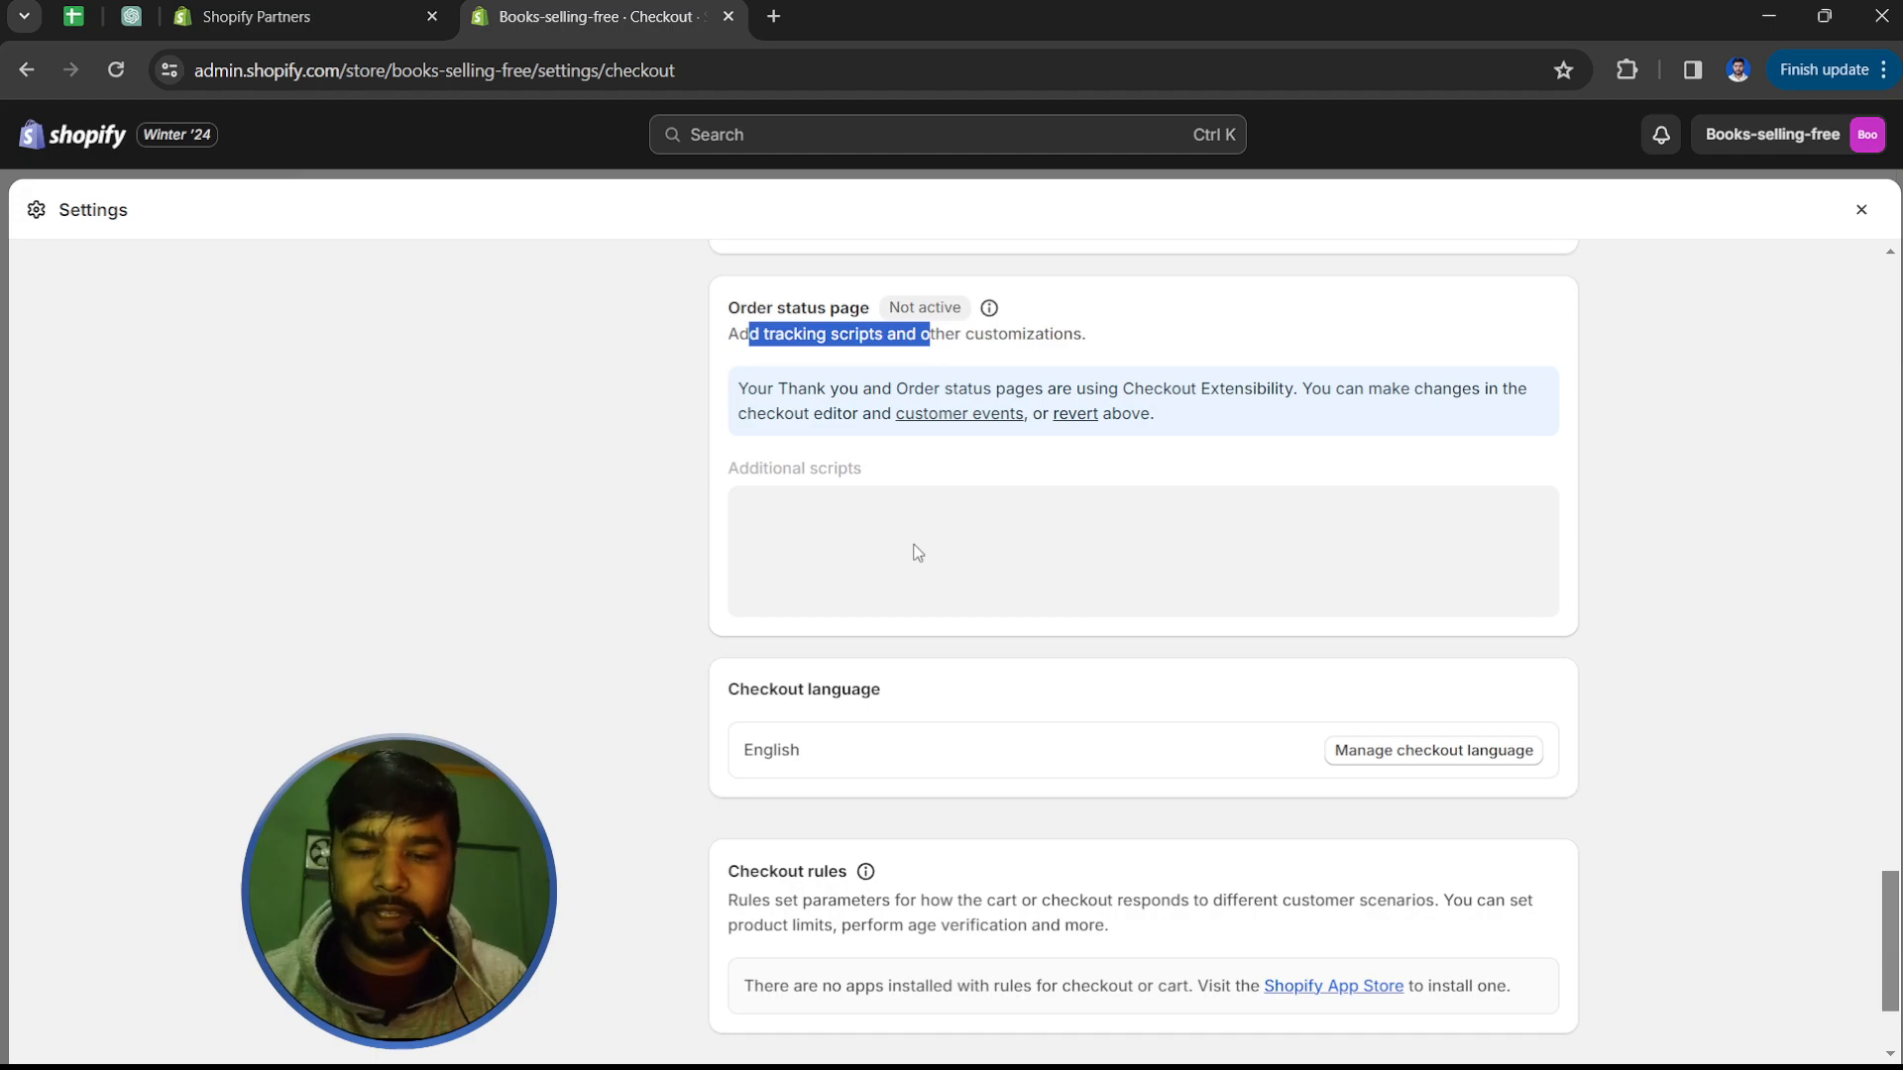
scroll(980, 526, down, 2)
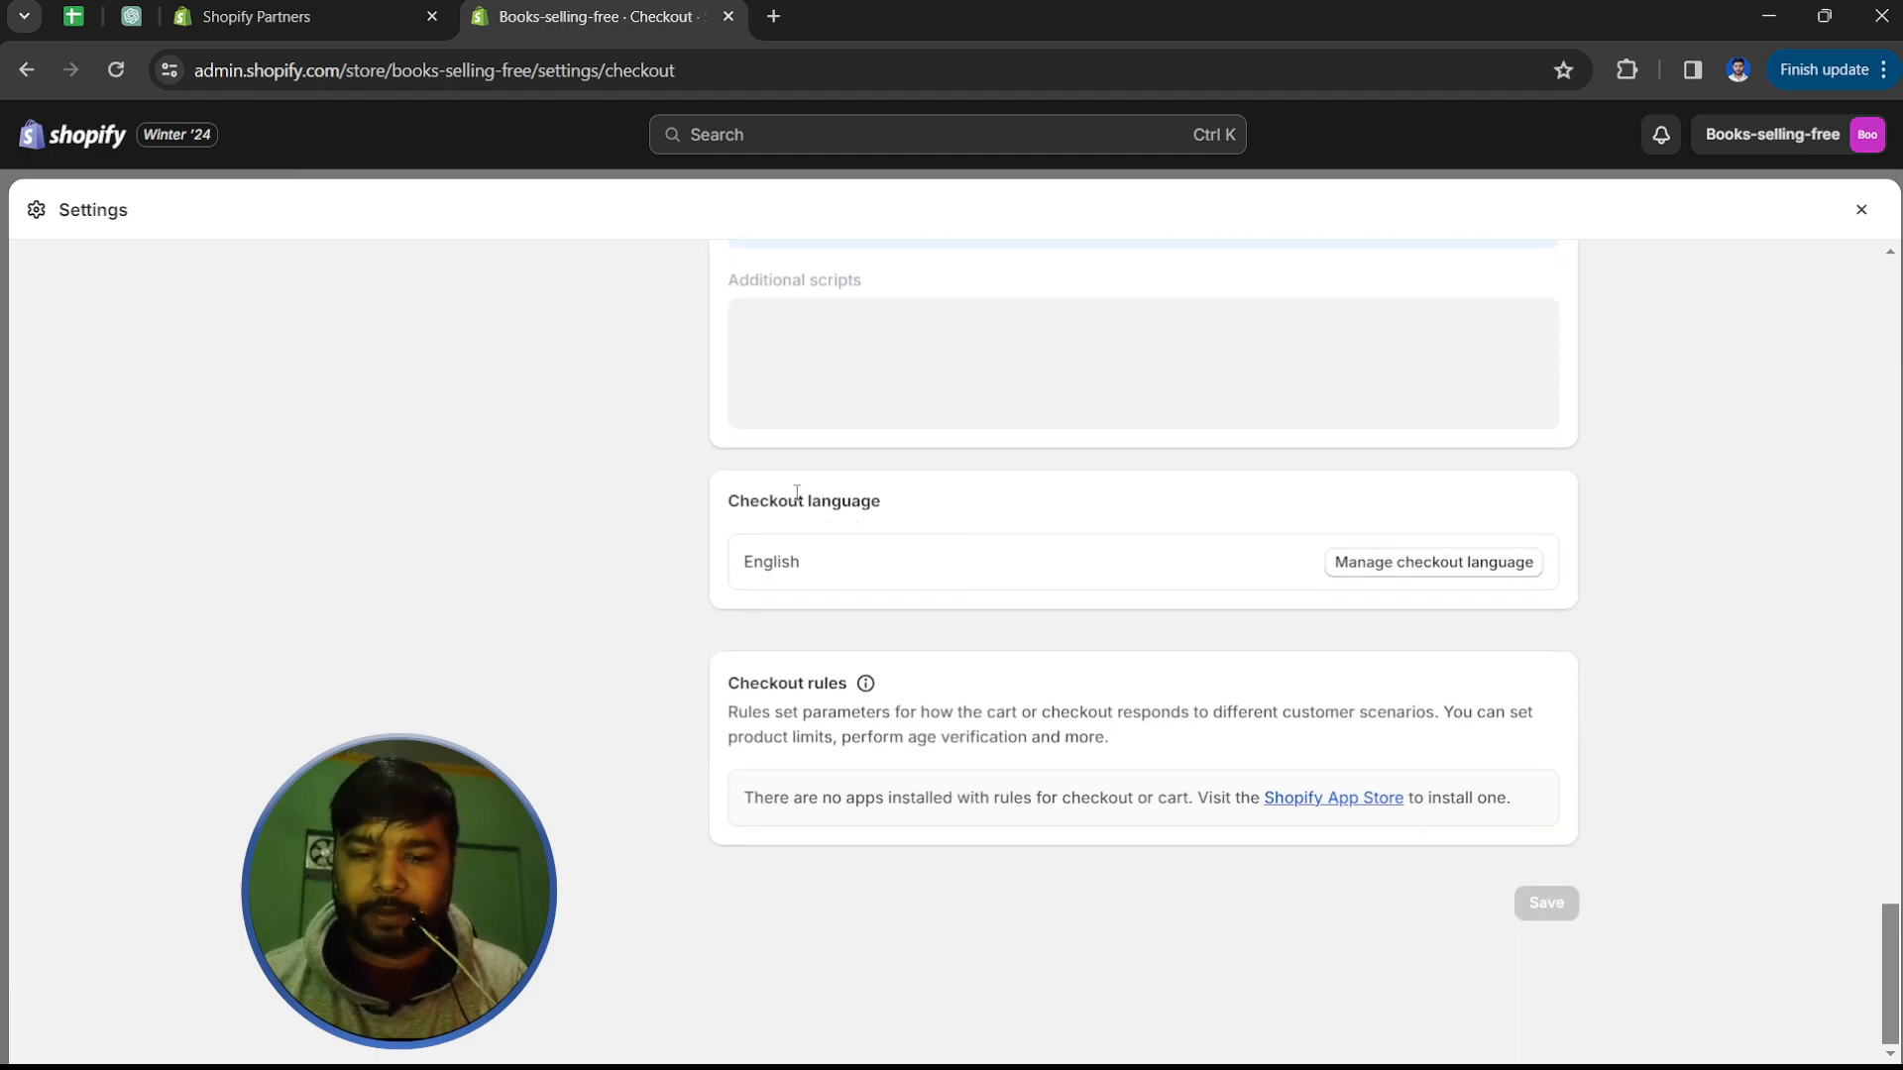
drag(788, 504, 942, 507)
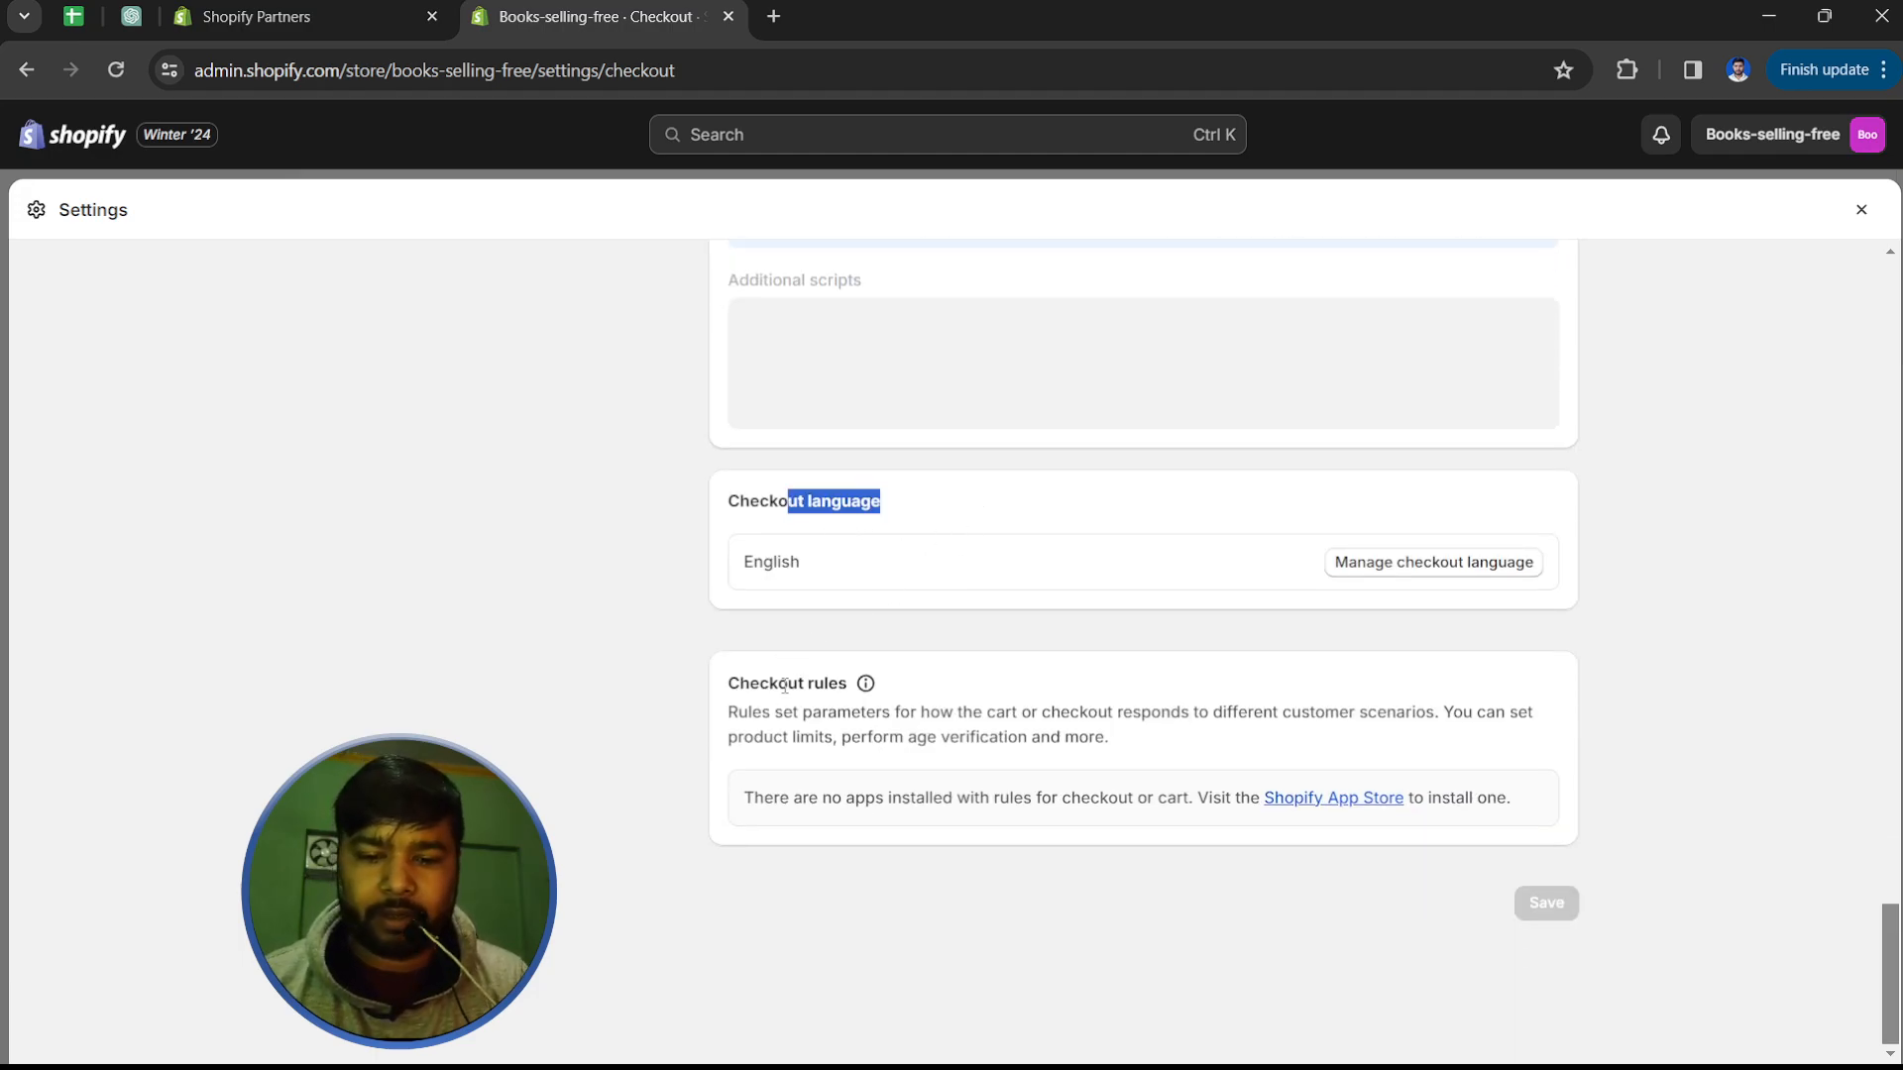
click(745, 701)
drag(744, 694, 851, 686)
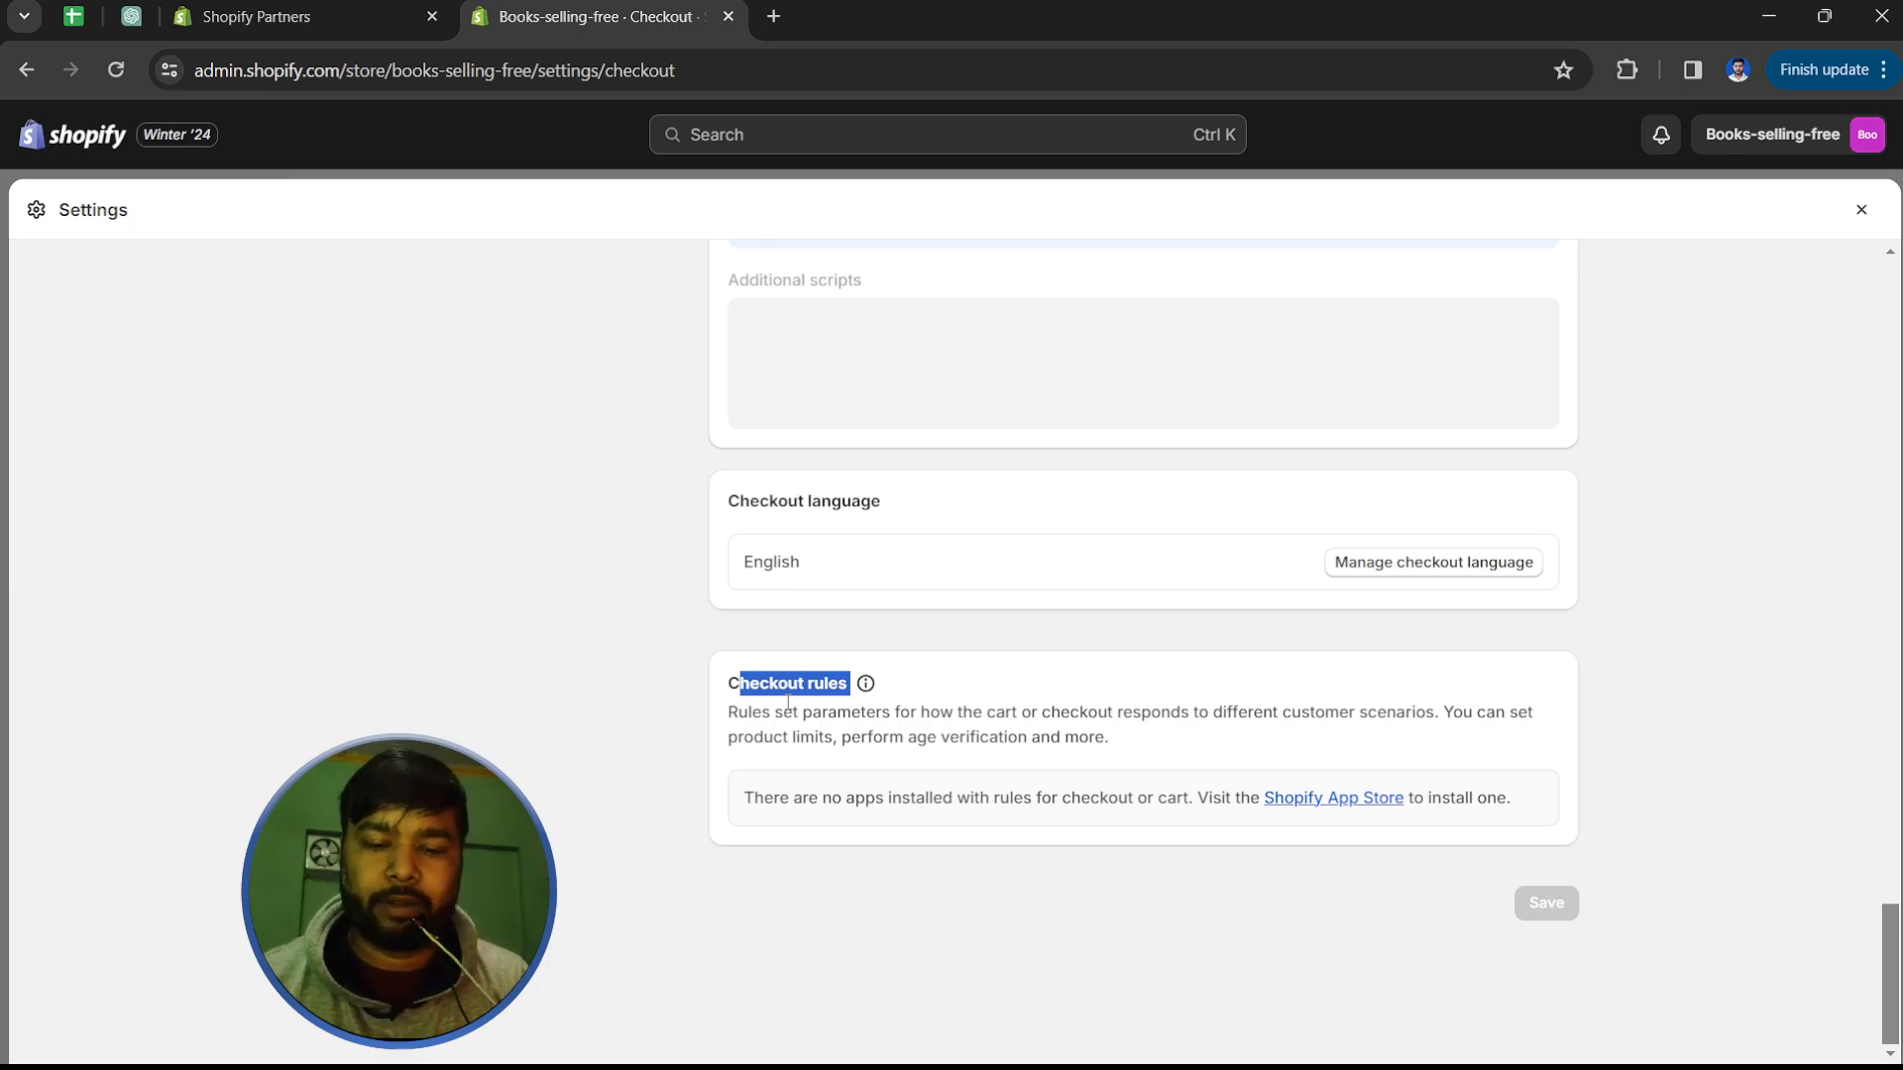
drag(835, 761, 1055, 758)
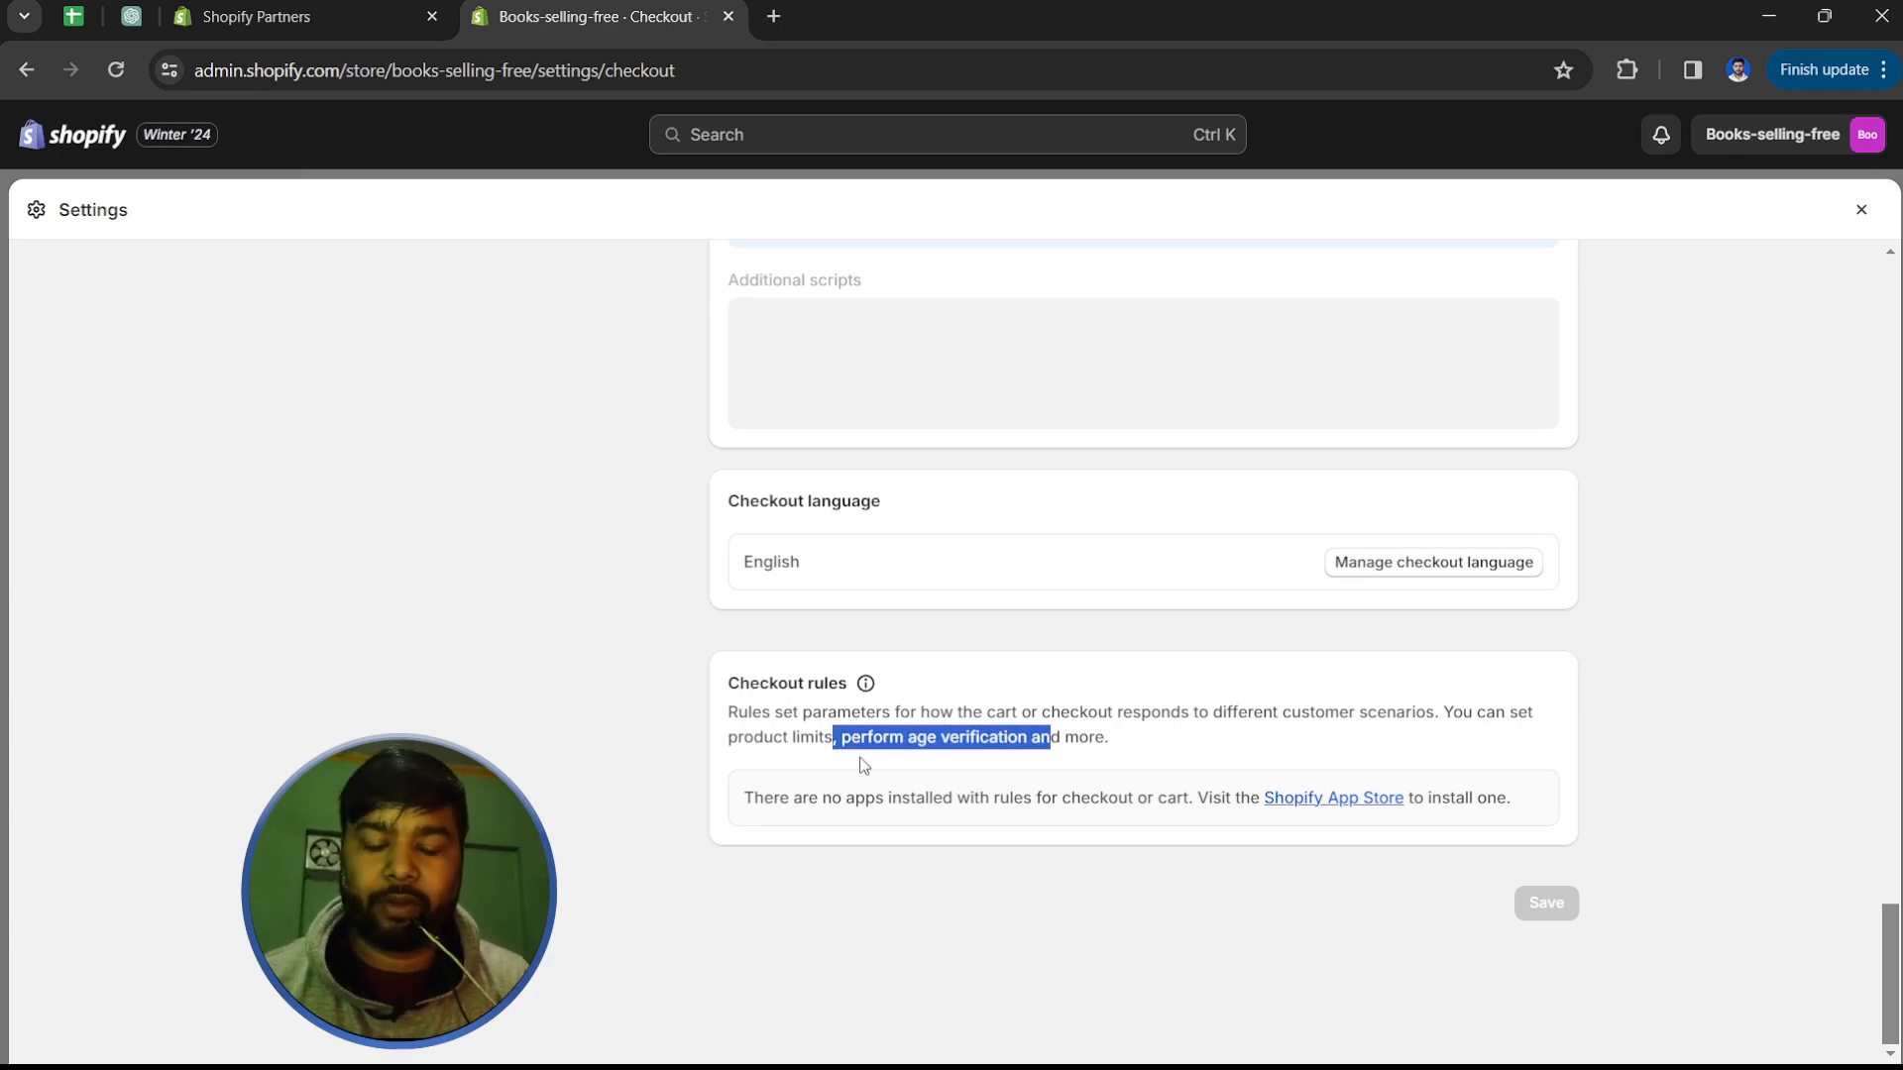
Step: Open the Customer accounts settings
scroll(860, 758, up, 20)
scroll(854, 717, up, 15)
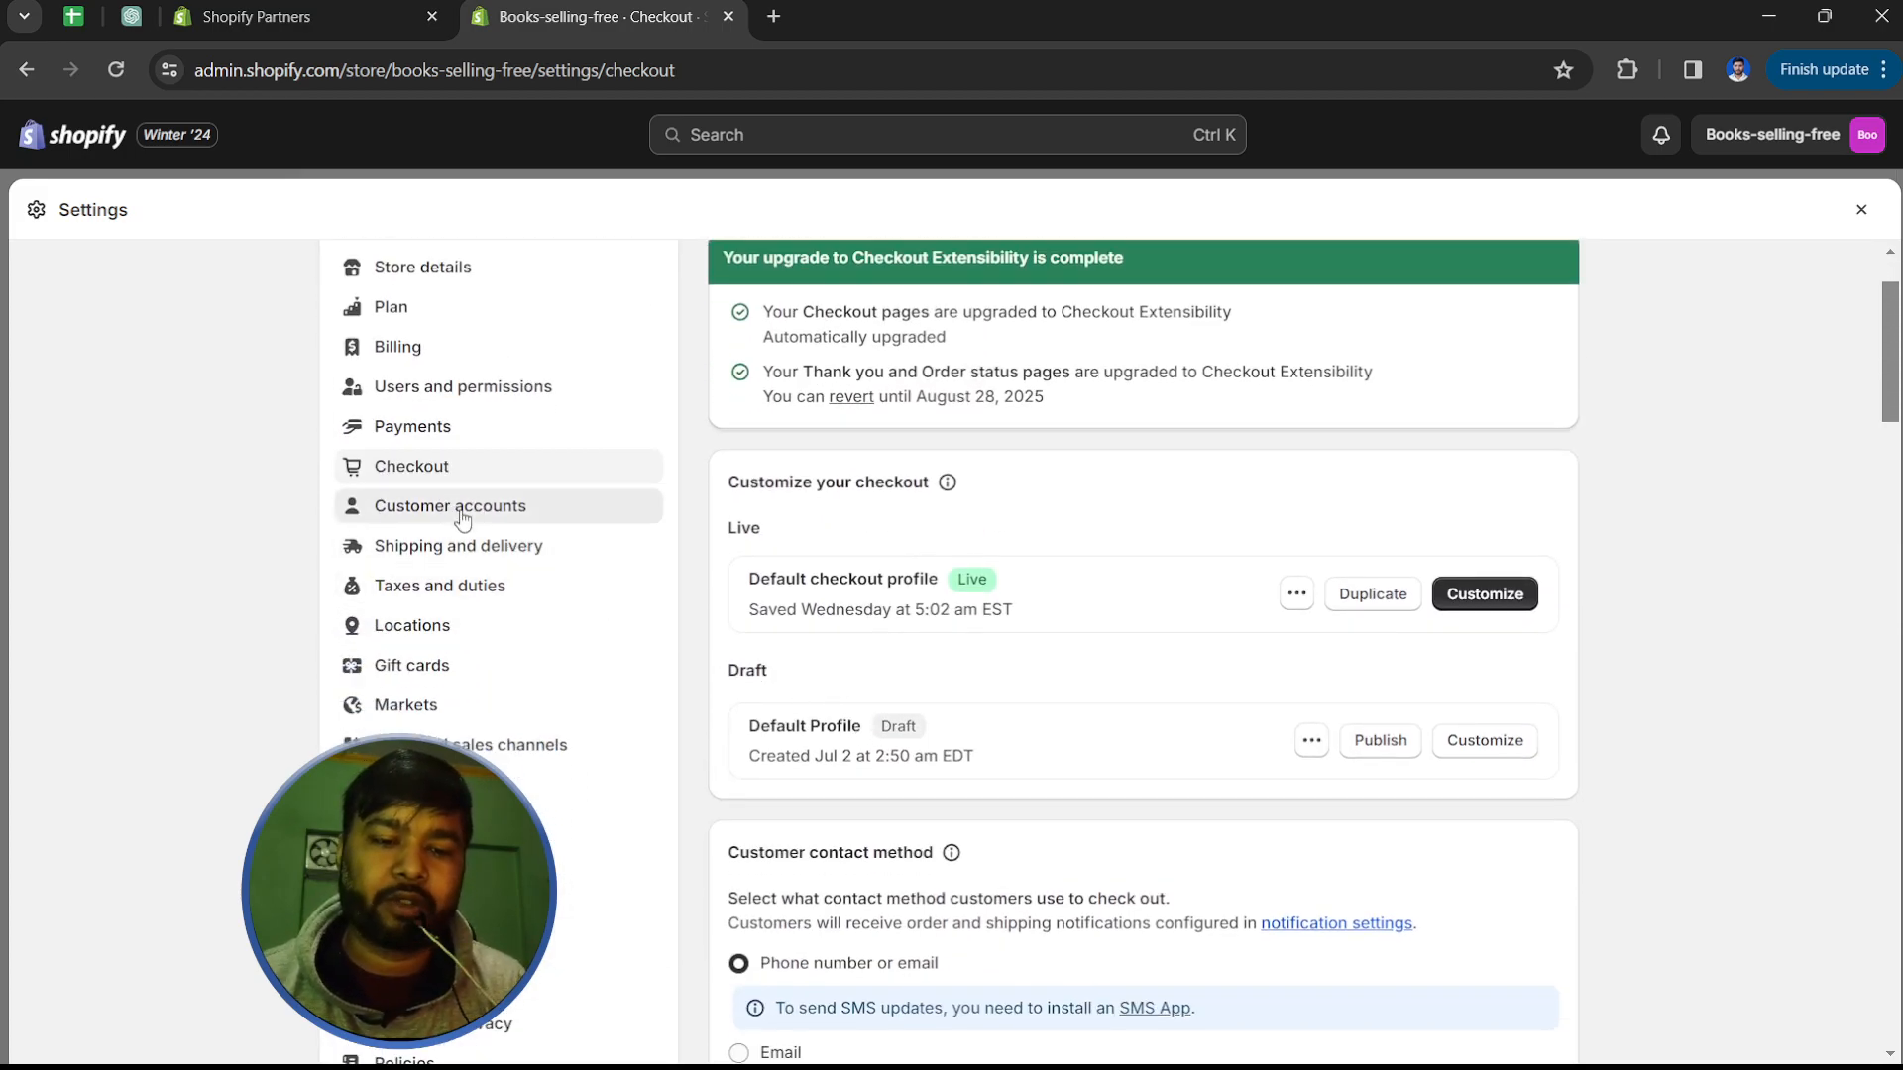
click(449, 505)
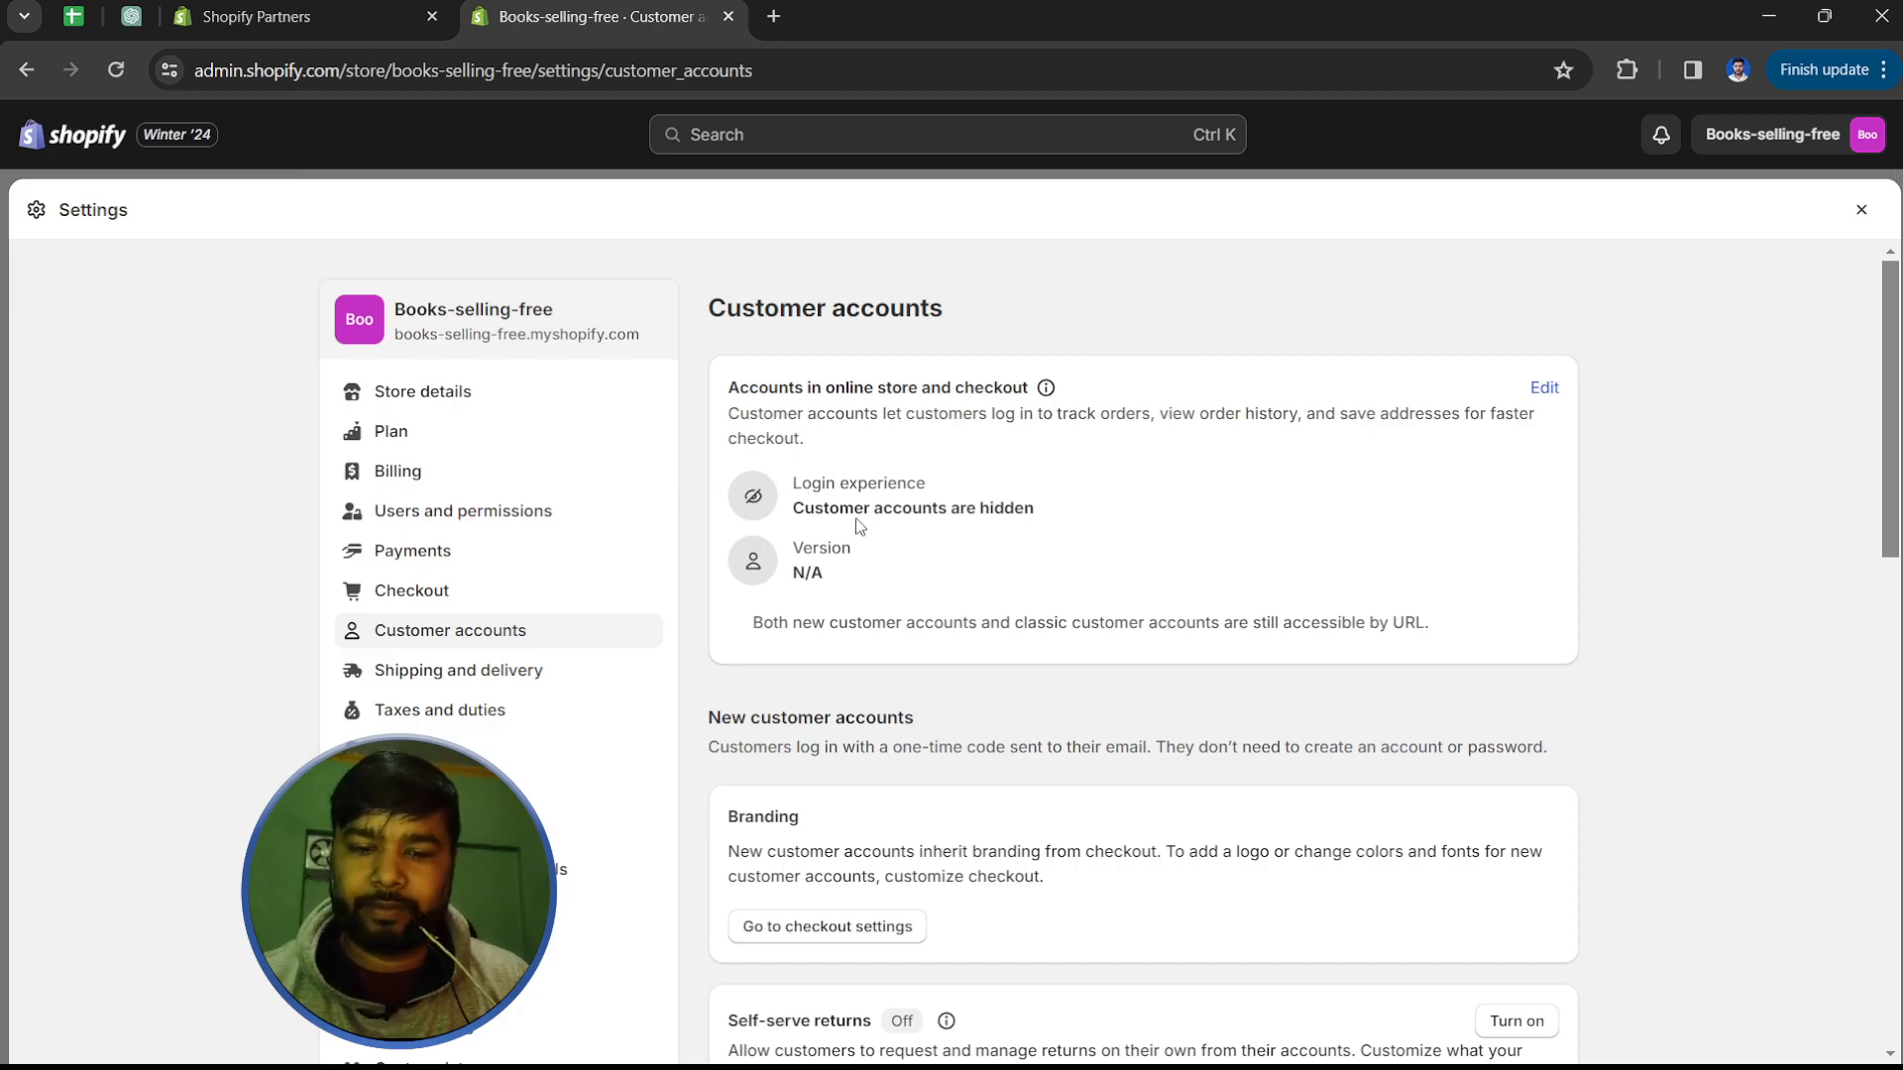
Step: Edit the account options to show the login link in the store header and at checkout, and select New customer accounts
click(1544, 387)
scroll(827, 694, down, 2)
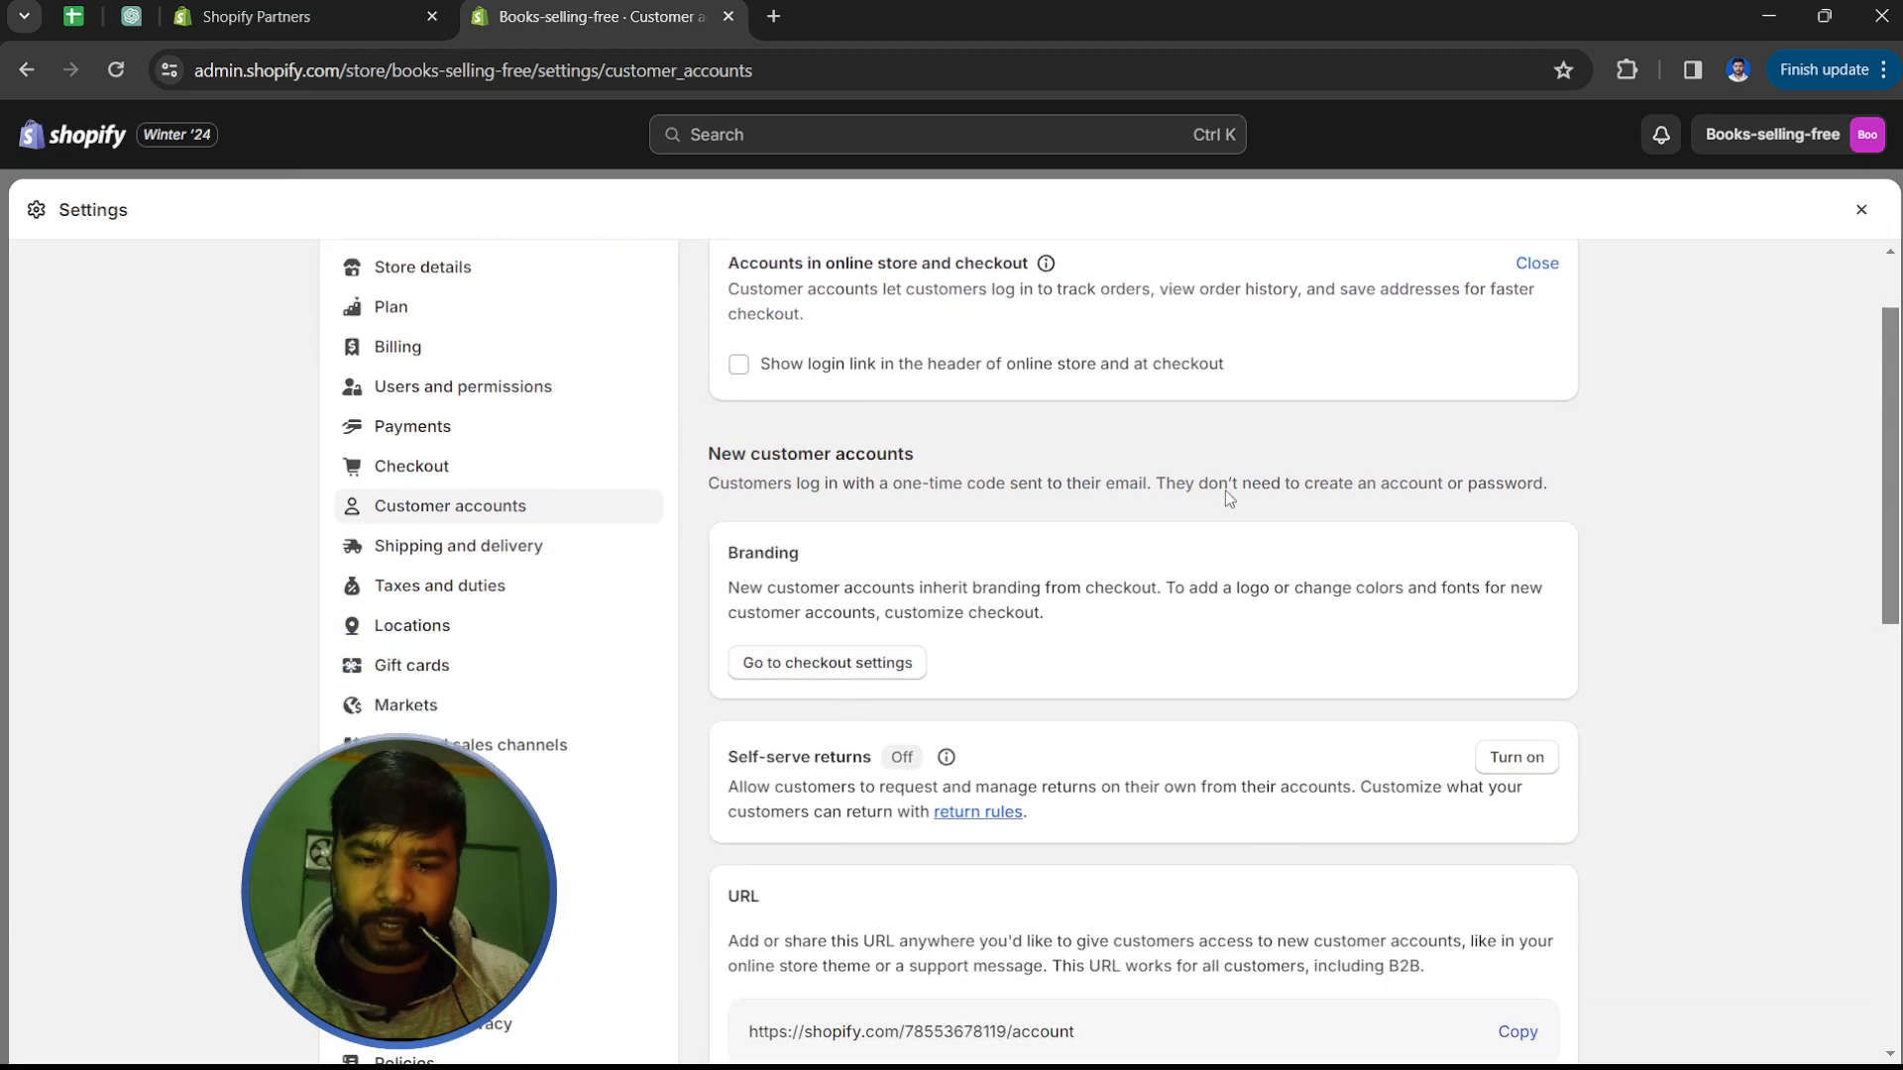
scroll(1090, 515, up, 2)
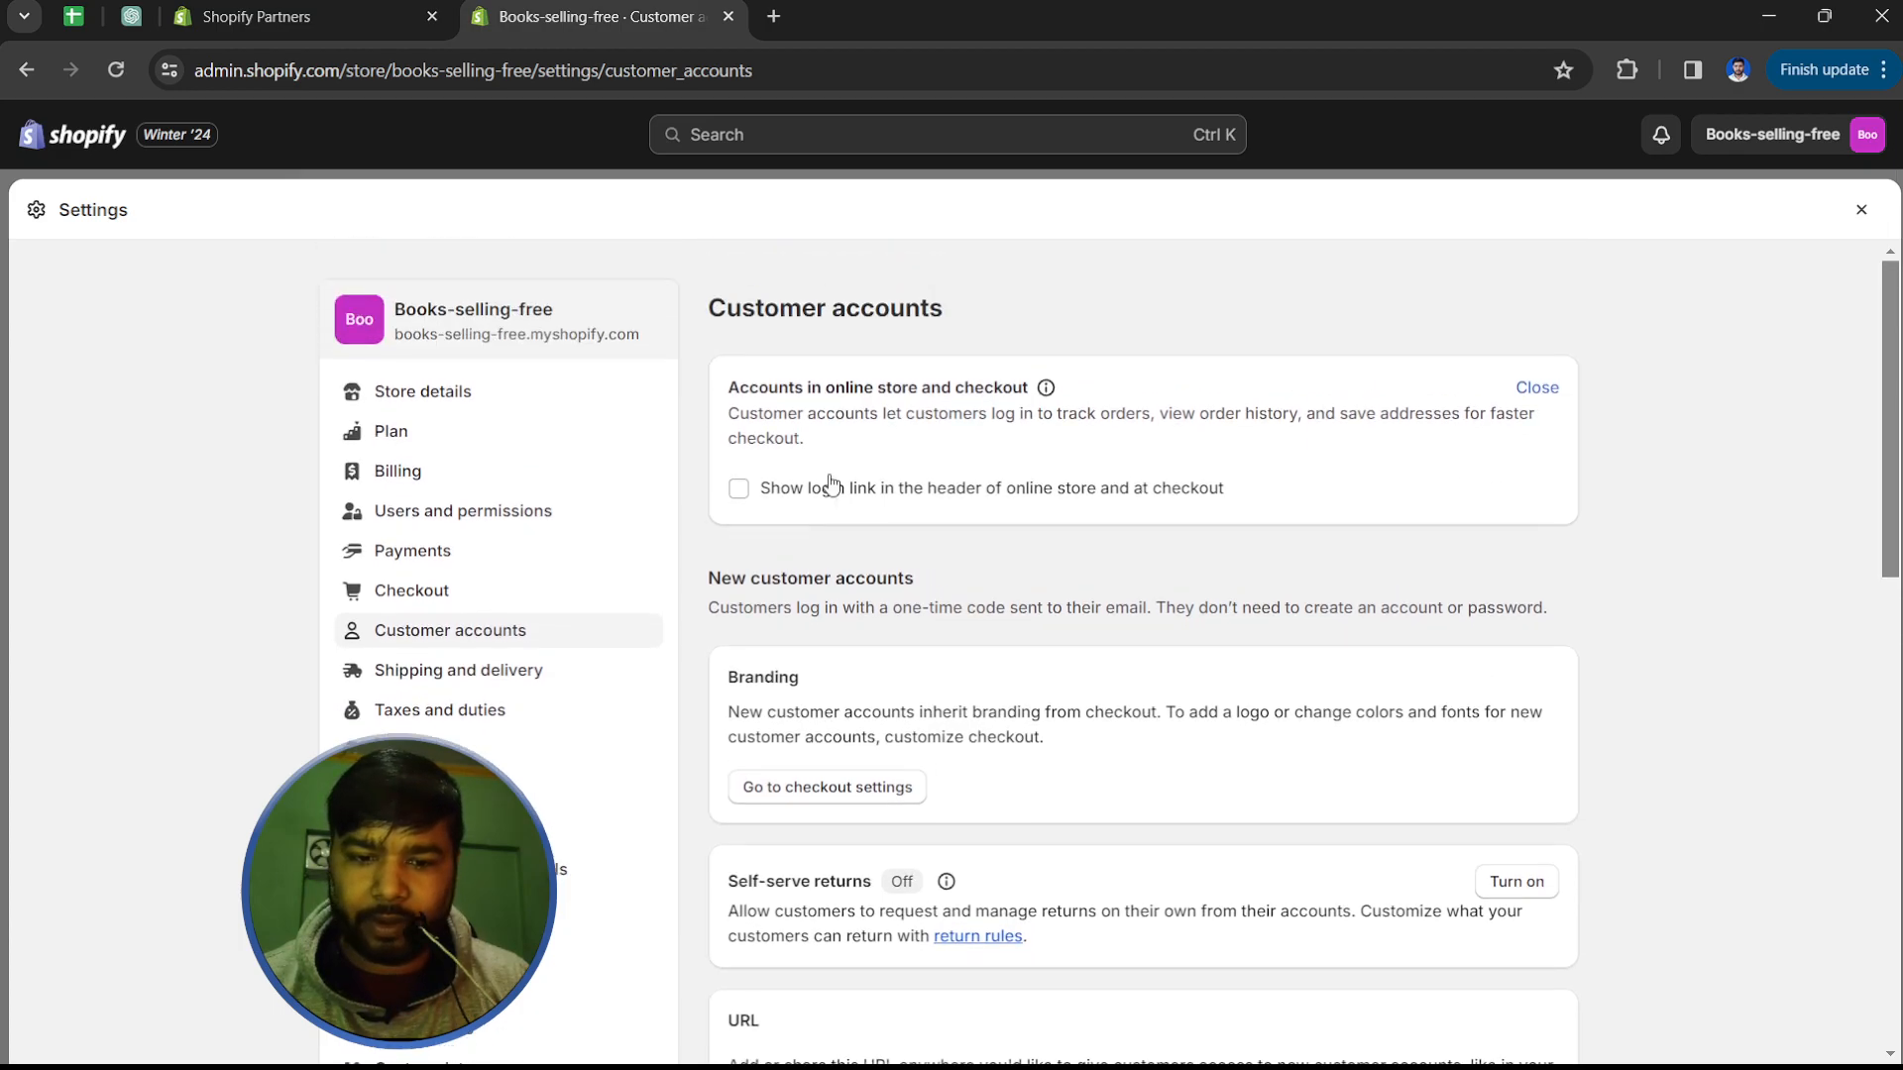
click(755, 491)
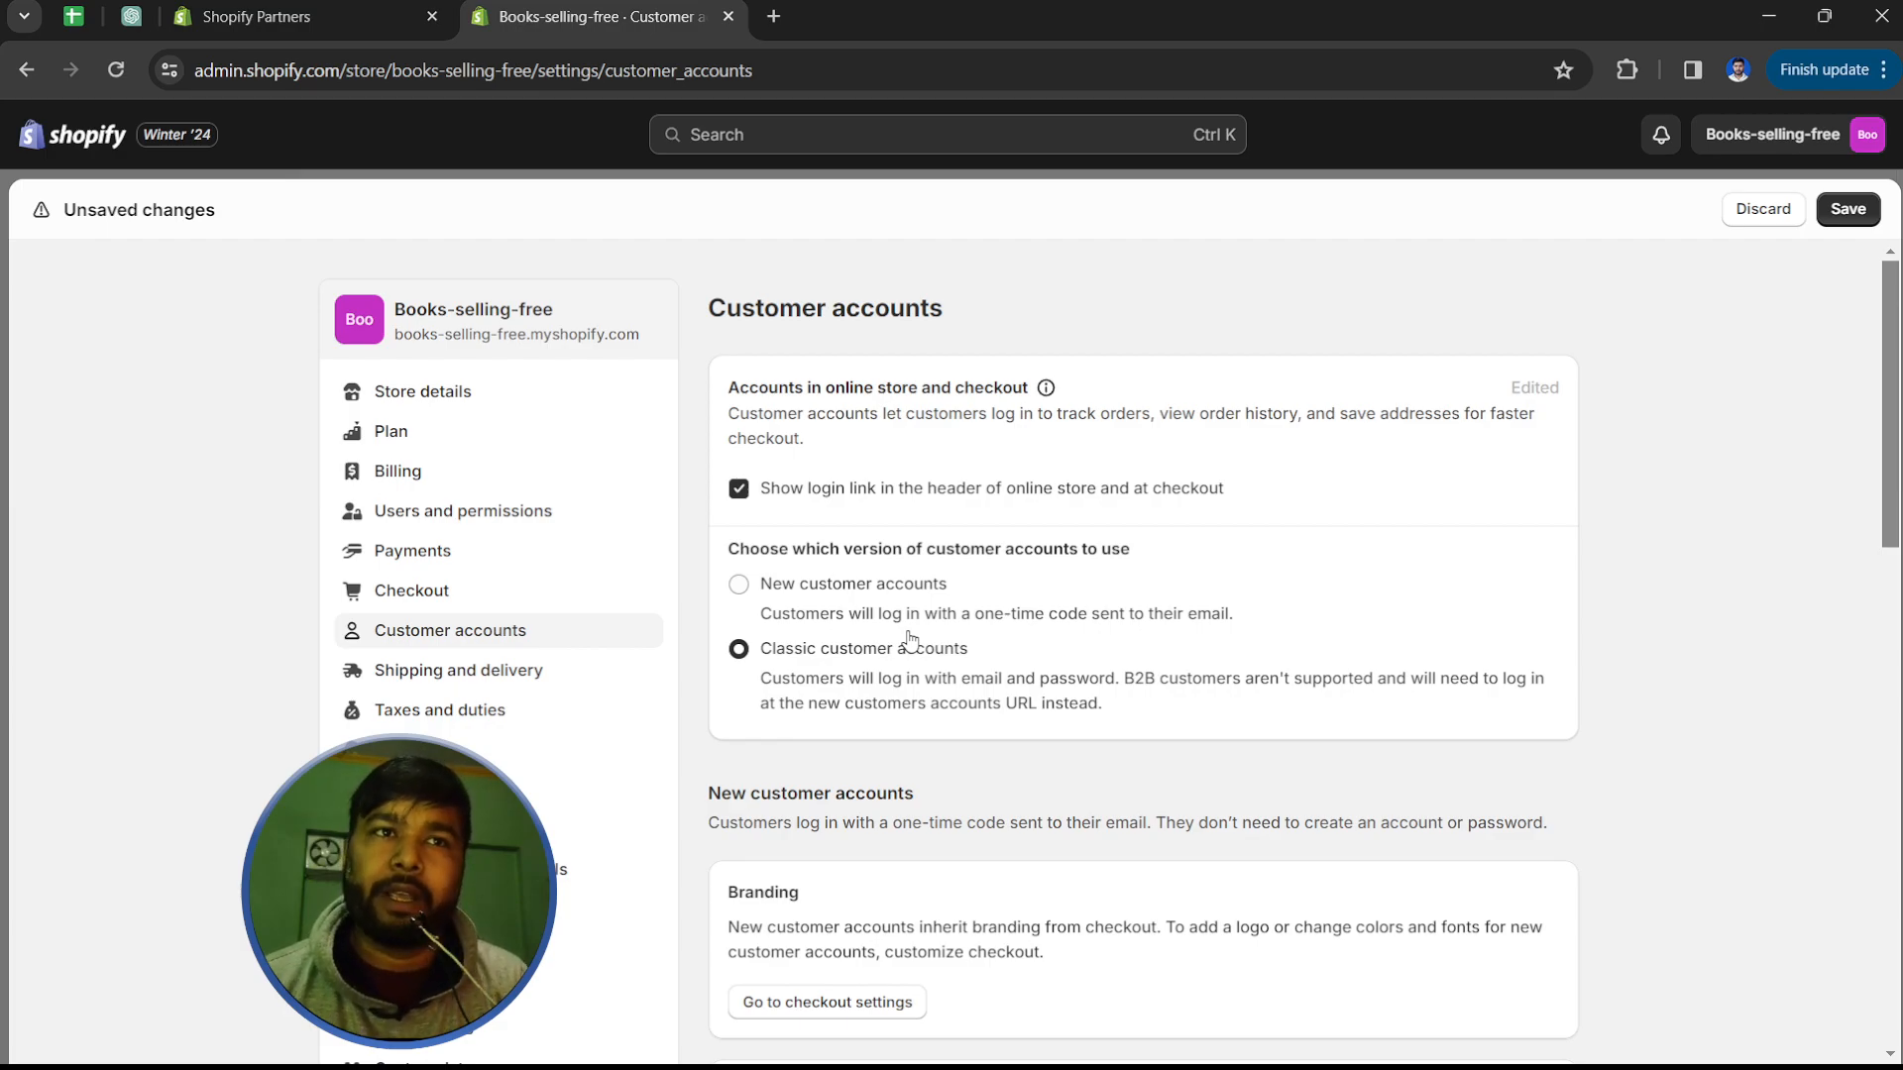
click(872, 585)
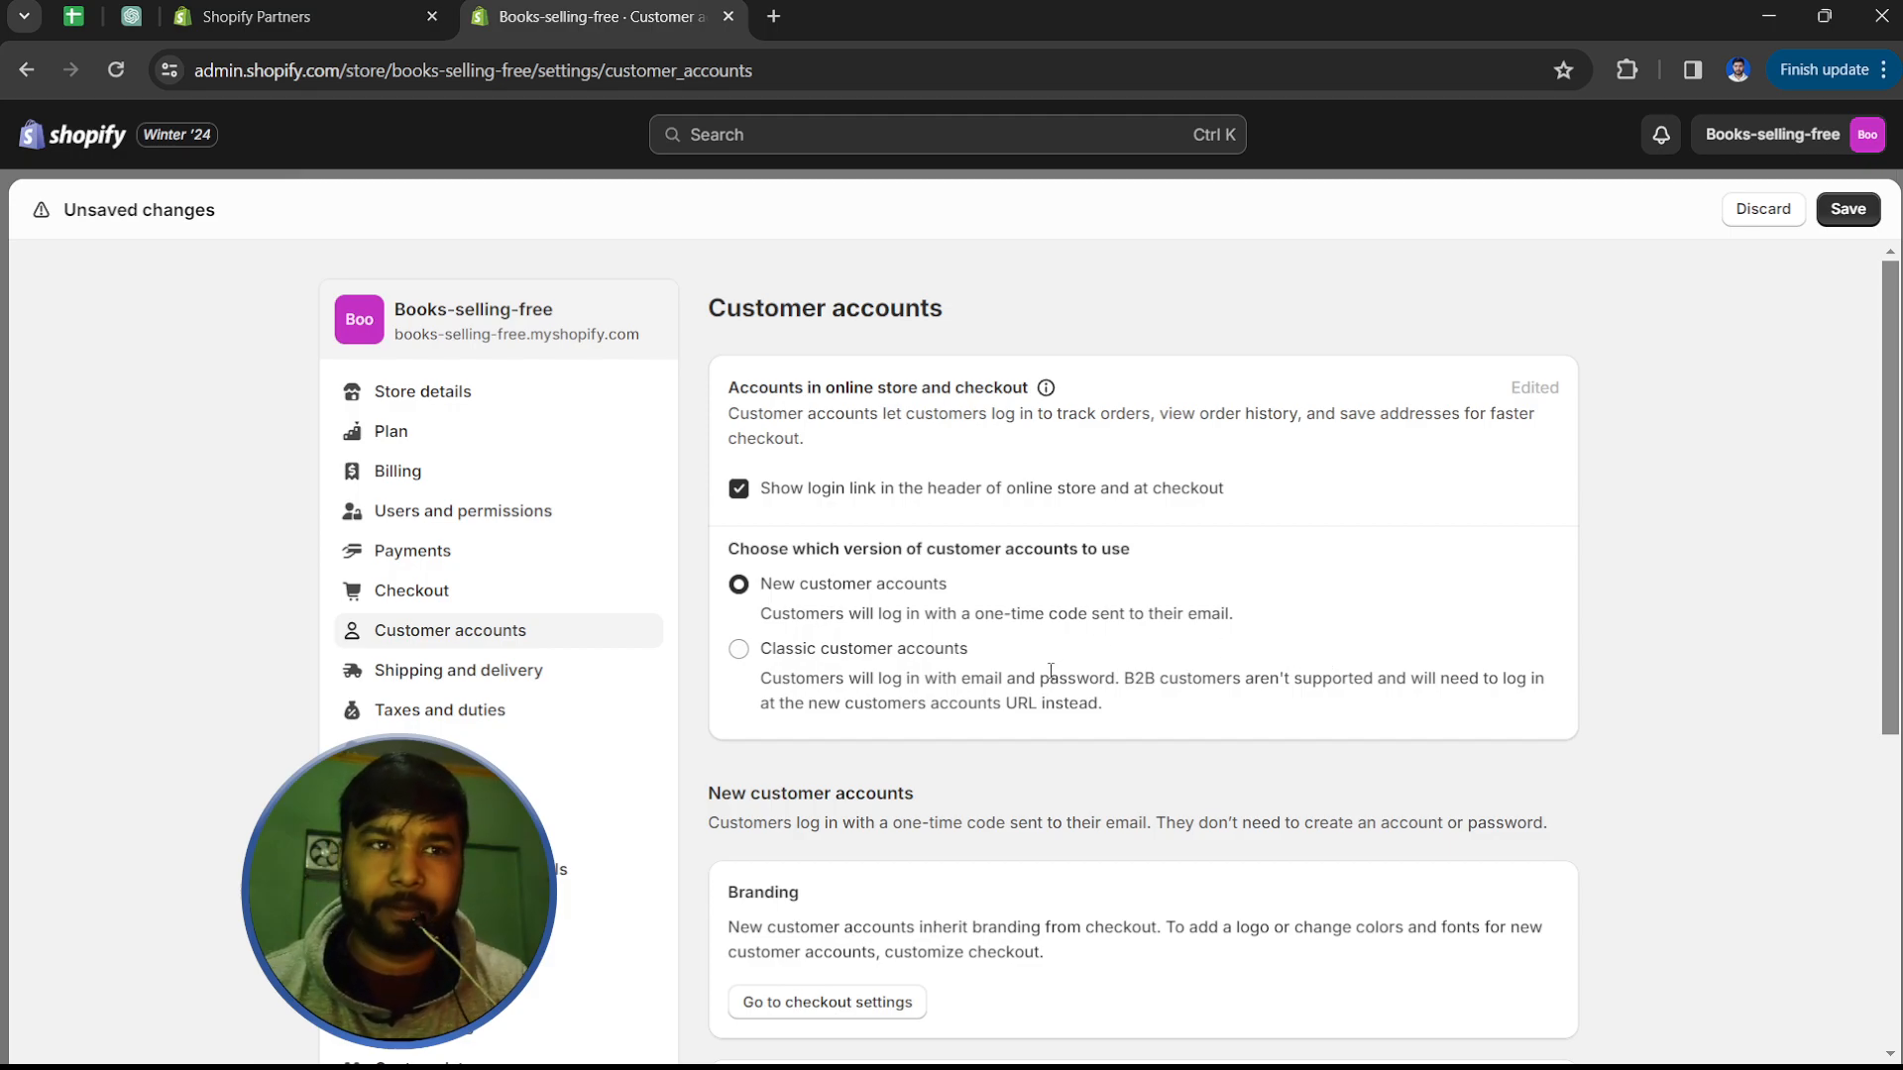
Step: Examine the new customer accounts section, including its branding, self-serve returns and URL options
scroll(1050, 671, down, 1)
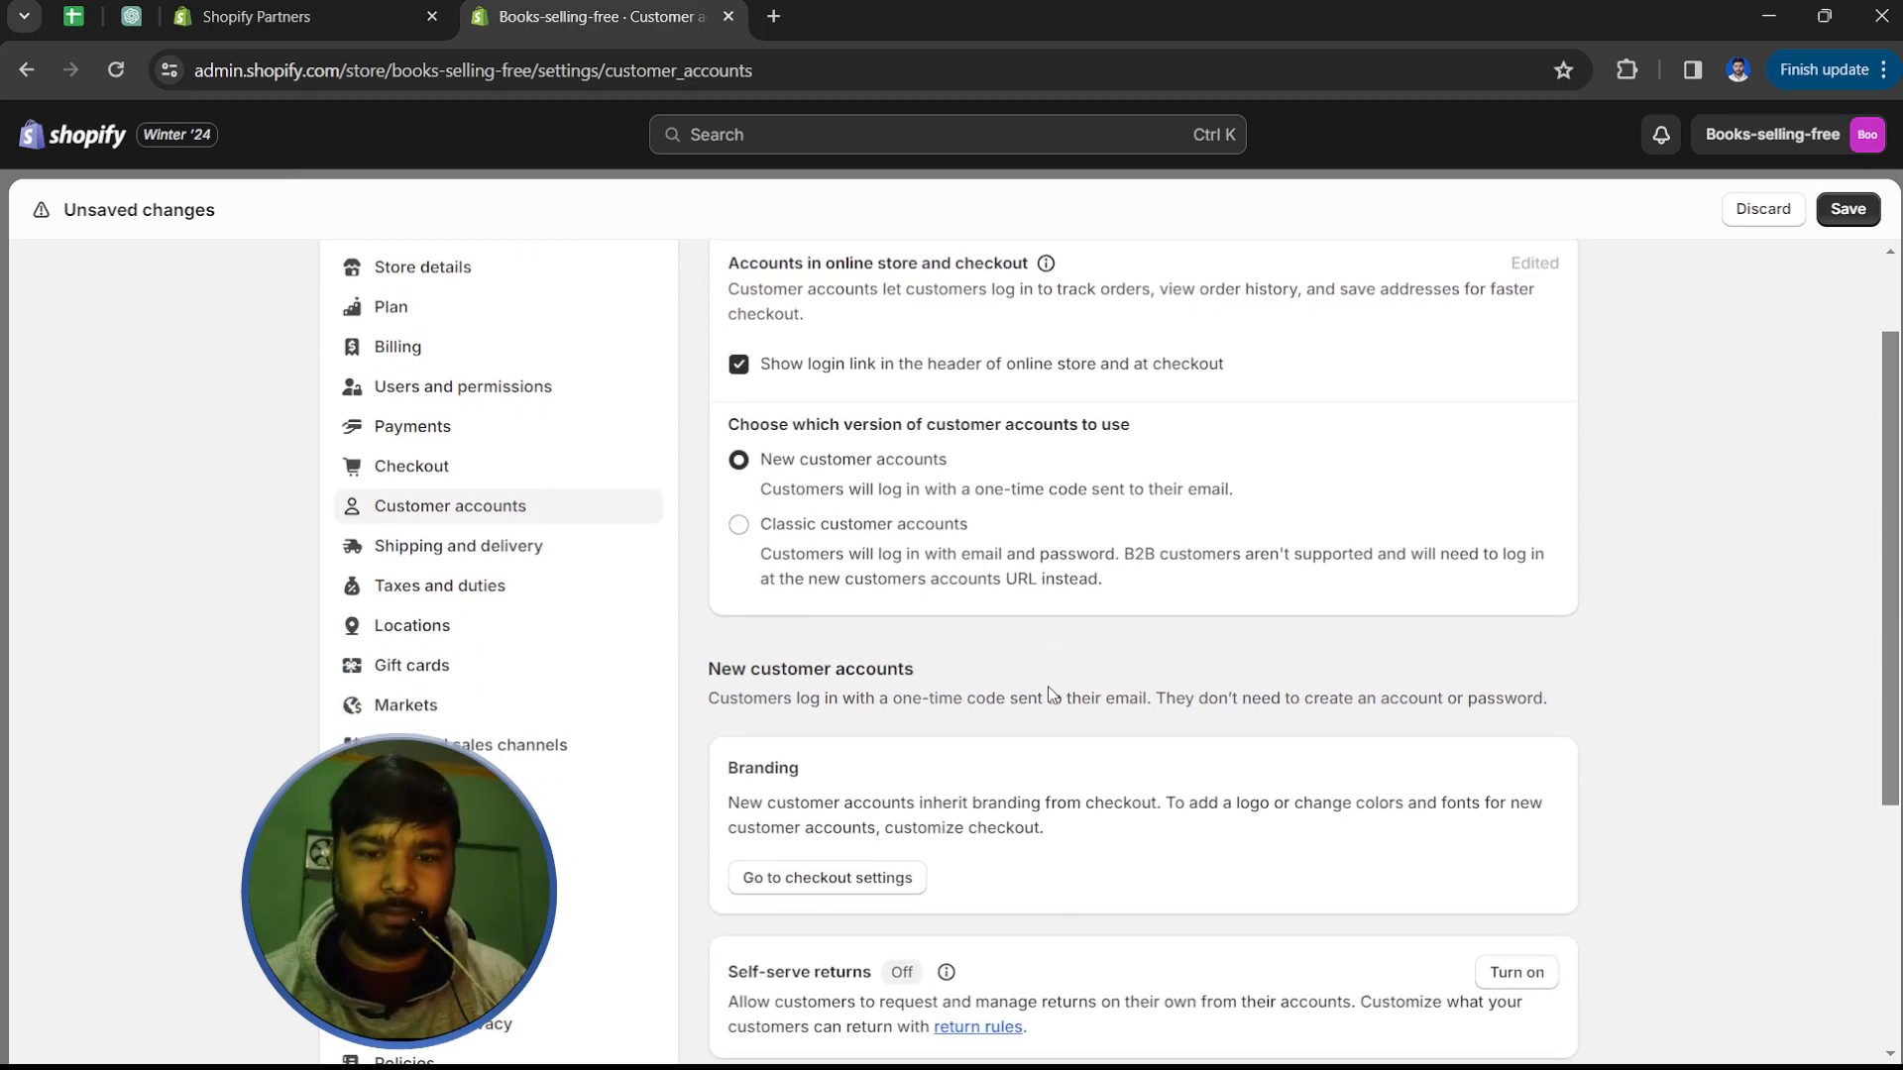
scroll(1049, 686, down, 1)
drag(772, 546, 959, 548)
scroll(964, 573, up, 2)
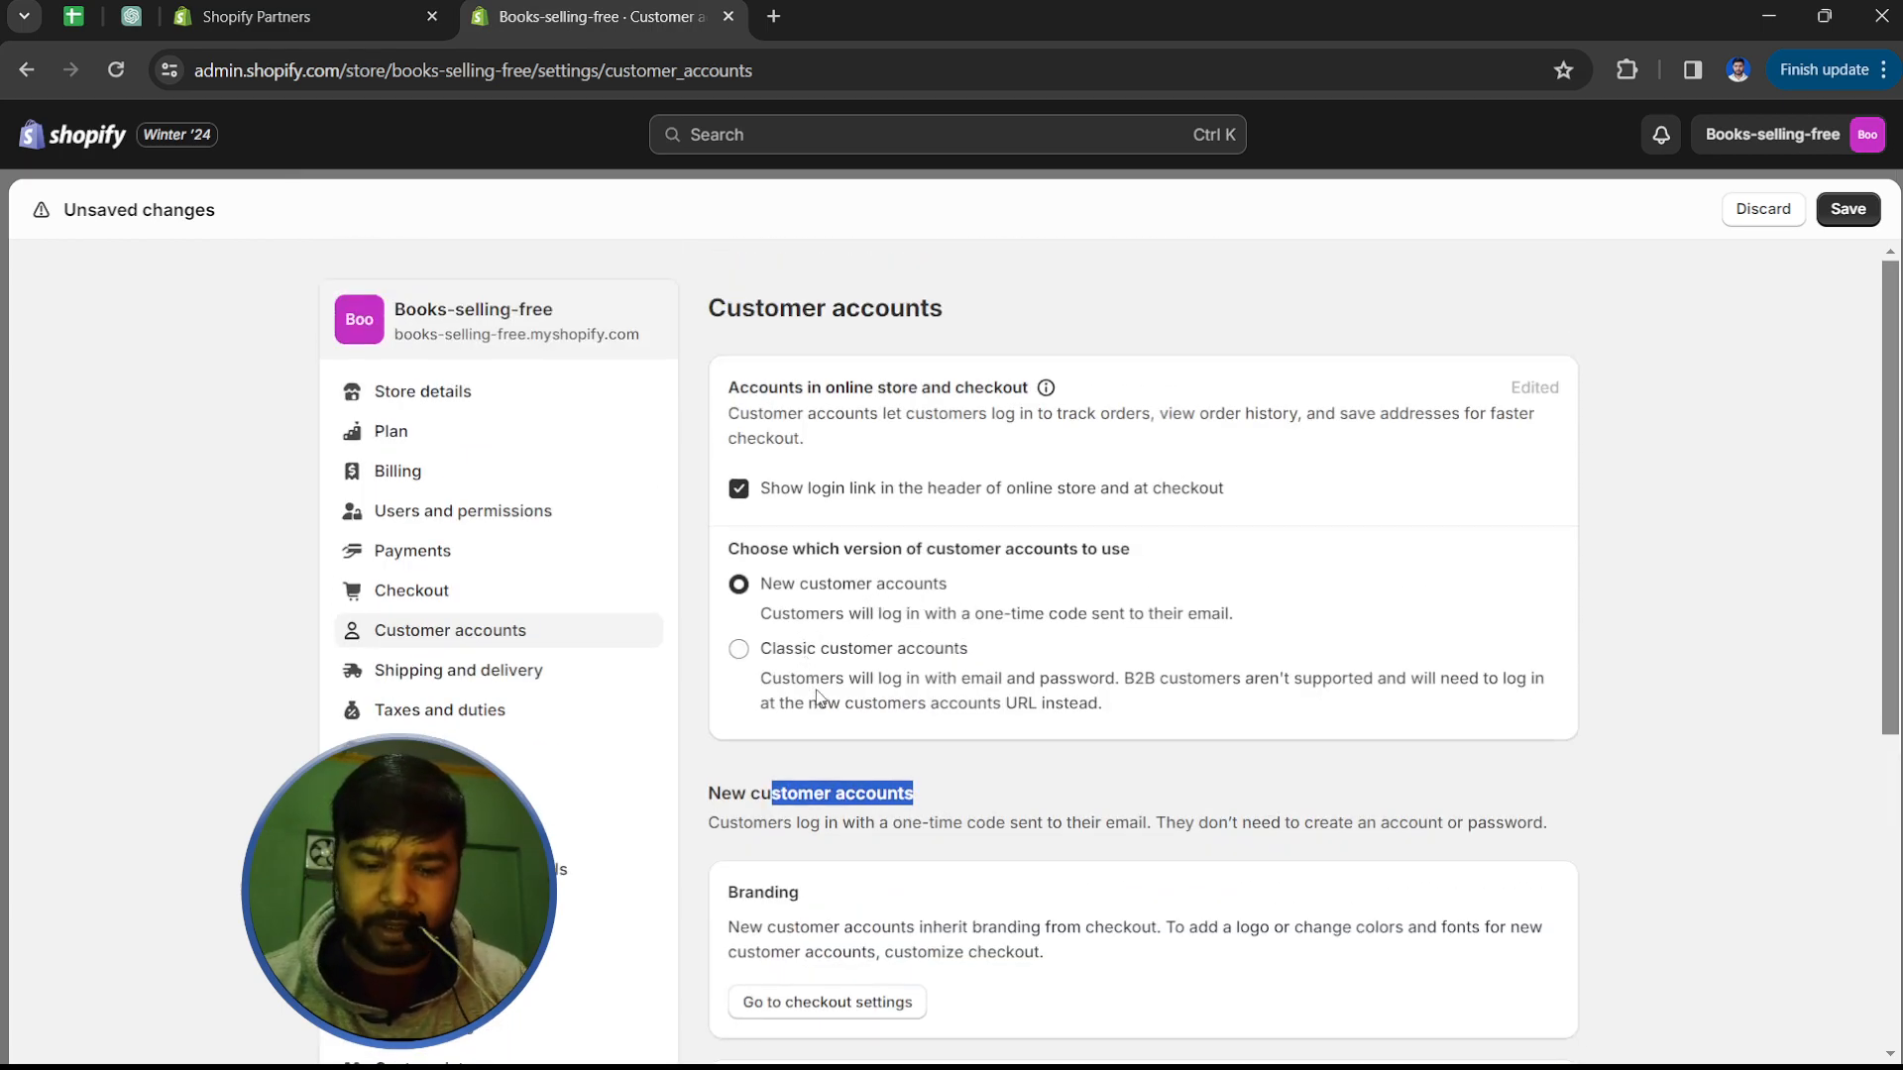
scroll(818, 685, down, 4)
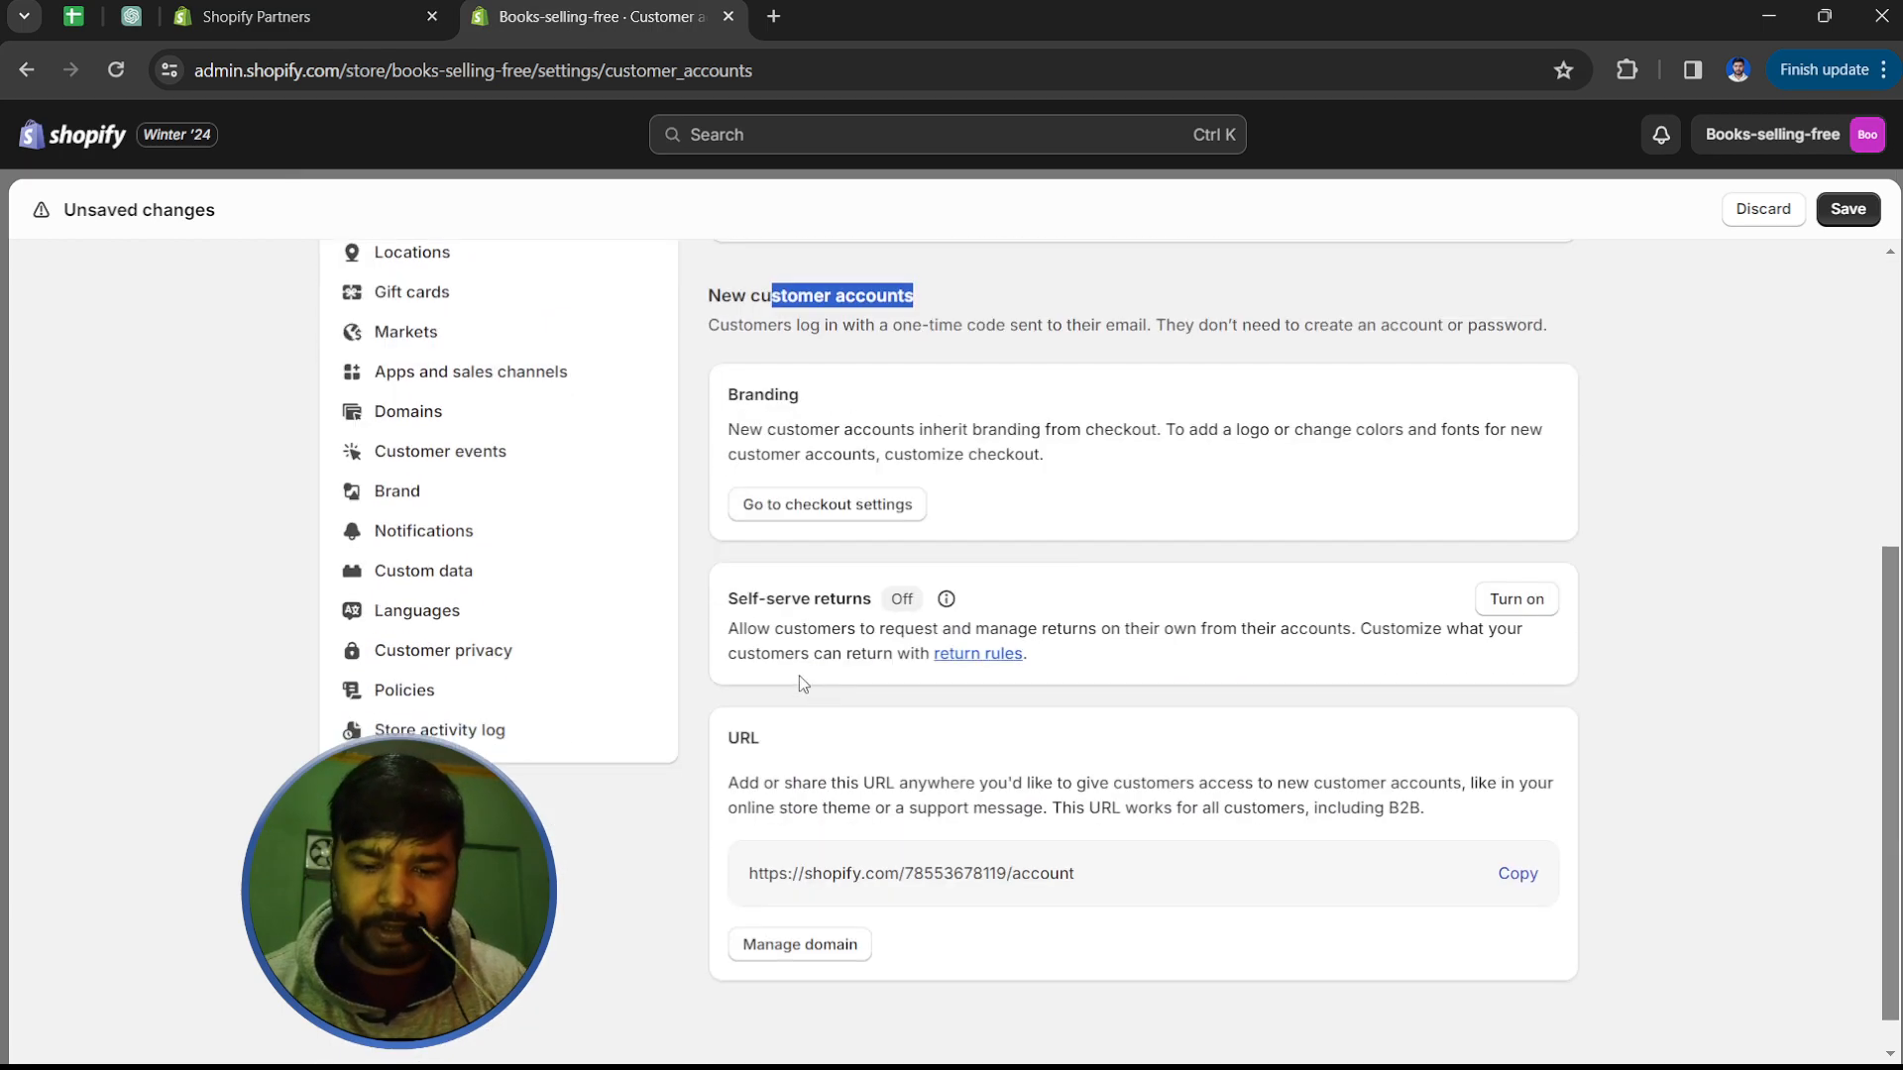
Step: Follow the Branding section's link to the checkout settings, look through them, and return to the Customer accounts settings
click(812, 507)
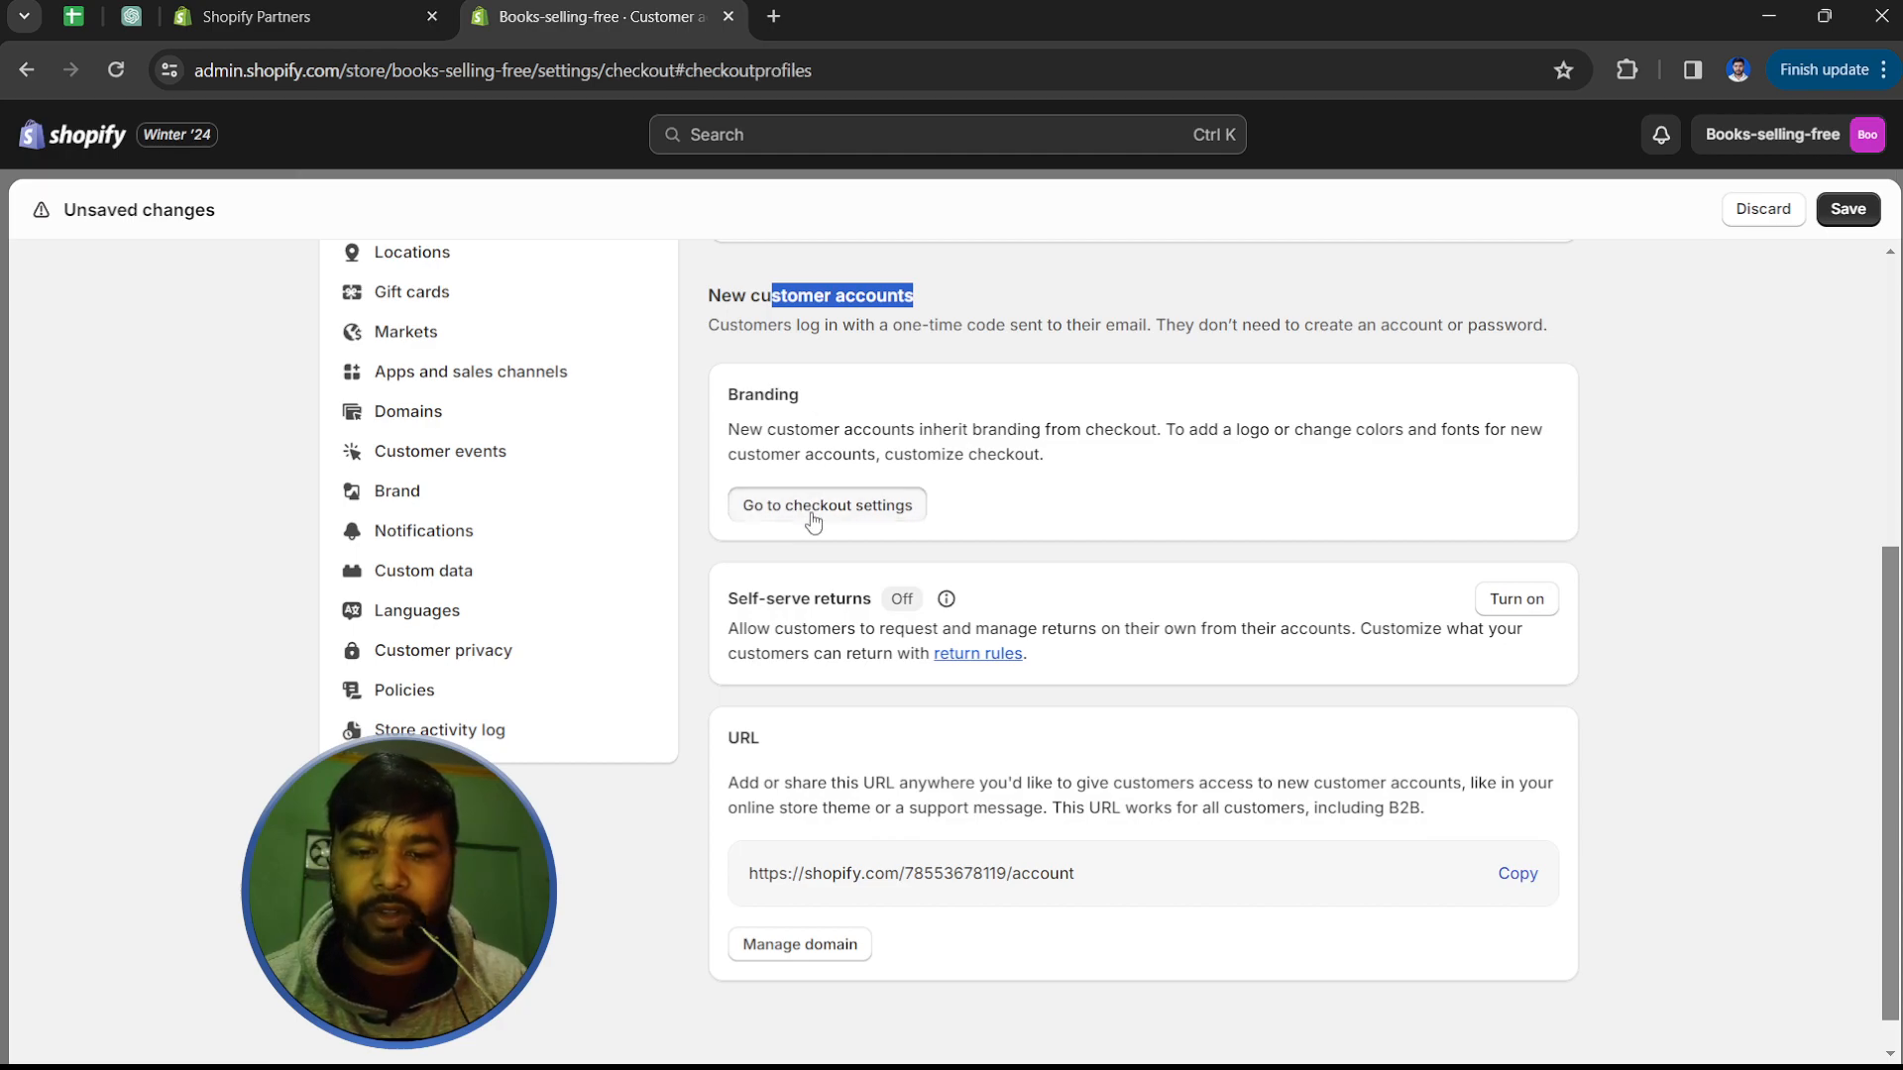
scroll(1041, 637, down, 4)
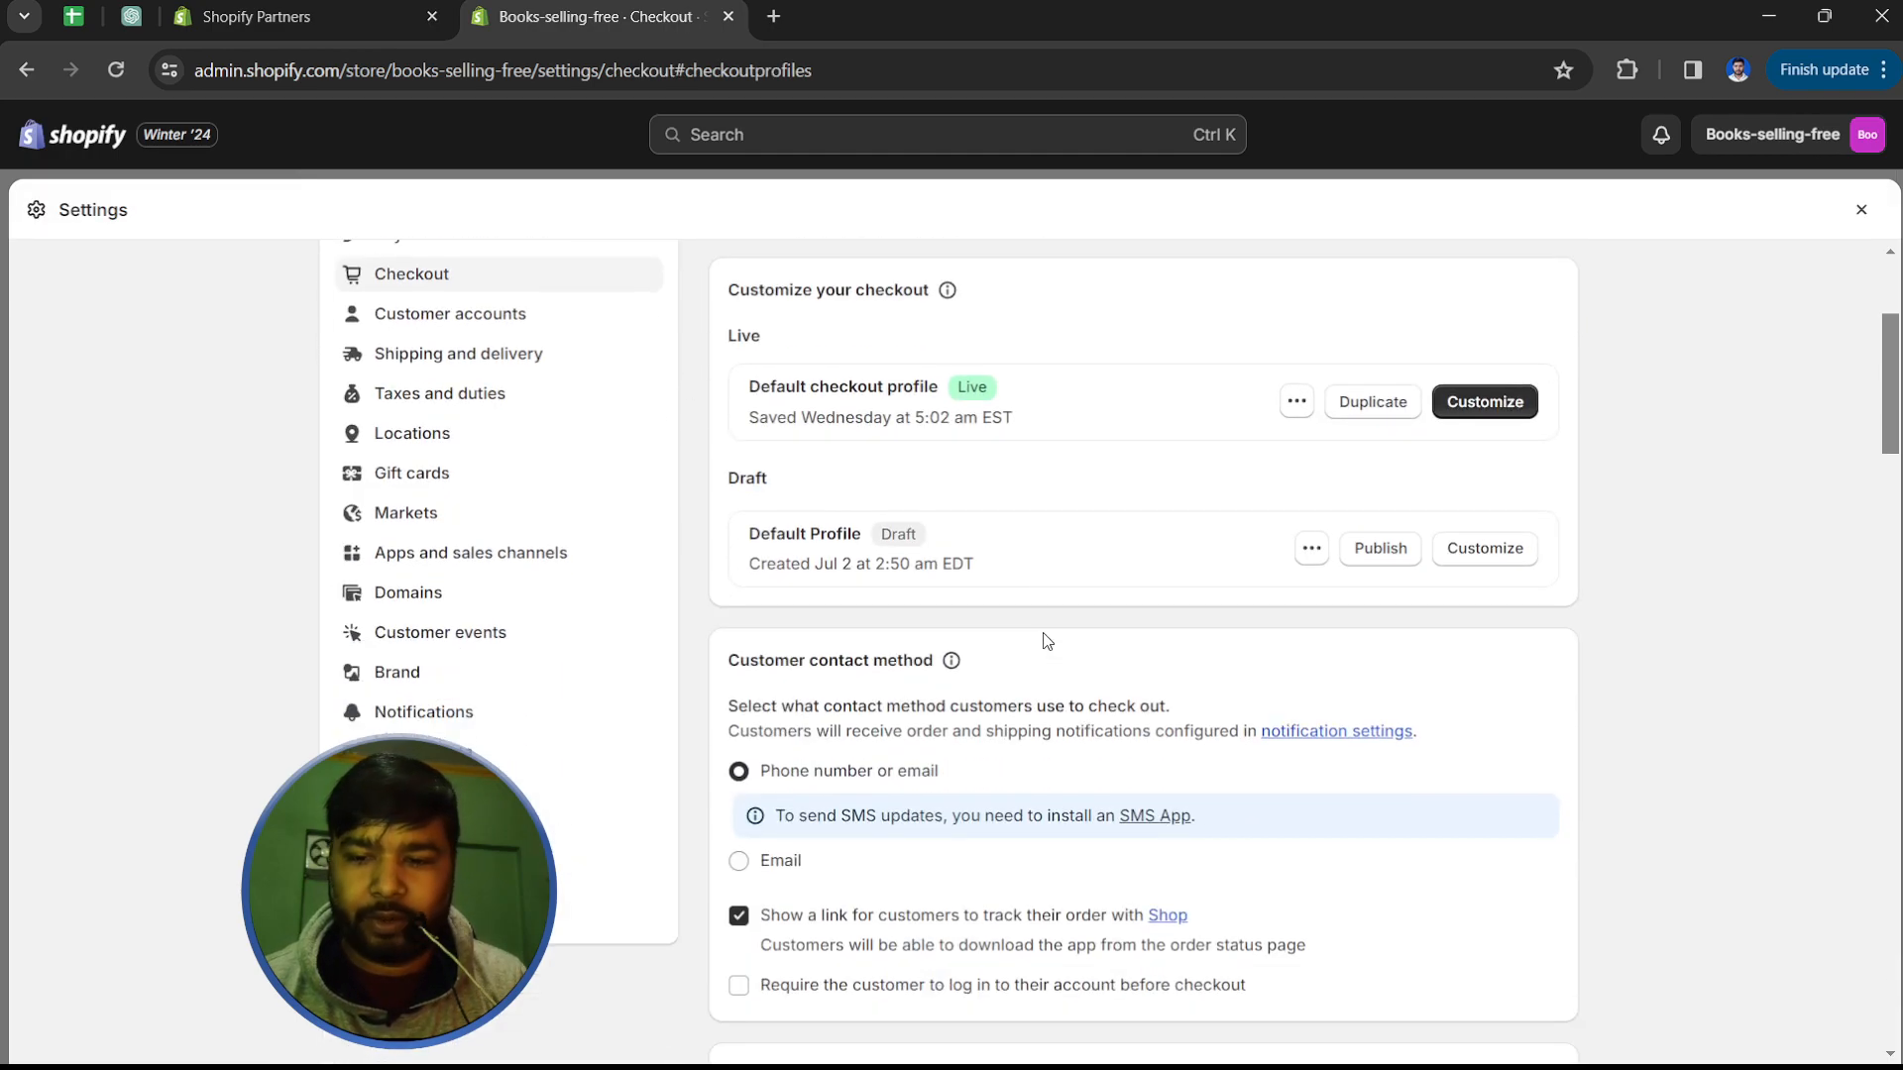
scroll(1051, 674, down, 5)
scroll(1053, 677, down, 20)
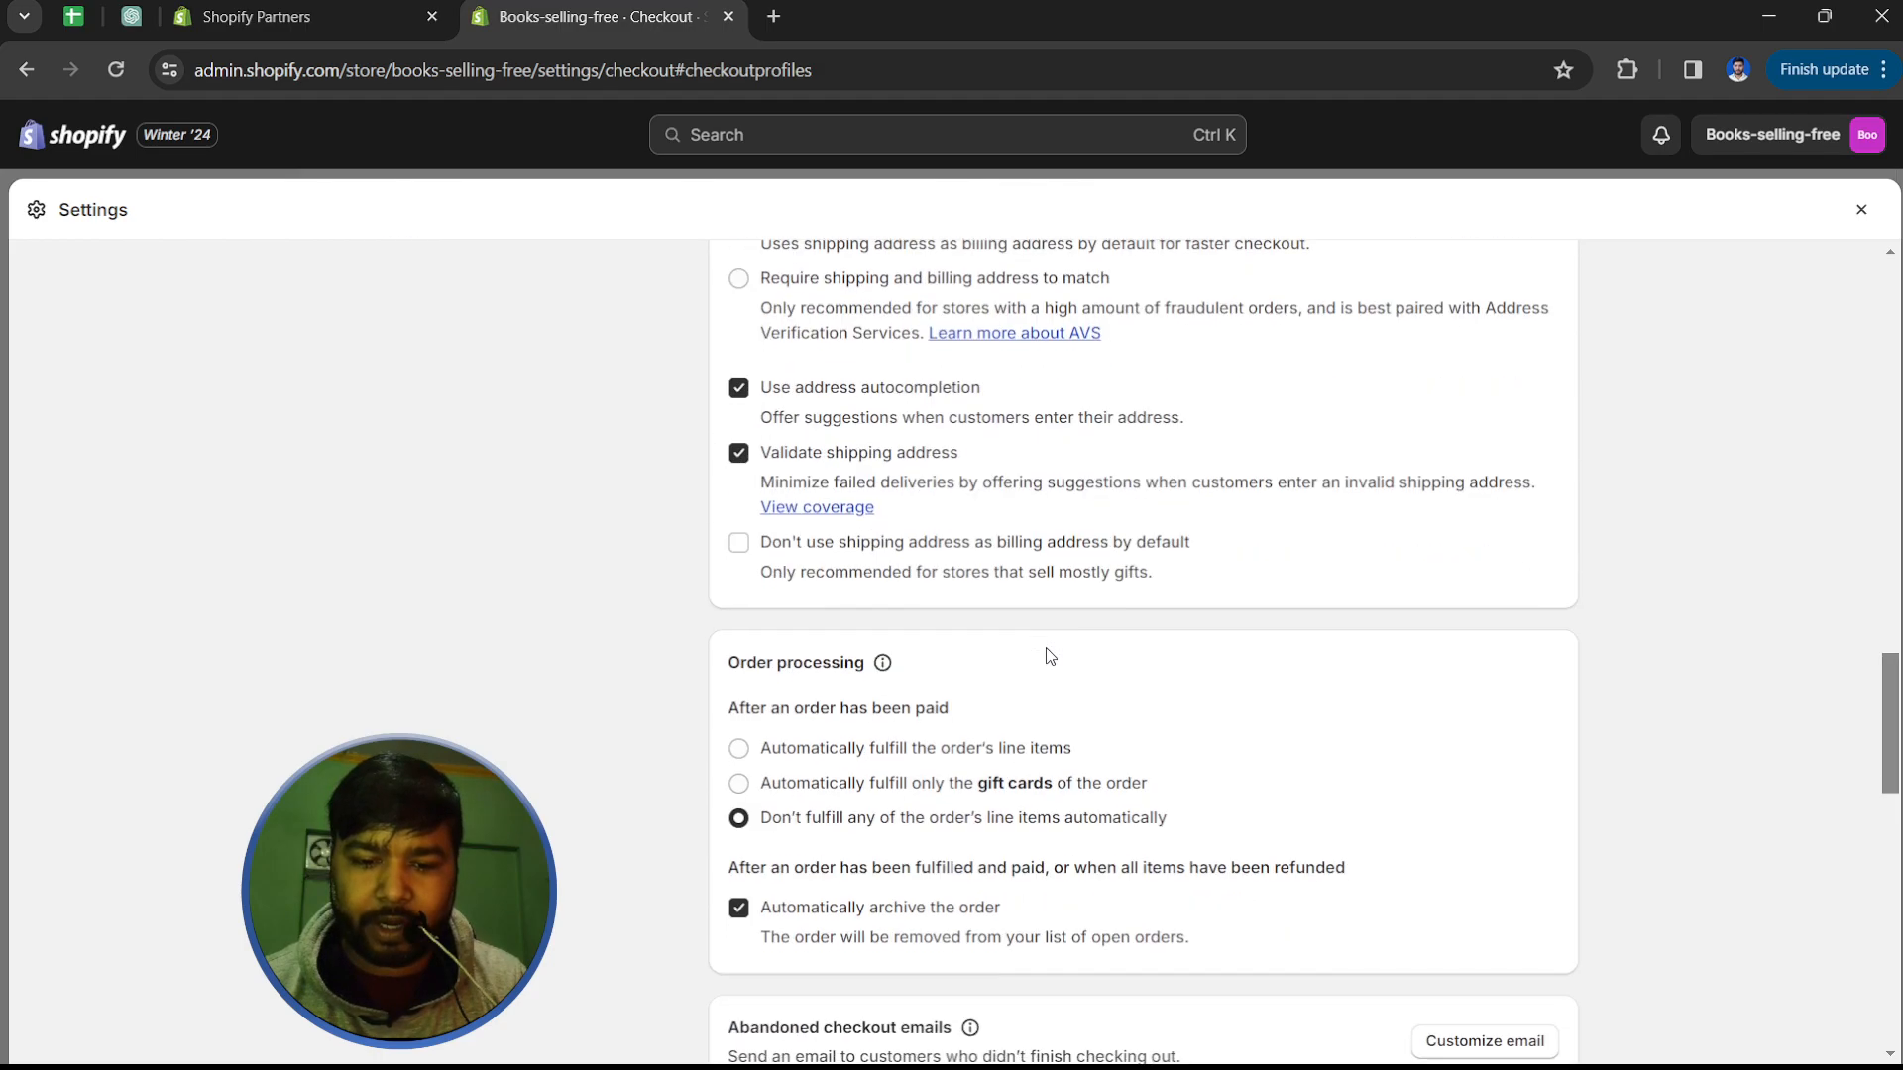
scroll(1026, 608, up, 20)
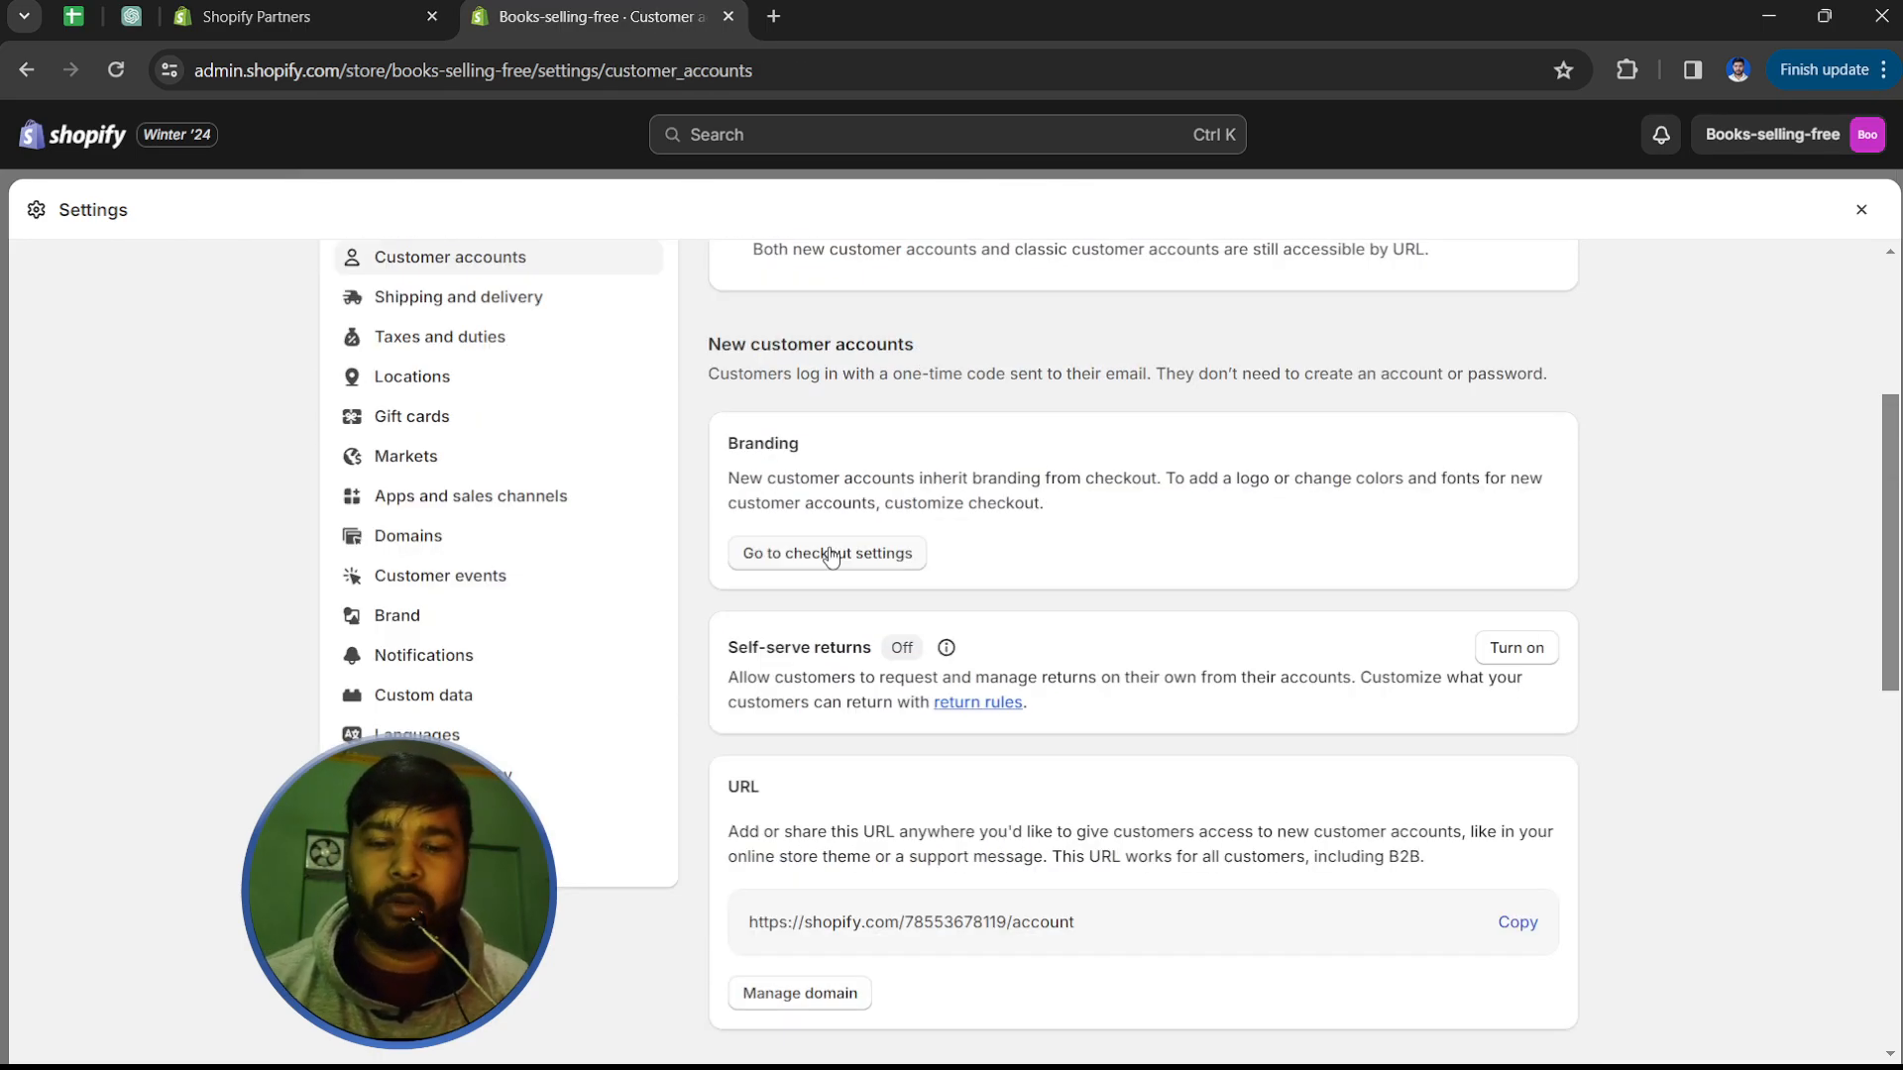
Step: Review the self-serve returns option, the new customer accounts URL and the classic customer accounts section
scroll(838, 553, down, 3)
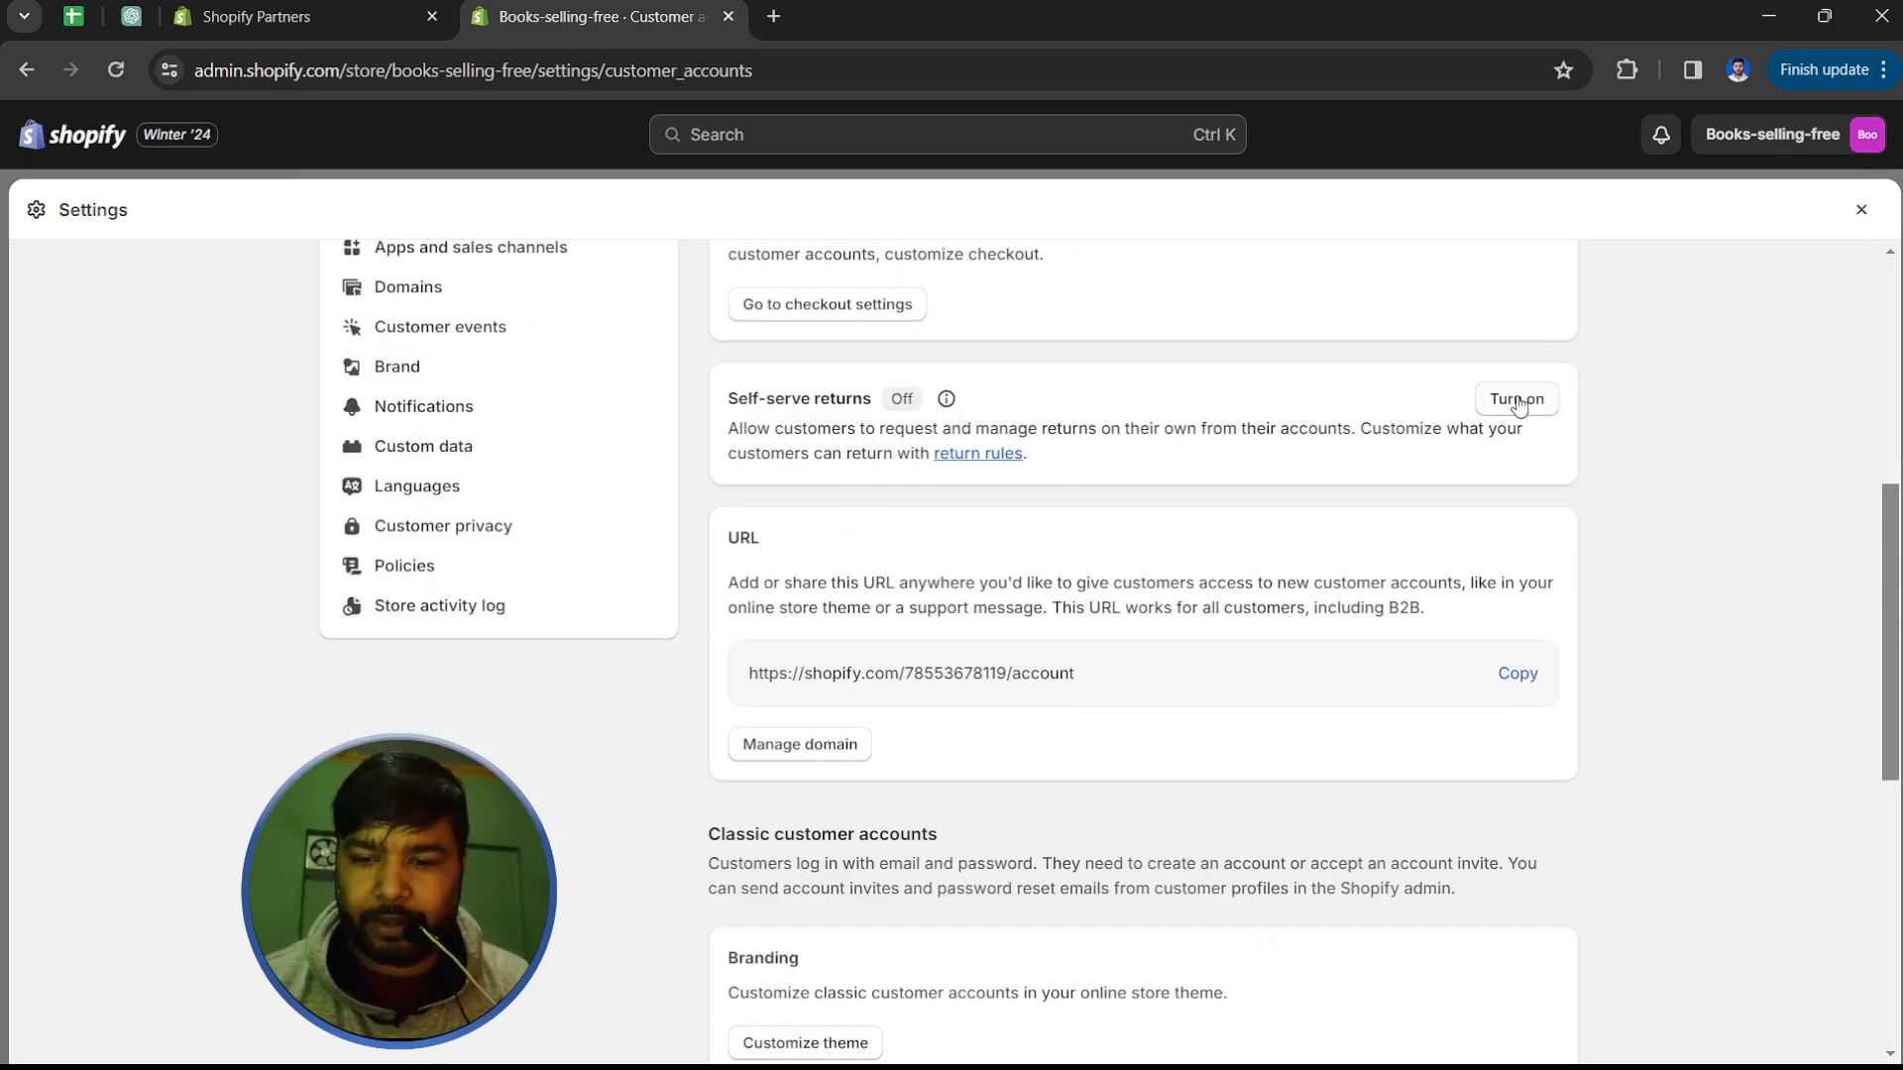
drag(754, 407, 883, 403)
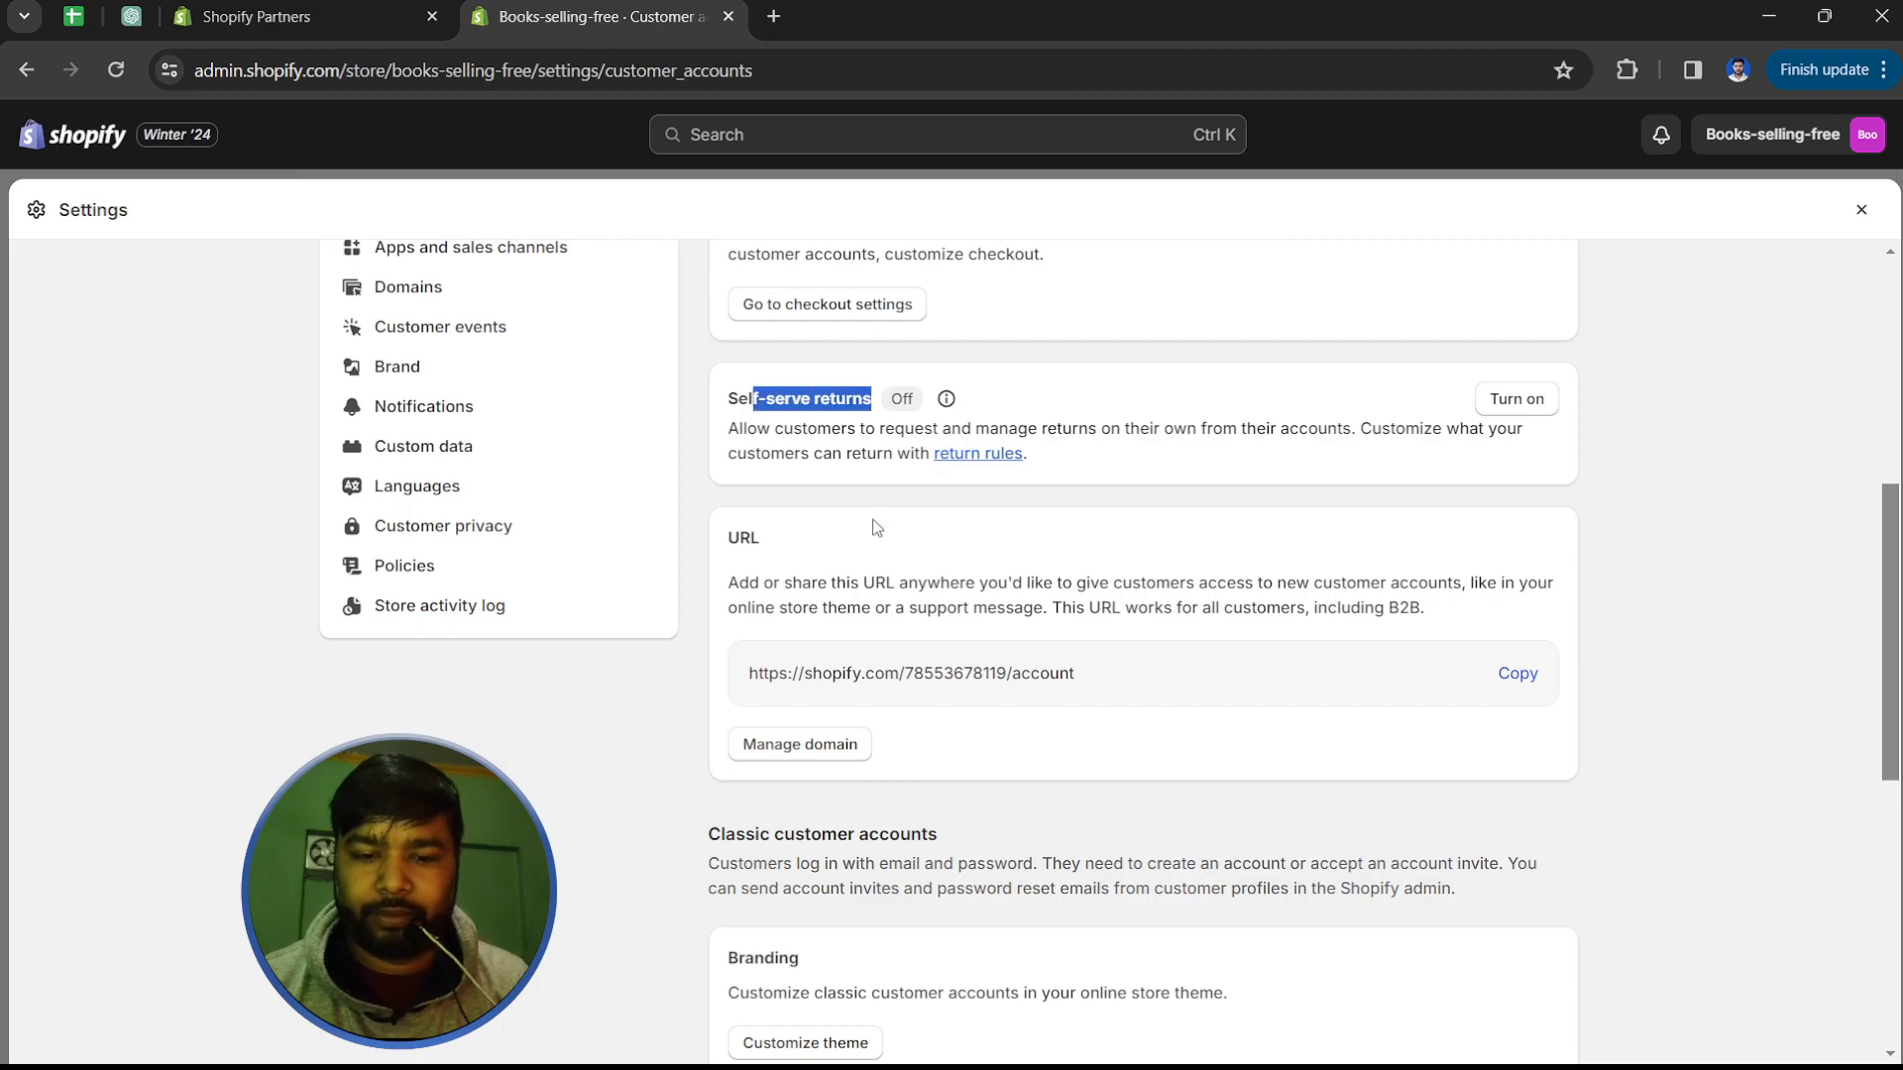
scroll(881, 515, down, 3)
triple_click(839, 426)
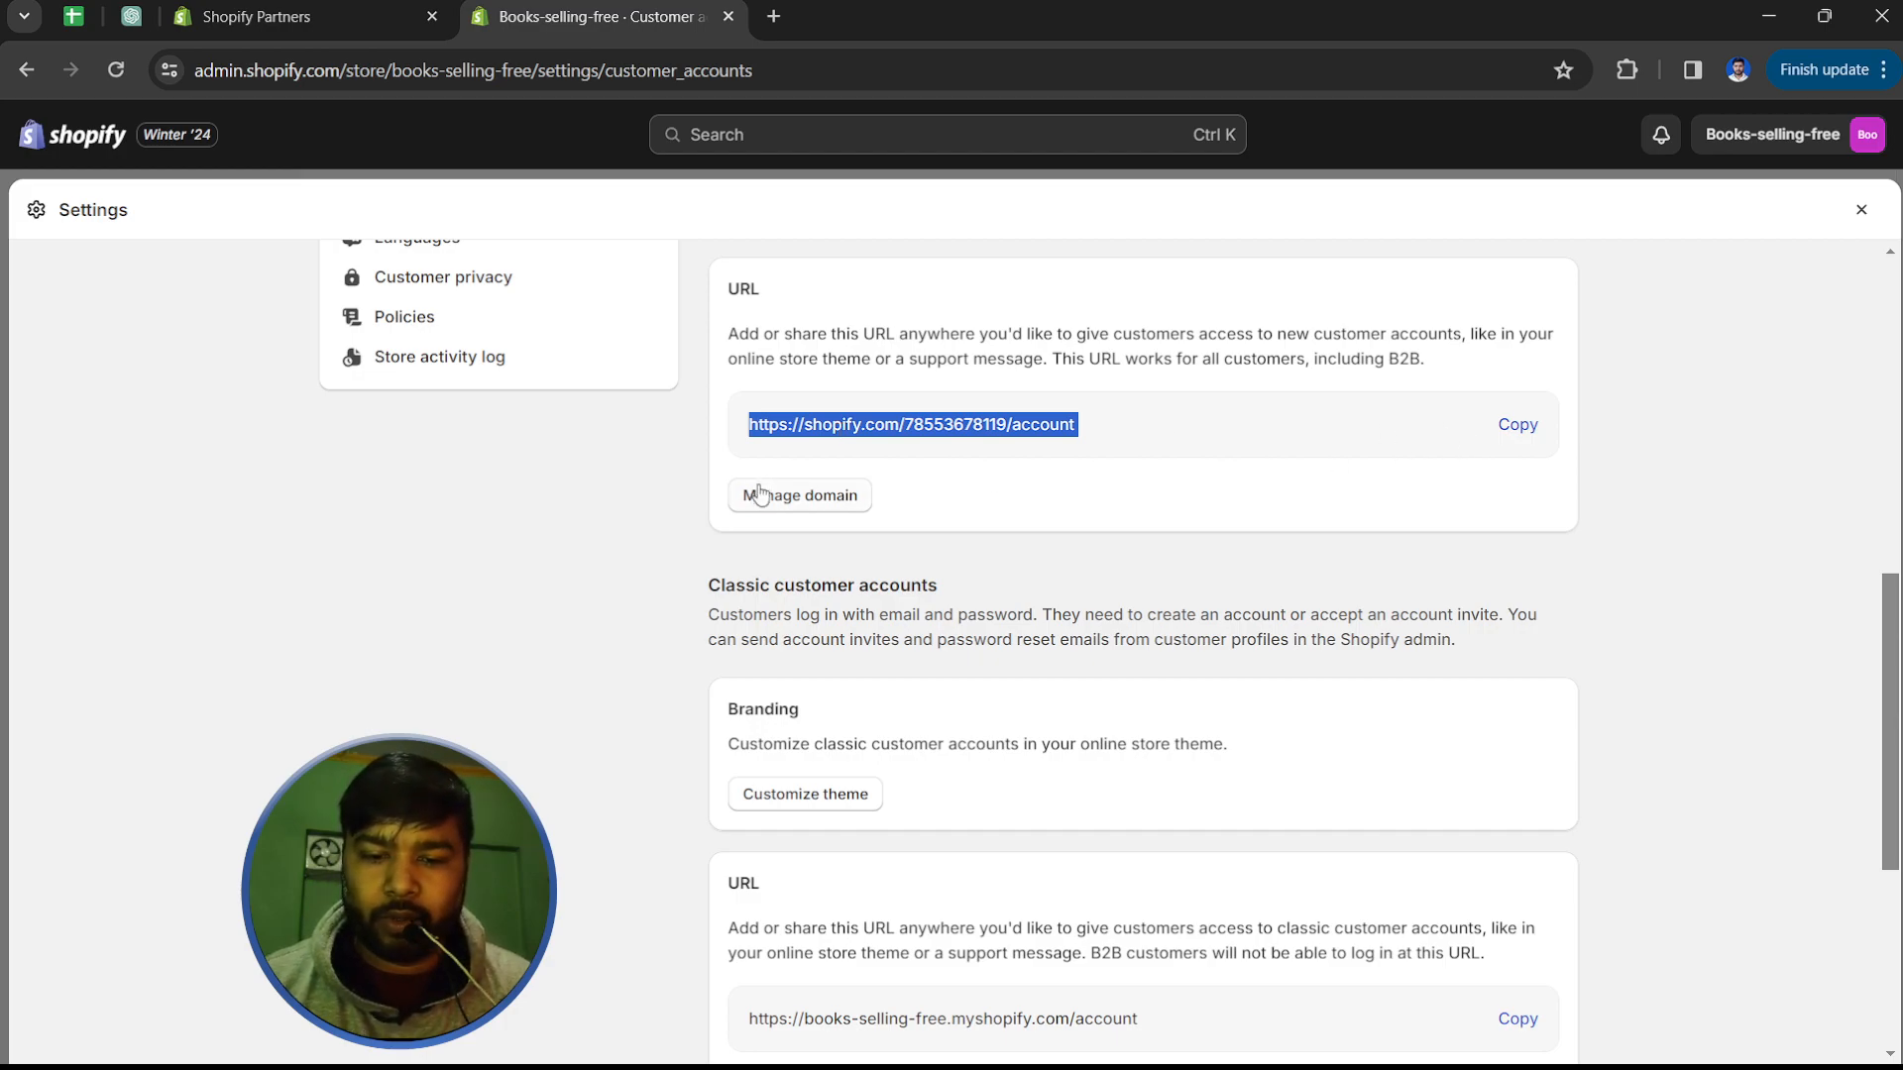
drag(904, 426, 735, 433)
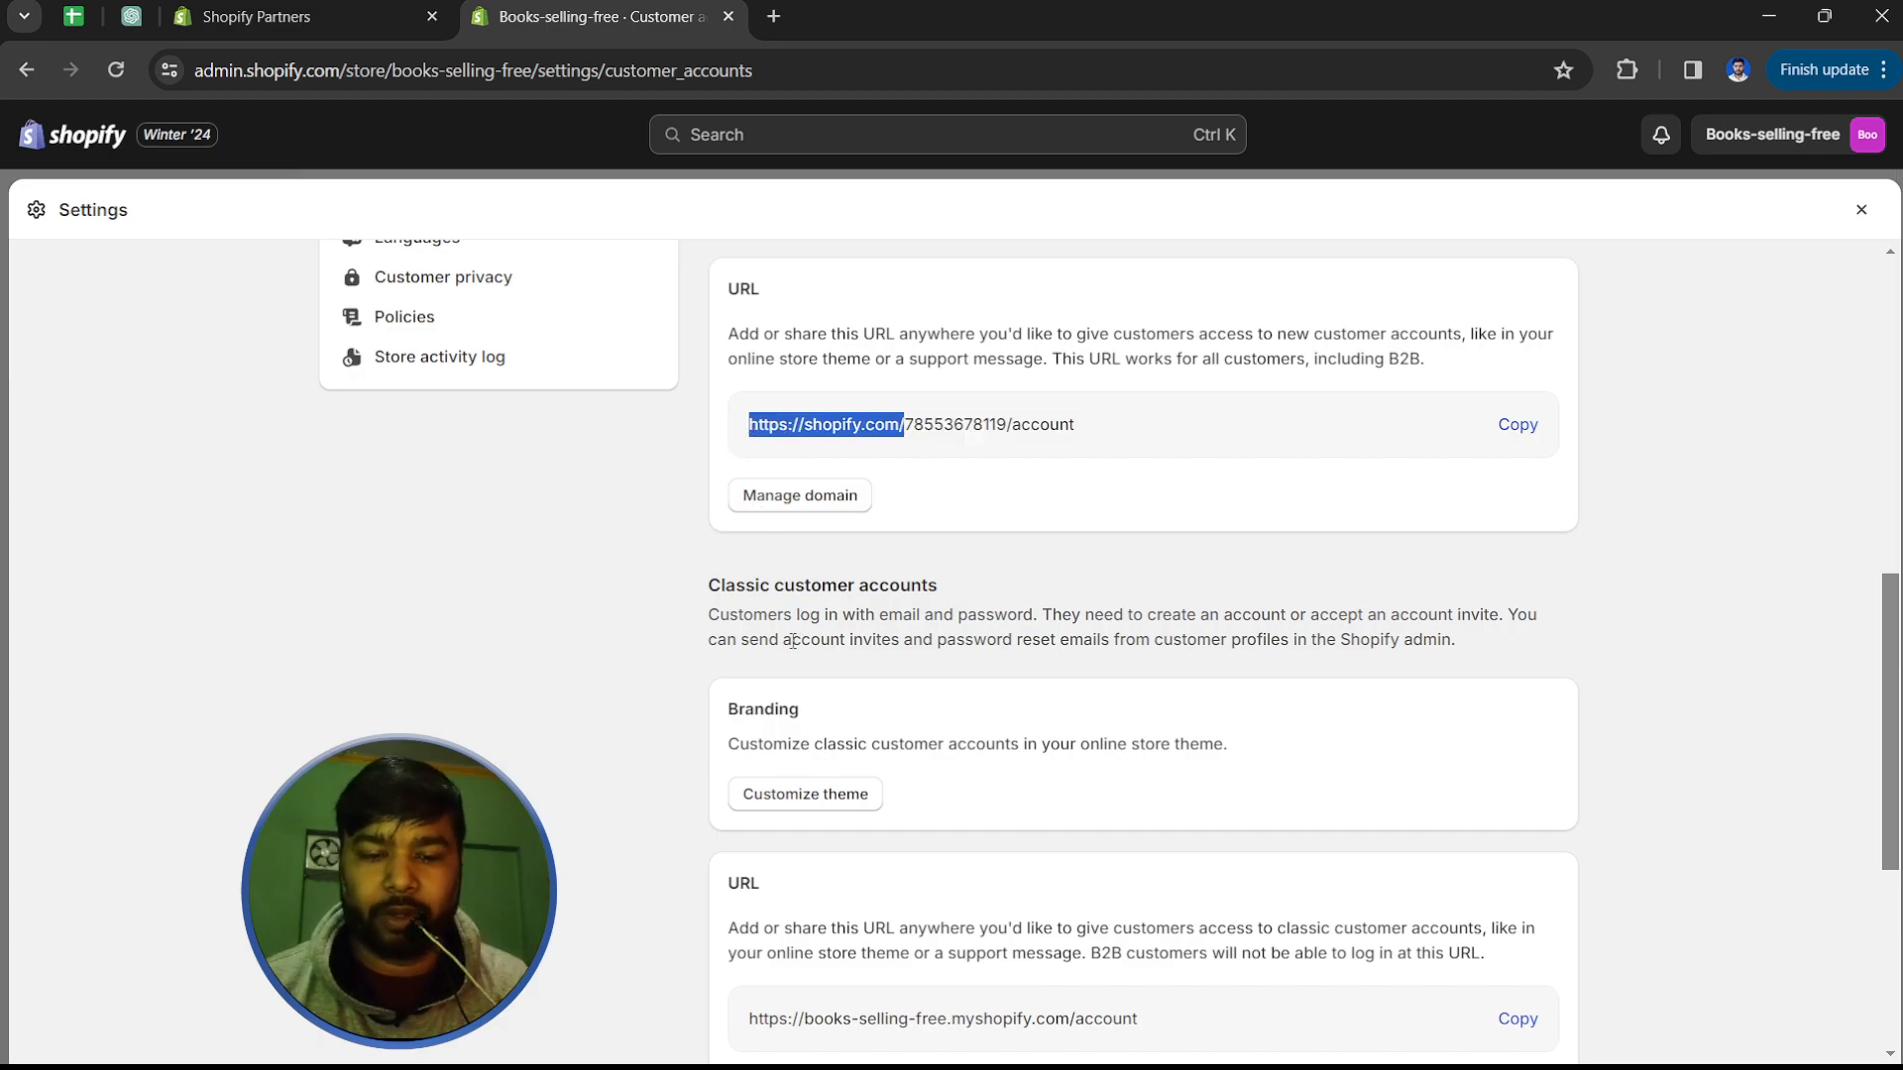
scroll(784, 577, down, 2)
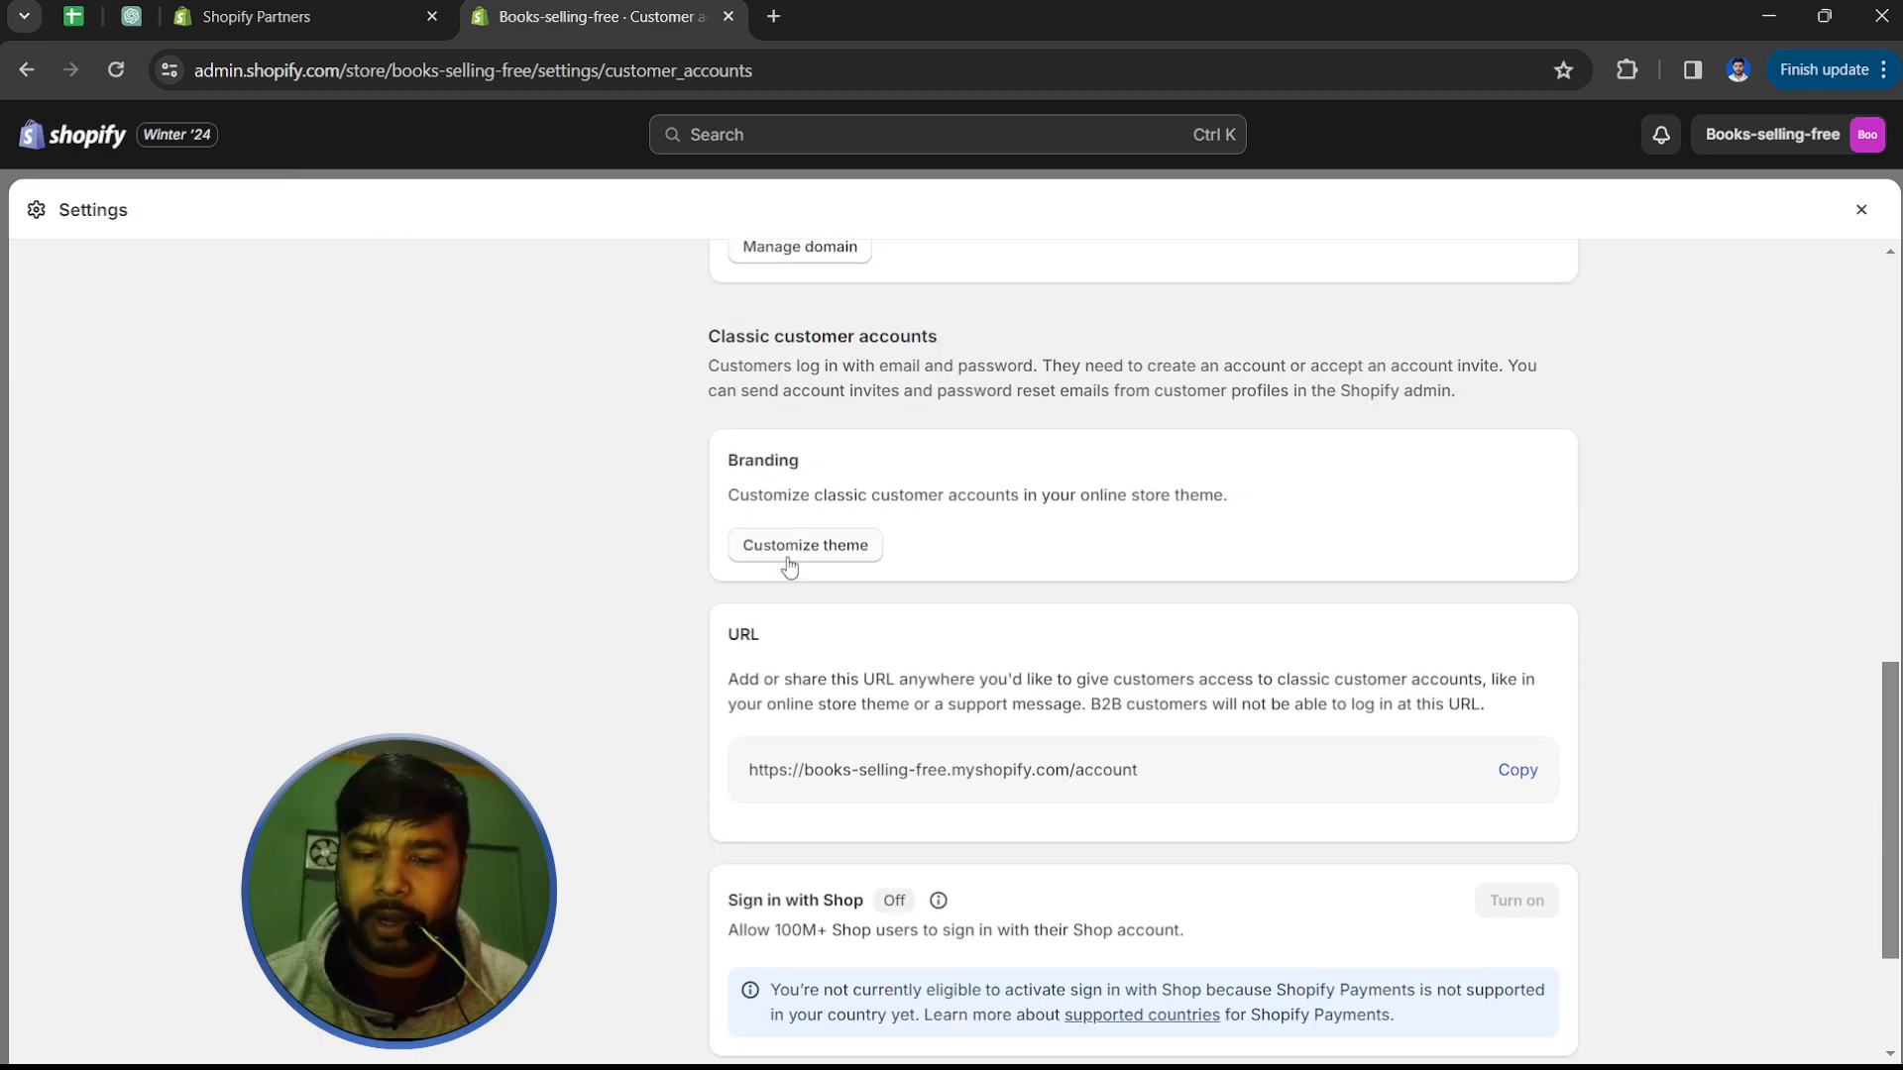
Step: Open the classic customer login page in the theme editor, view the available header sections, and return to Customer accounts
click(831, 555)
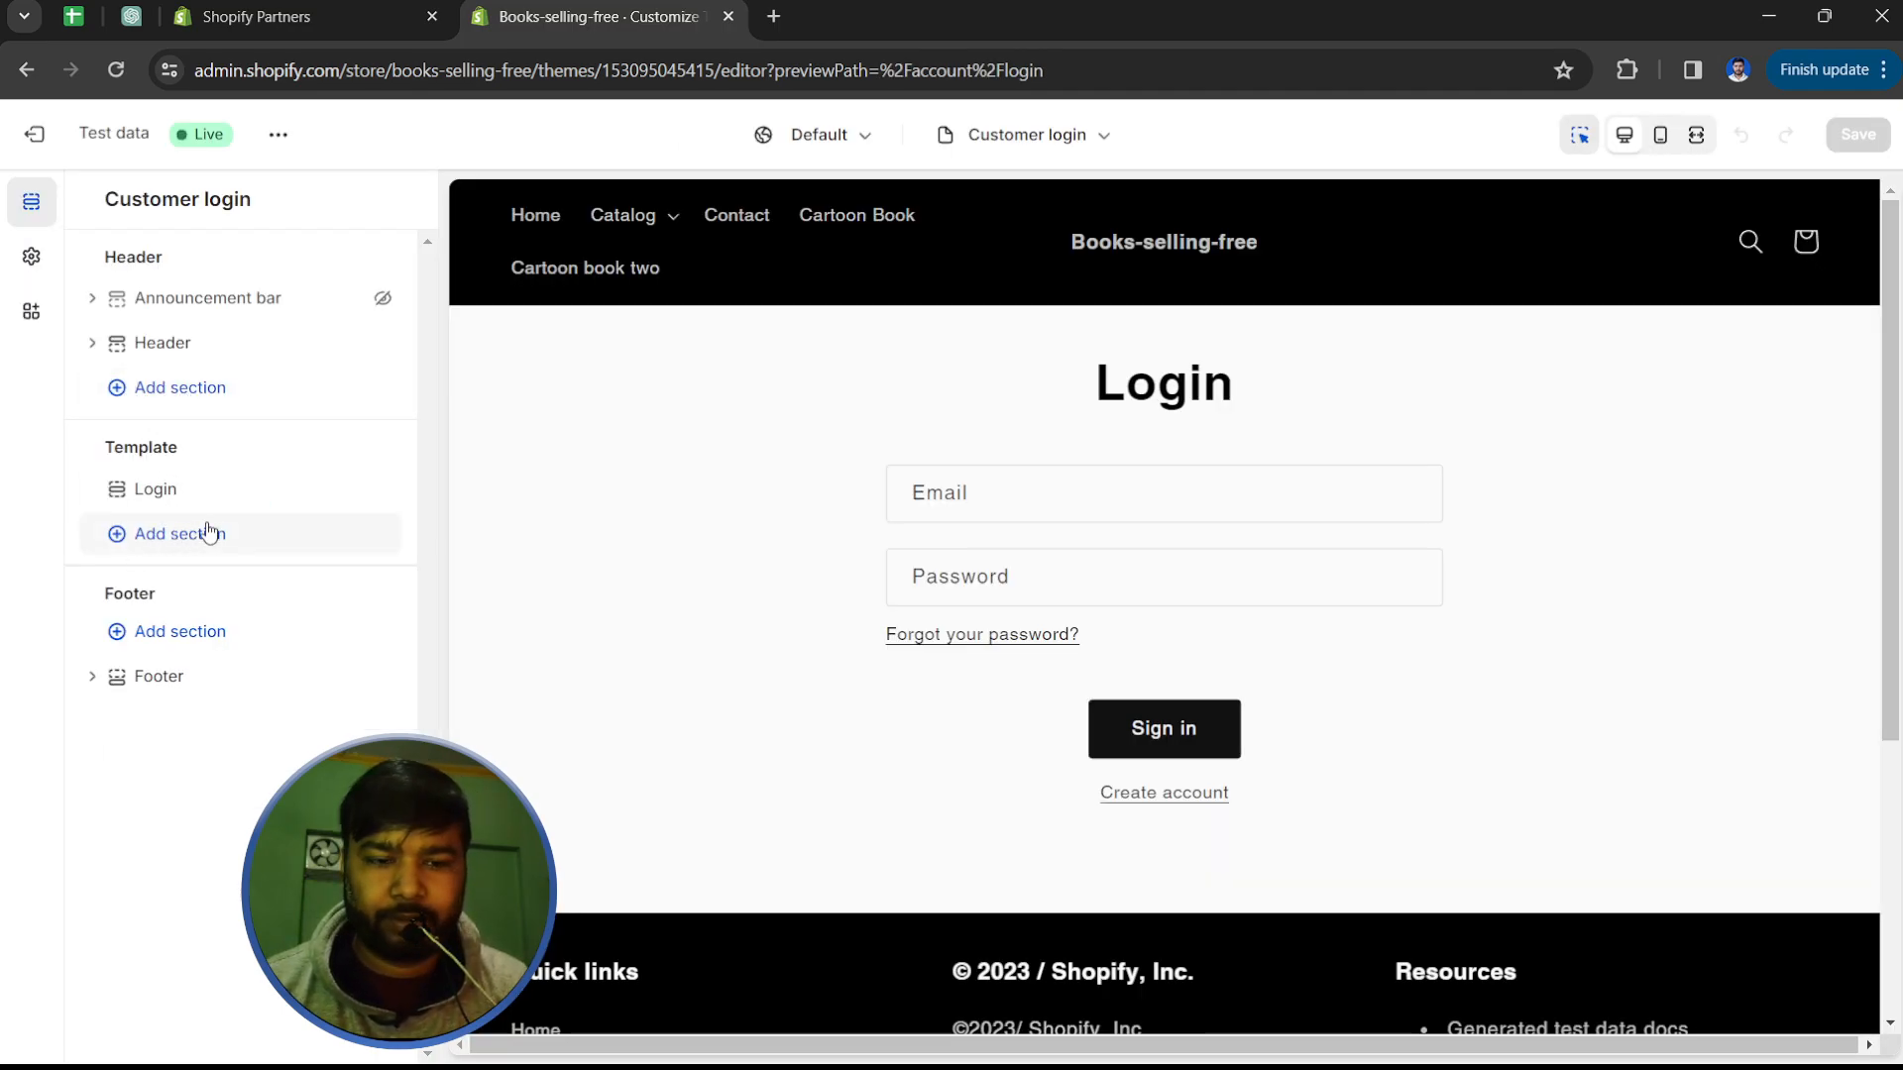
click(193, 397)
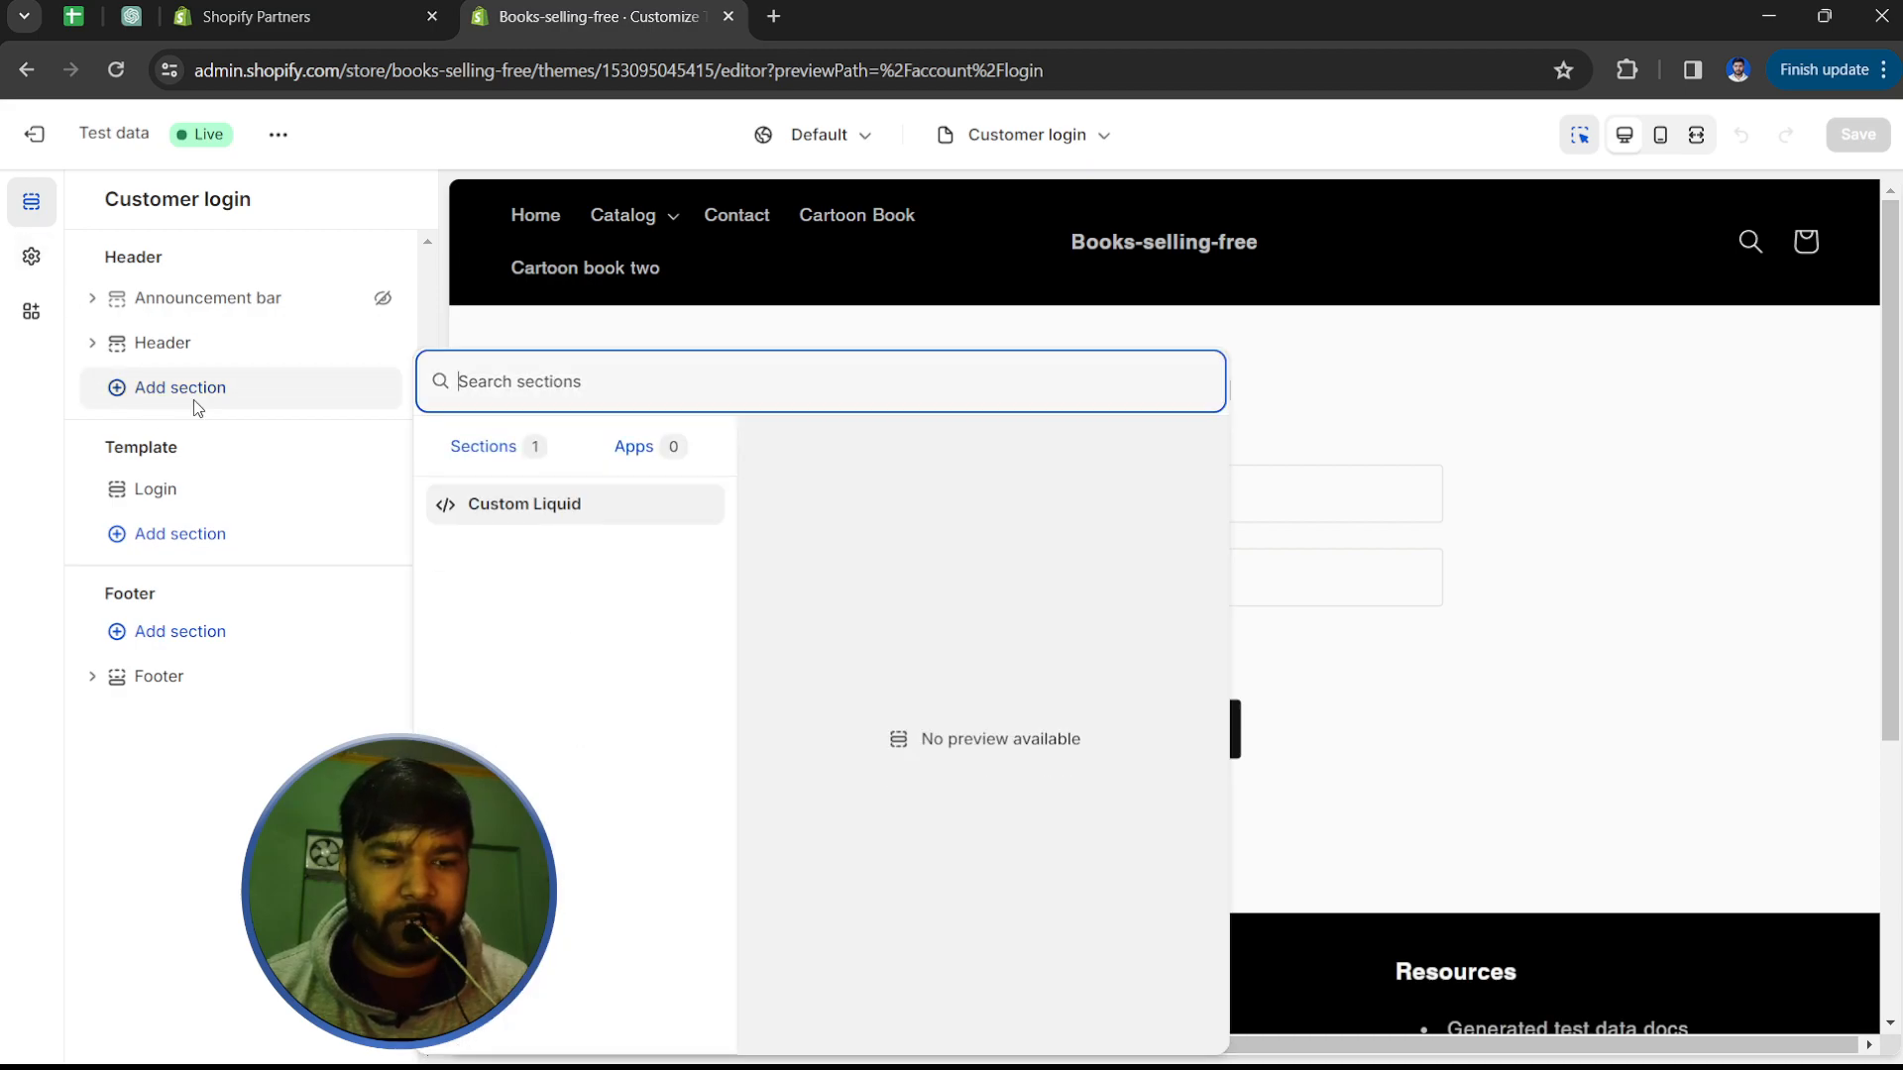
click(1473, 545)
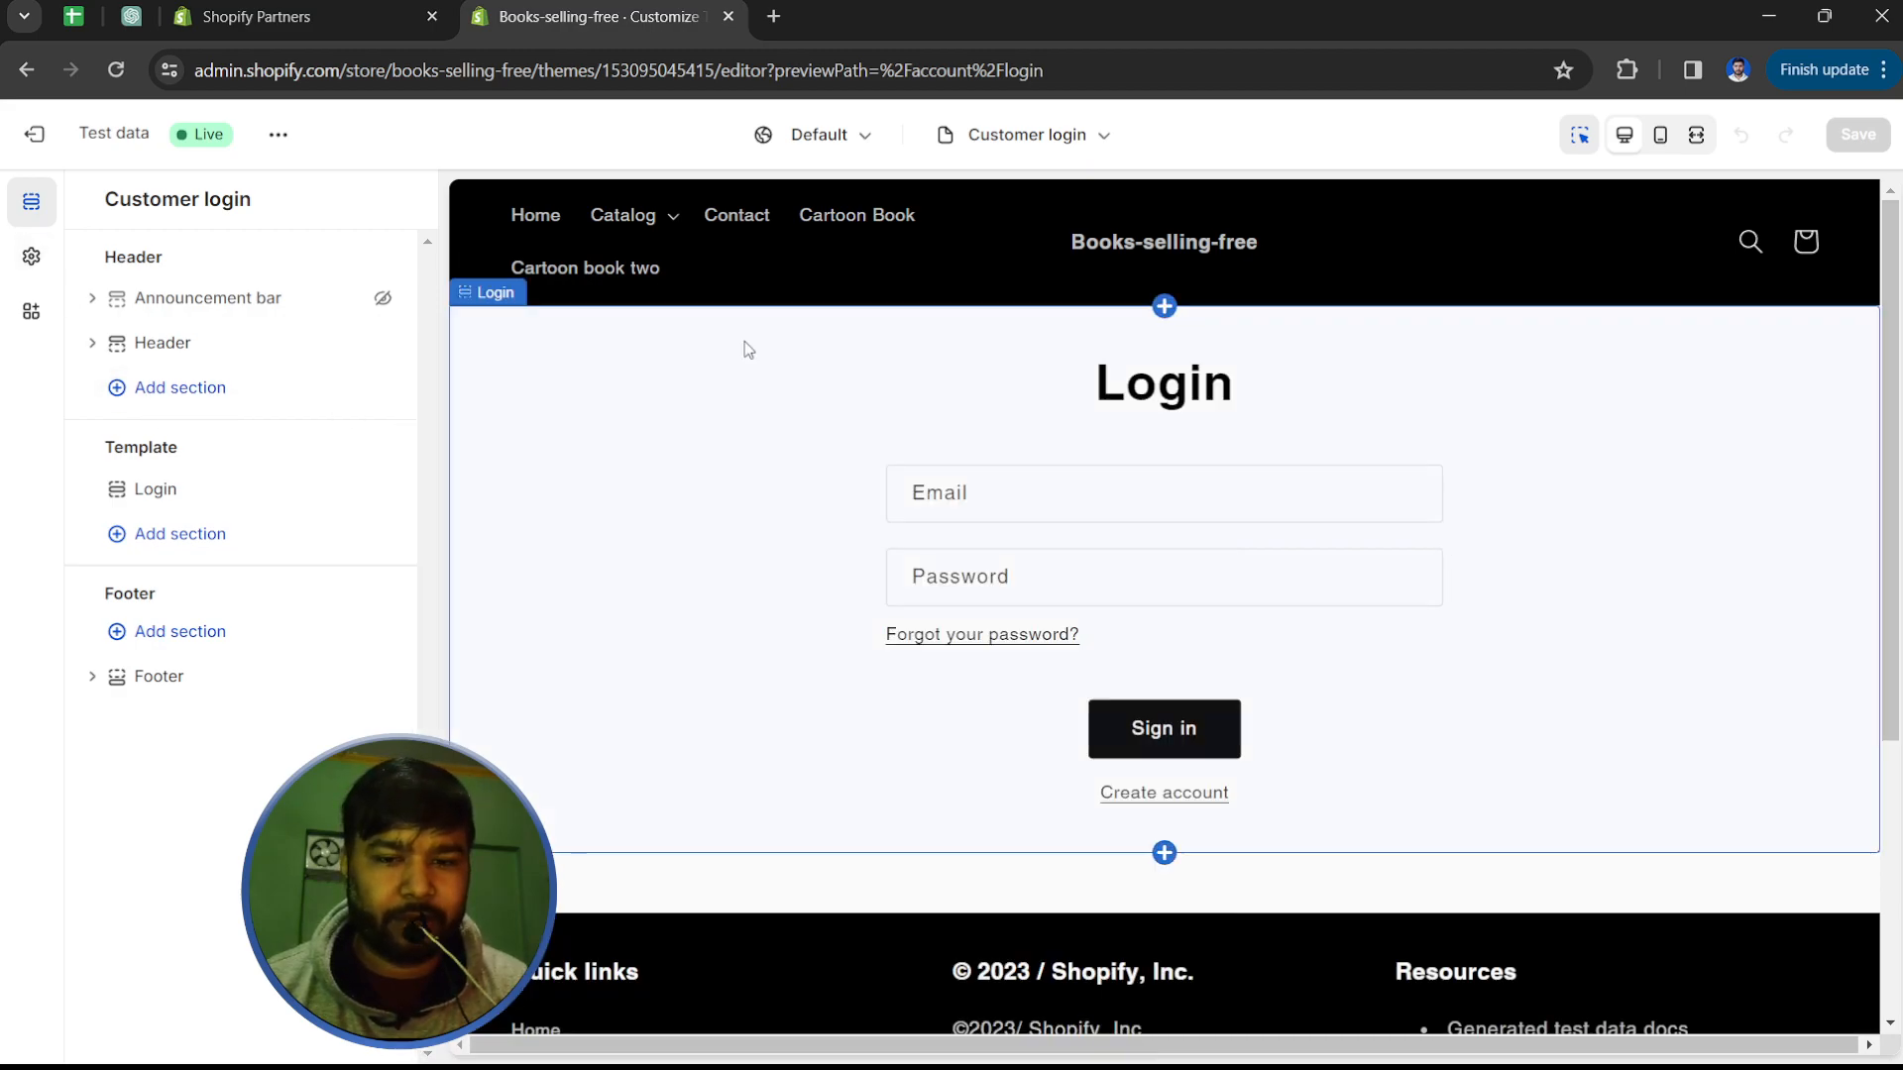
click(940, 484)
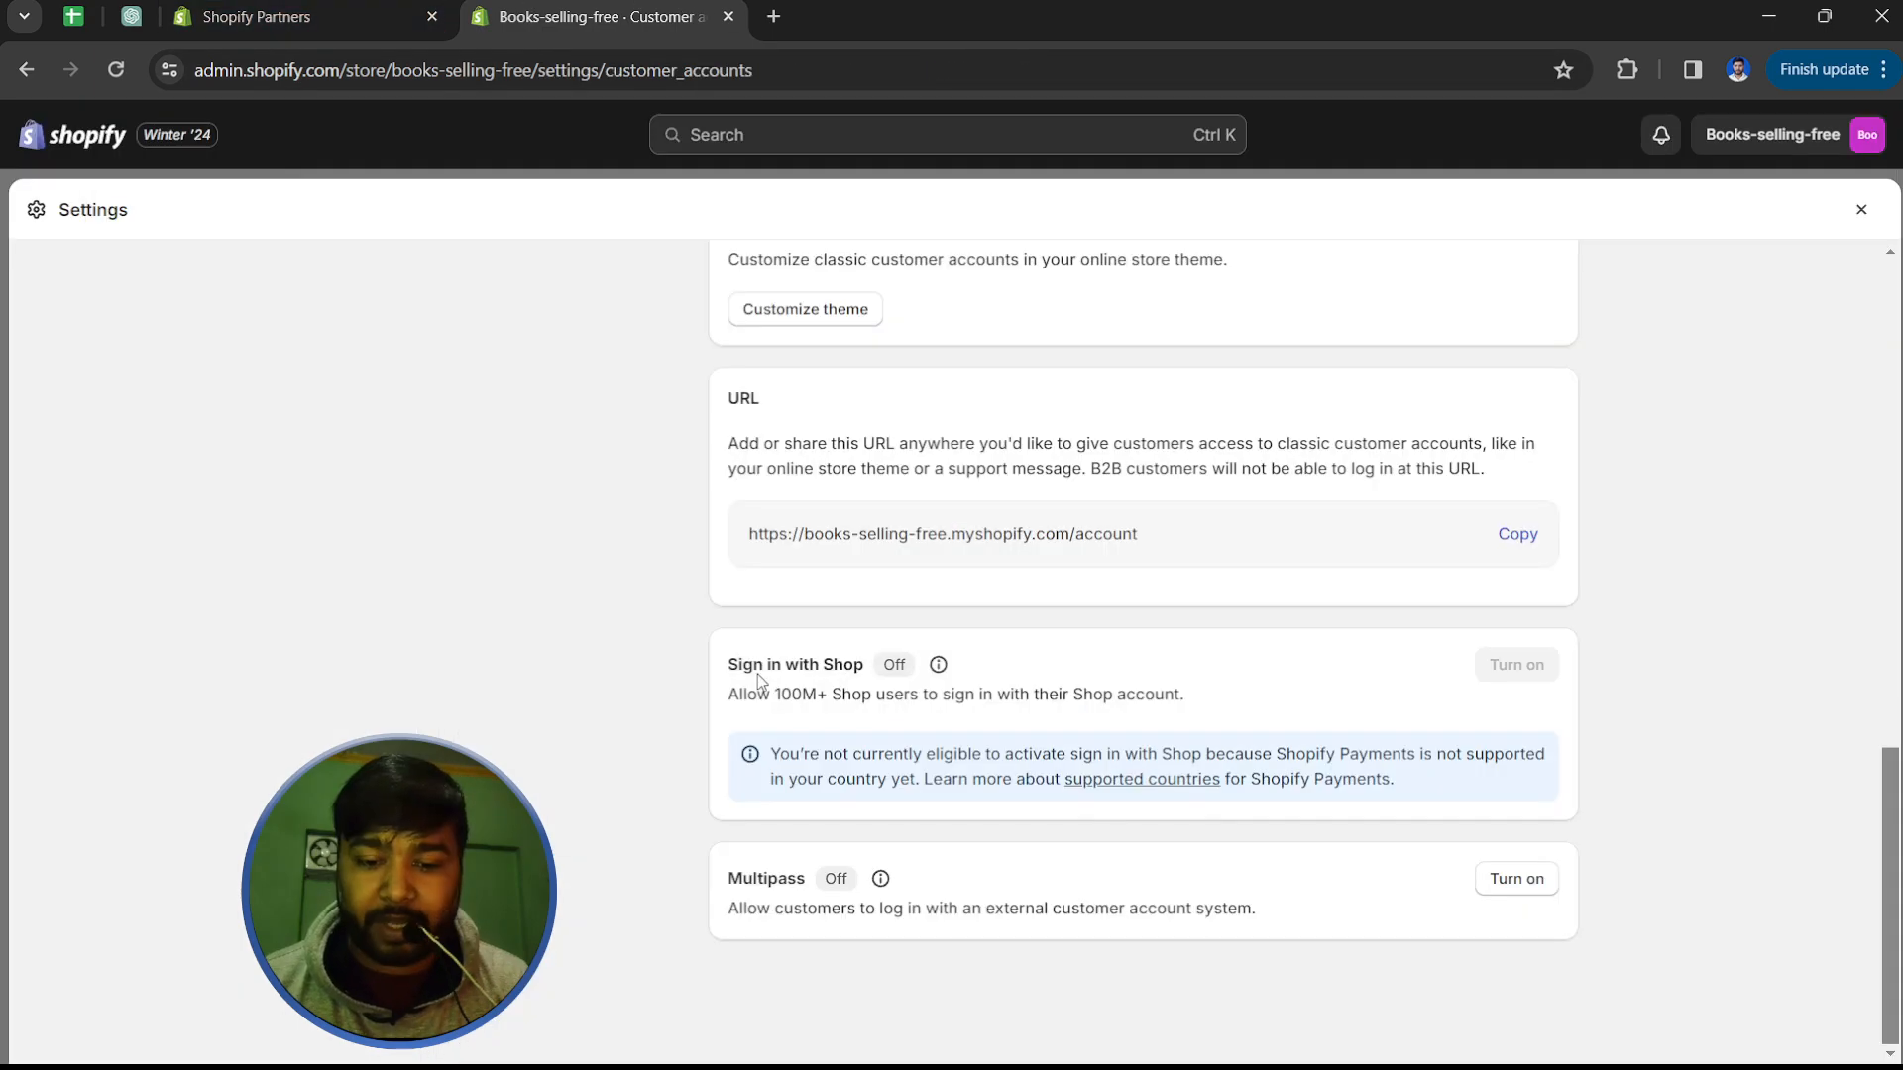
Step: Read the Sign in with Shop and Multipass options, and open the Shipping and delivery settings
drag(754, 670, 834, 667)
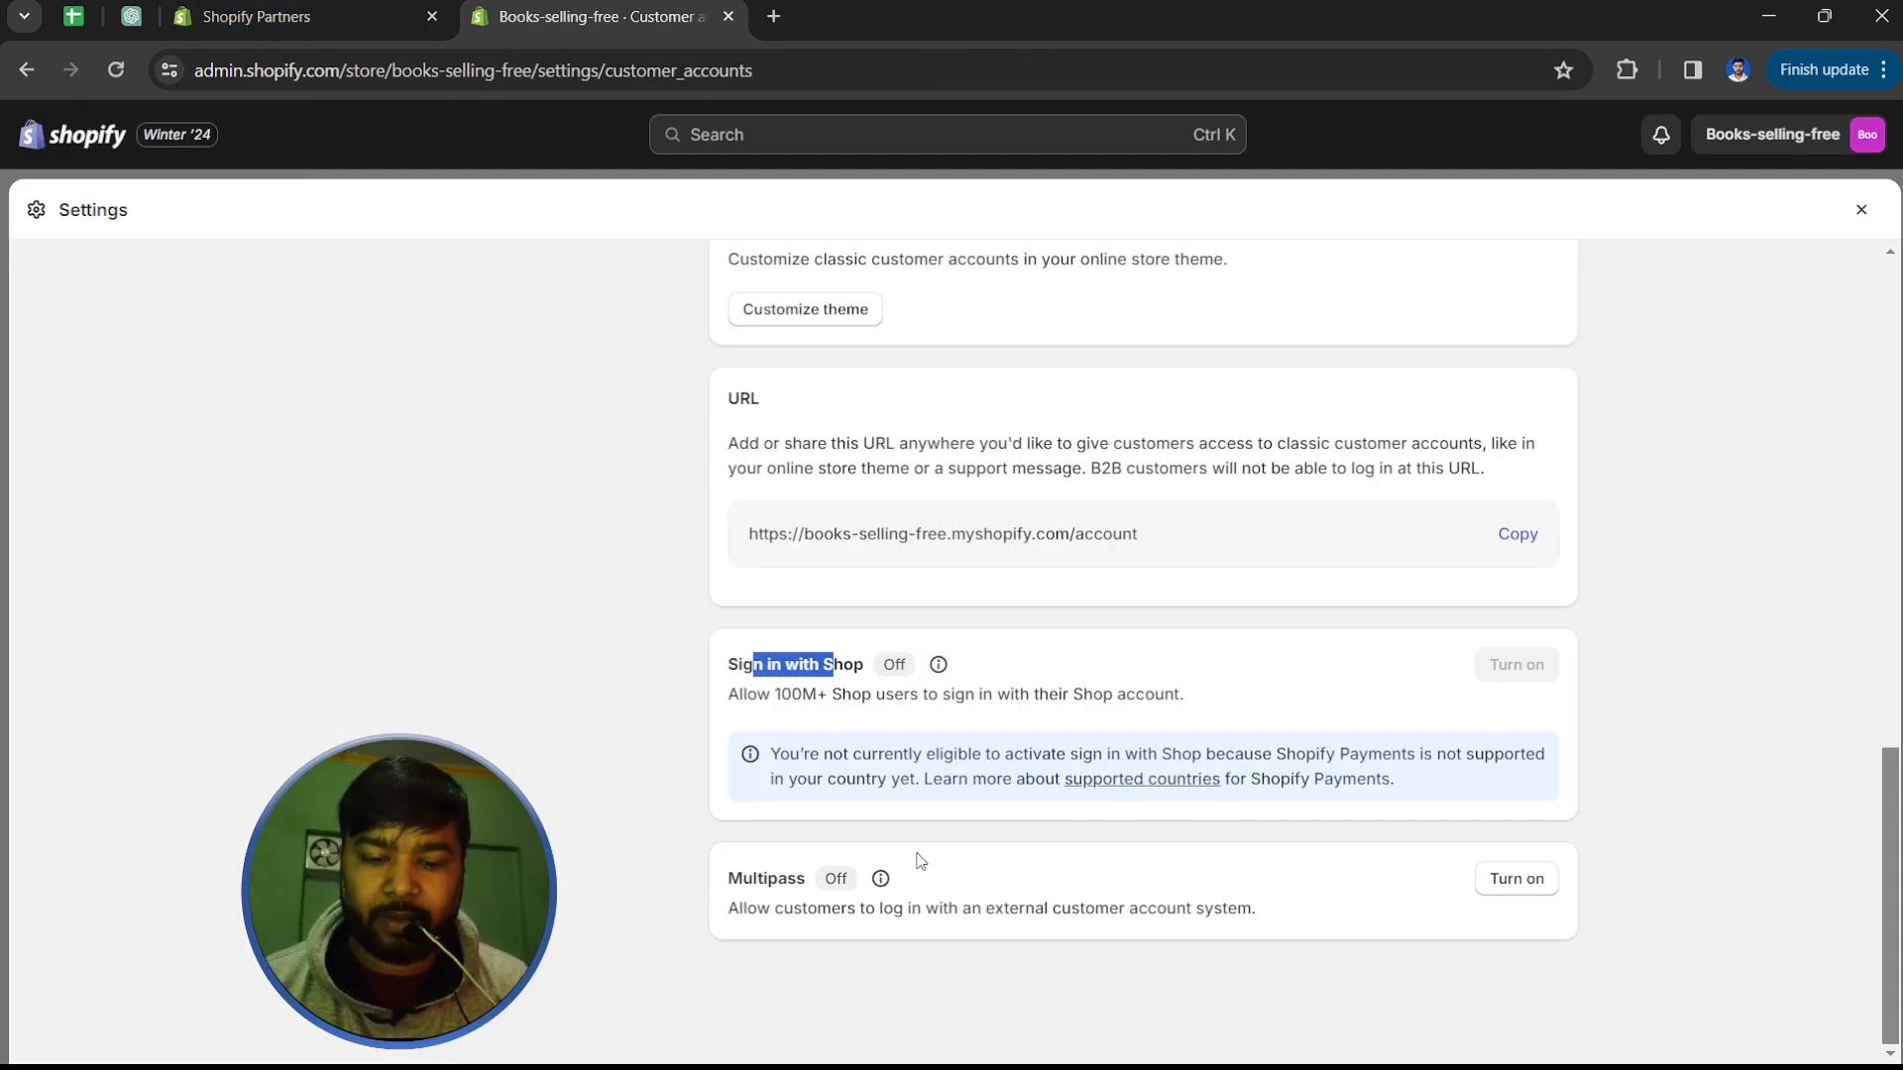
drag(754, 880, 829, 885)
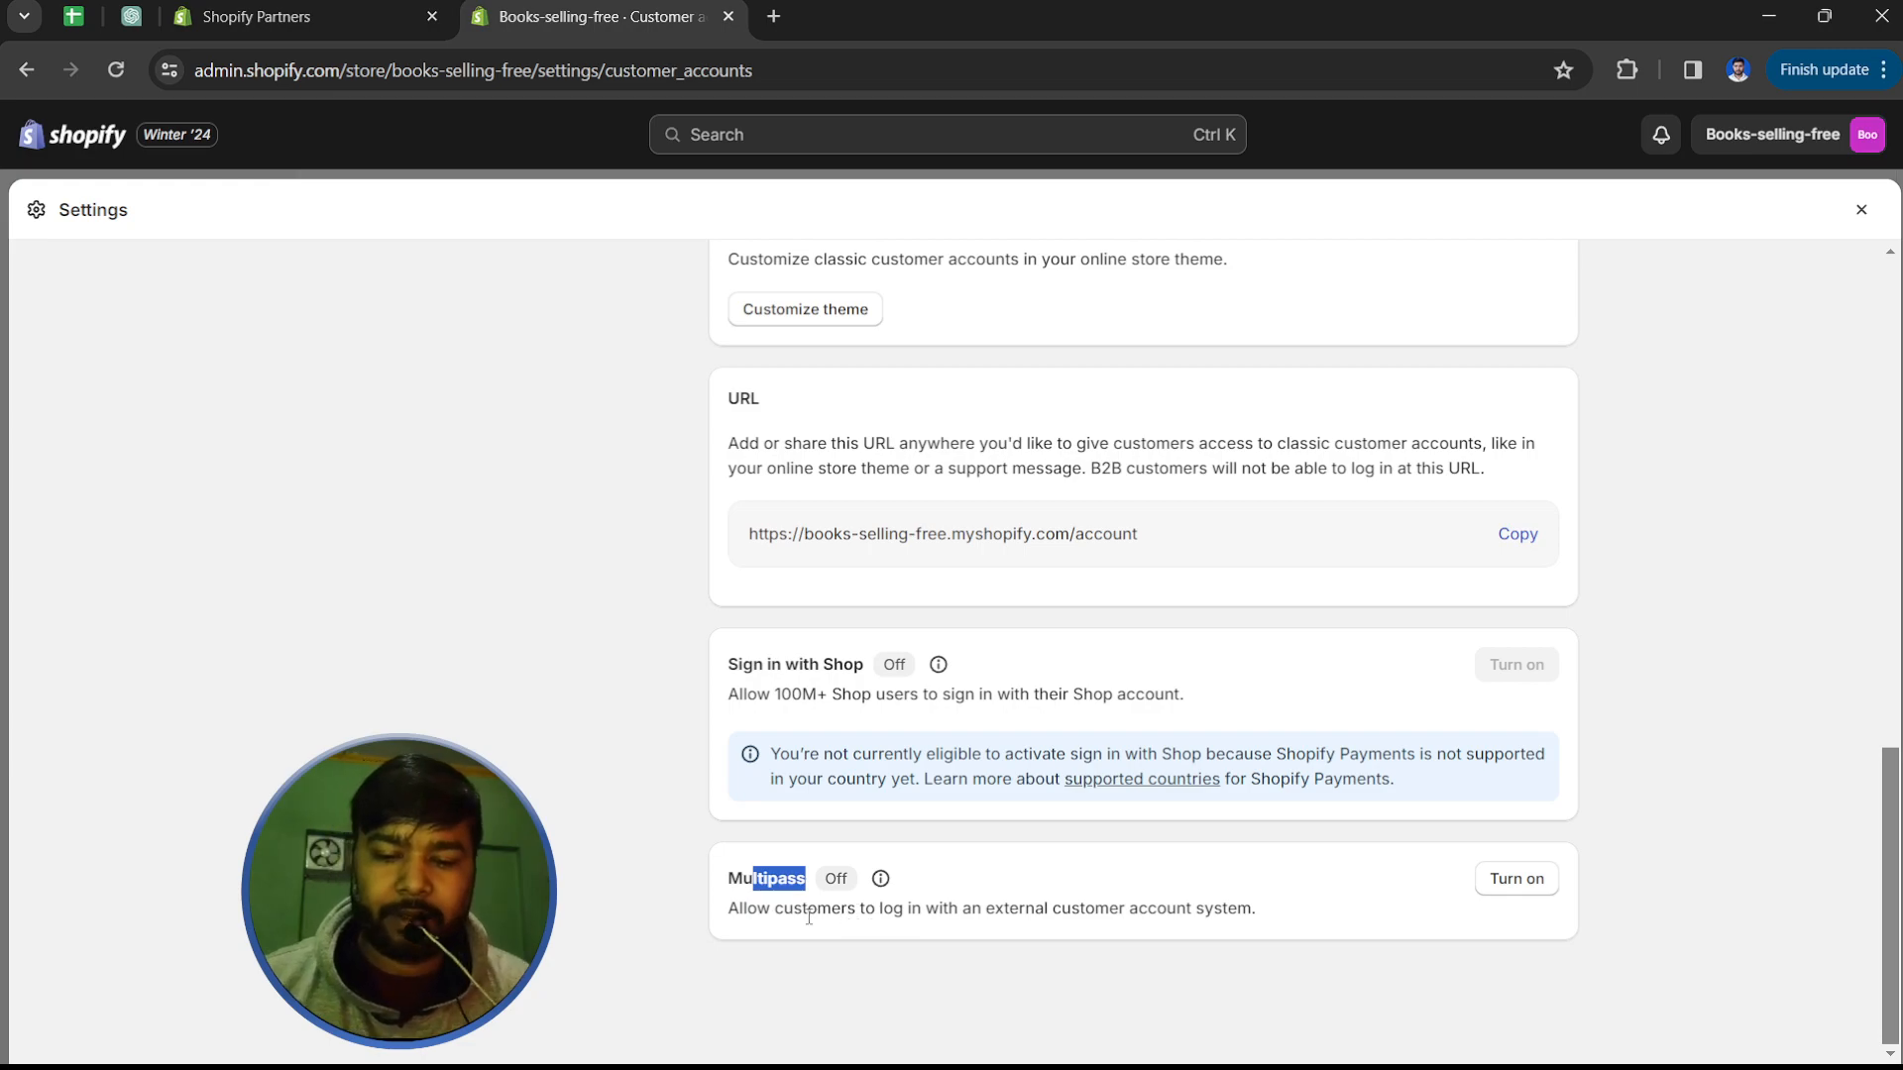
drag(803, 910, 1027, 924)
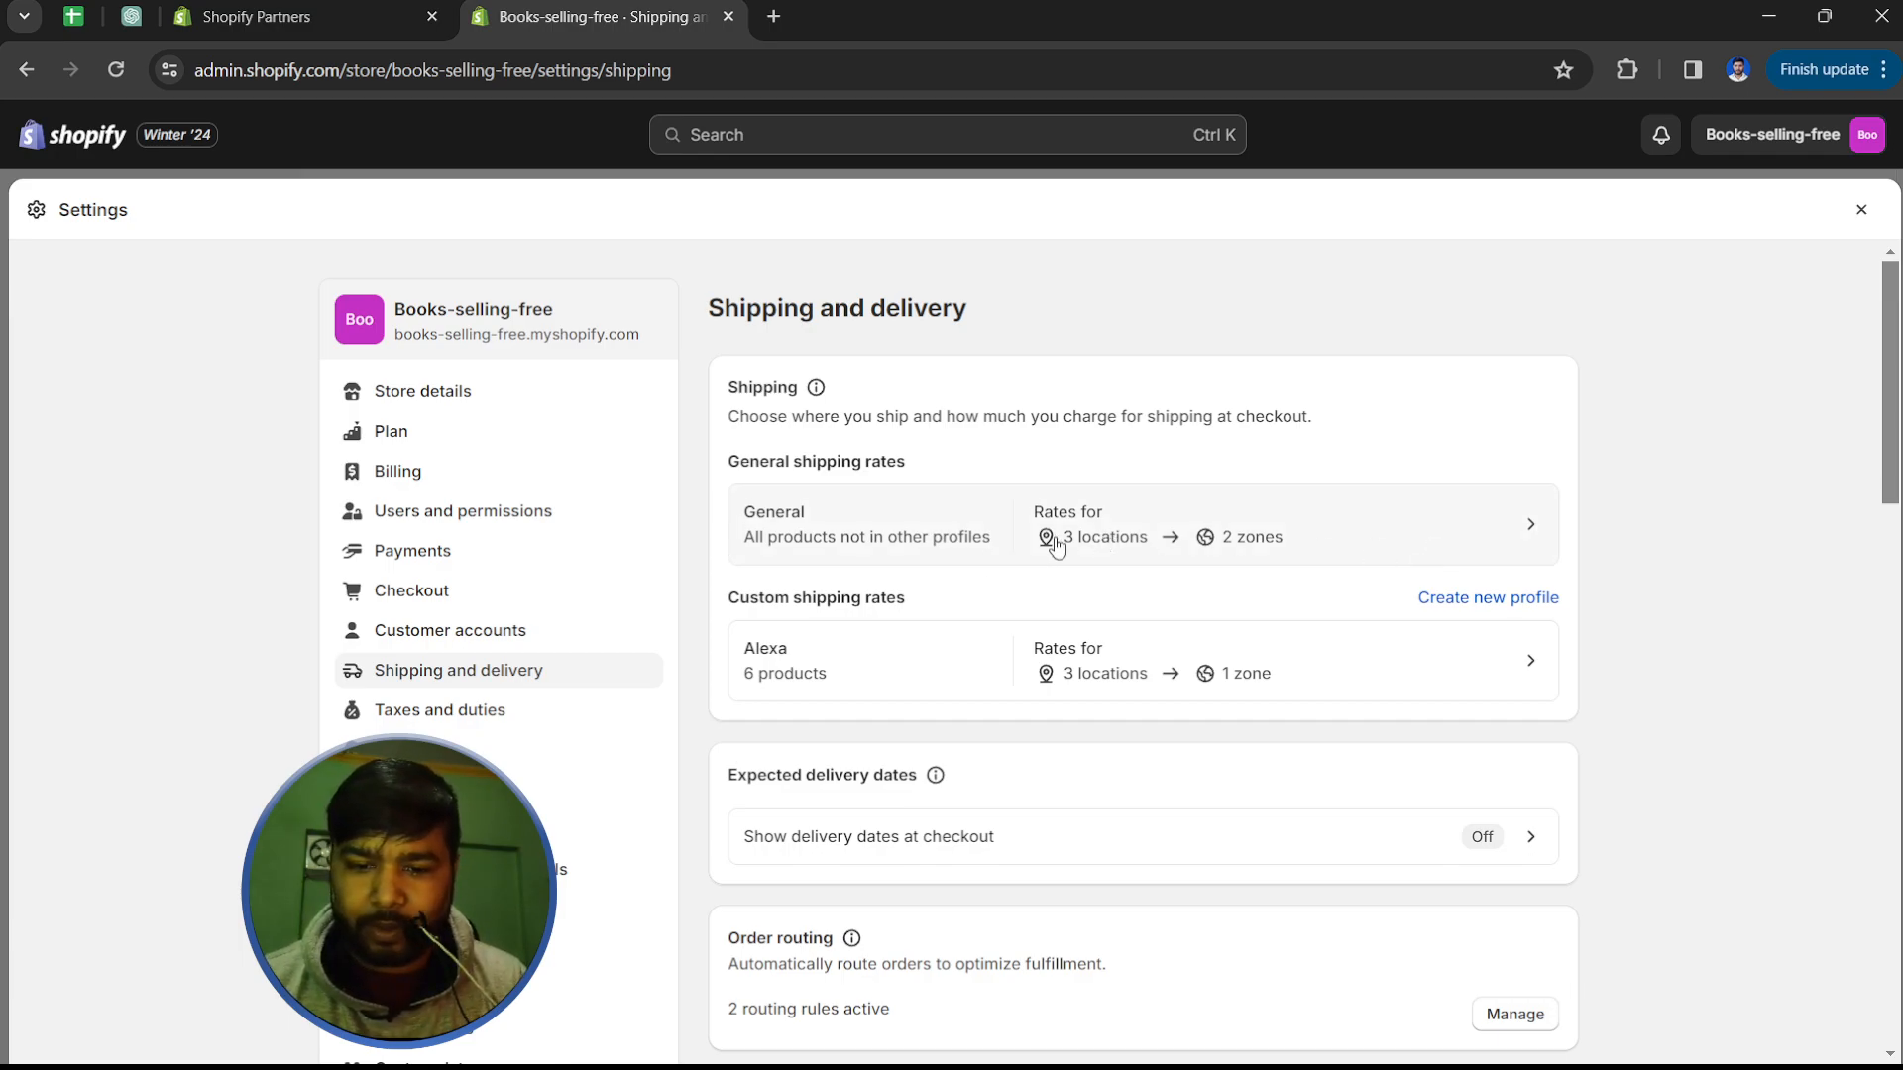
Step: Open the General shipping profile, review its products, shipping origins and zones, and return to Shipping and delivery
click(1479, 526)
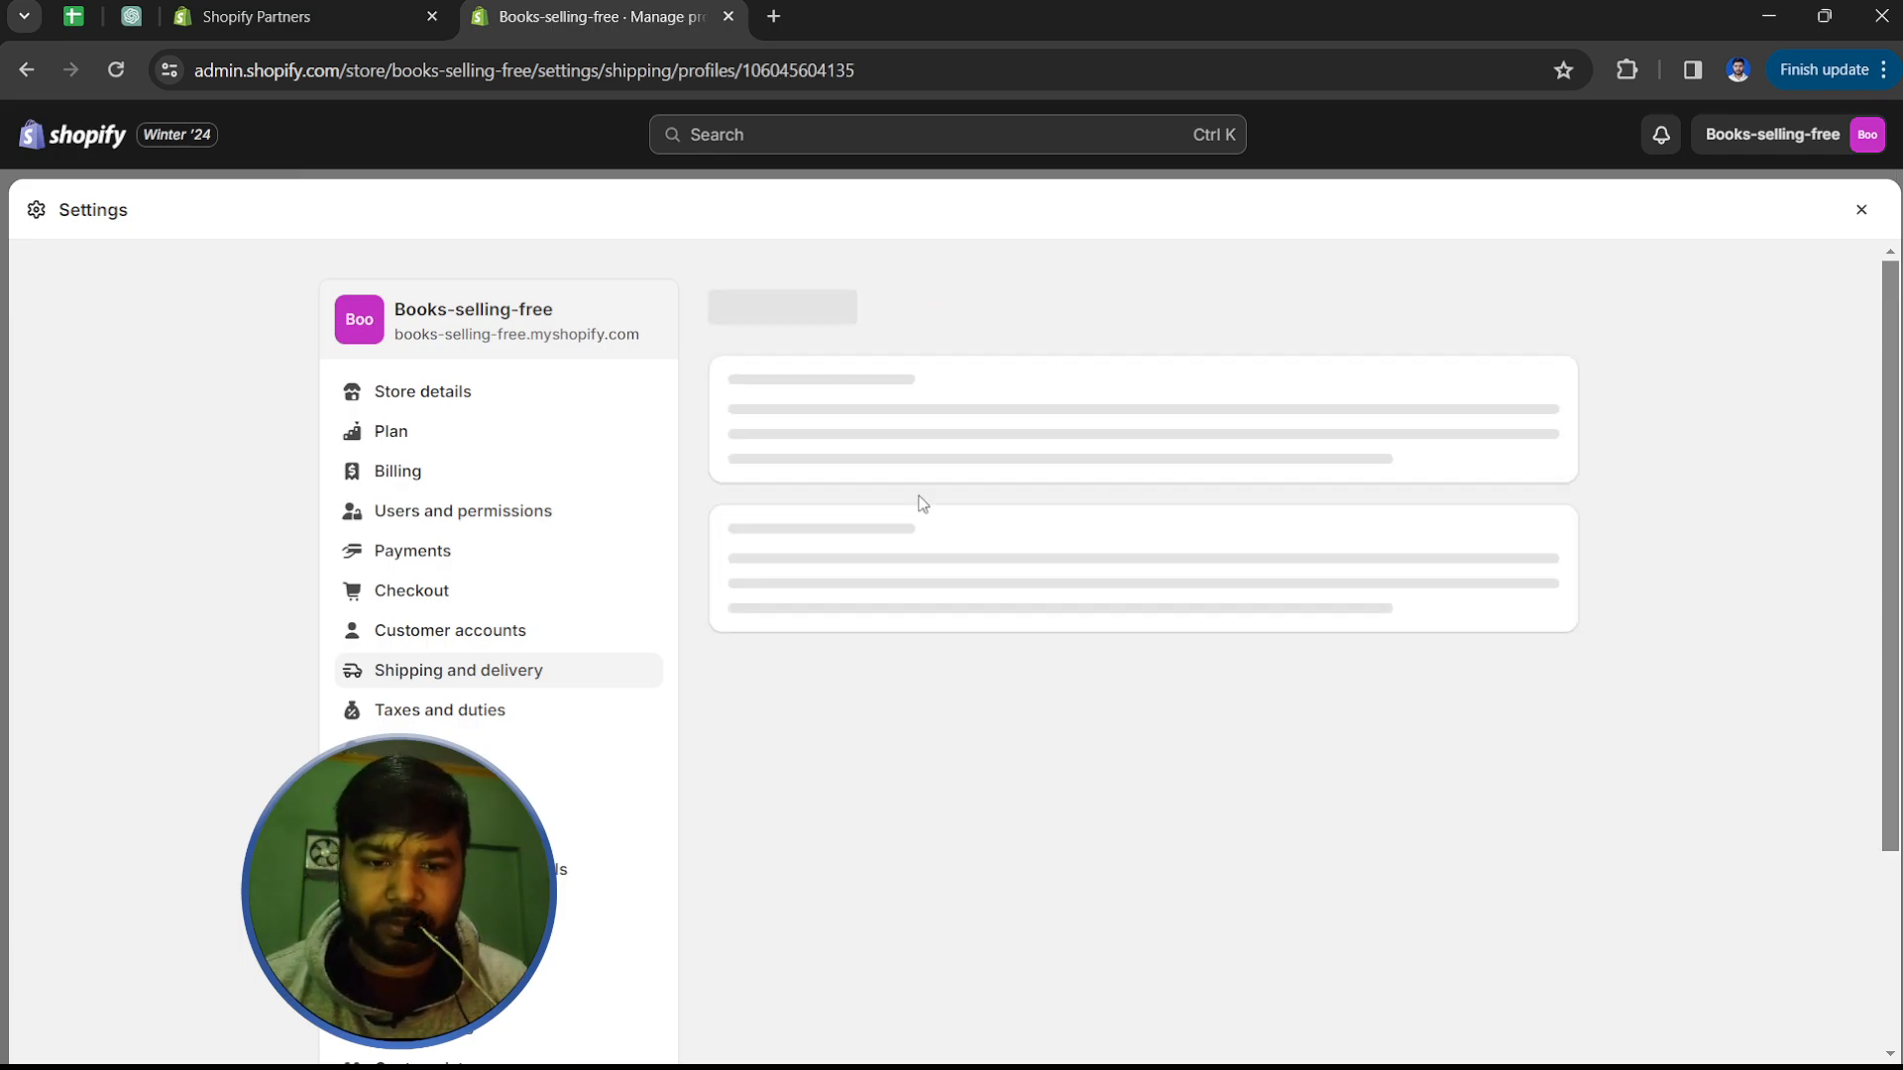
scroll(1160, 808, down, 10)
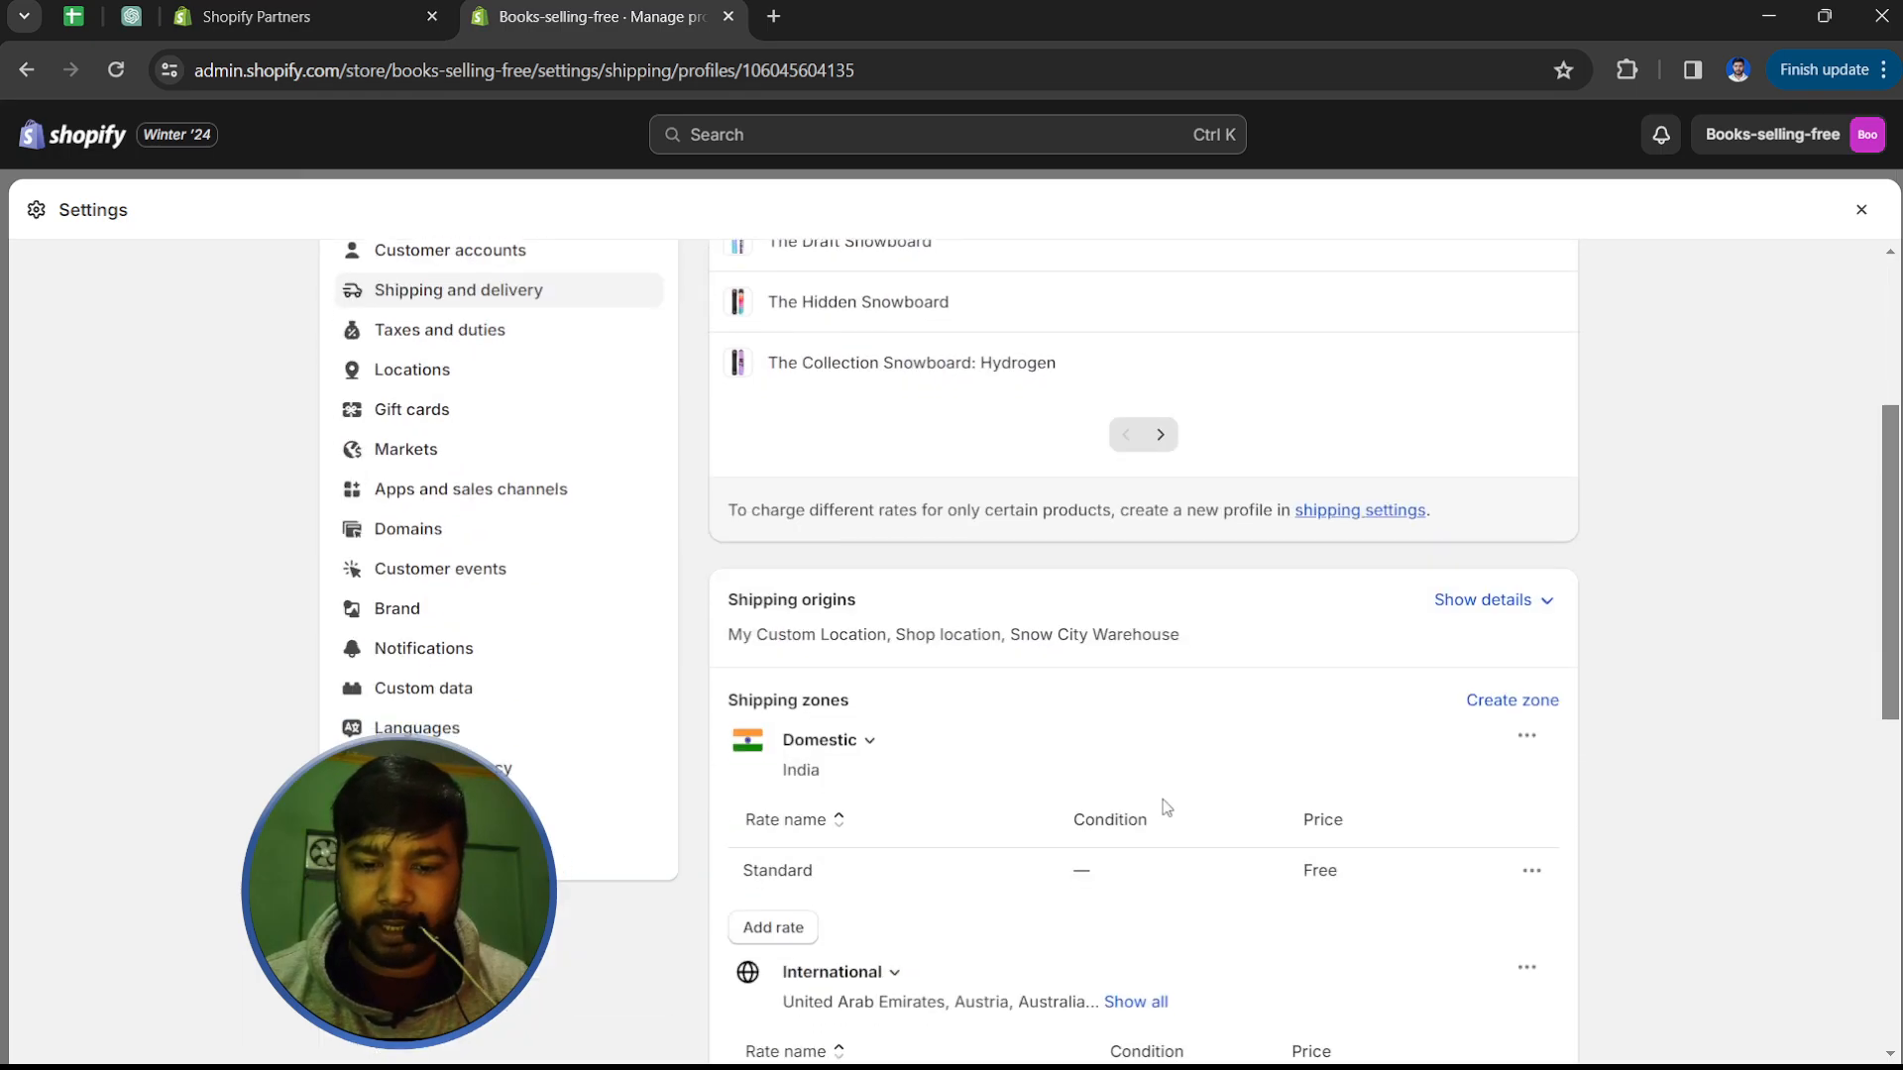
scroll(1093, 729, up, 10)
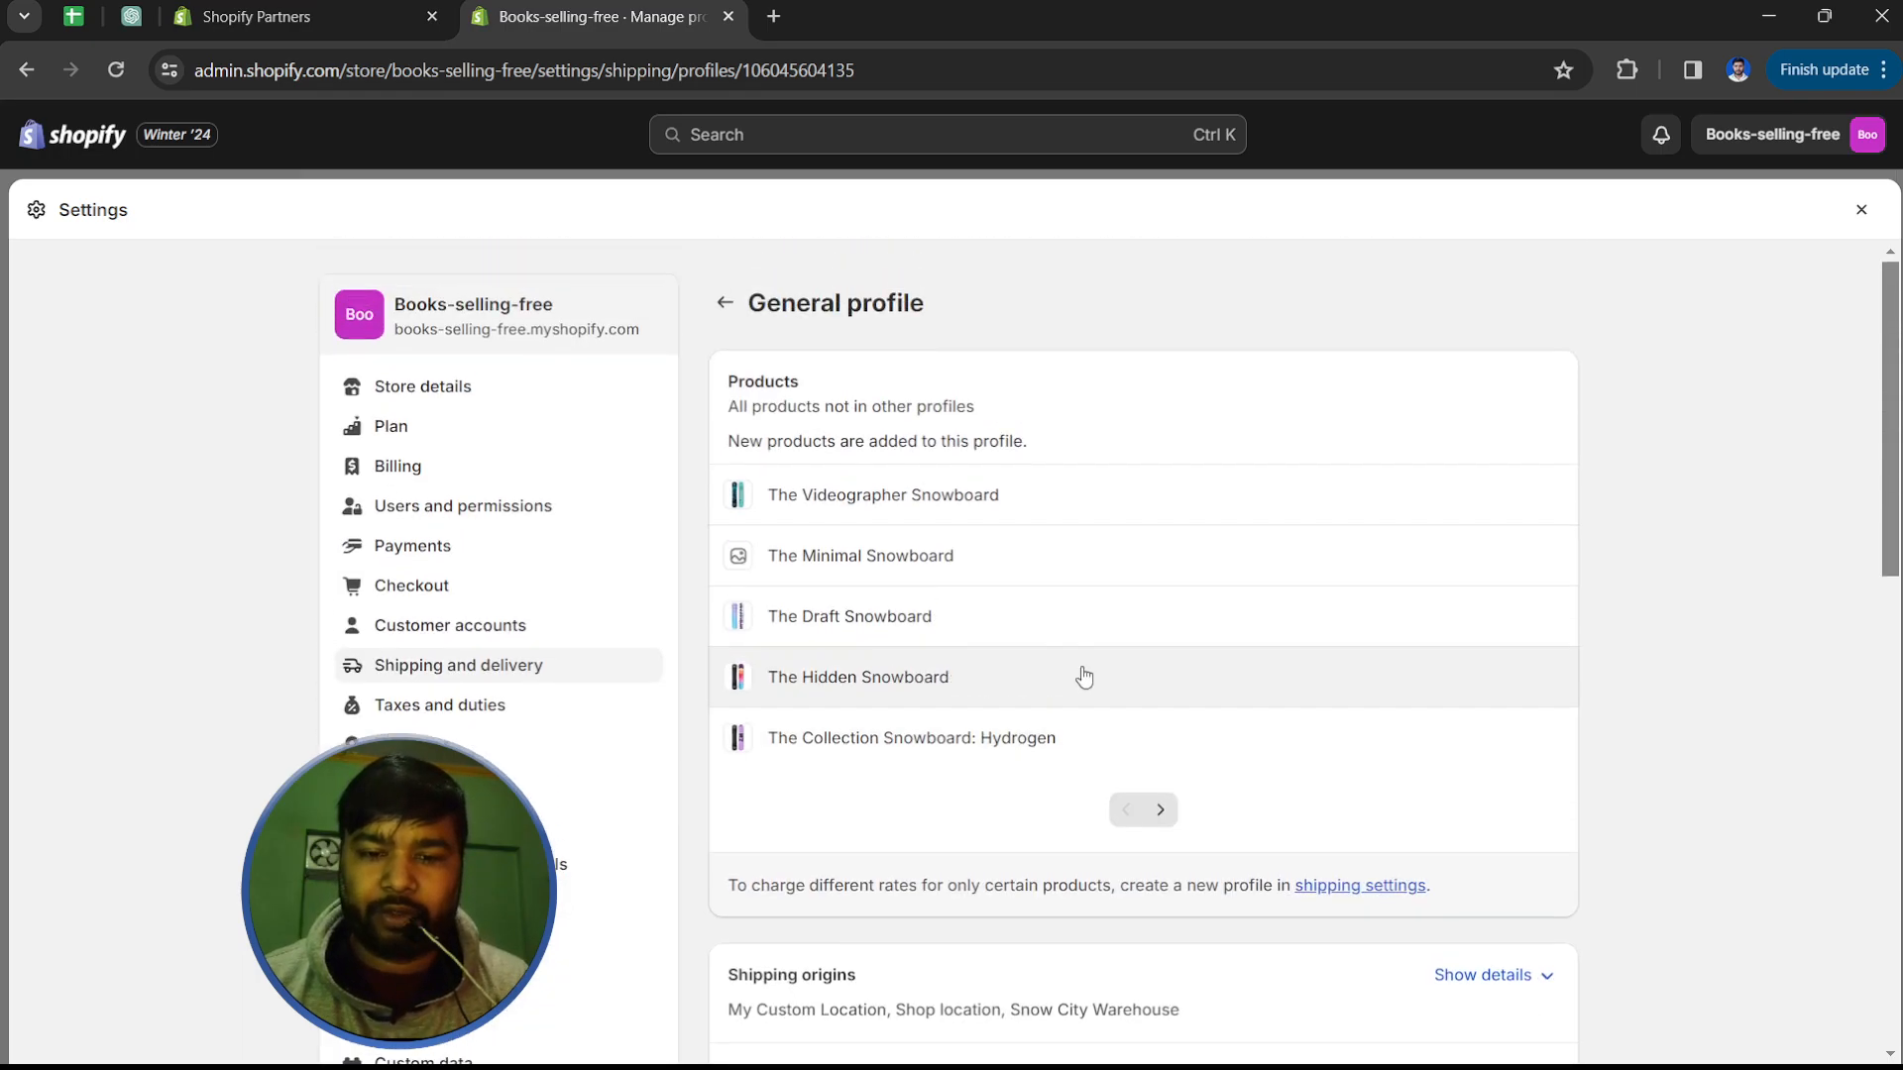
click(722, 324)
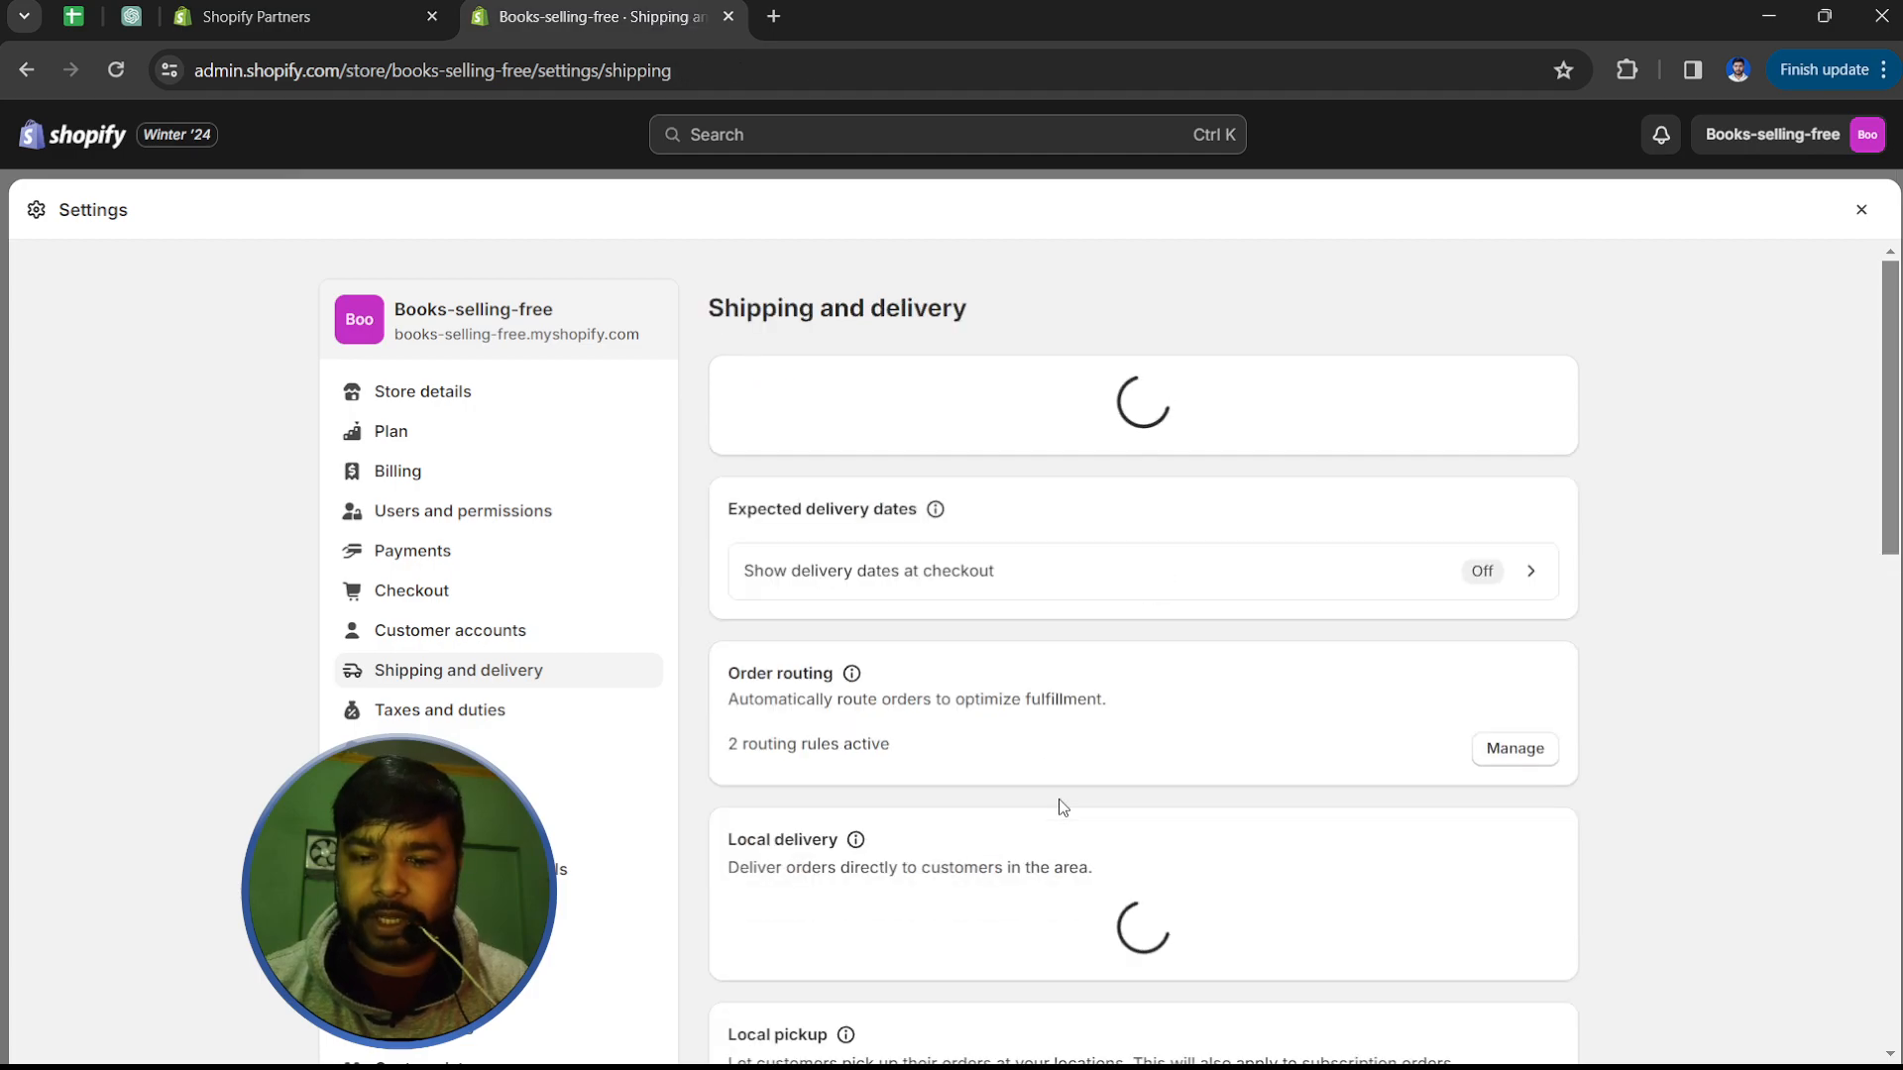
Step: Create a new custom shipping profile and name it Shopify Dev
click(1525, 601)
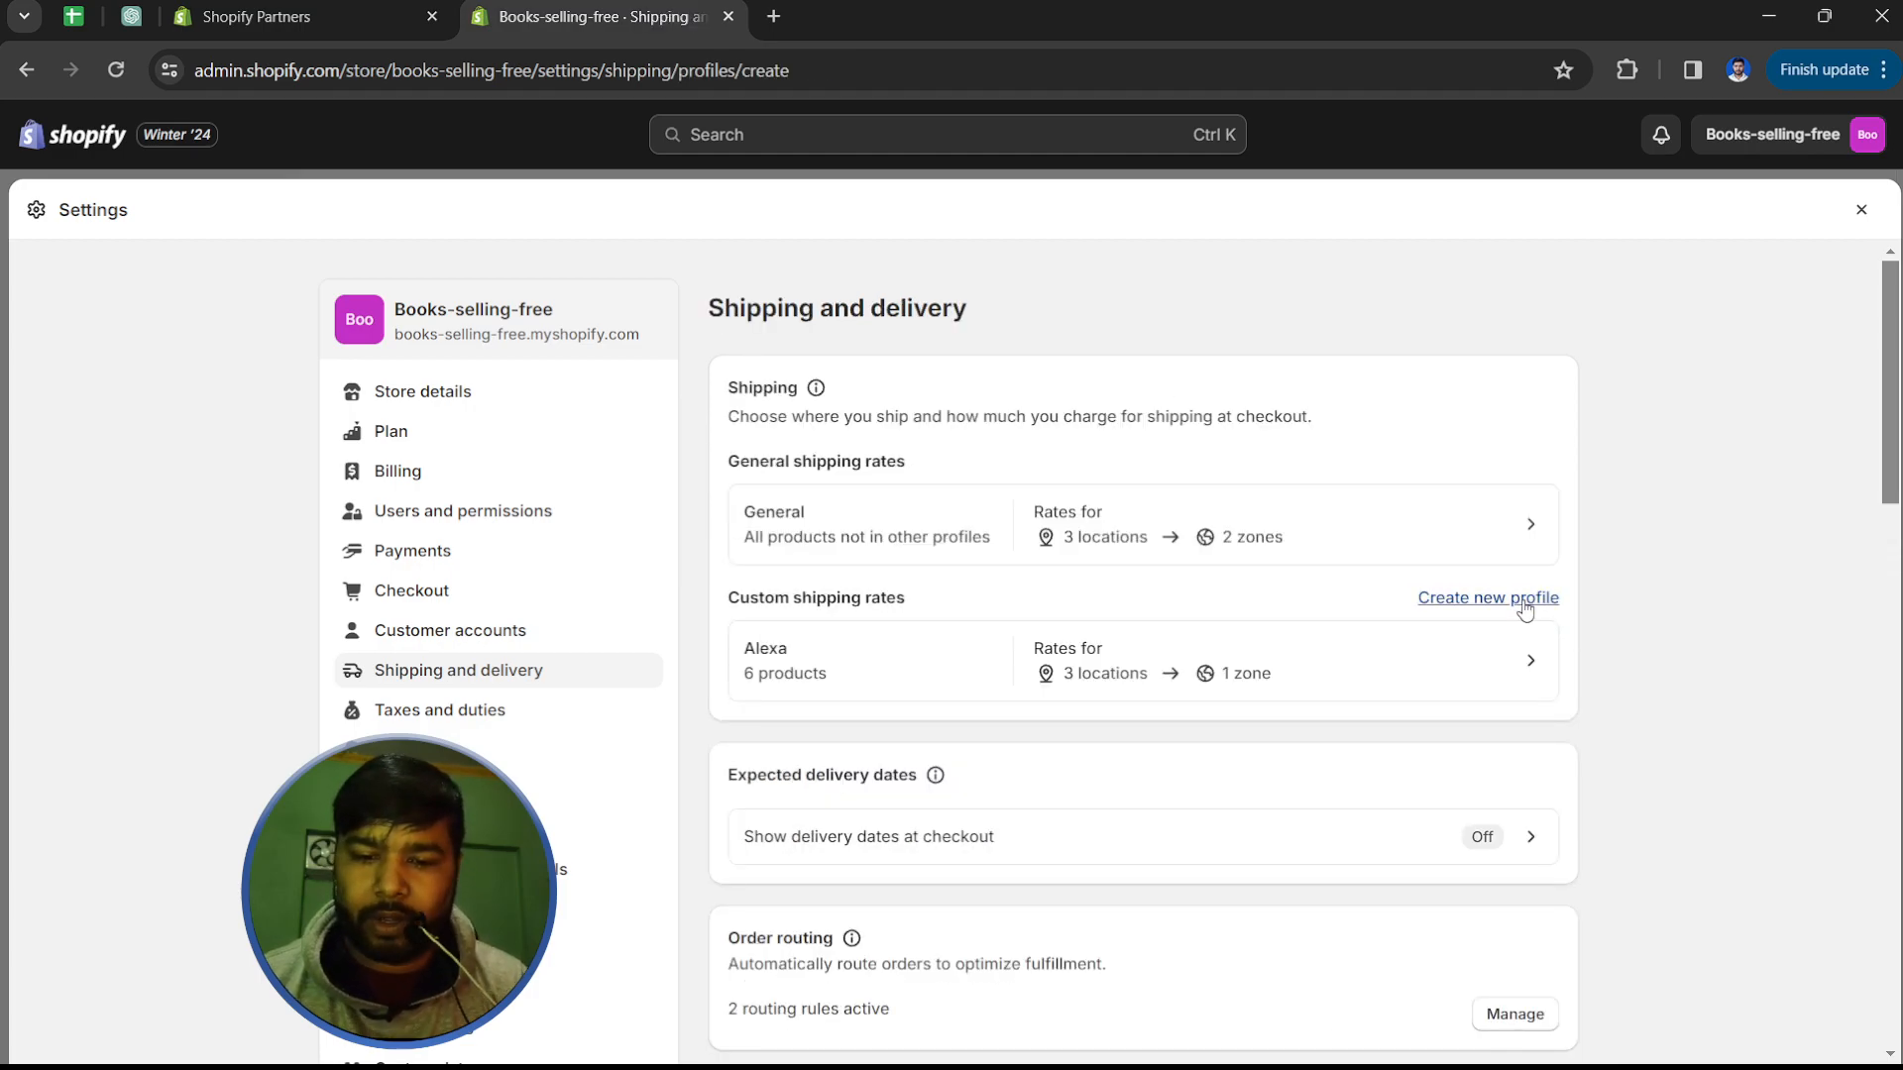
click(854, 438)
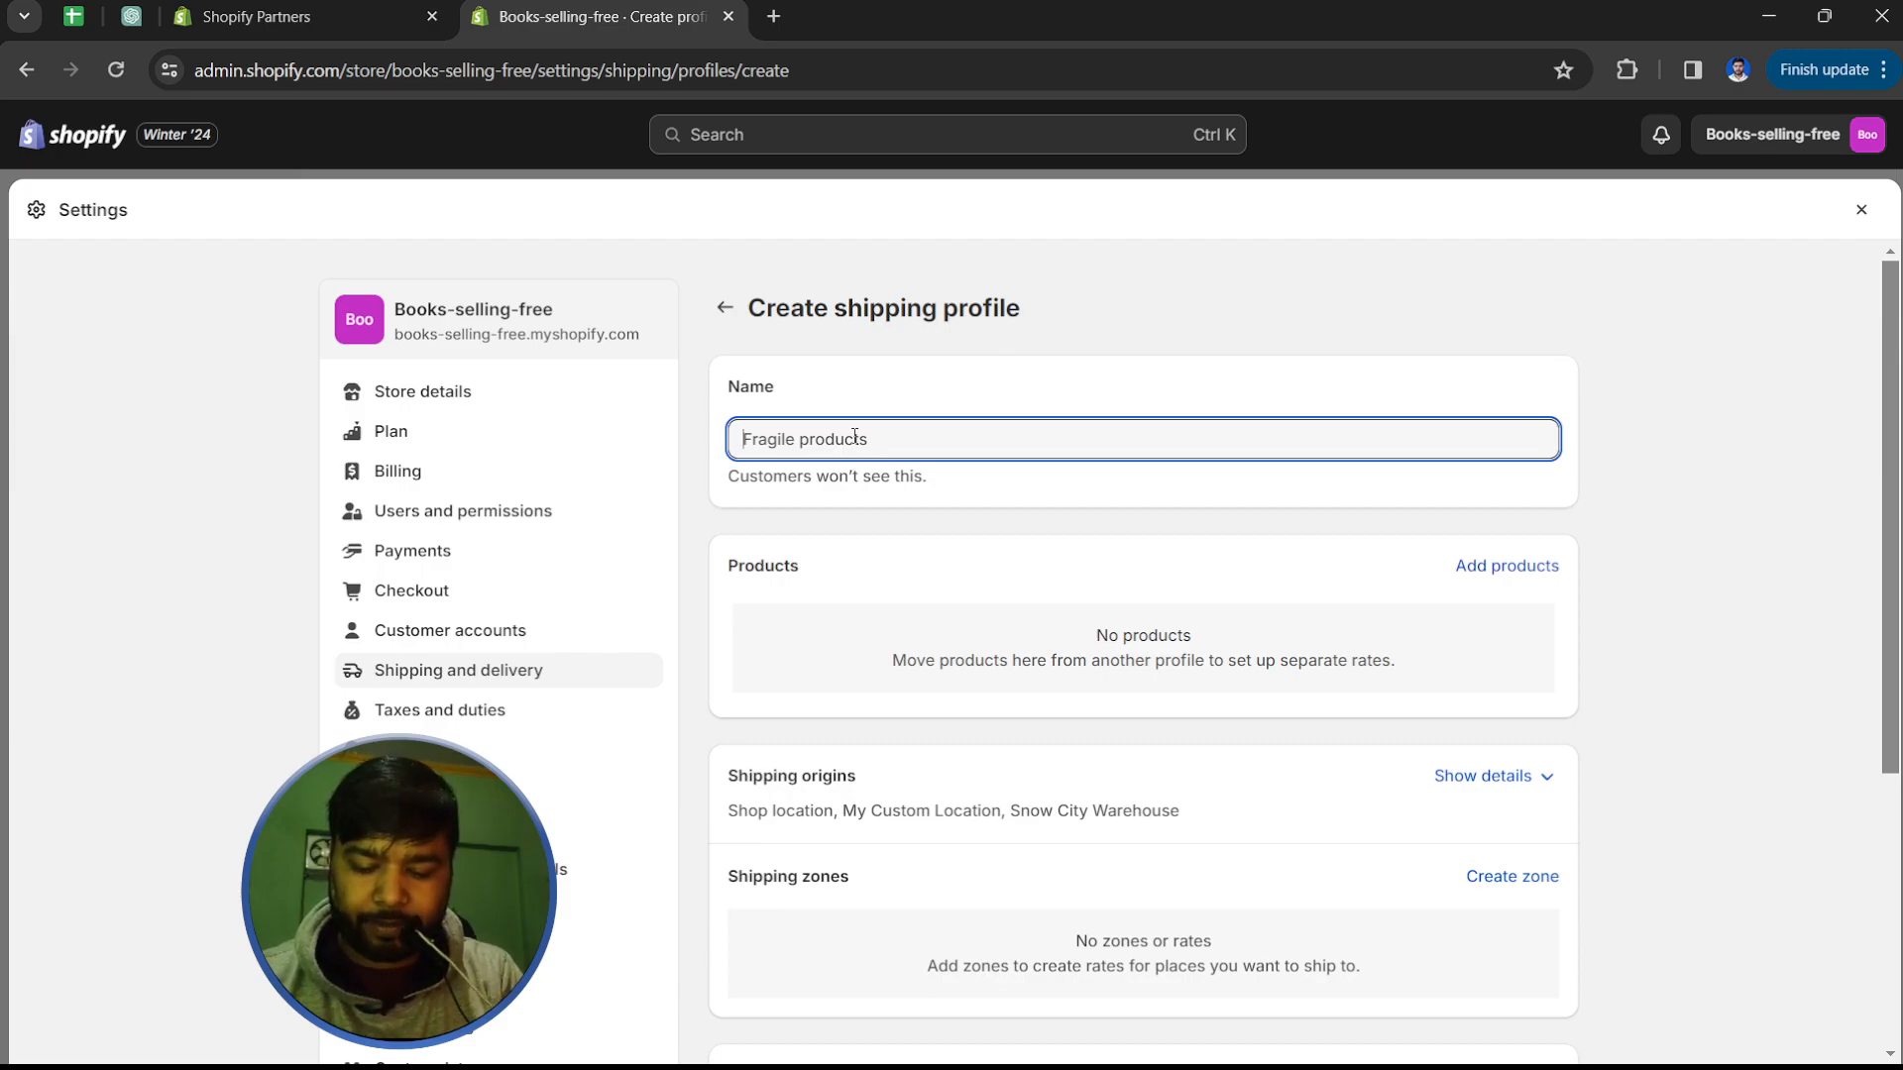
text(Shopify Dev)
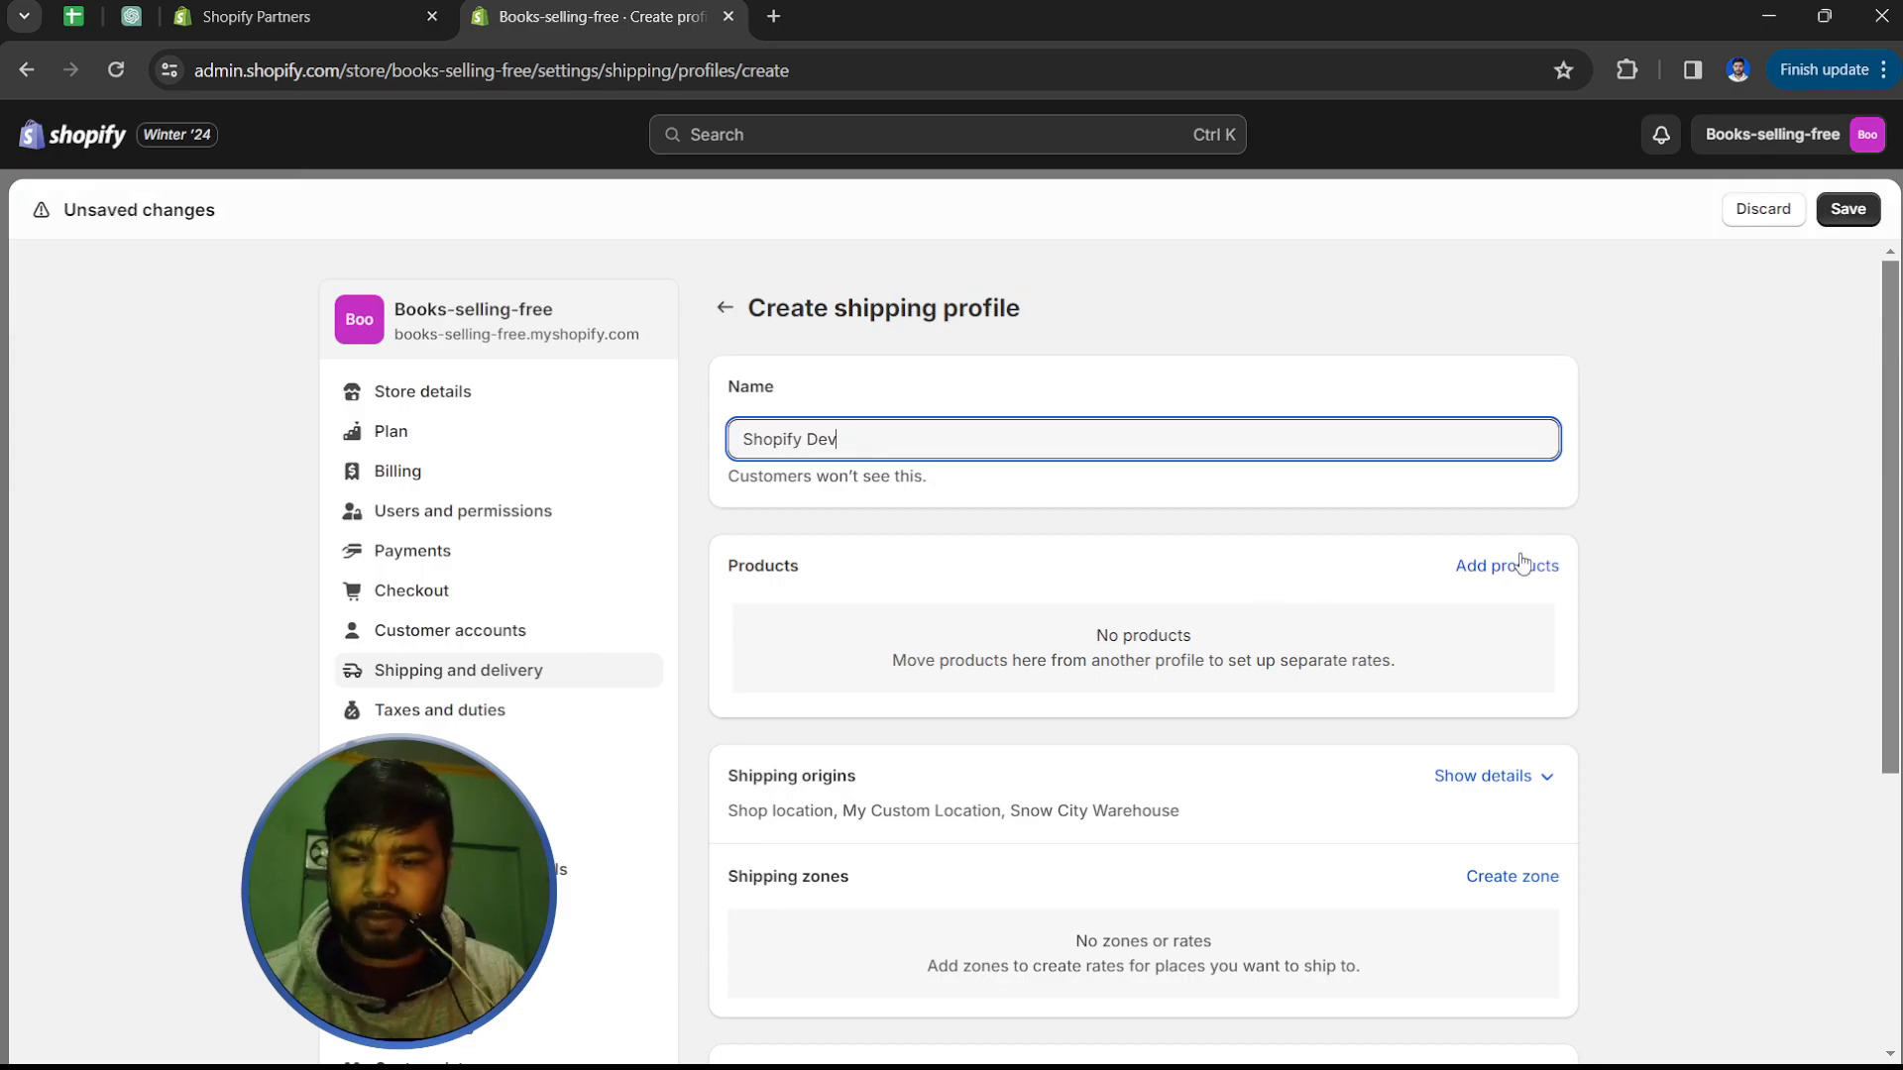
Step: Add The 3p Fulfilled Snowboard and The Collection Snowboard products Hydrogen, Liquid and Oxygen to the shipping profile
click(1522, 565)
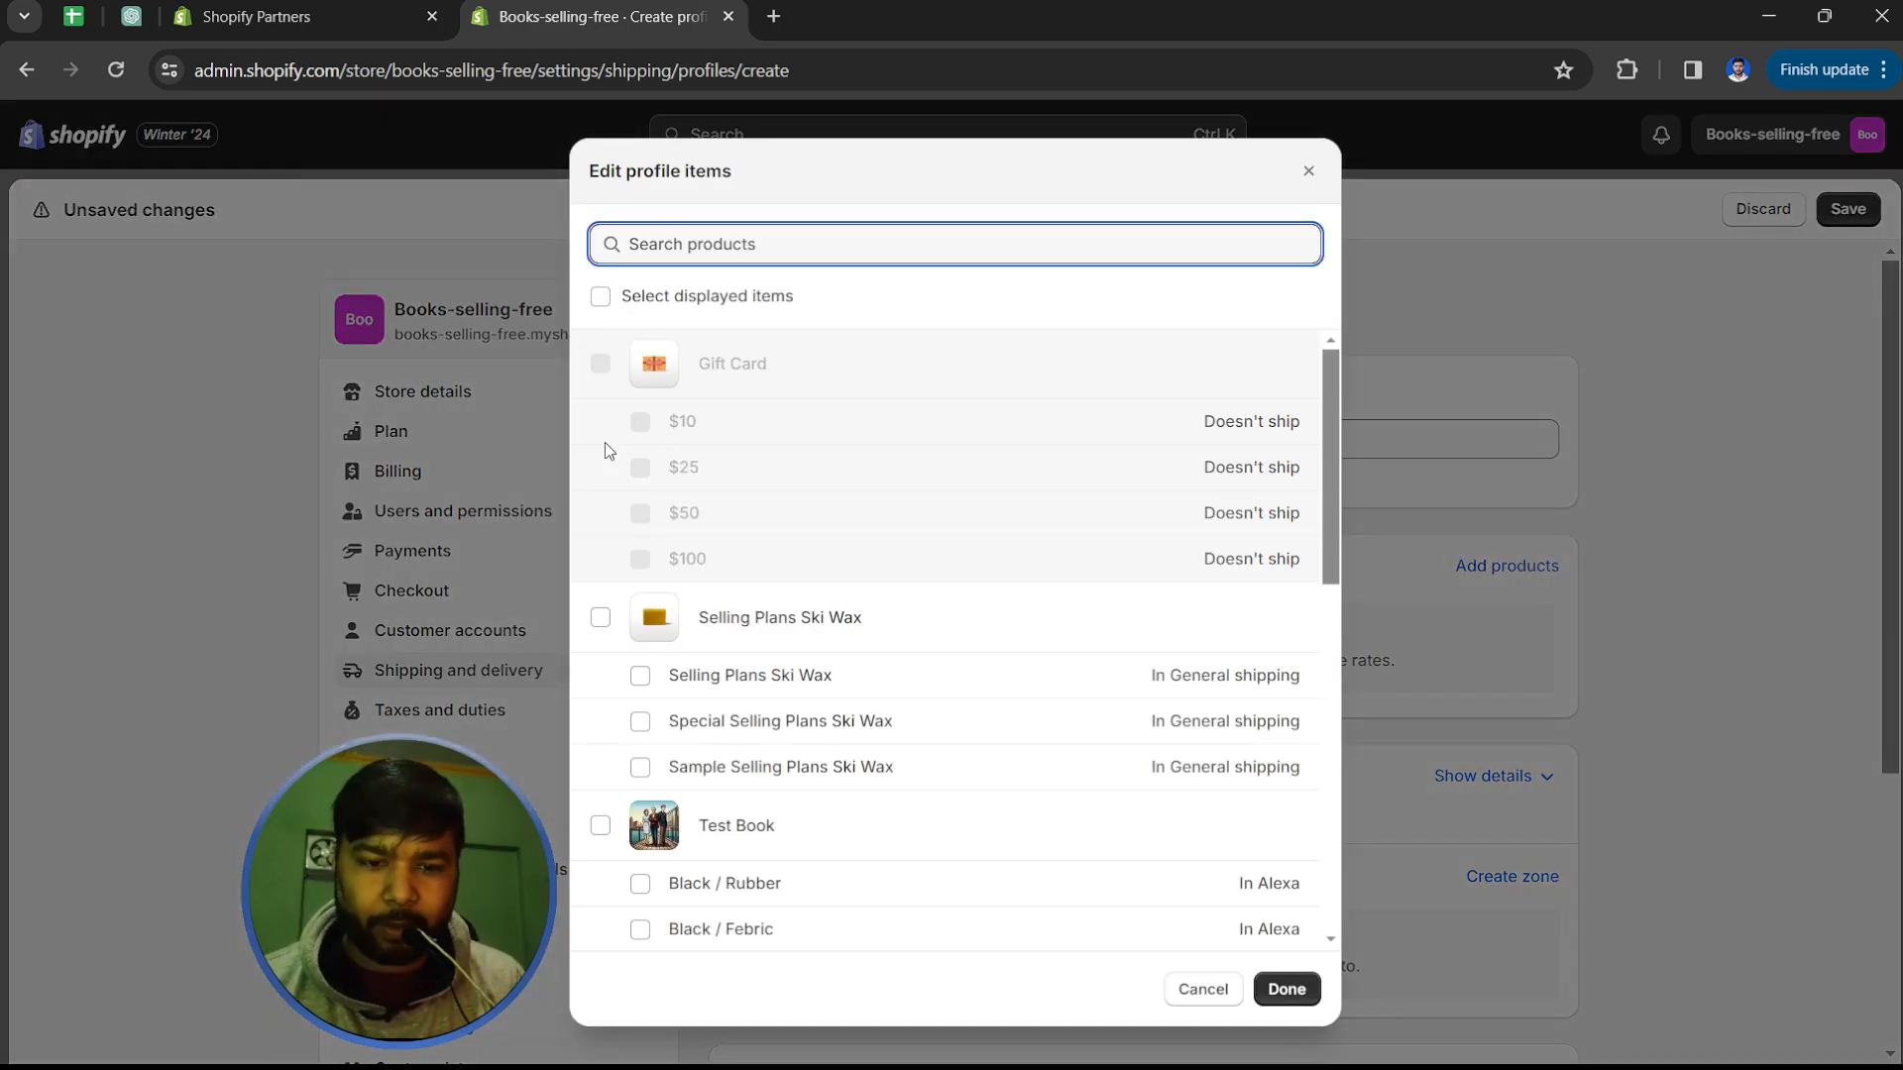
scroll(691, 656, down, 5)
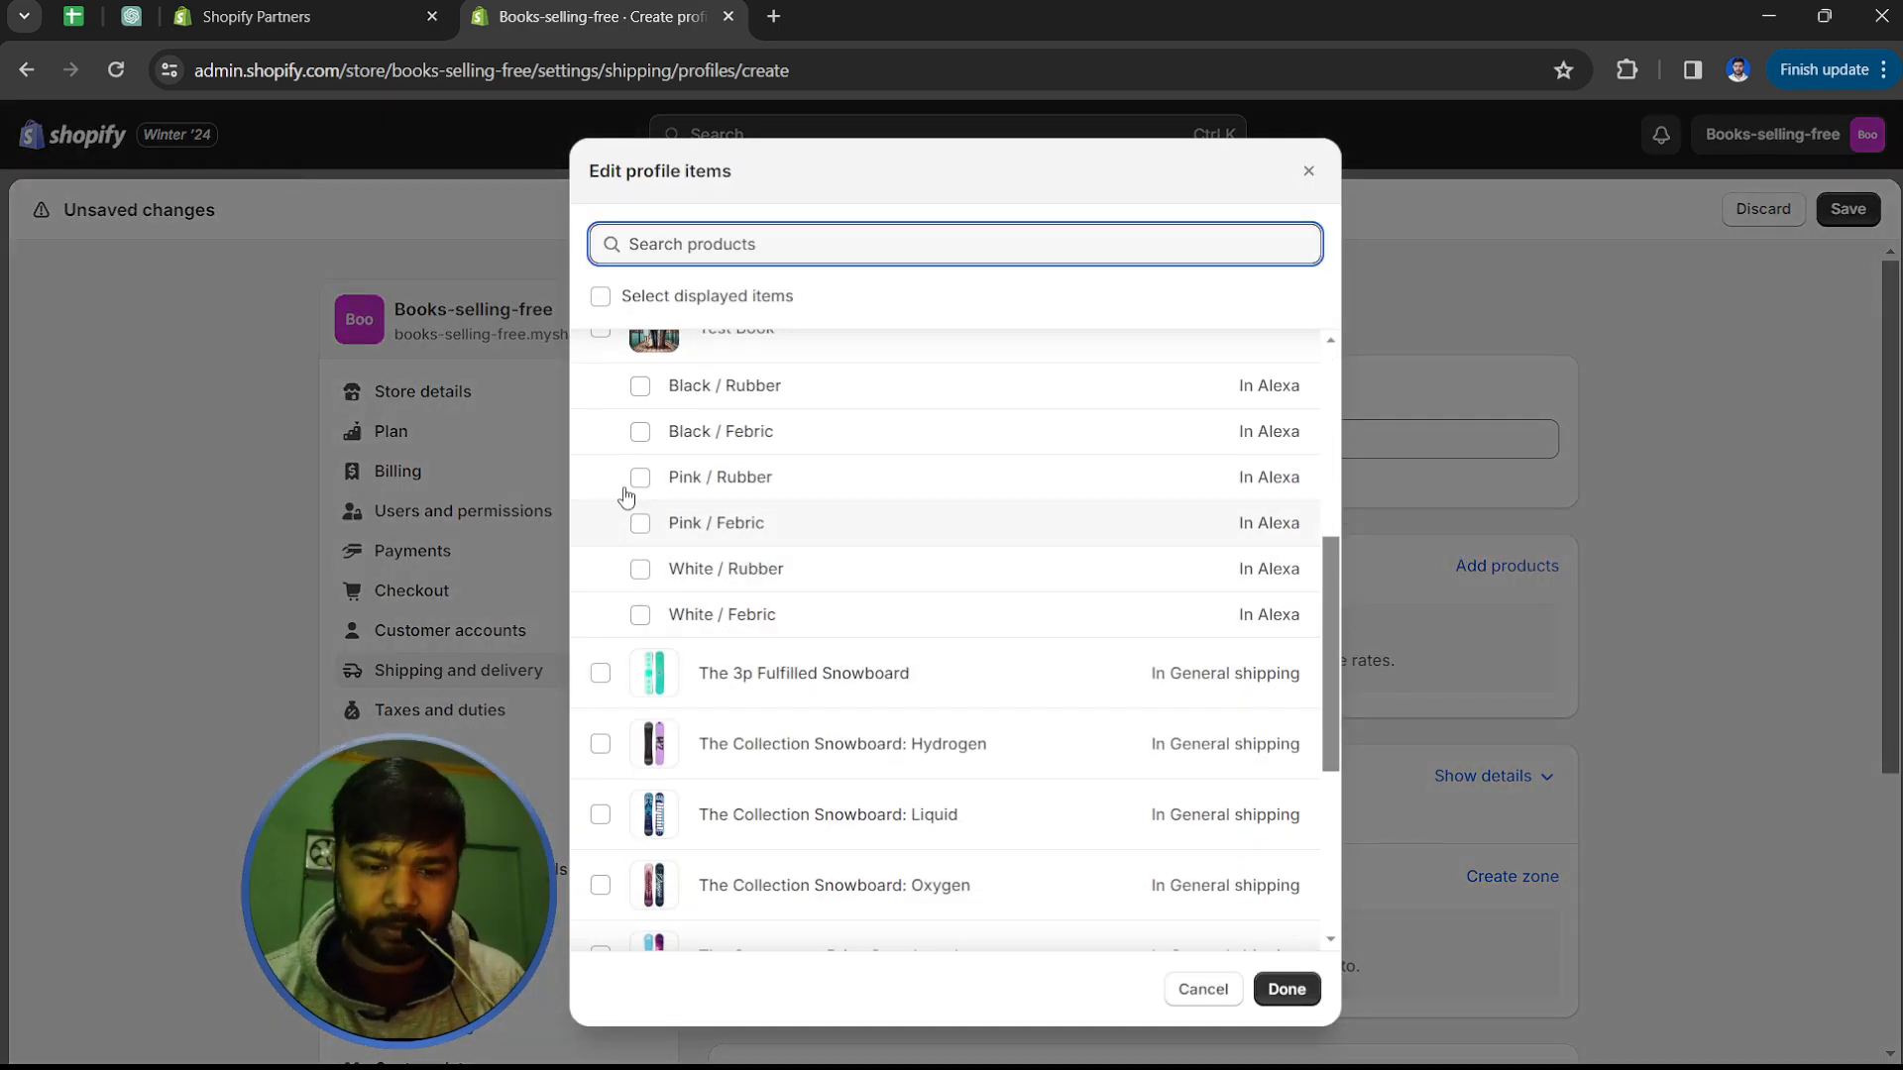
click(601, 672)
click(602, 742)
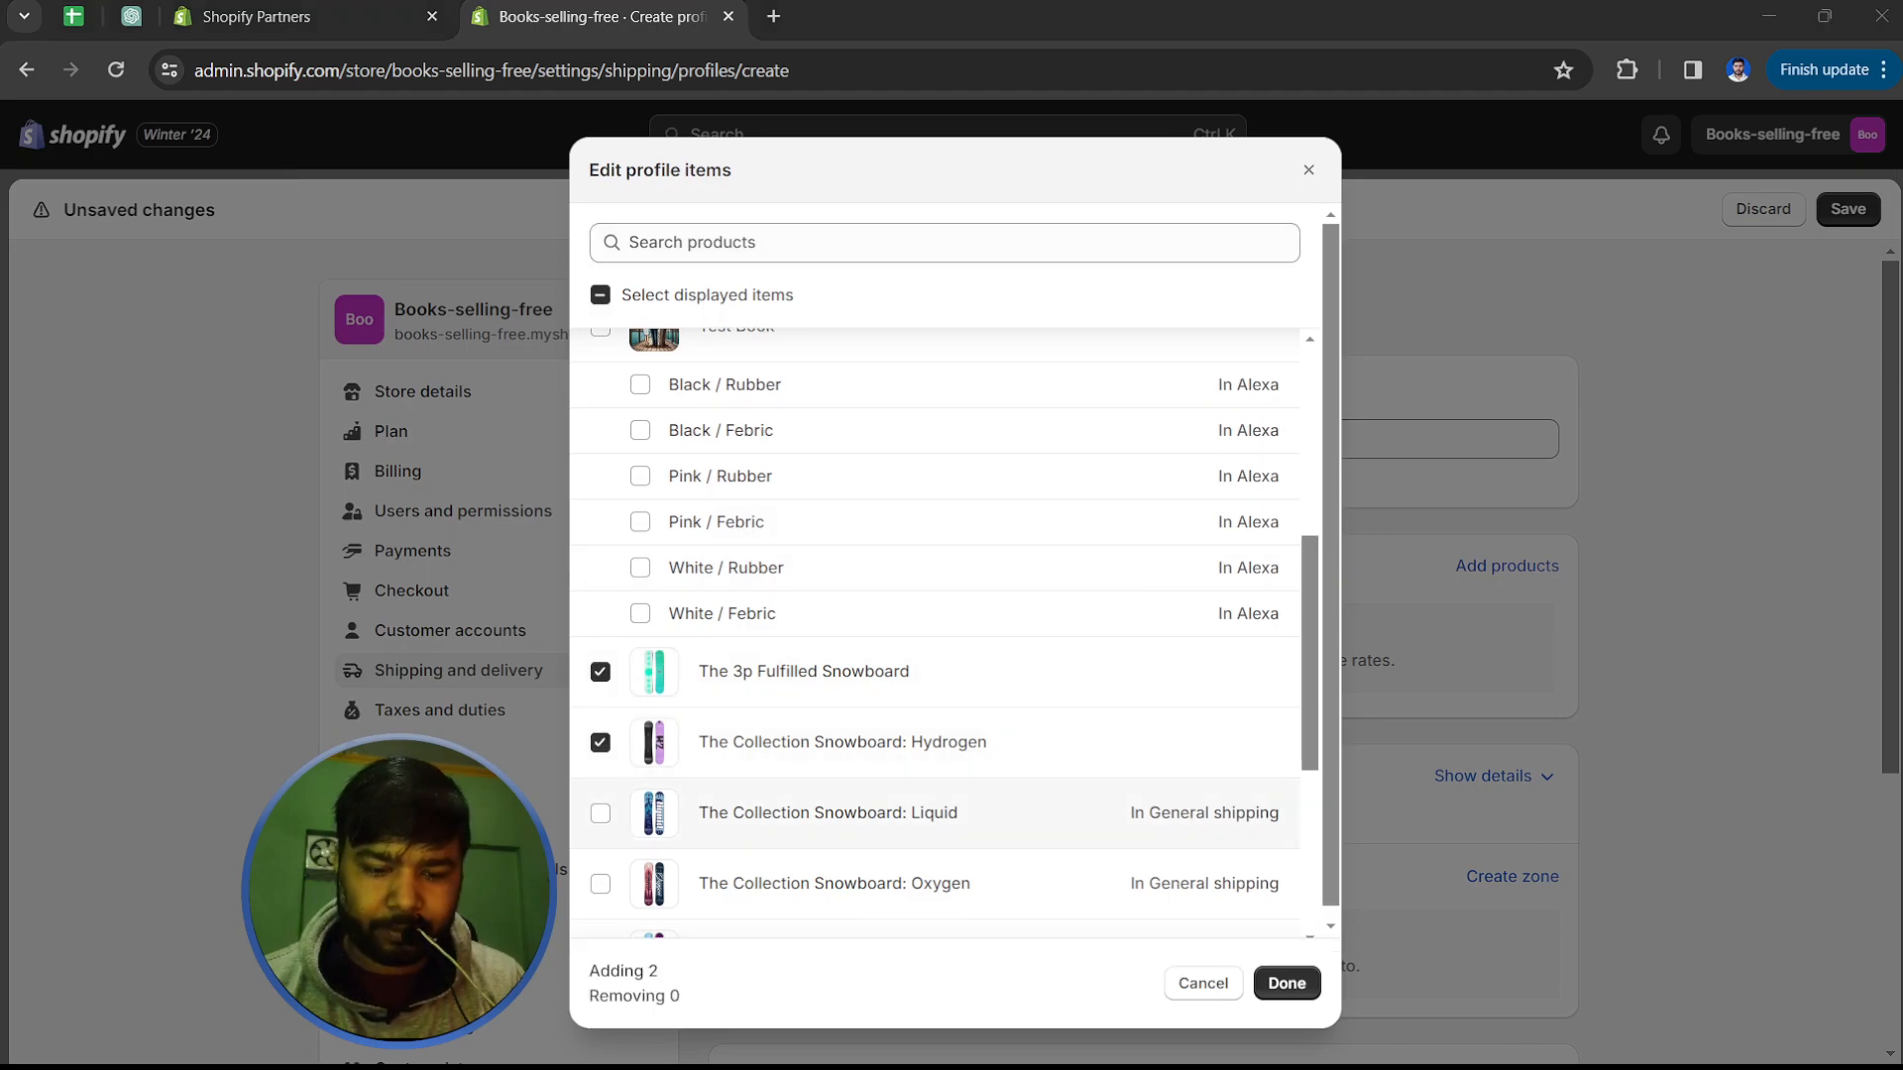
click(601, 813)
click(601, 897)
click(1285, 983)
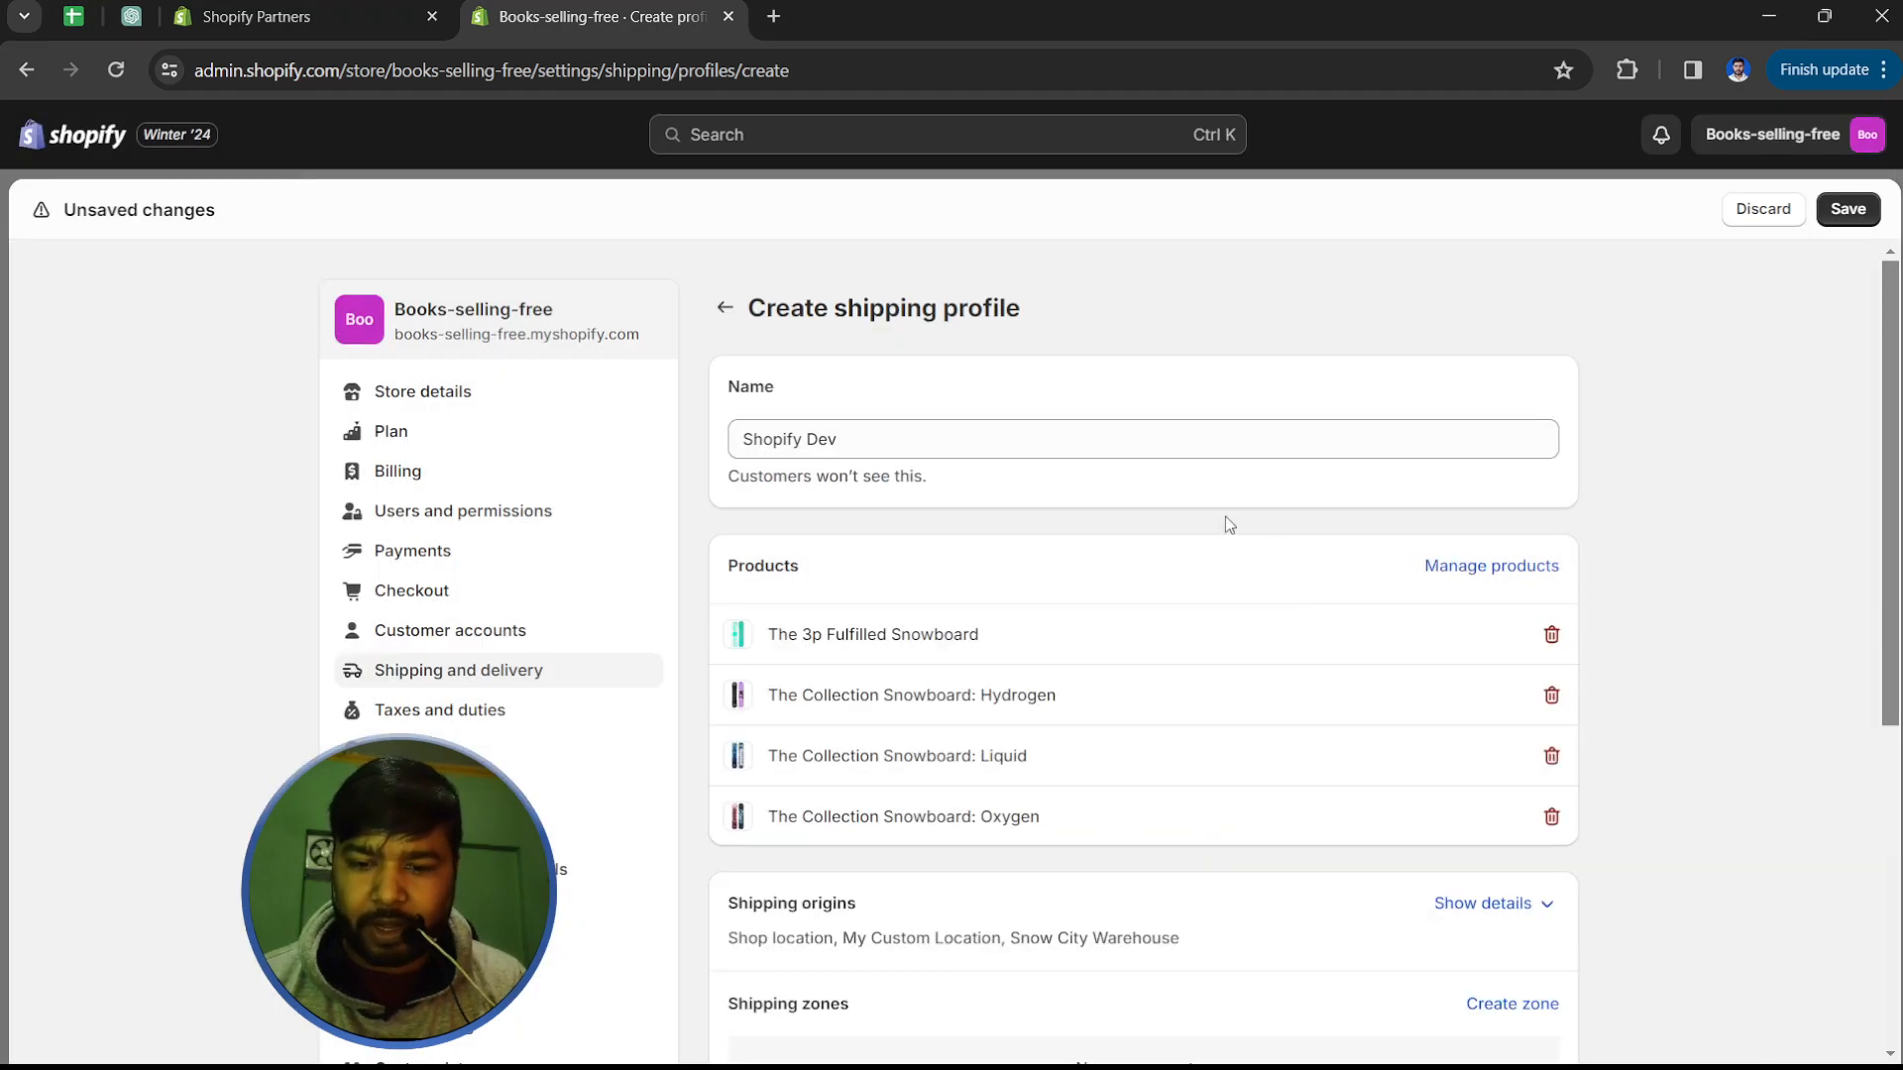
Step: Create a shipping zone named "india Zone" that covers India with all its states
scroll(1322, 592, down, 1)
scroll(1321, 592, down, 3)
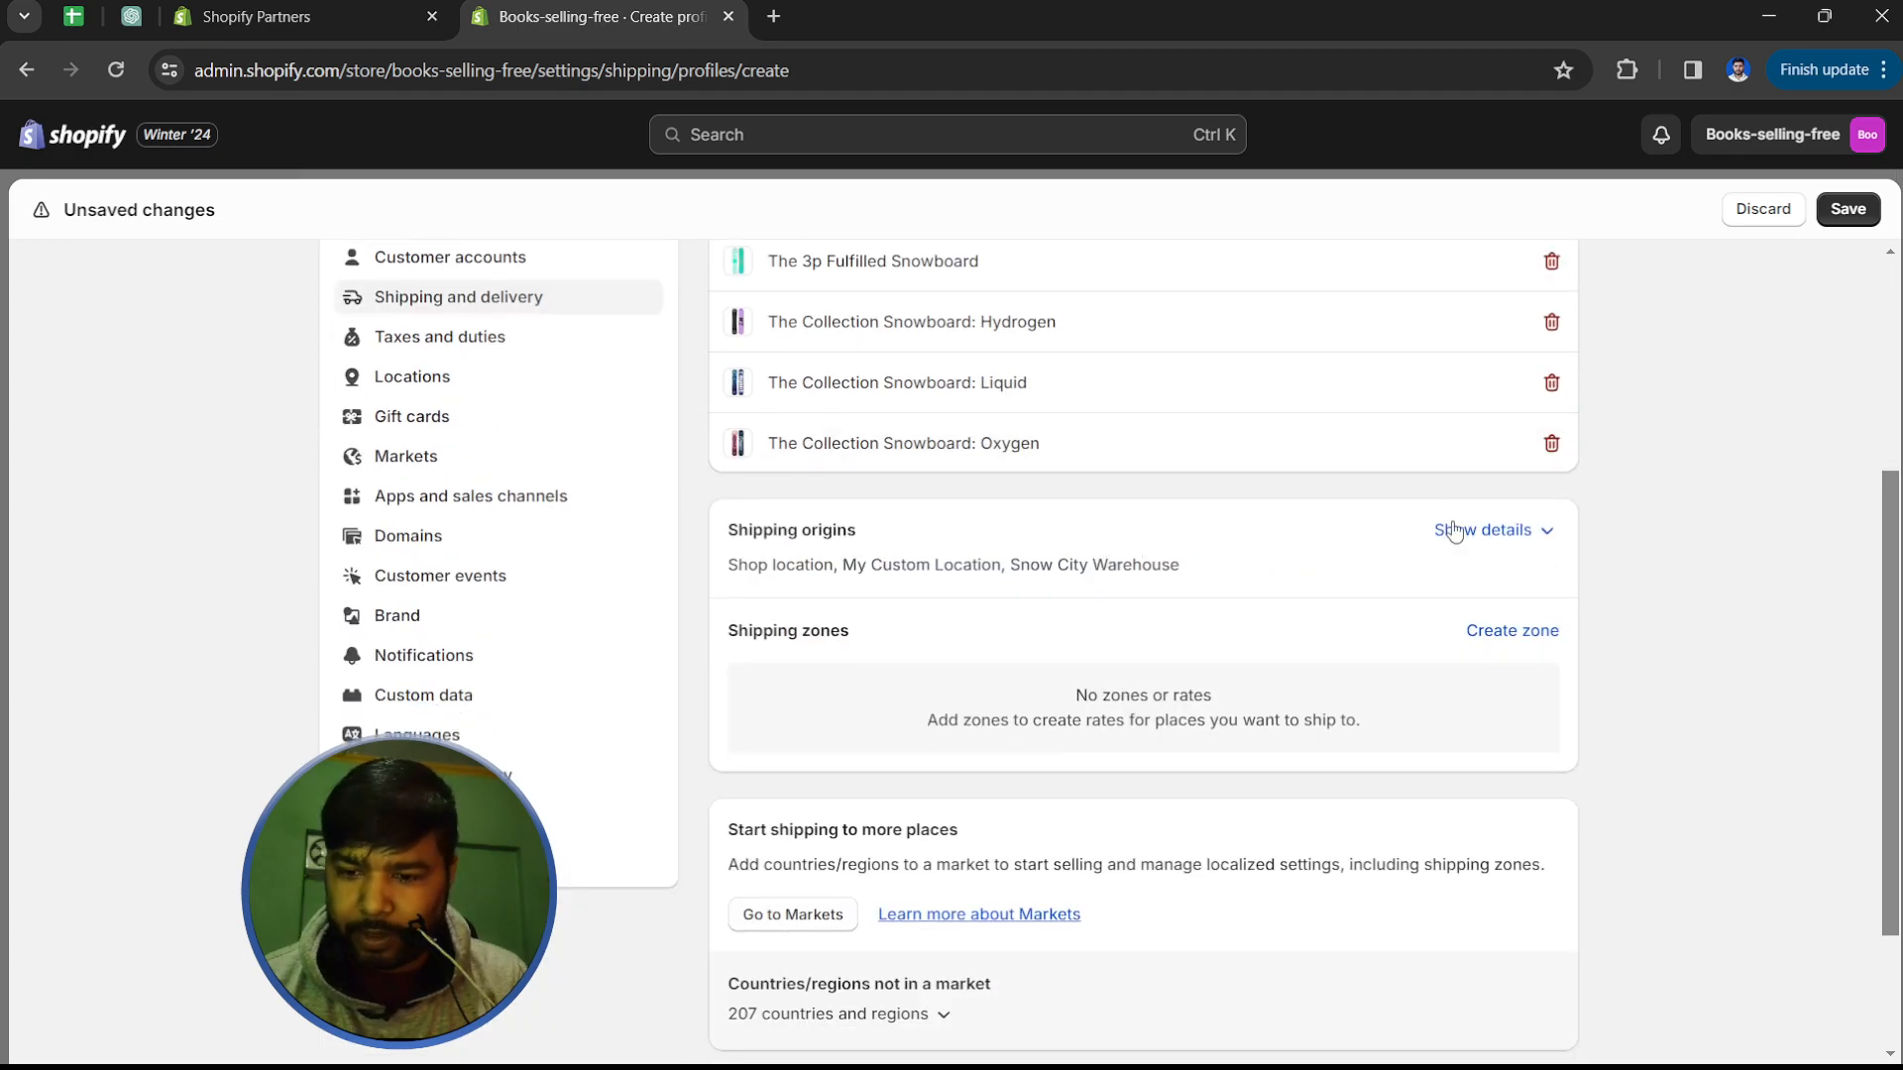
click(1502, 638)
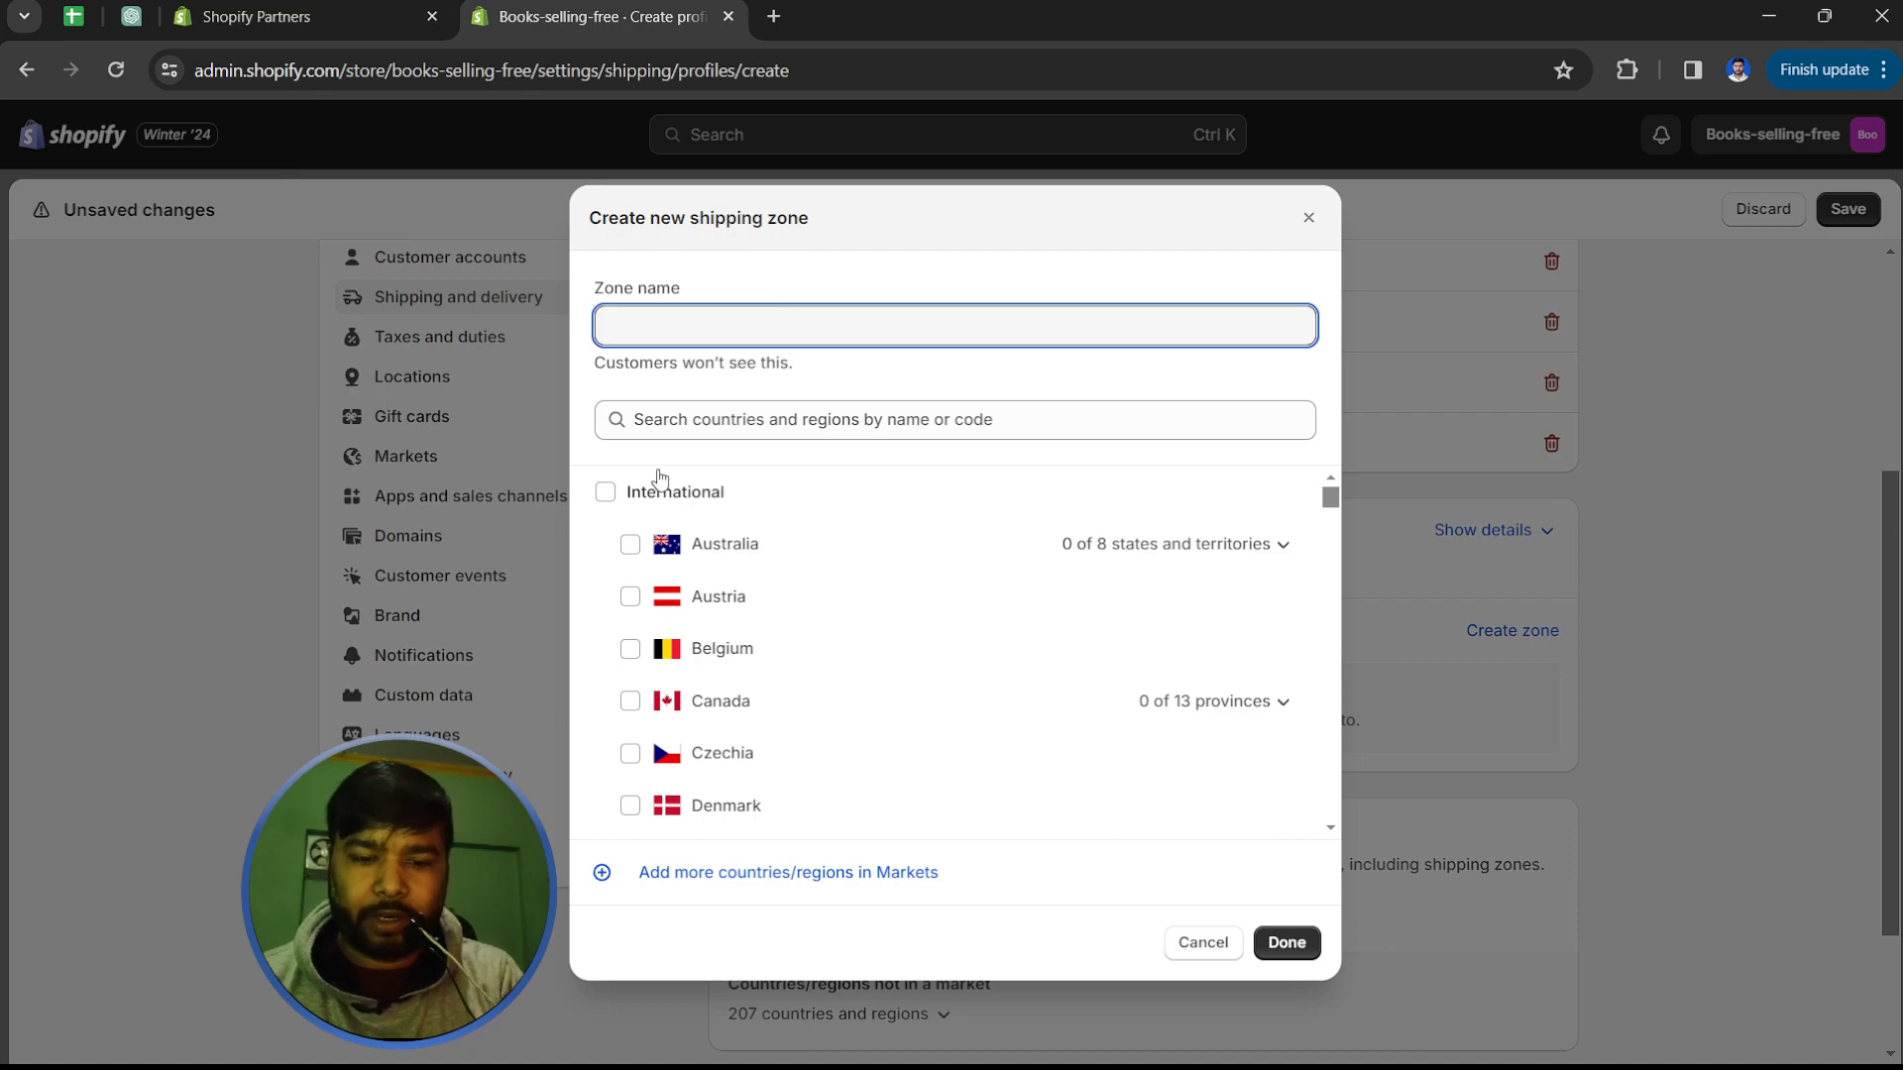
text(ndi)
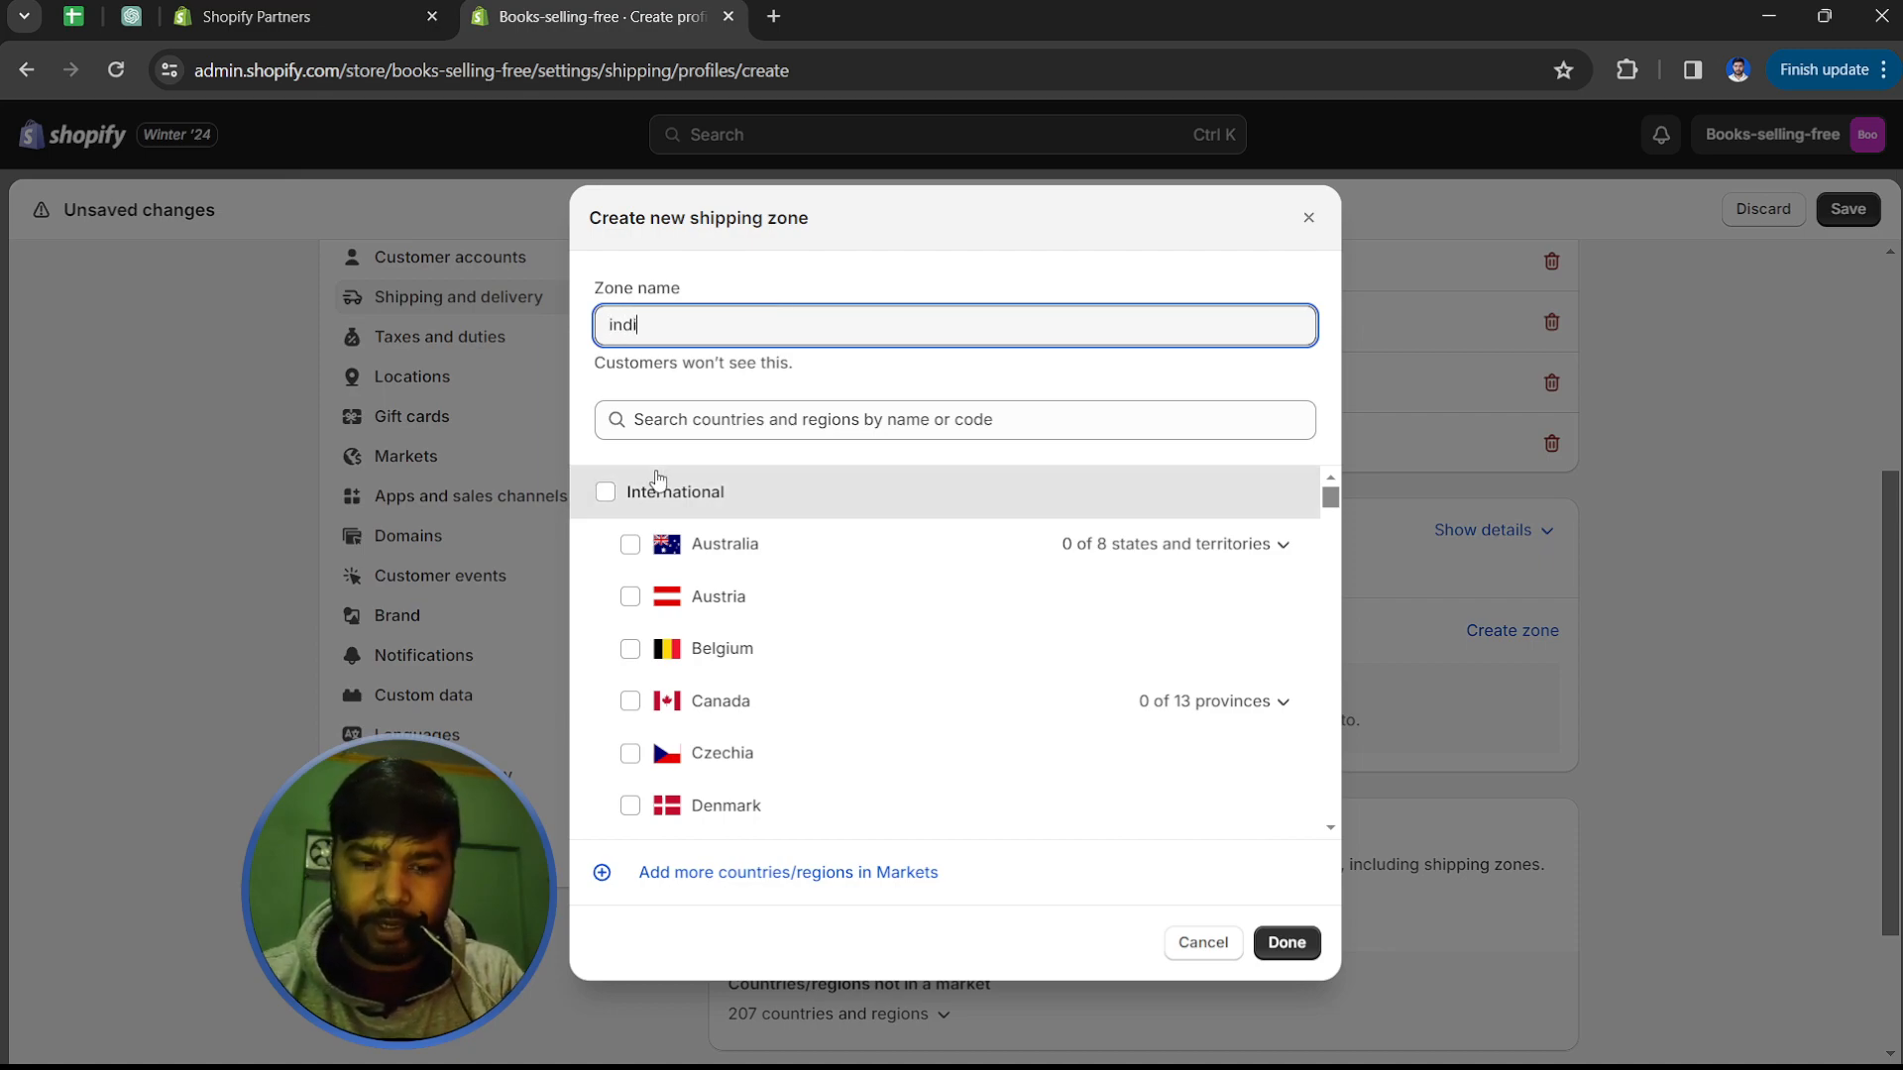
text(a Zone)
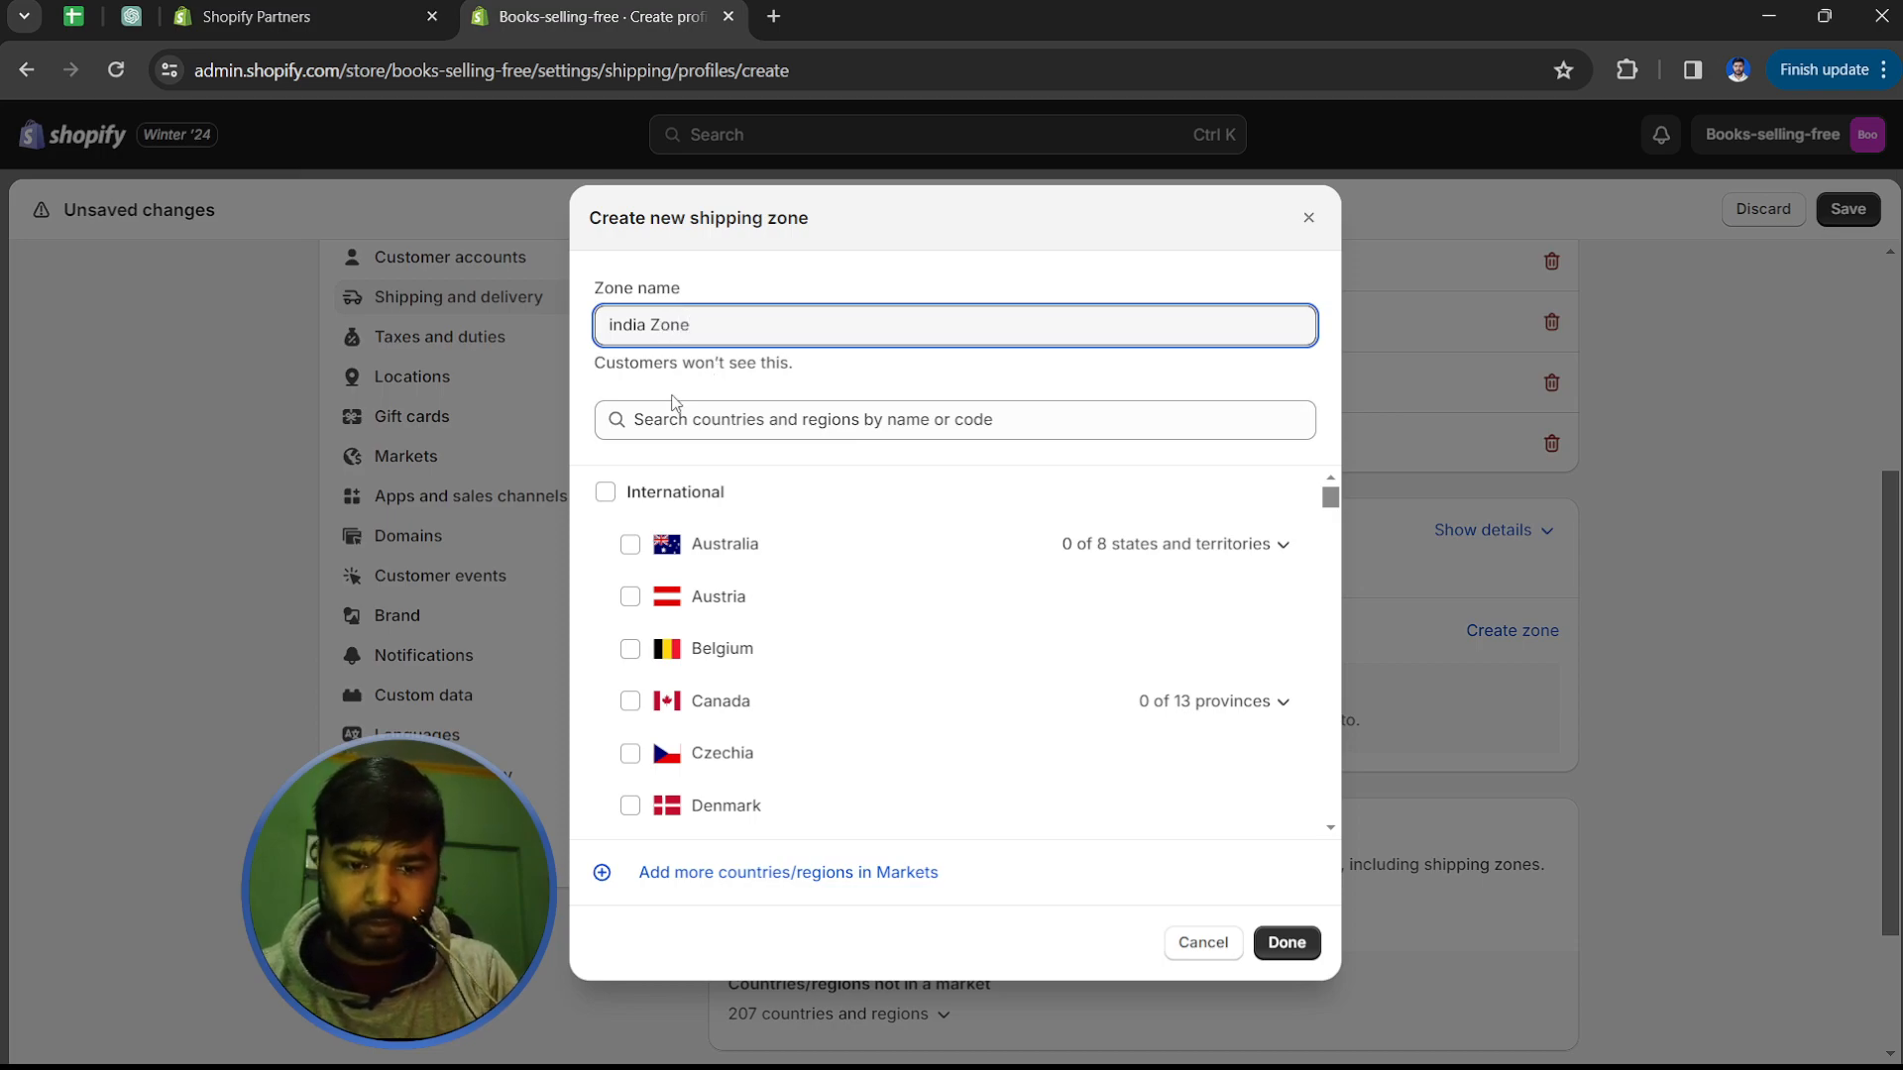
click(679, 406)
text(i)
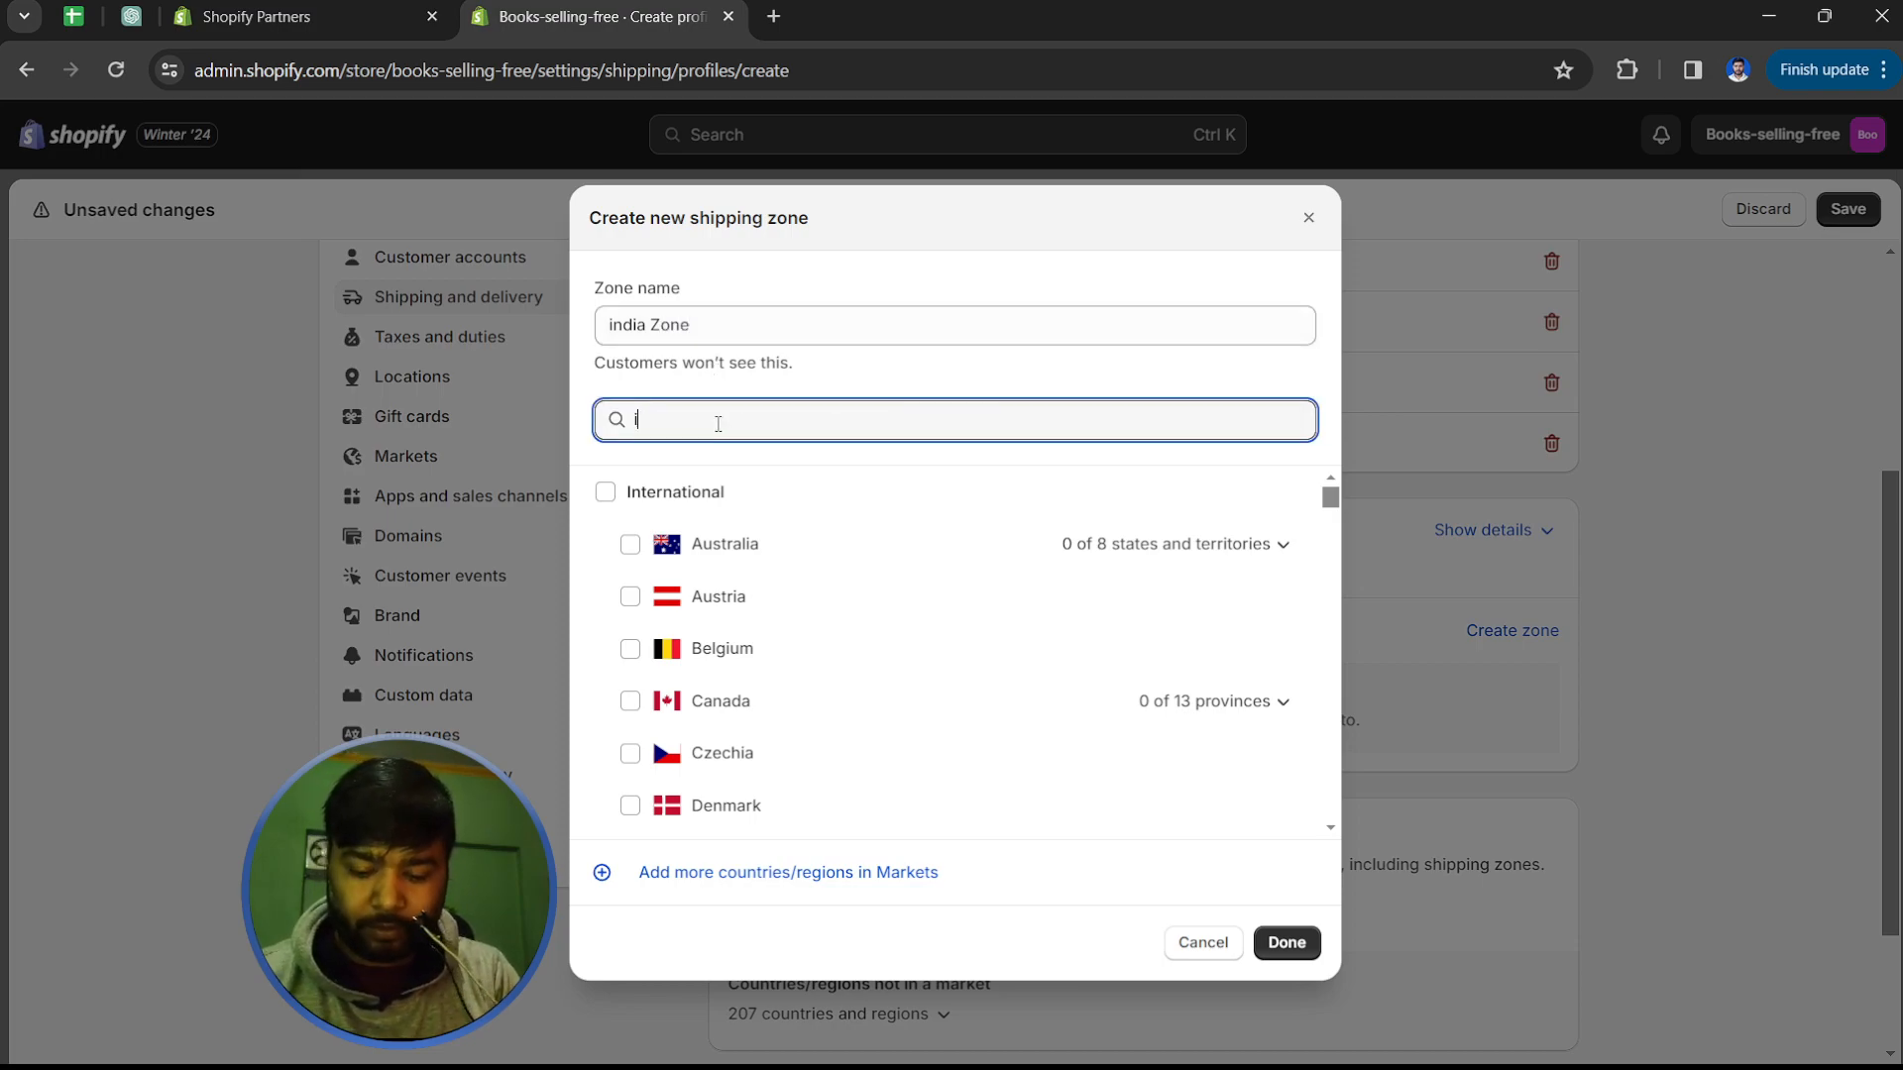
text(ndia)
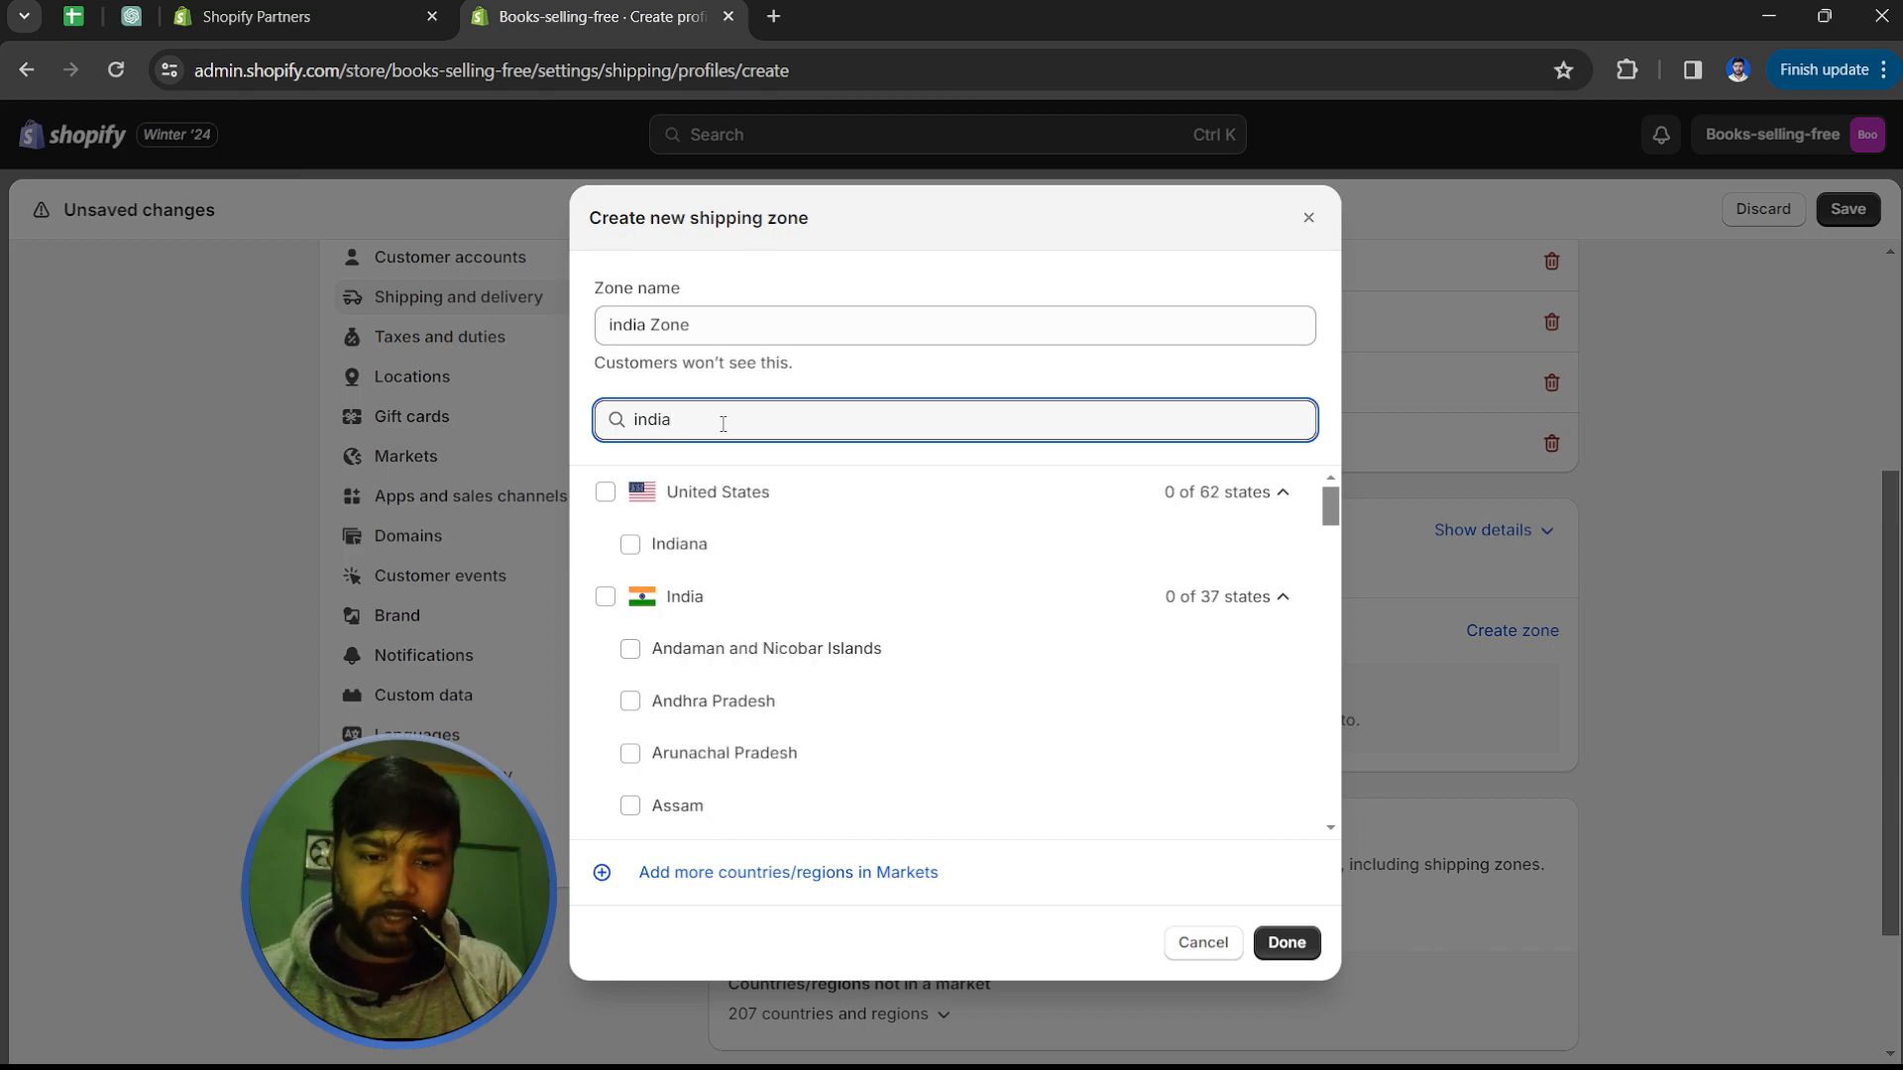
click(734, 593)
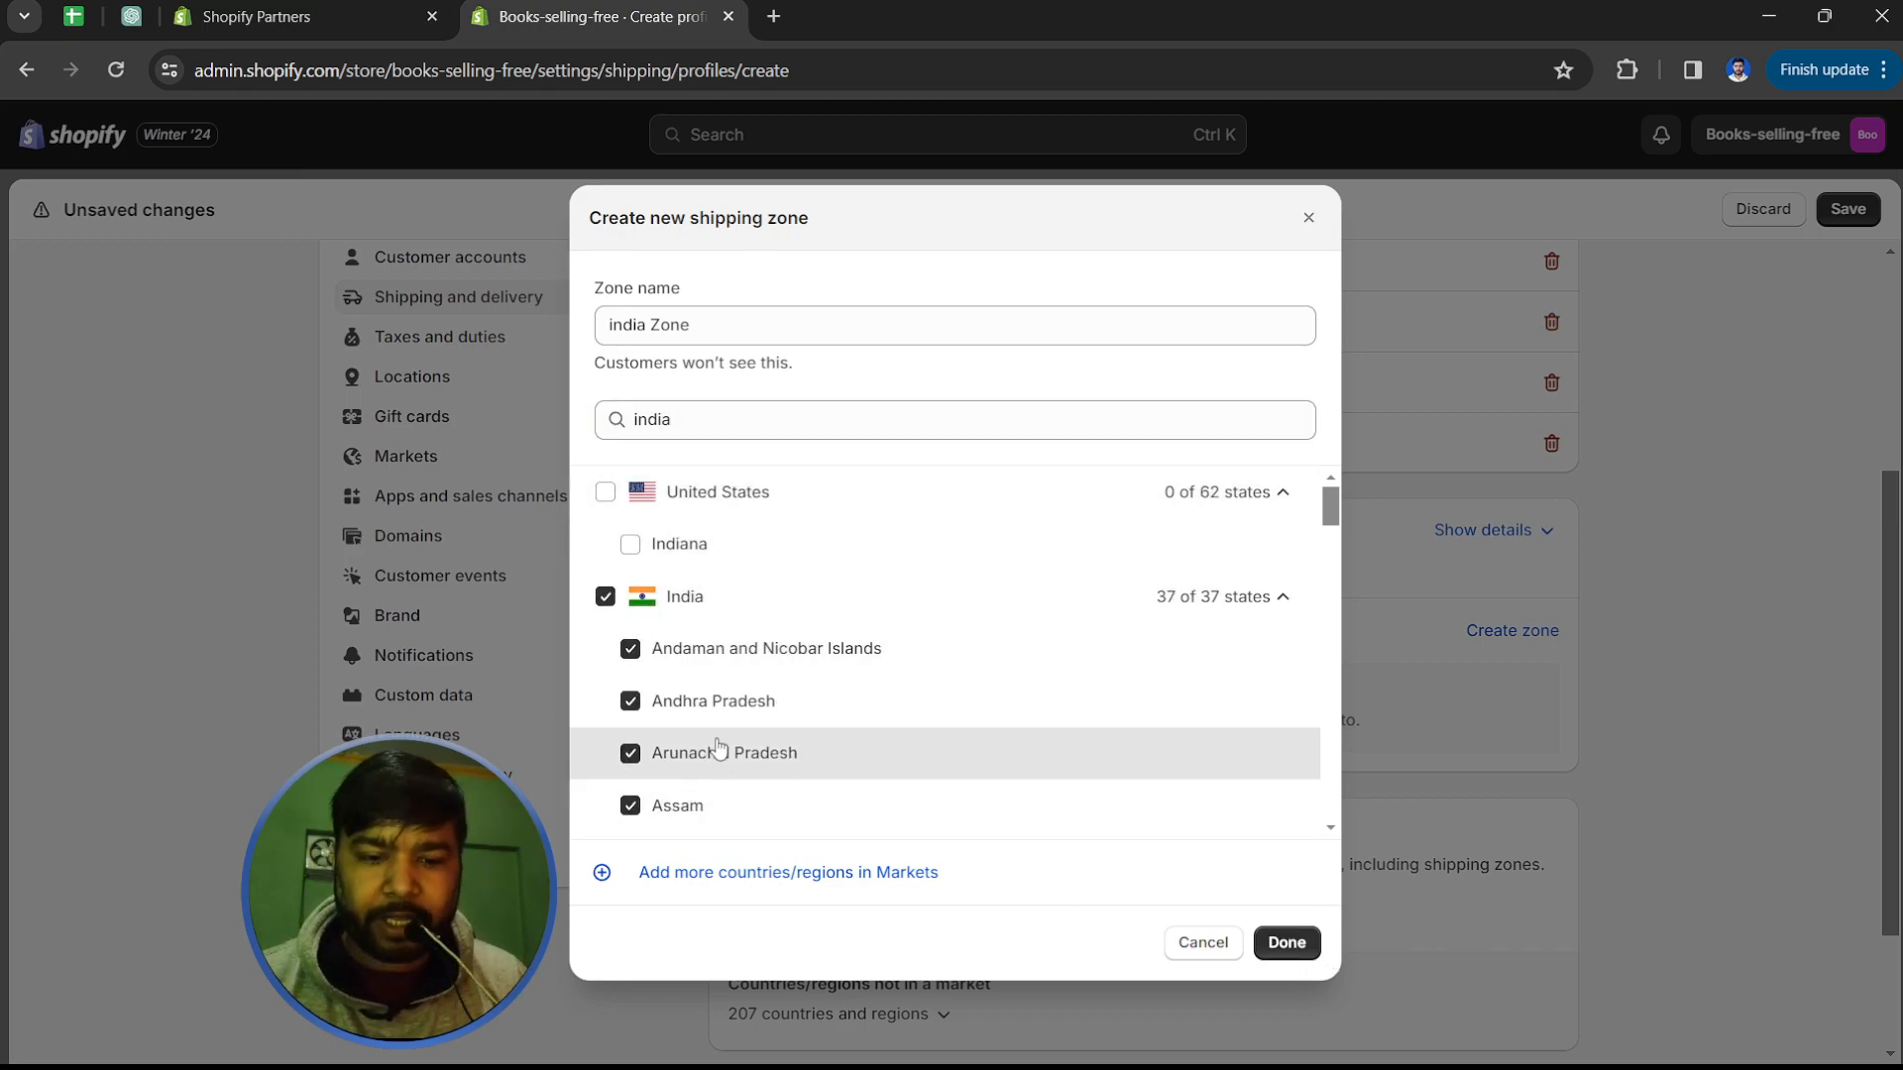
click(1287, 942)
Step: Check the zone overview in the Shopify Dev profile and save the new shipping profile
scroll(909, 694, down, 4)
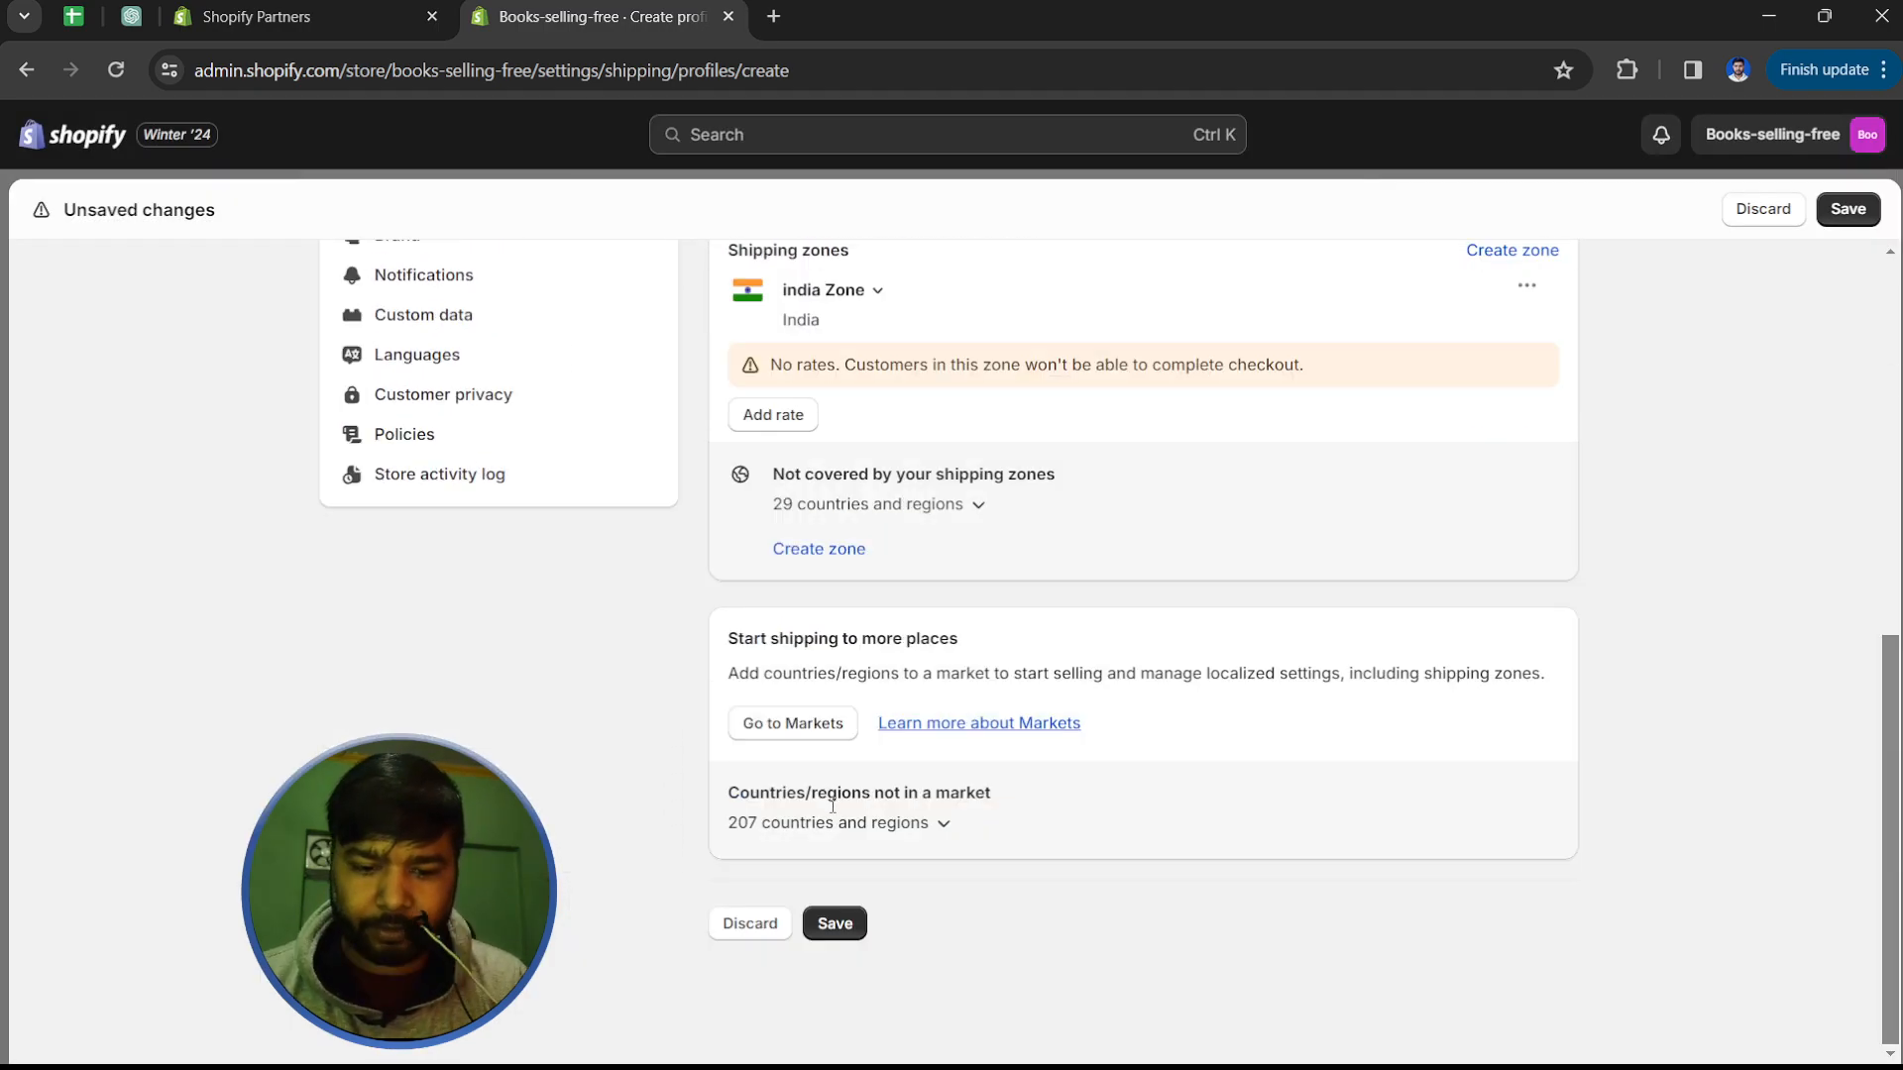
scroll(924, 832, up, 1)
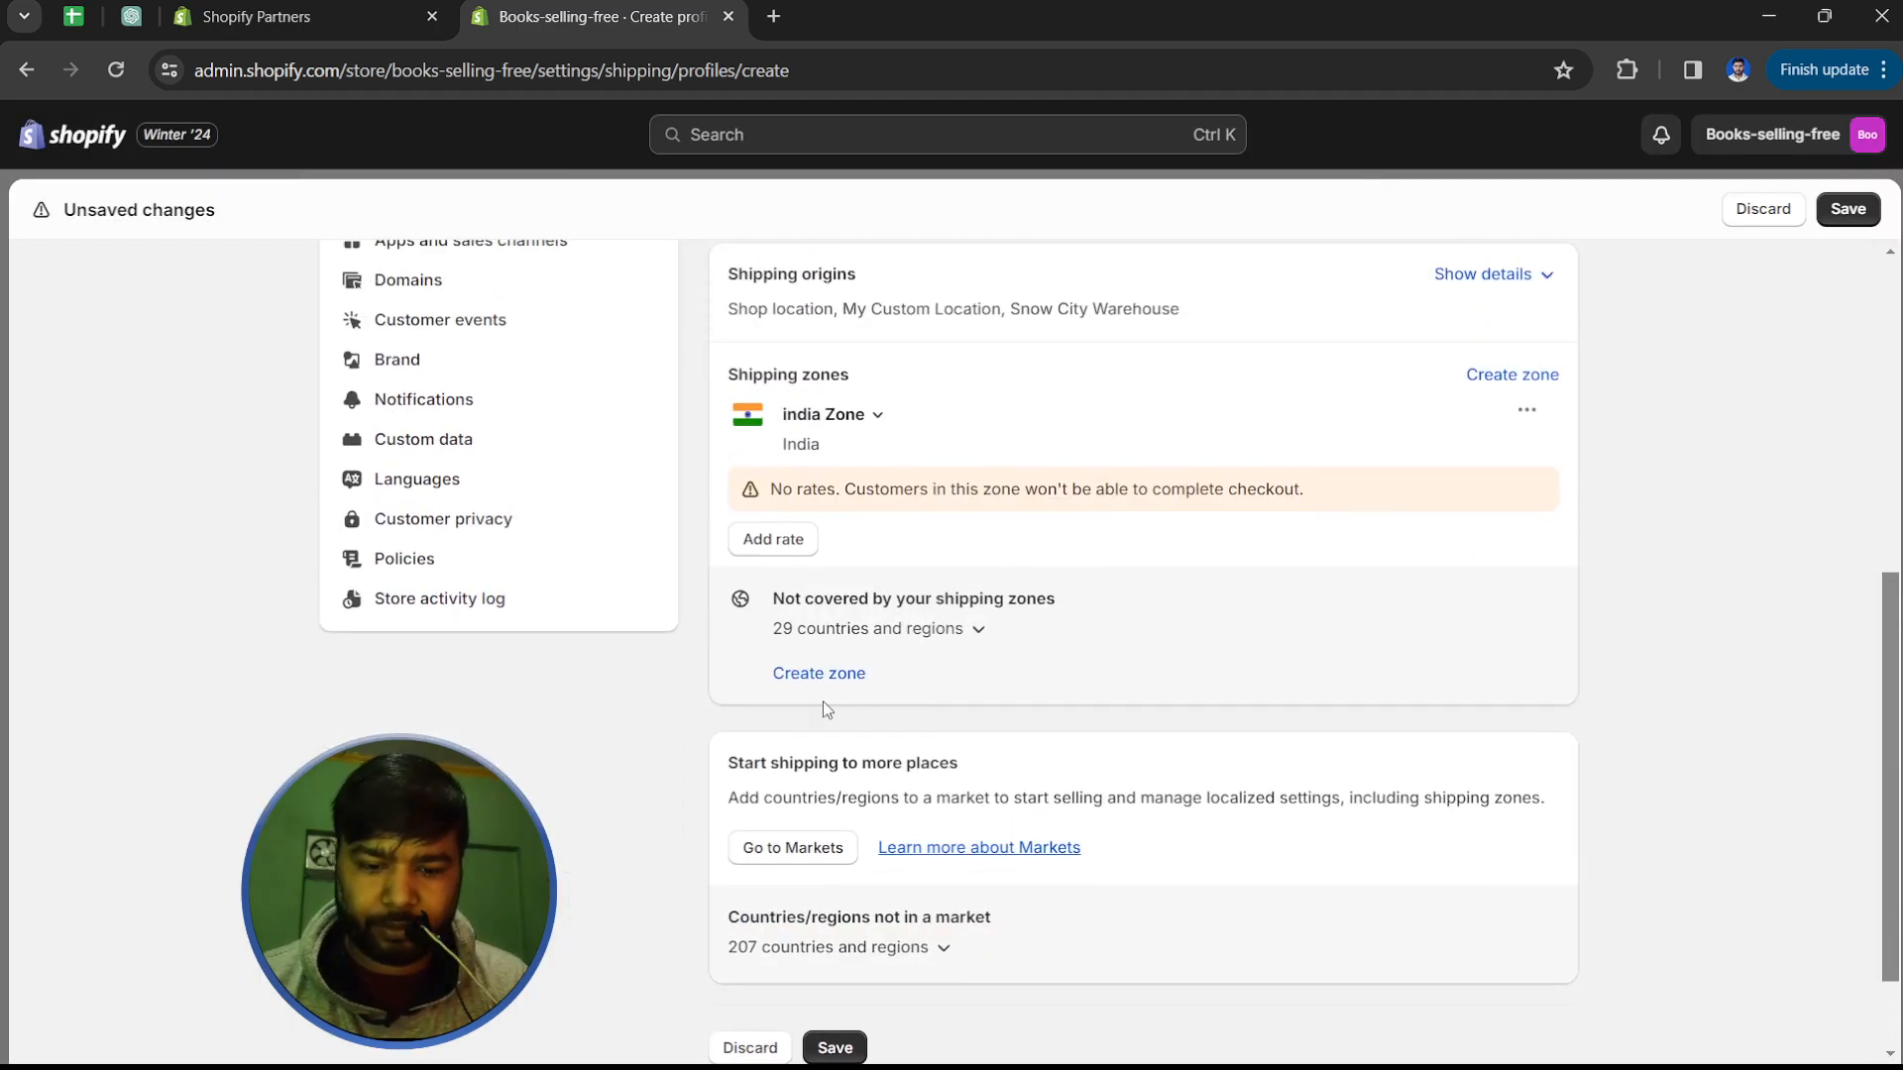
scroll(885, 973, down, 1)
click(841, 925)
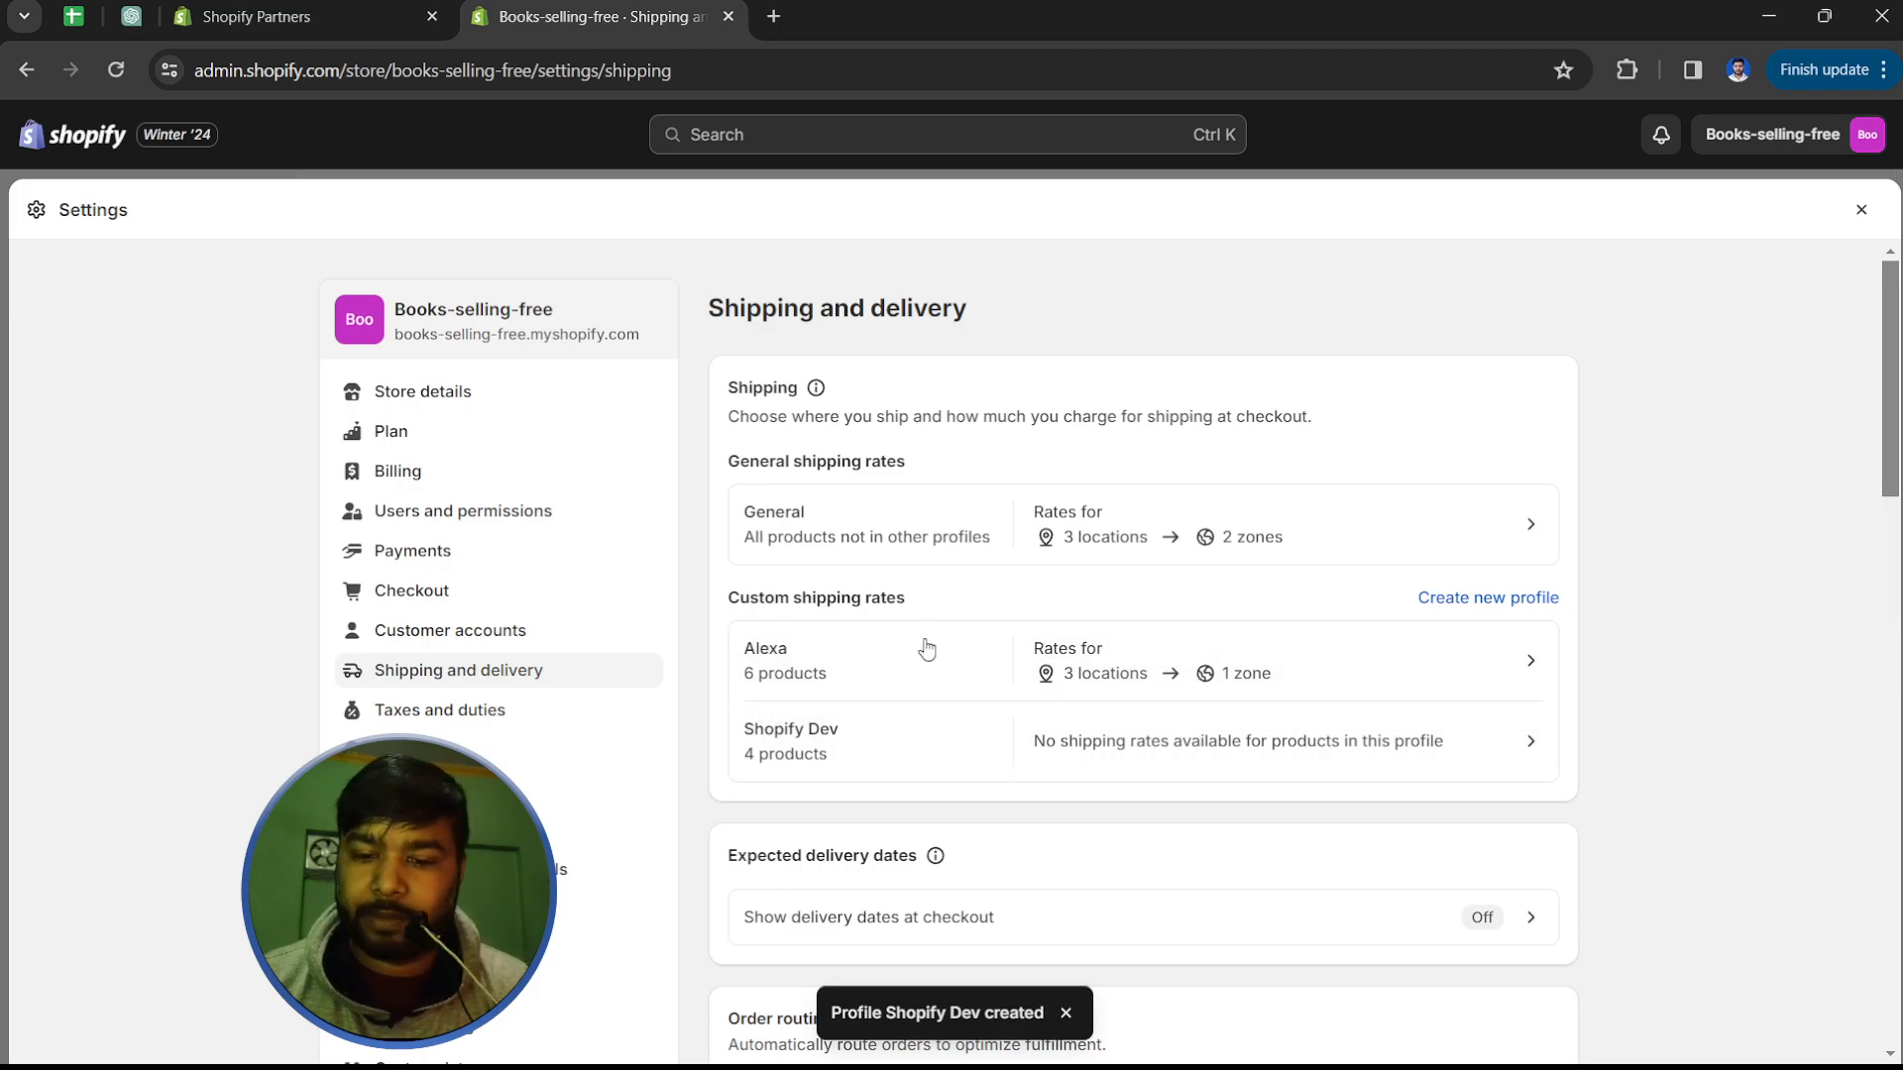
Step: Review the expected delivery dates, order routing, local delivery, local pickup and delivery customizations sections of the shipping settings
scroll(870, 811, down, 2)
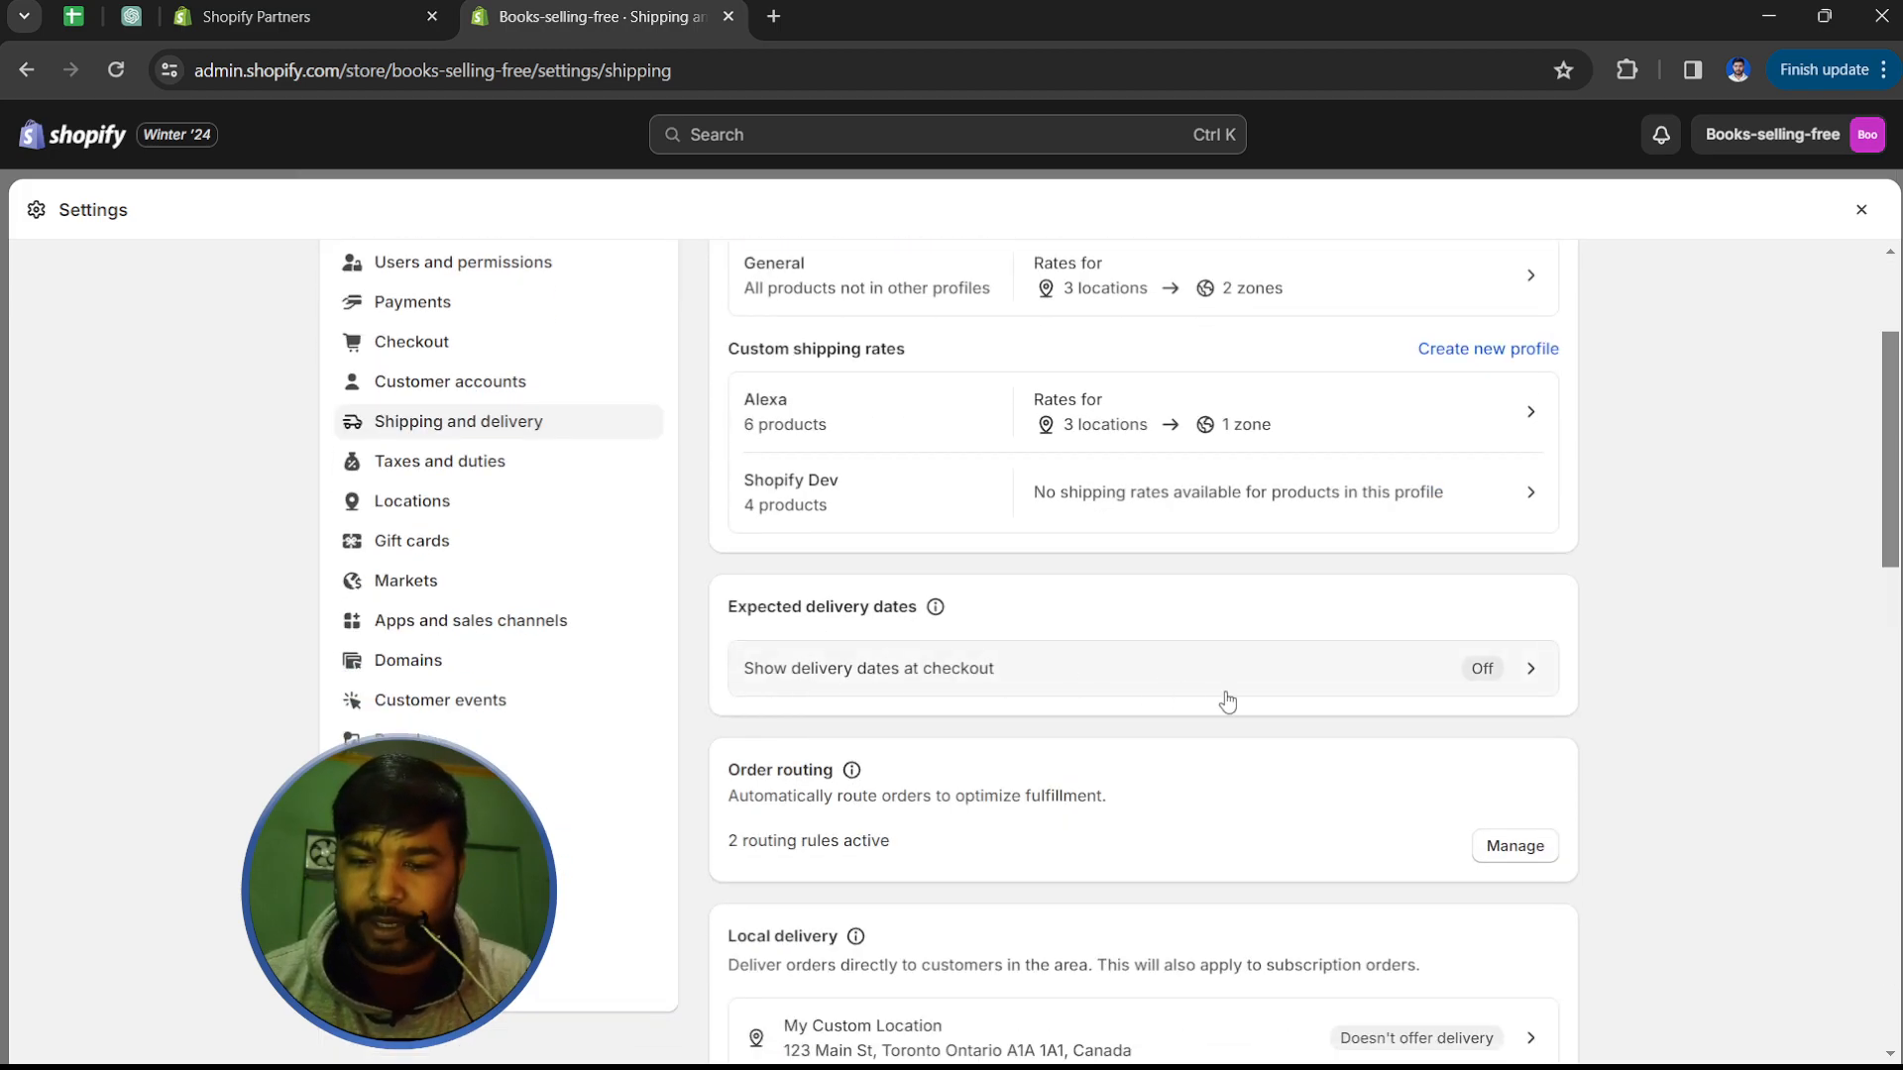
scroll(851, 747, down, 2)
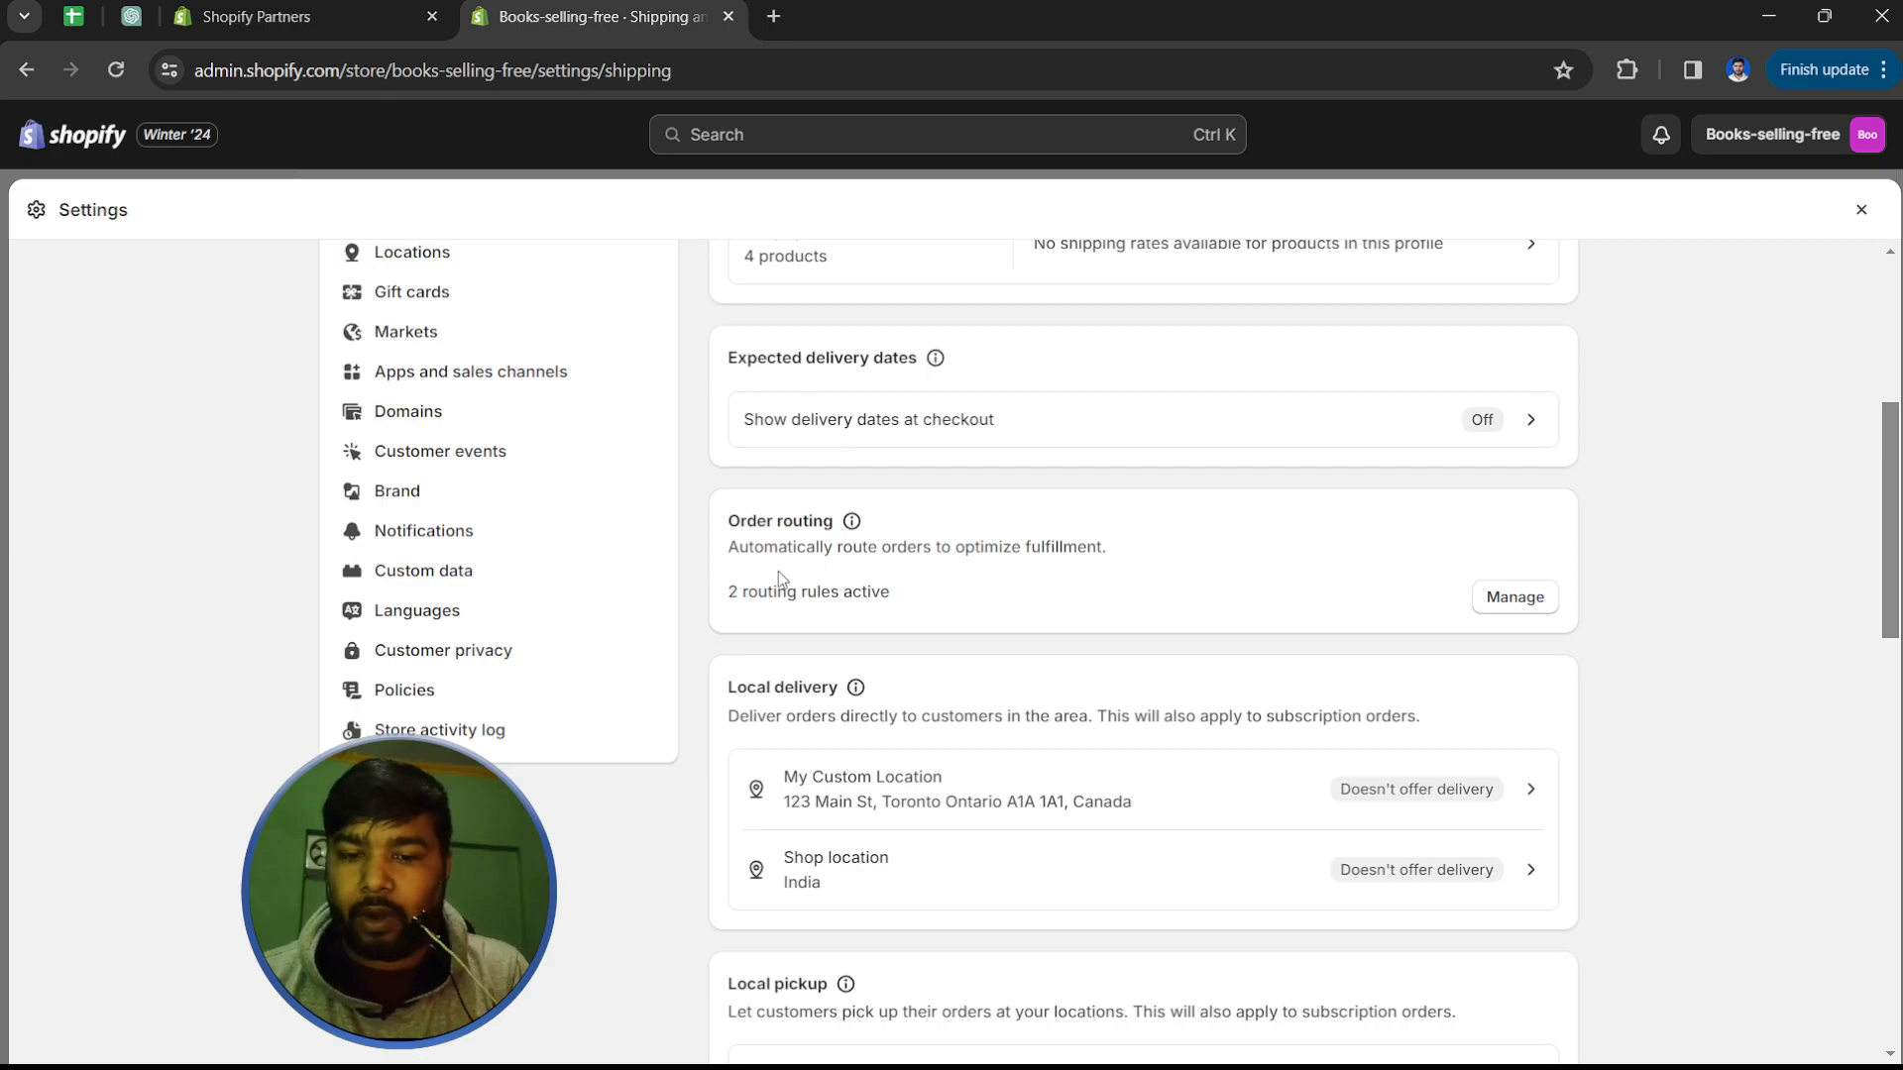
scroll(1183, 783, down, 1)
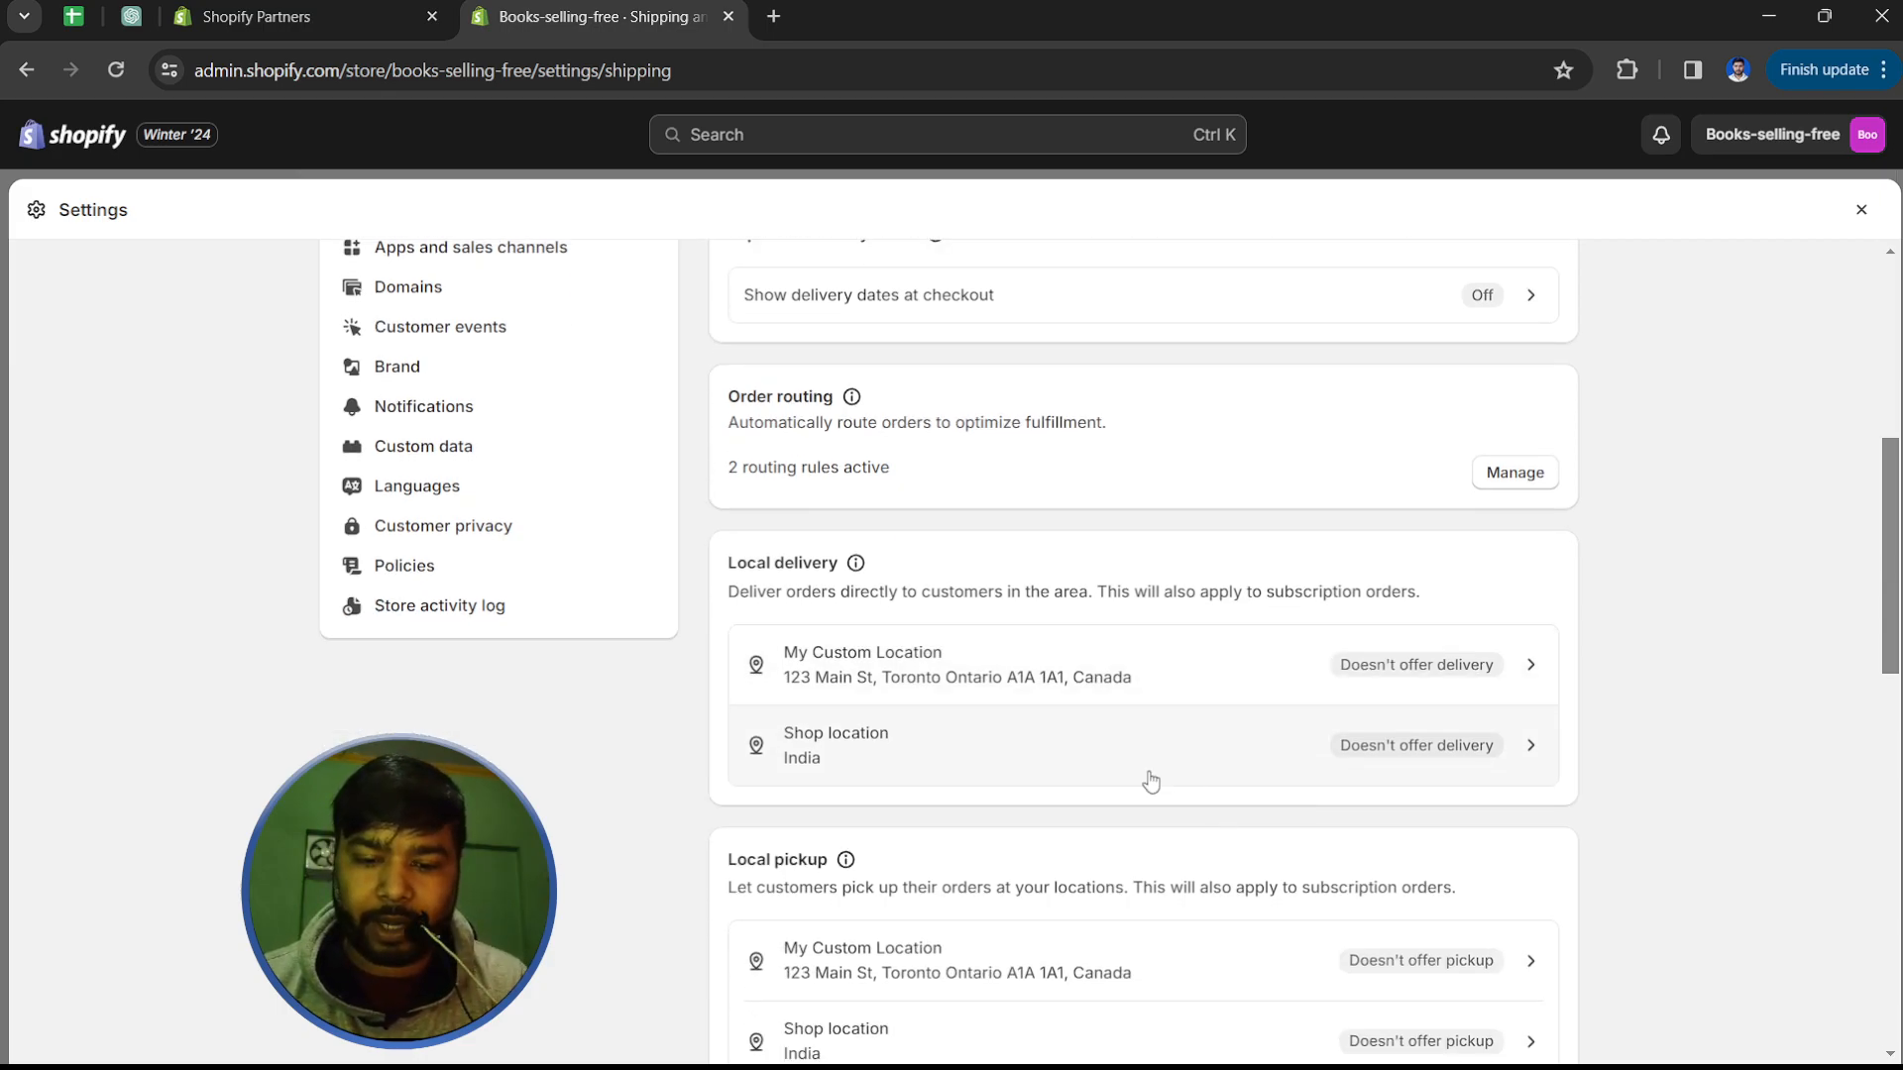
scroll(1024, 770, down, 2)
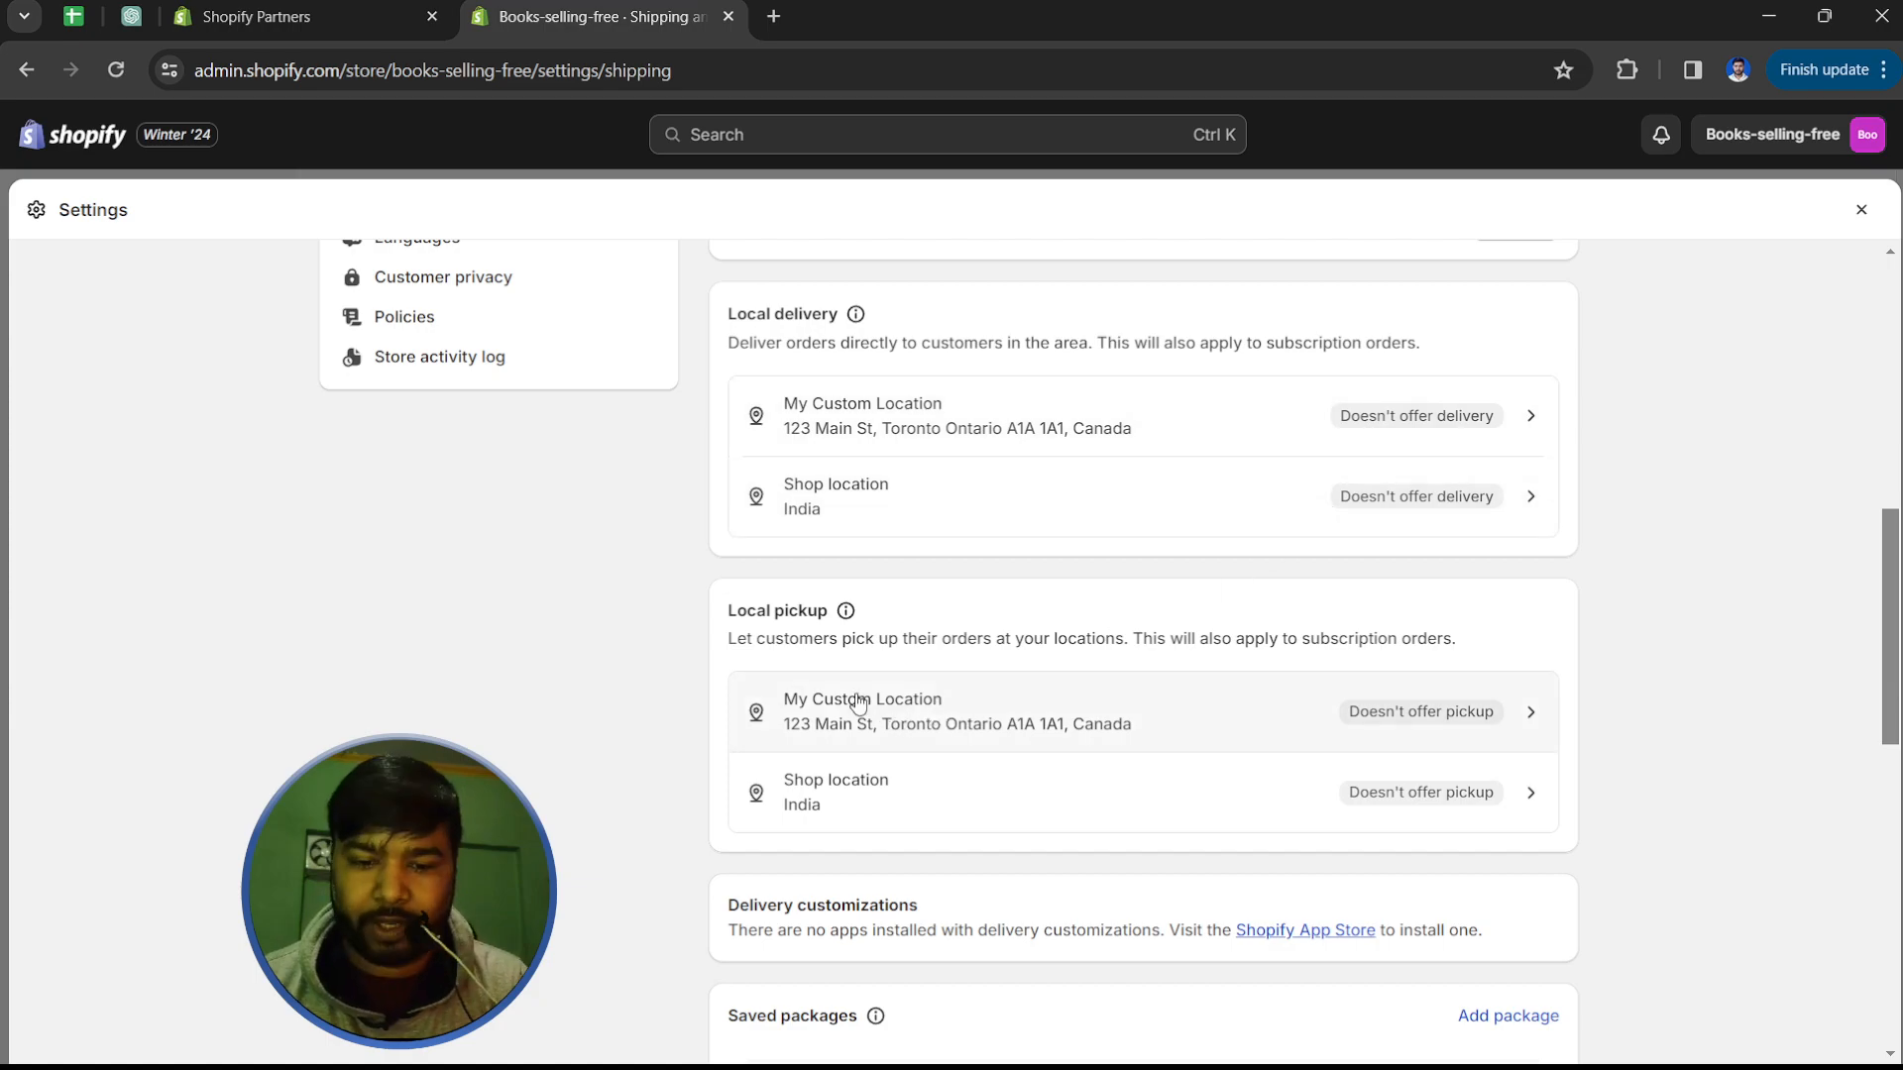
drag(715, 623, 853, 618)
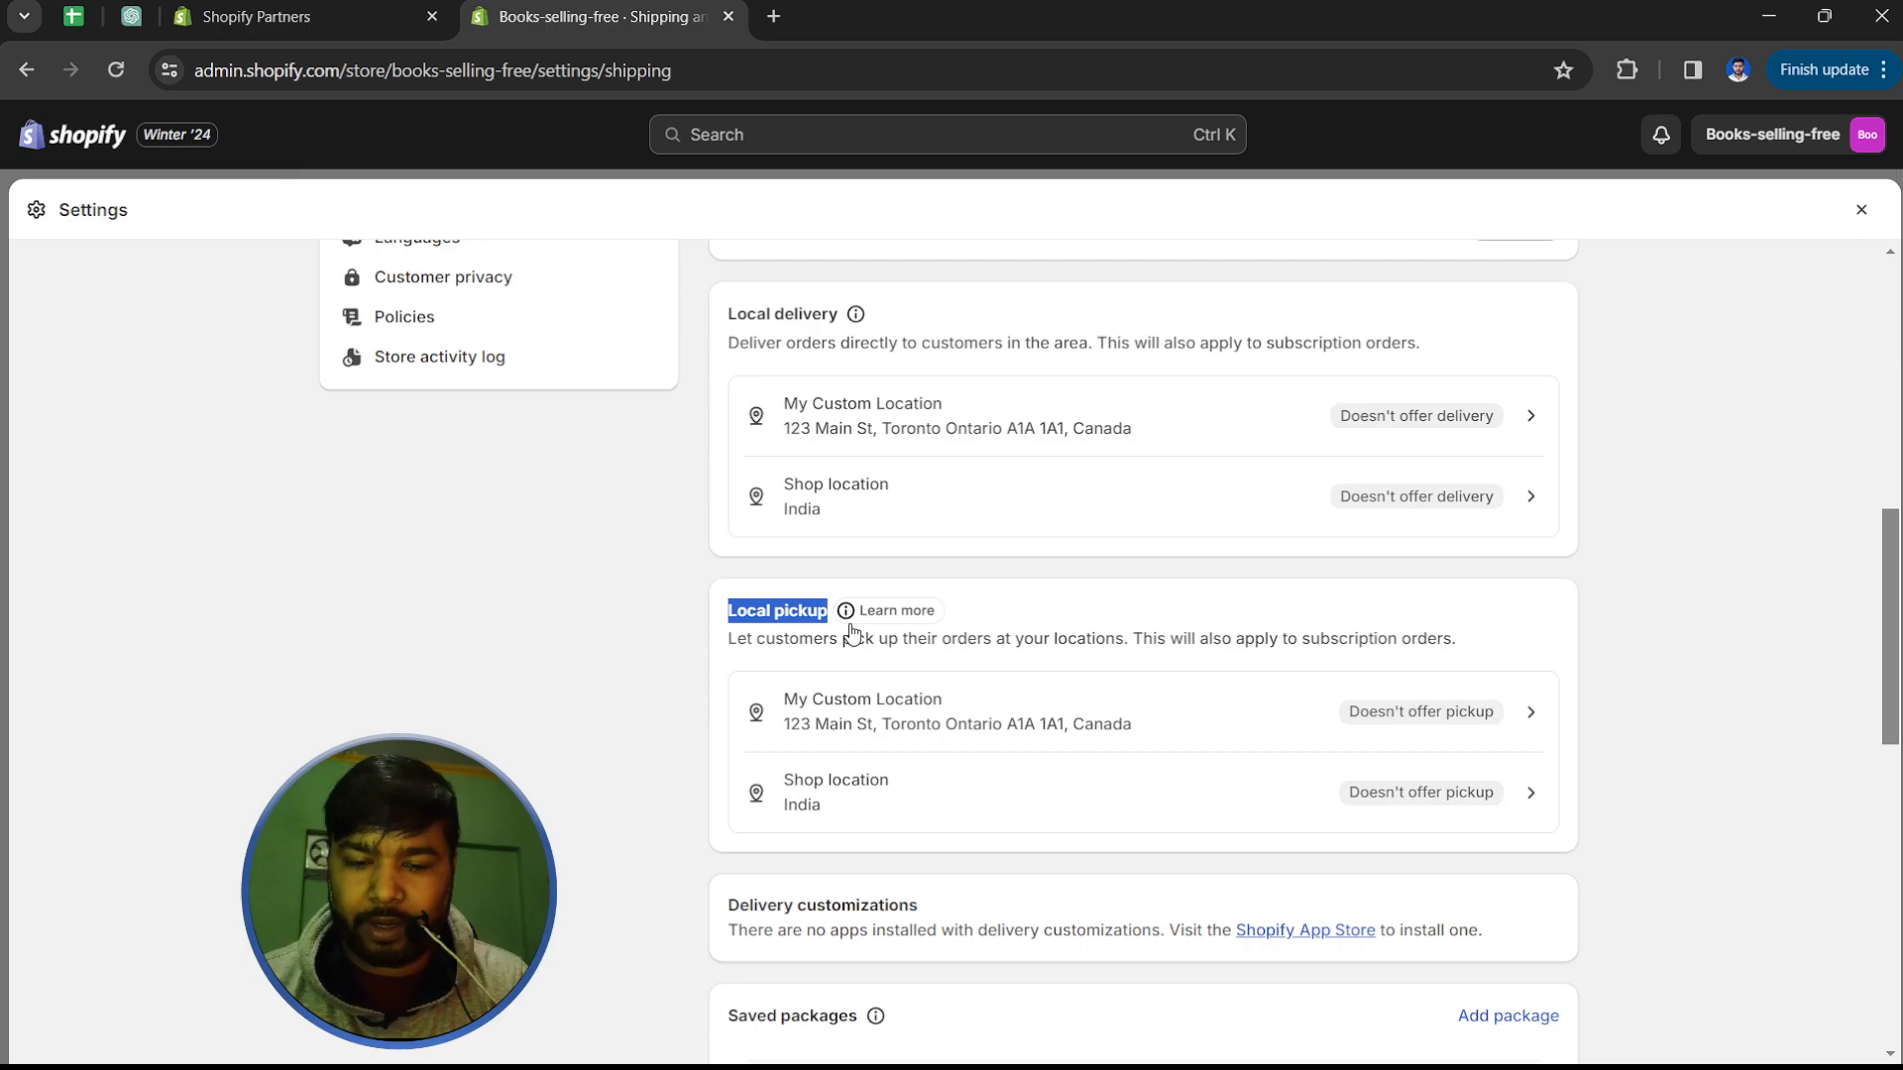
scroll(1041, 656, down, 1)
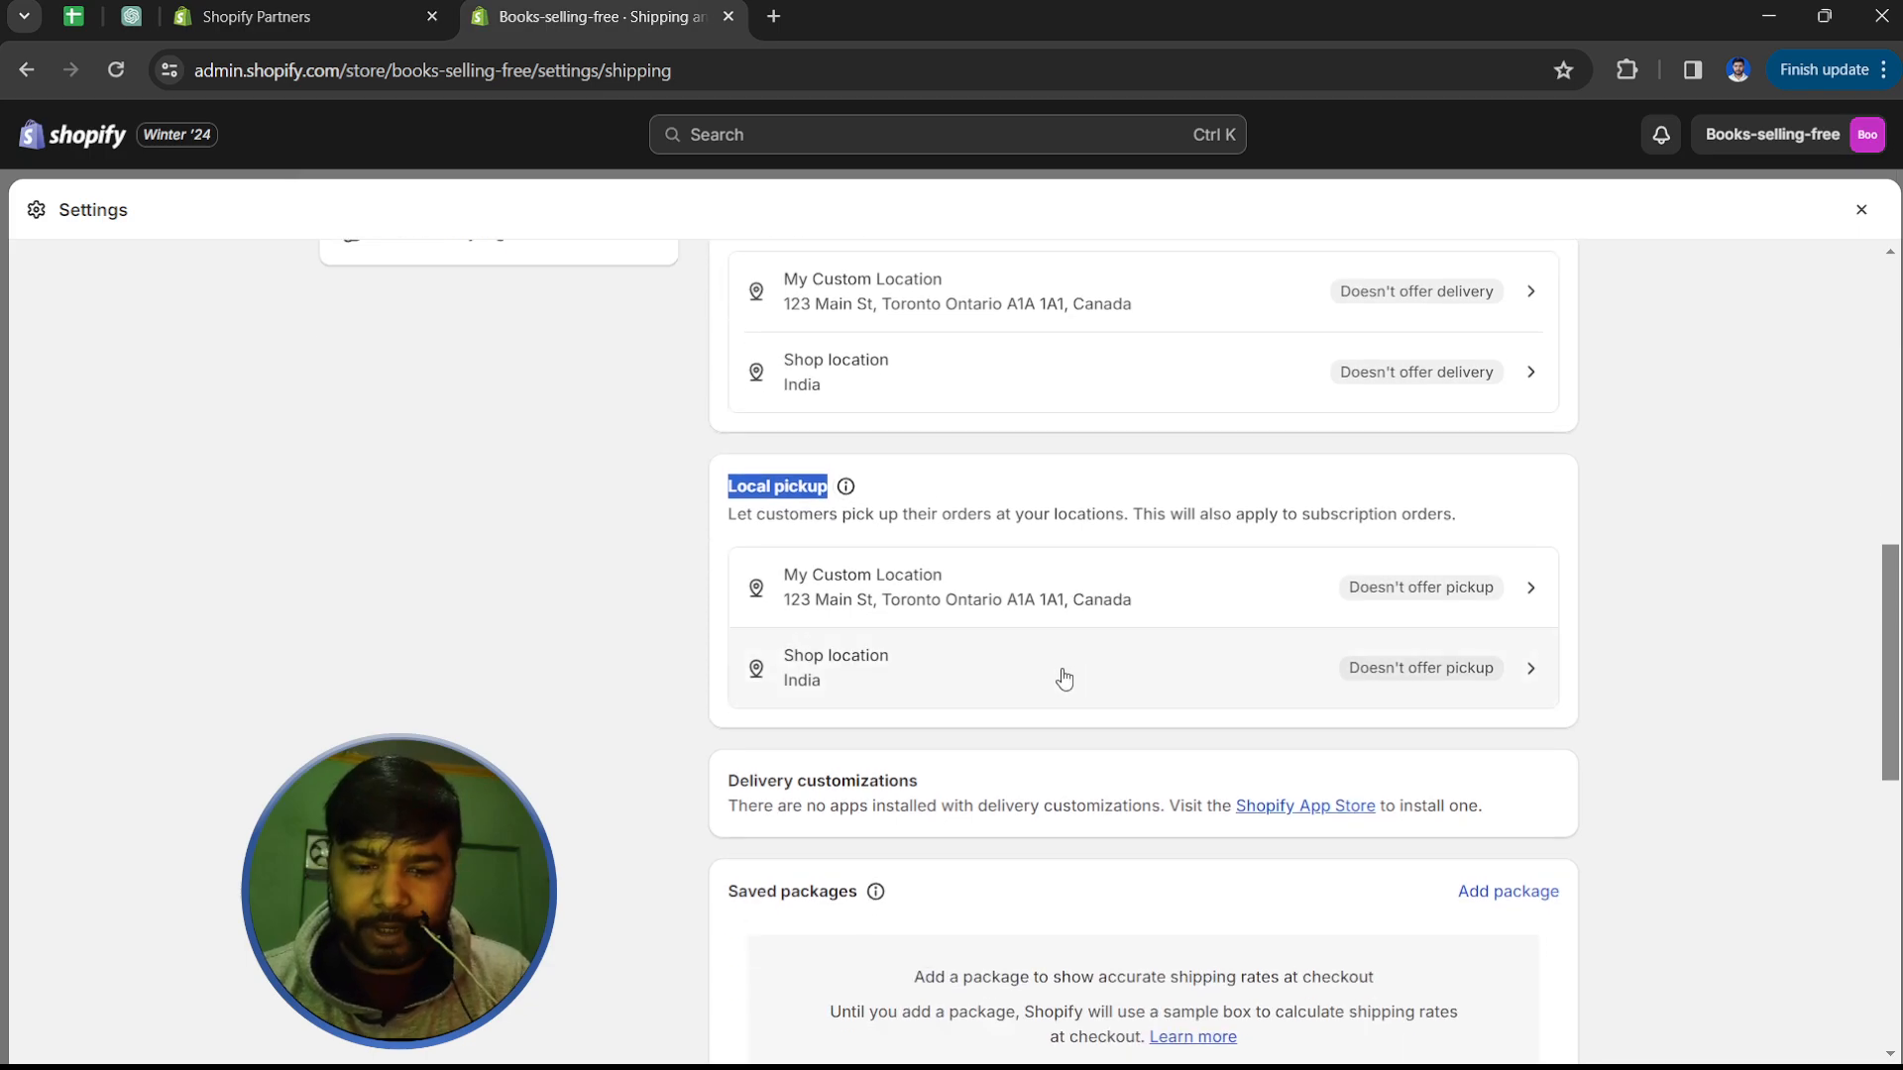
scroll(954, 763, down, 2)
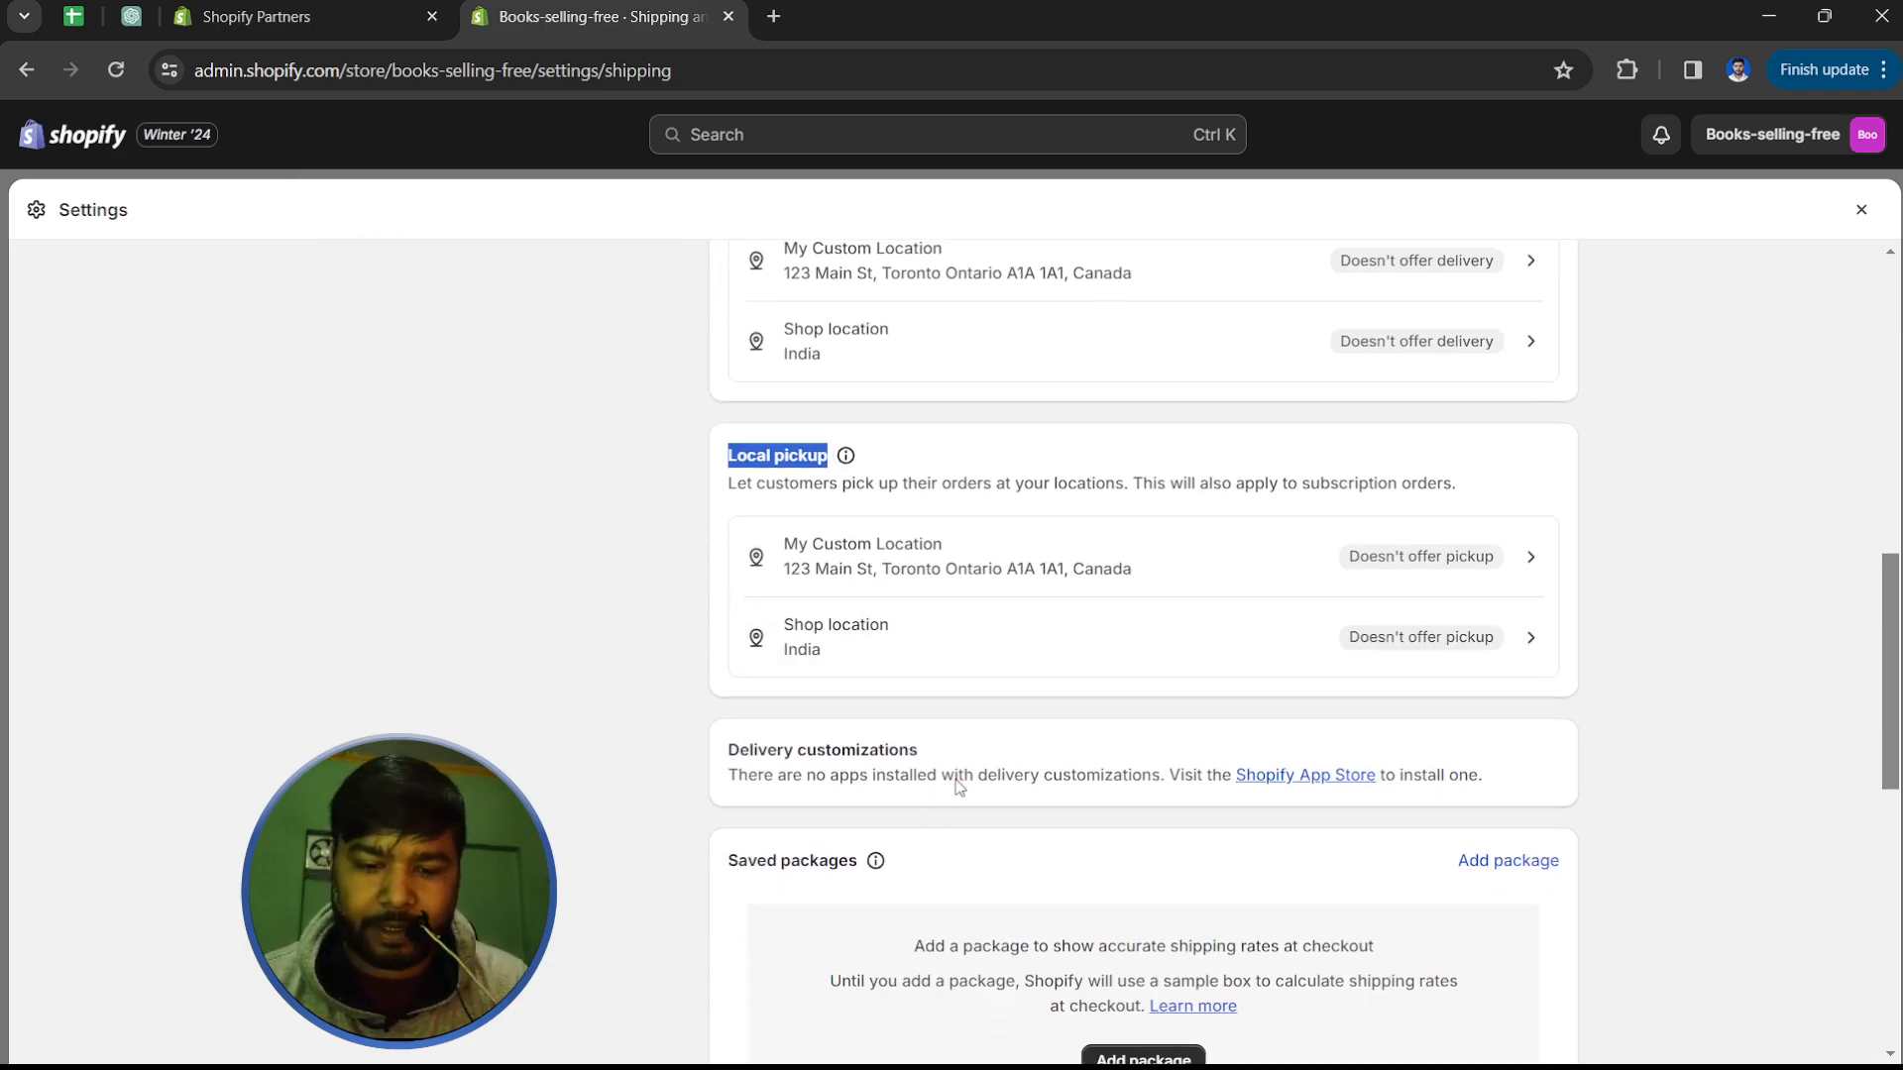
scroll(954, 749, down, 1)
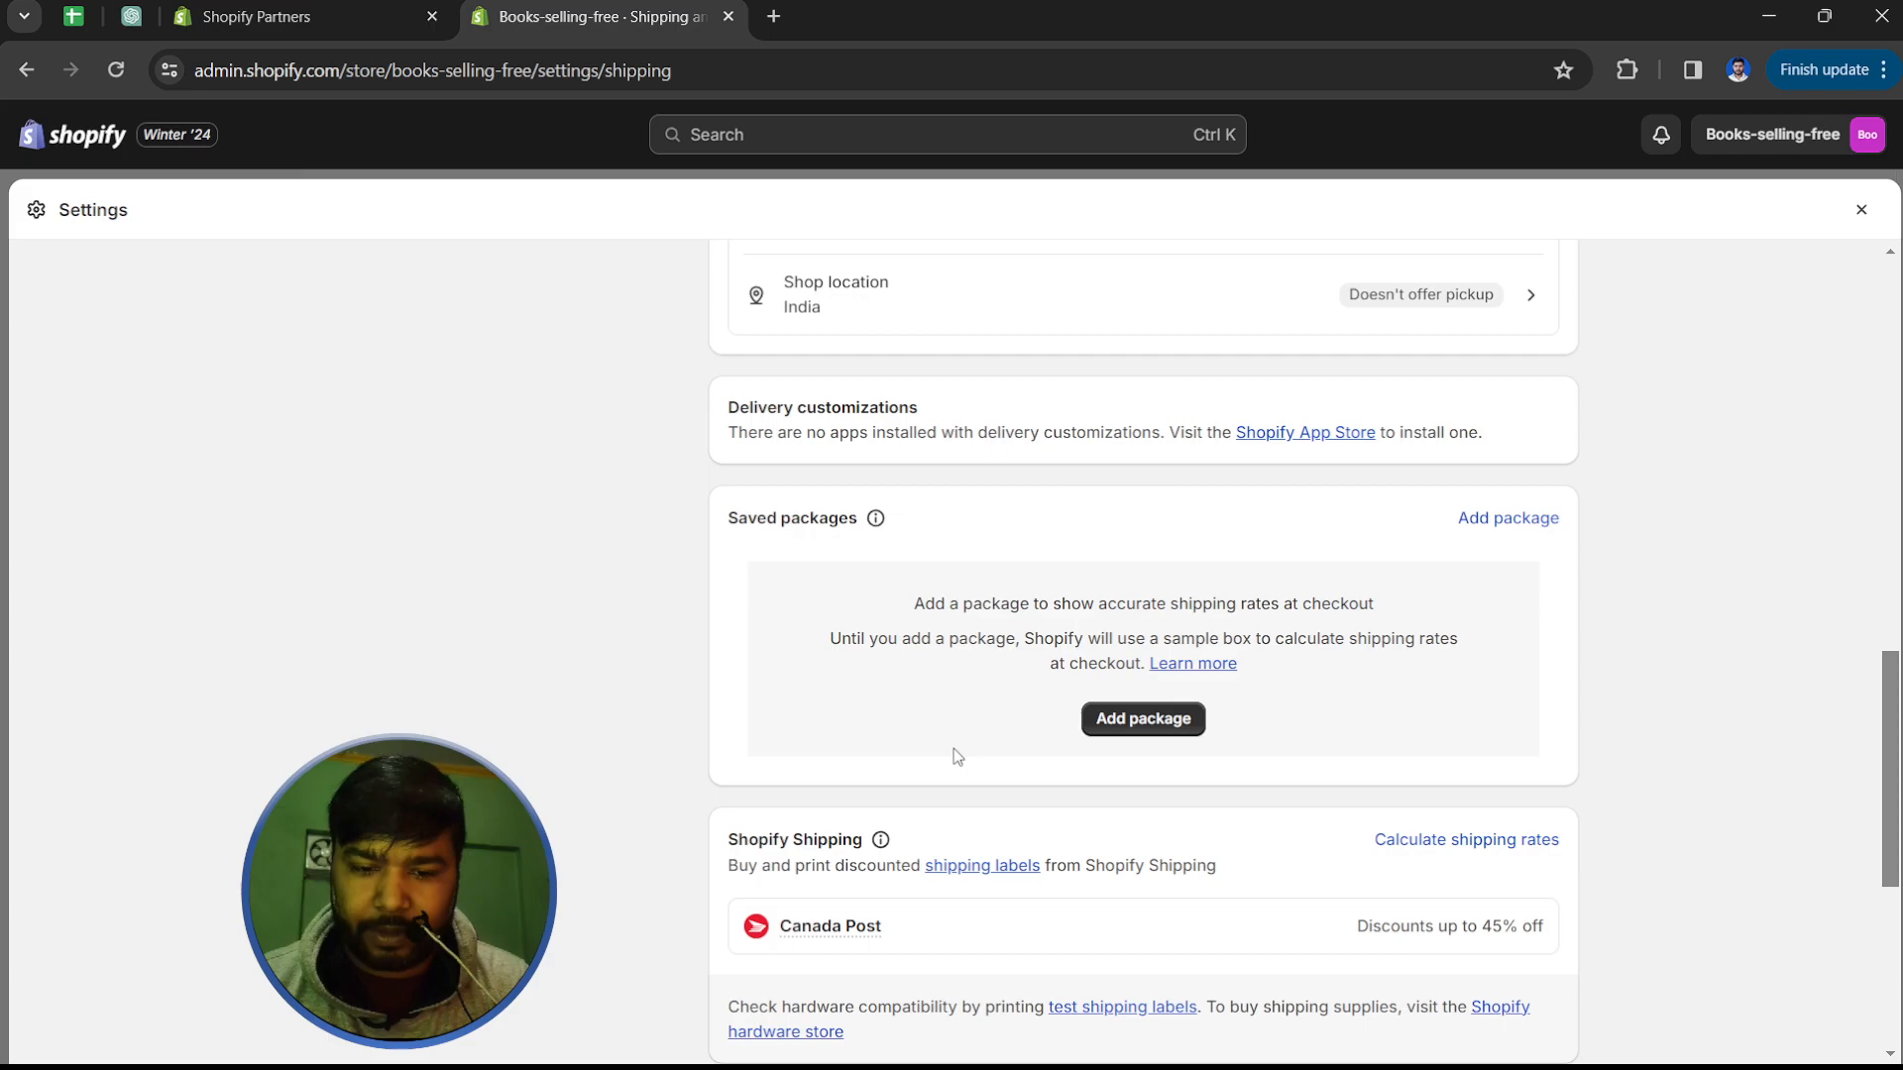
Step: Open the form for adding a saved package, view its name, type and dimension fields, and close it without adding one
click(1149, 726)
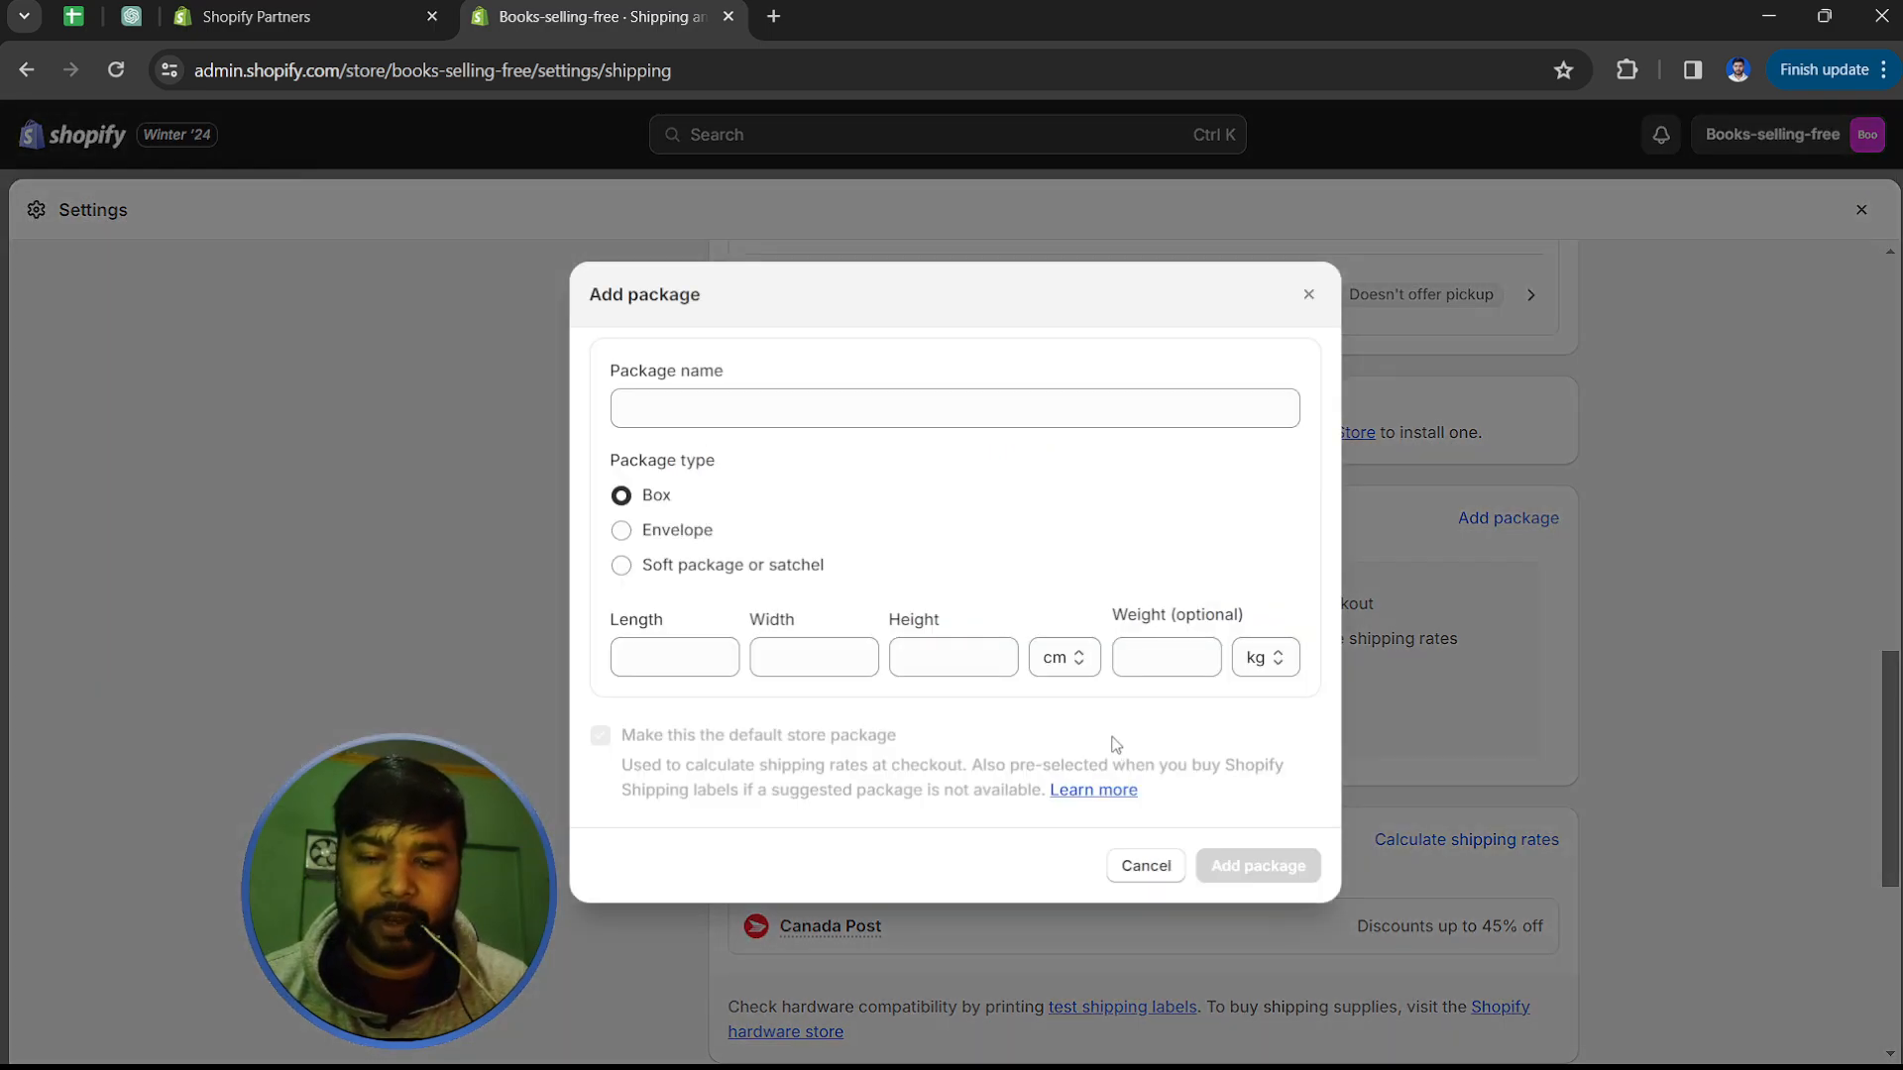
click(691, 396)
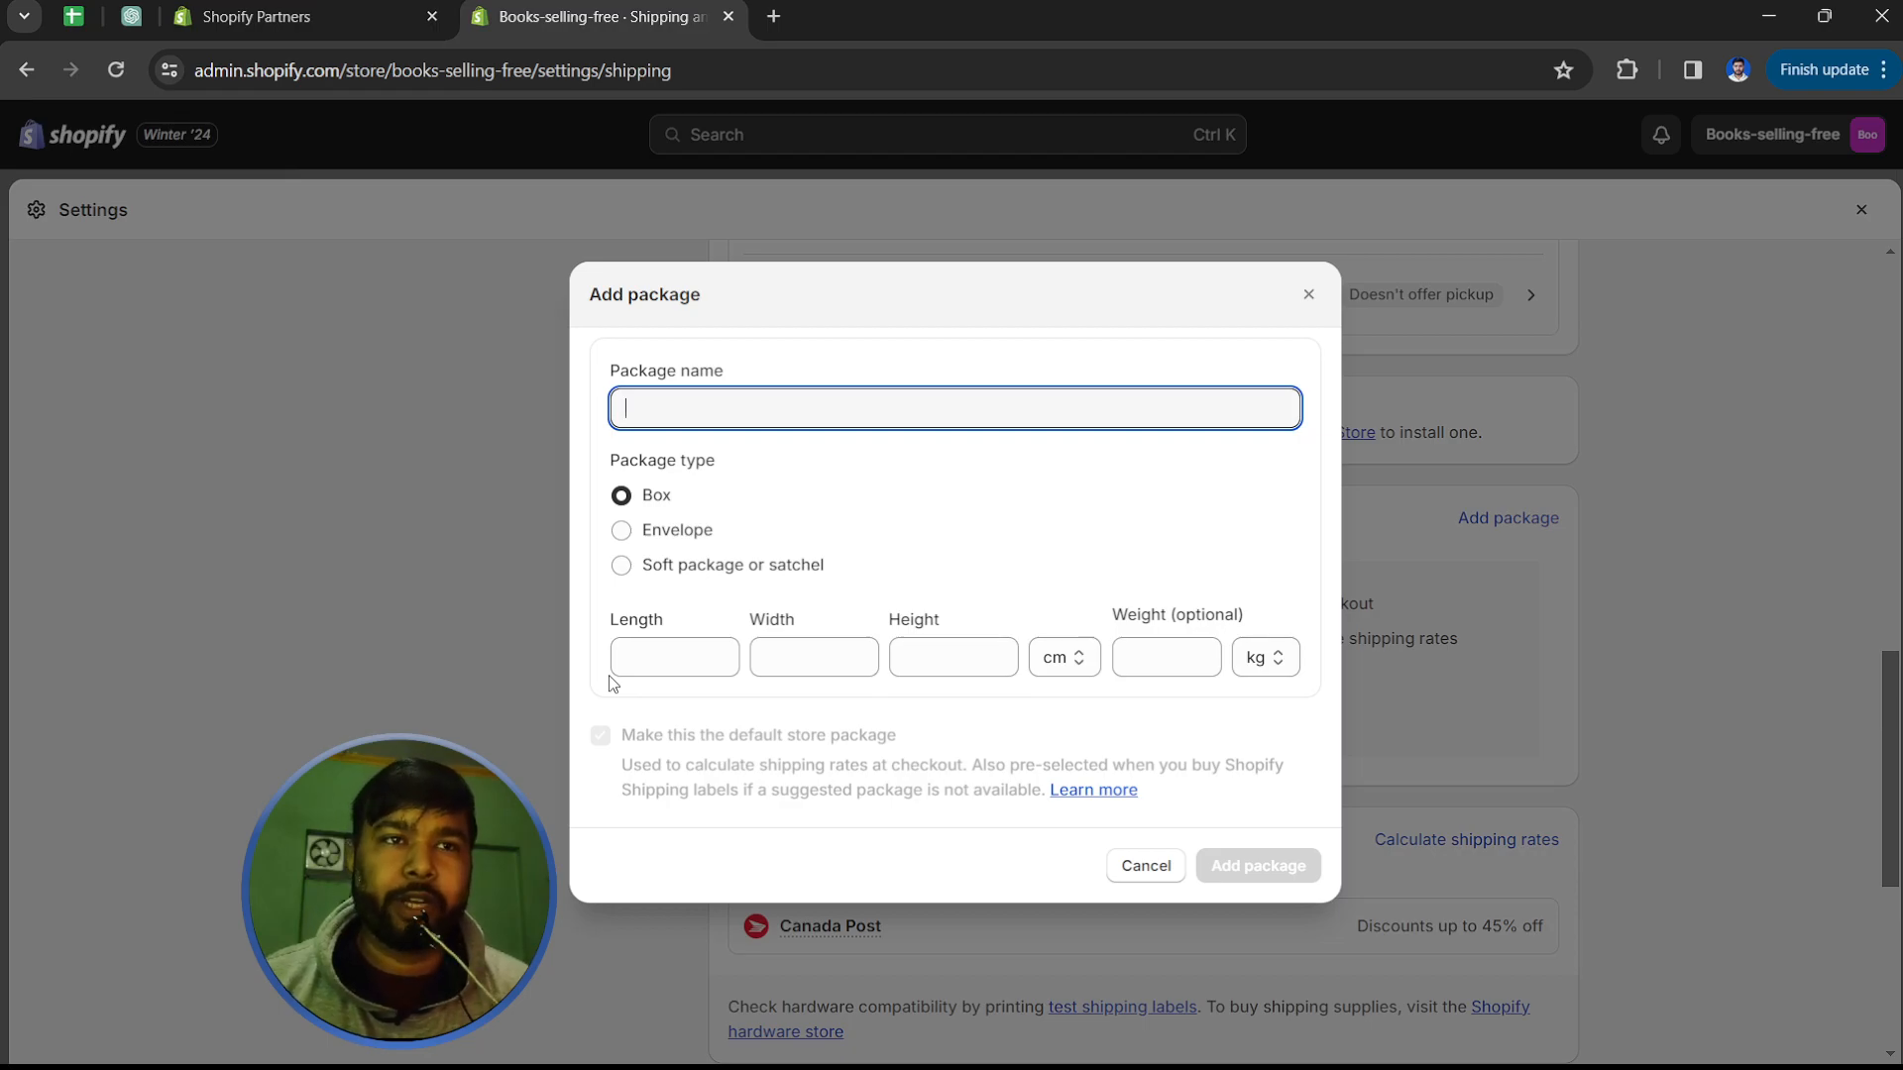
click(1622, 575)
Step: Review the Shopify Shipping, carrier accounts, packing slips and custom order fulfillment sections
scroll(1156, 770, down, 2)
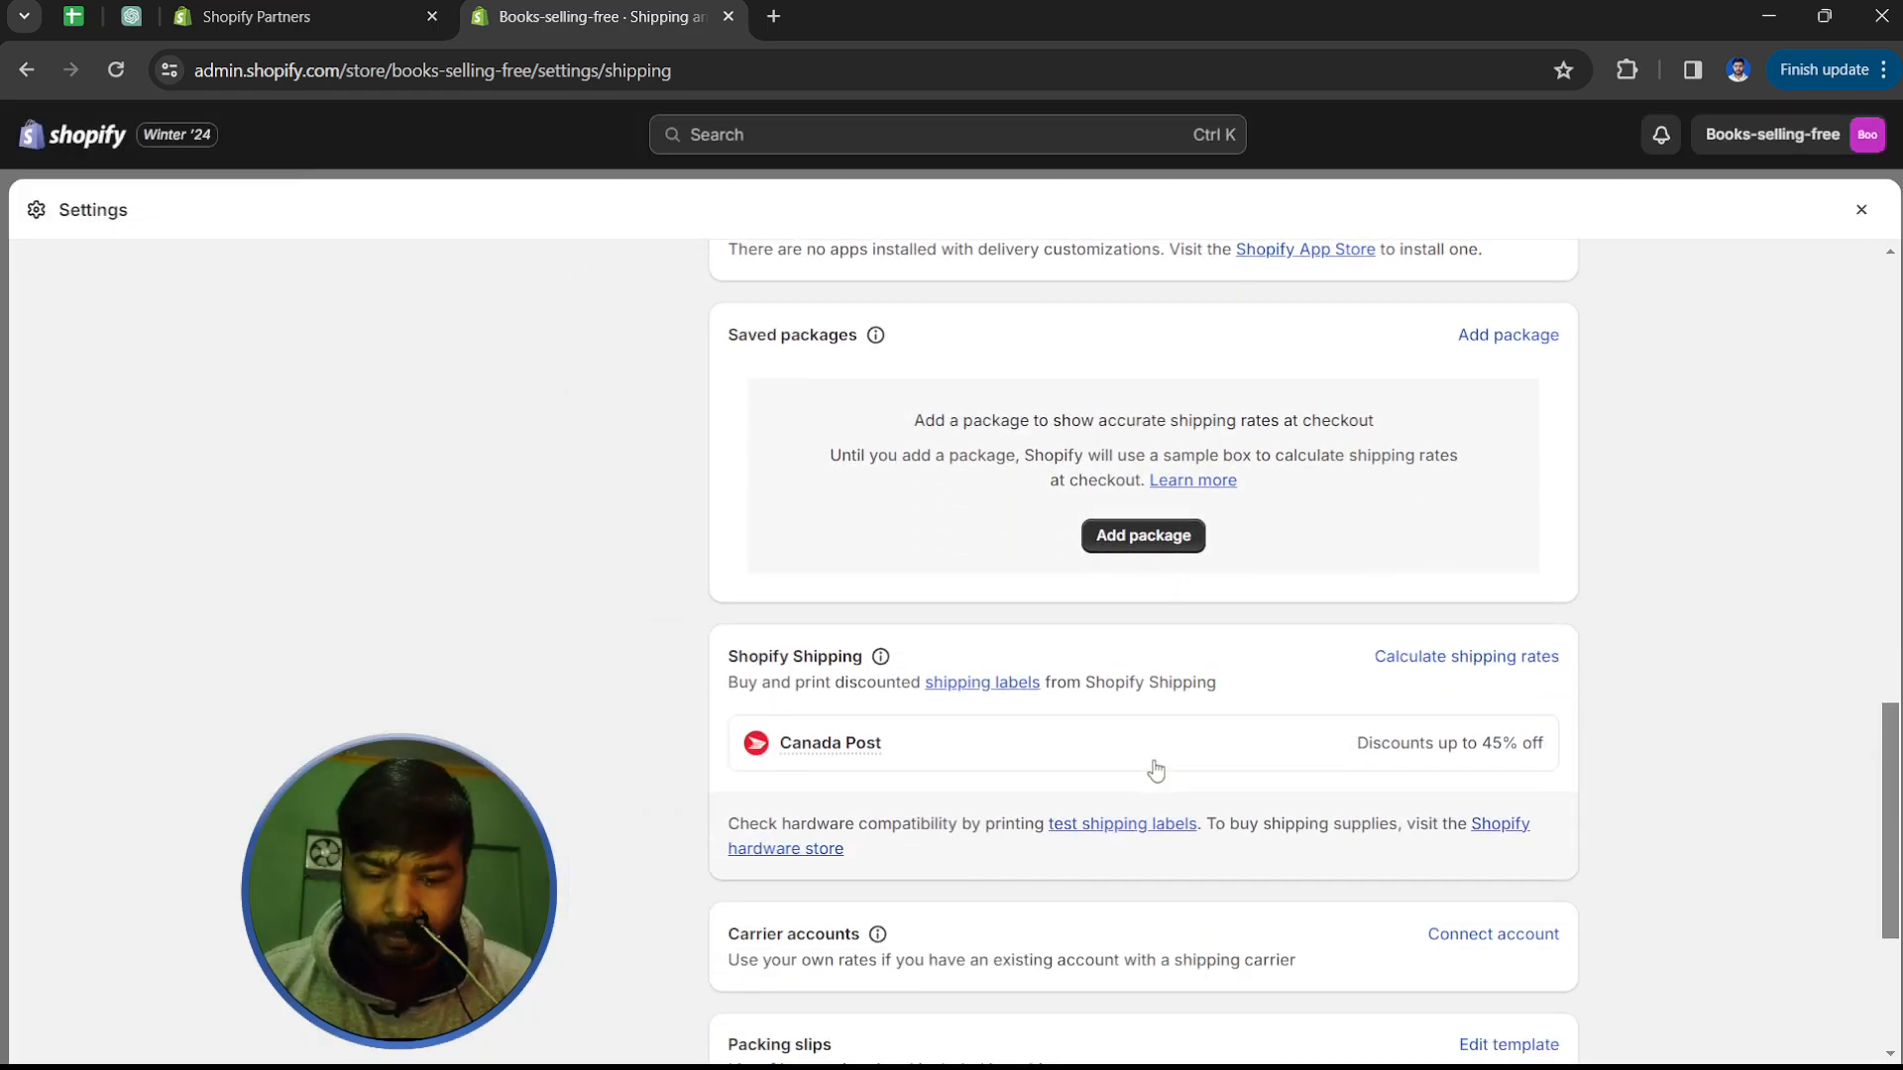
scroll(1156, 770, down, 1)
drag(808, 598, 948, 596)
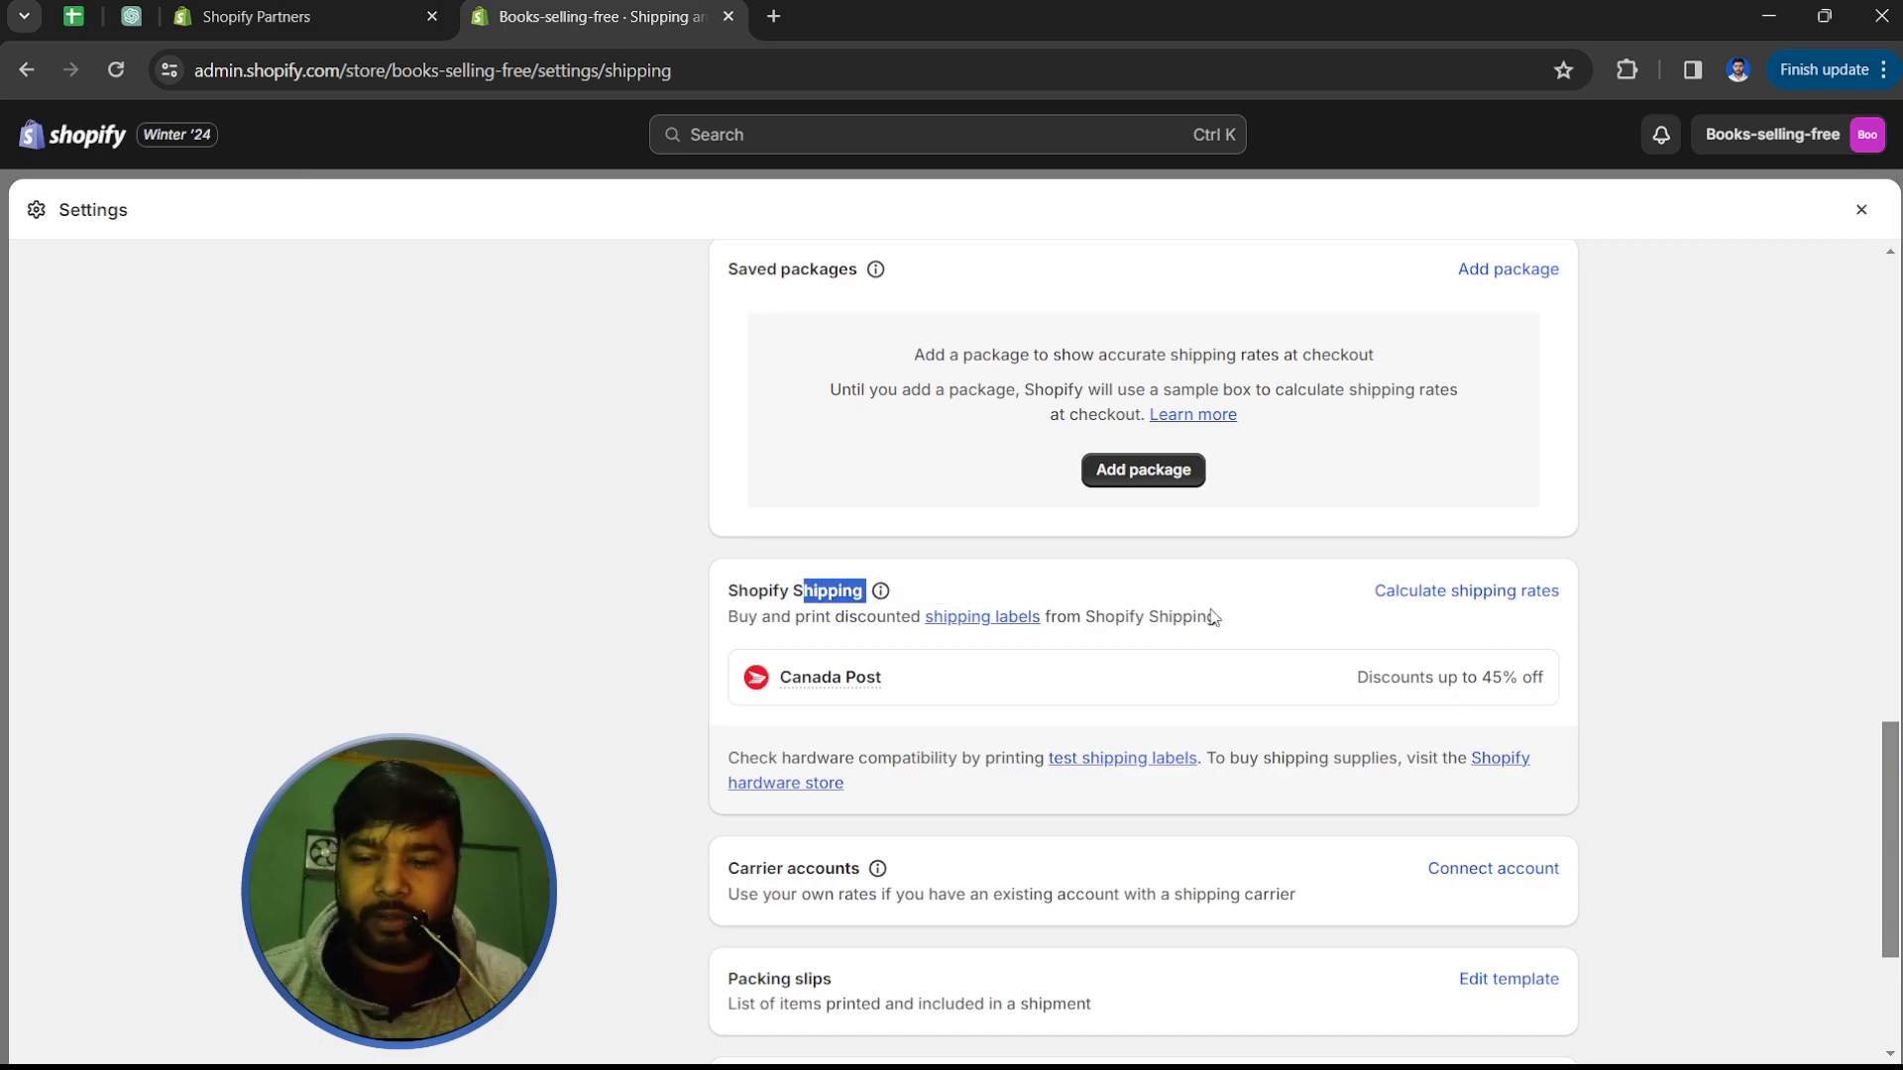
scroll(1065, 763, down, 3)
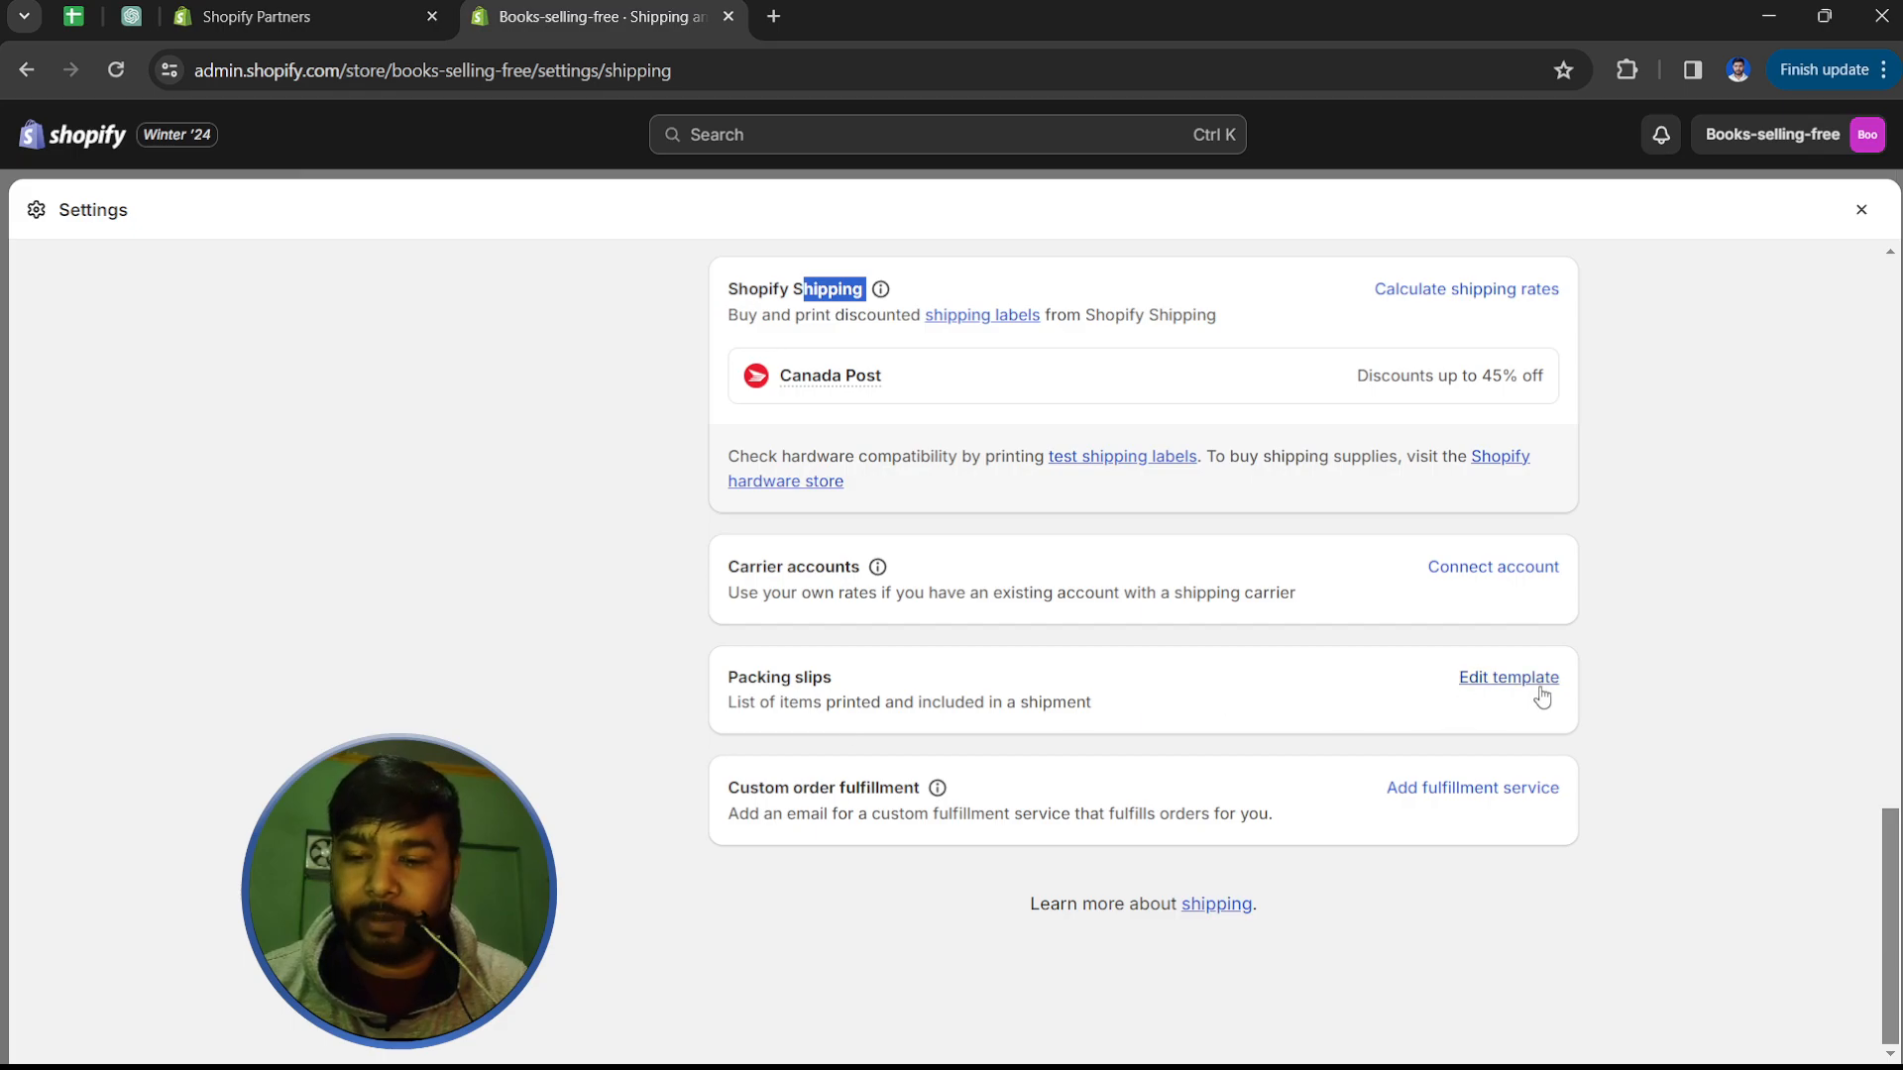
Step: Open the packing slip template for editing, preview it as a PDF and examine the slip's layout
click(1522, 682)
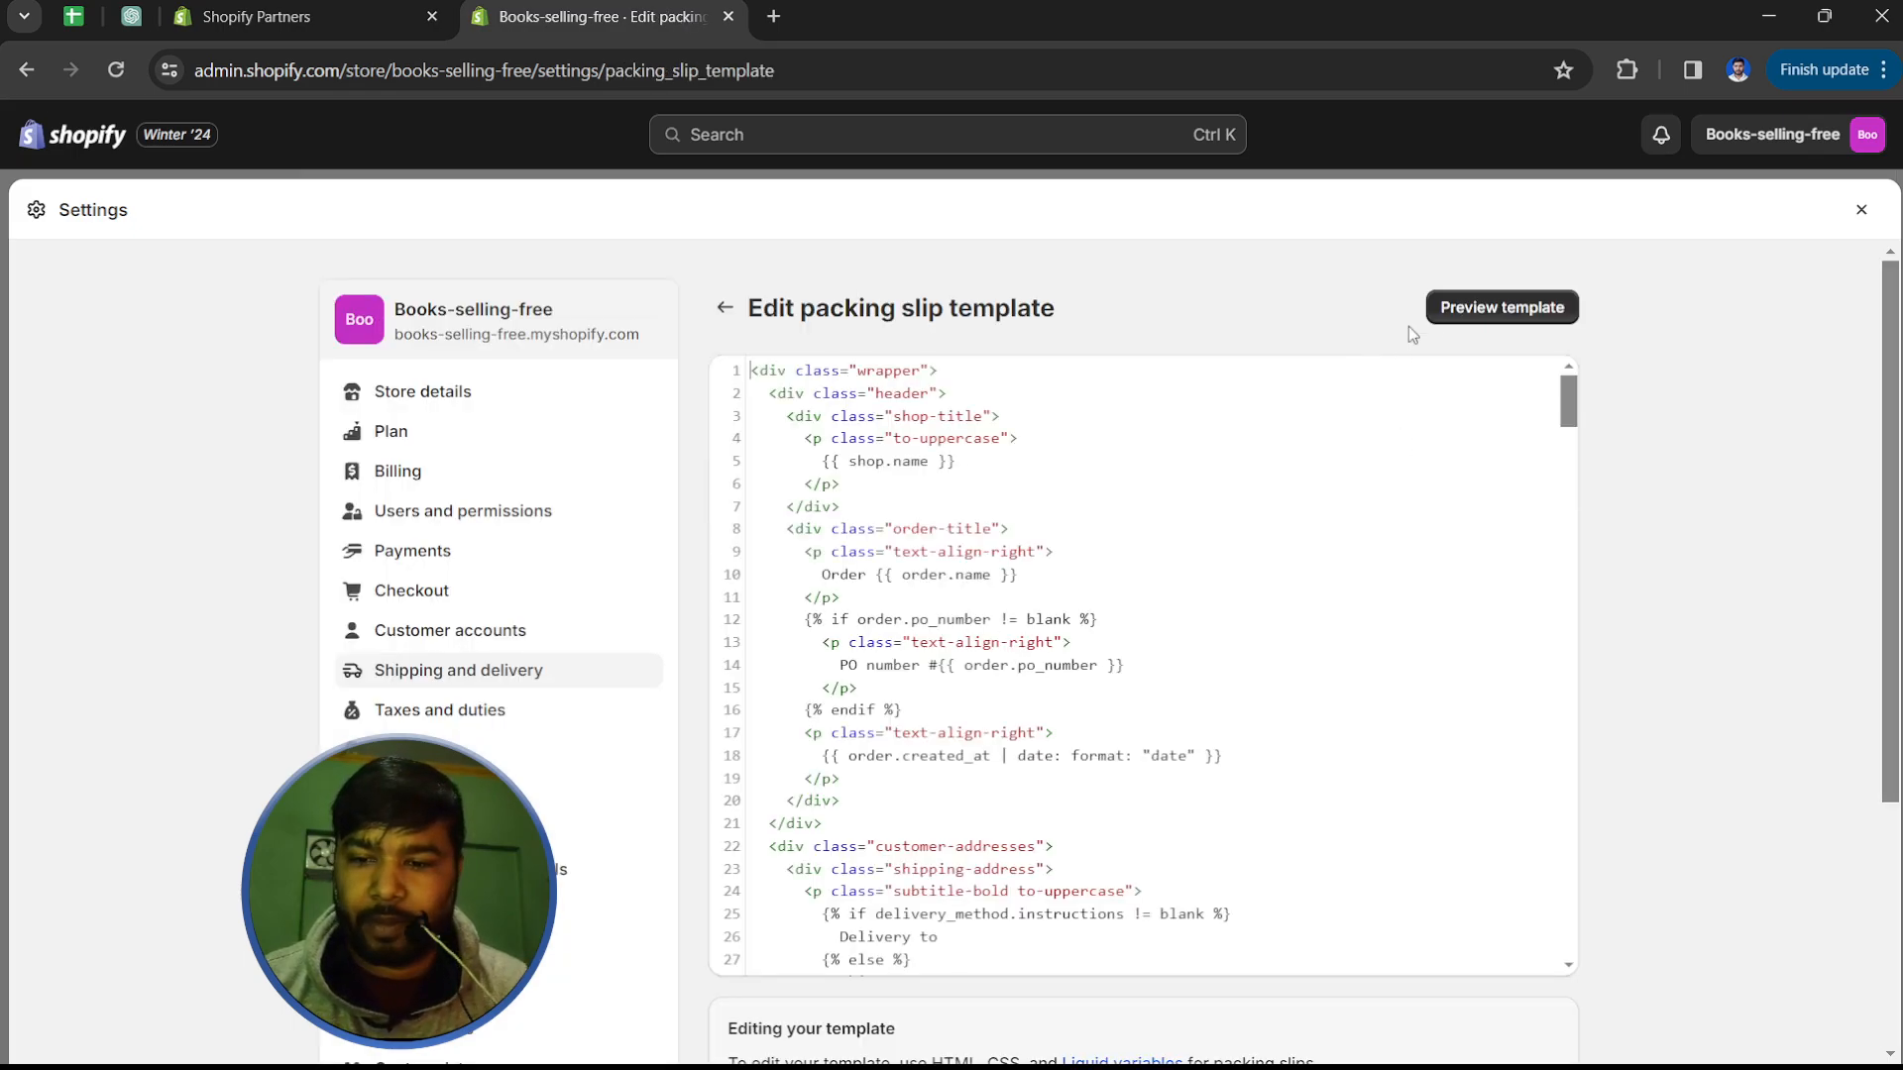
click(1469, 307)
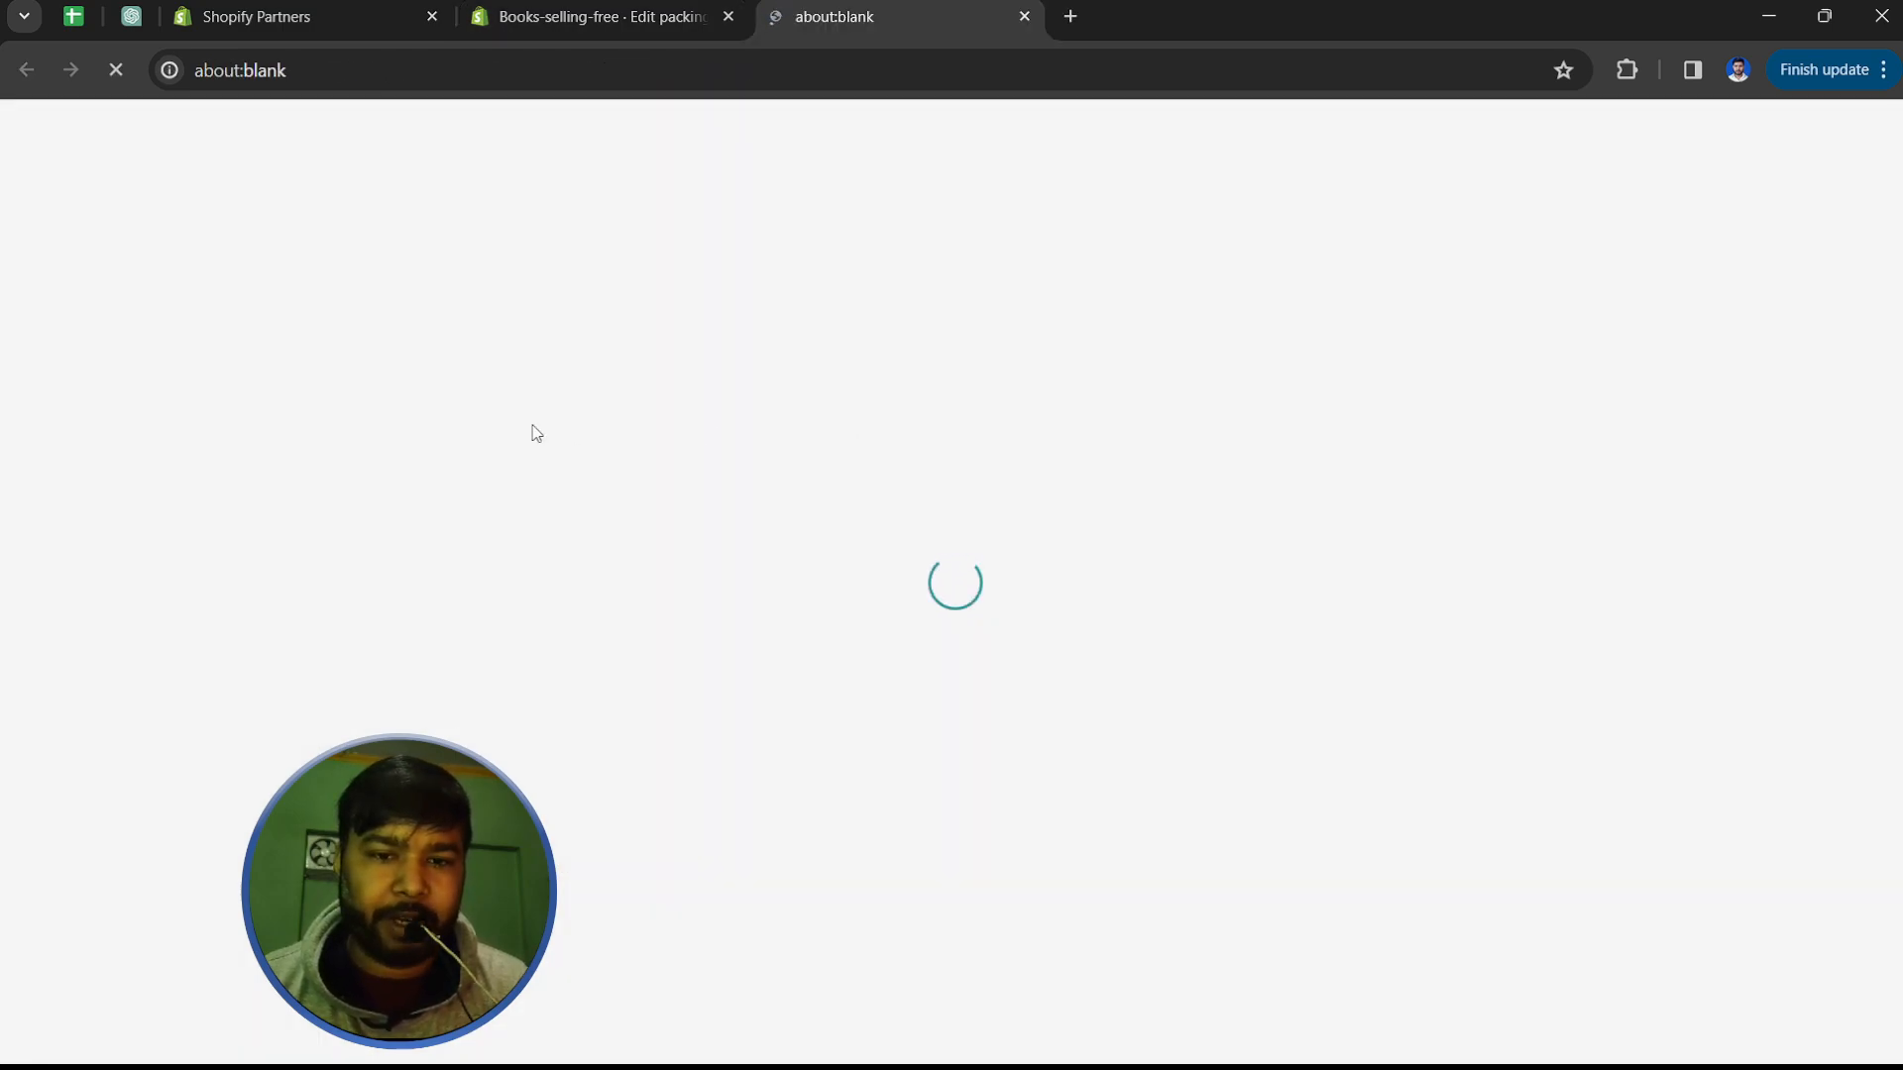
click(617, 5)
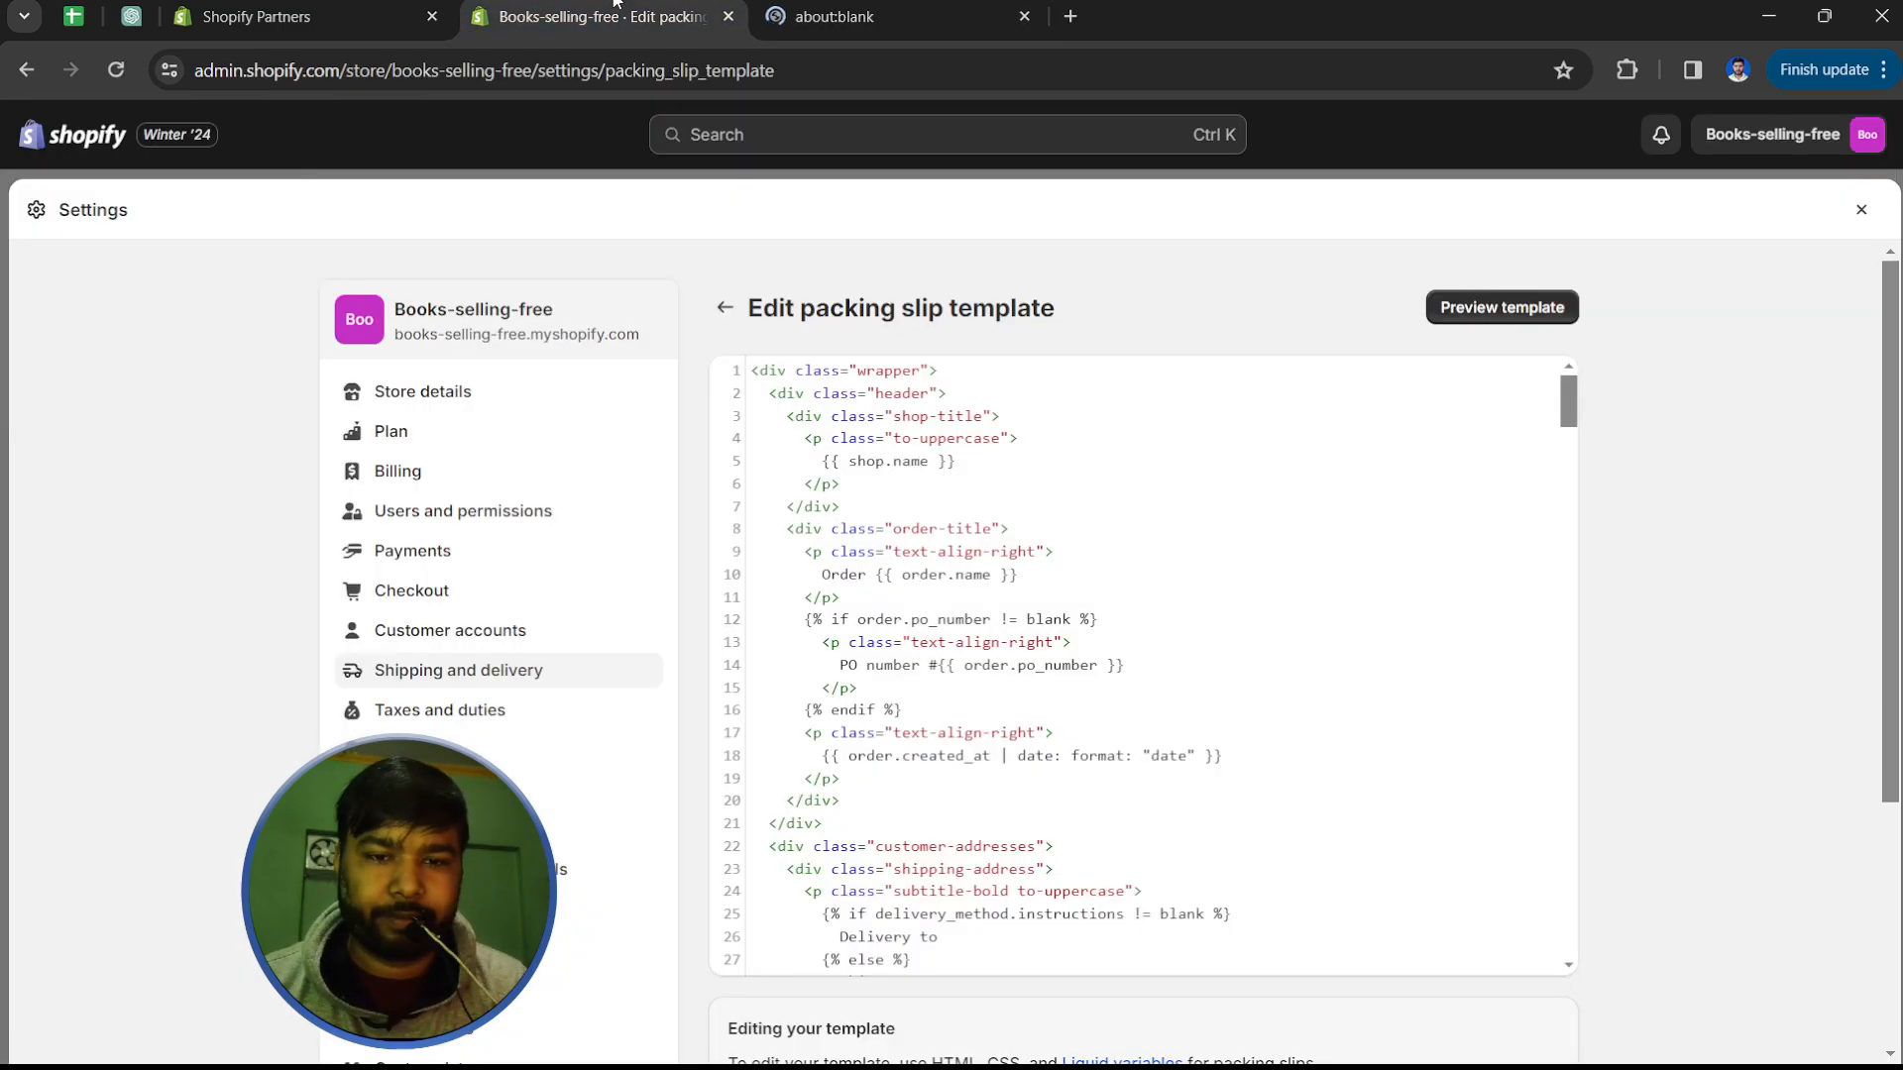
click(918, 14)
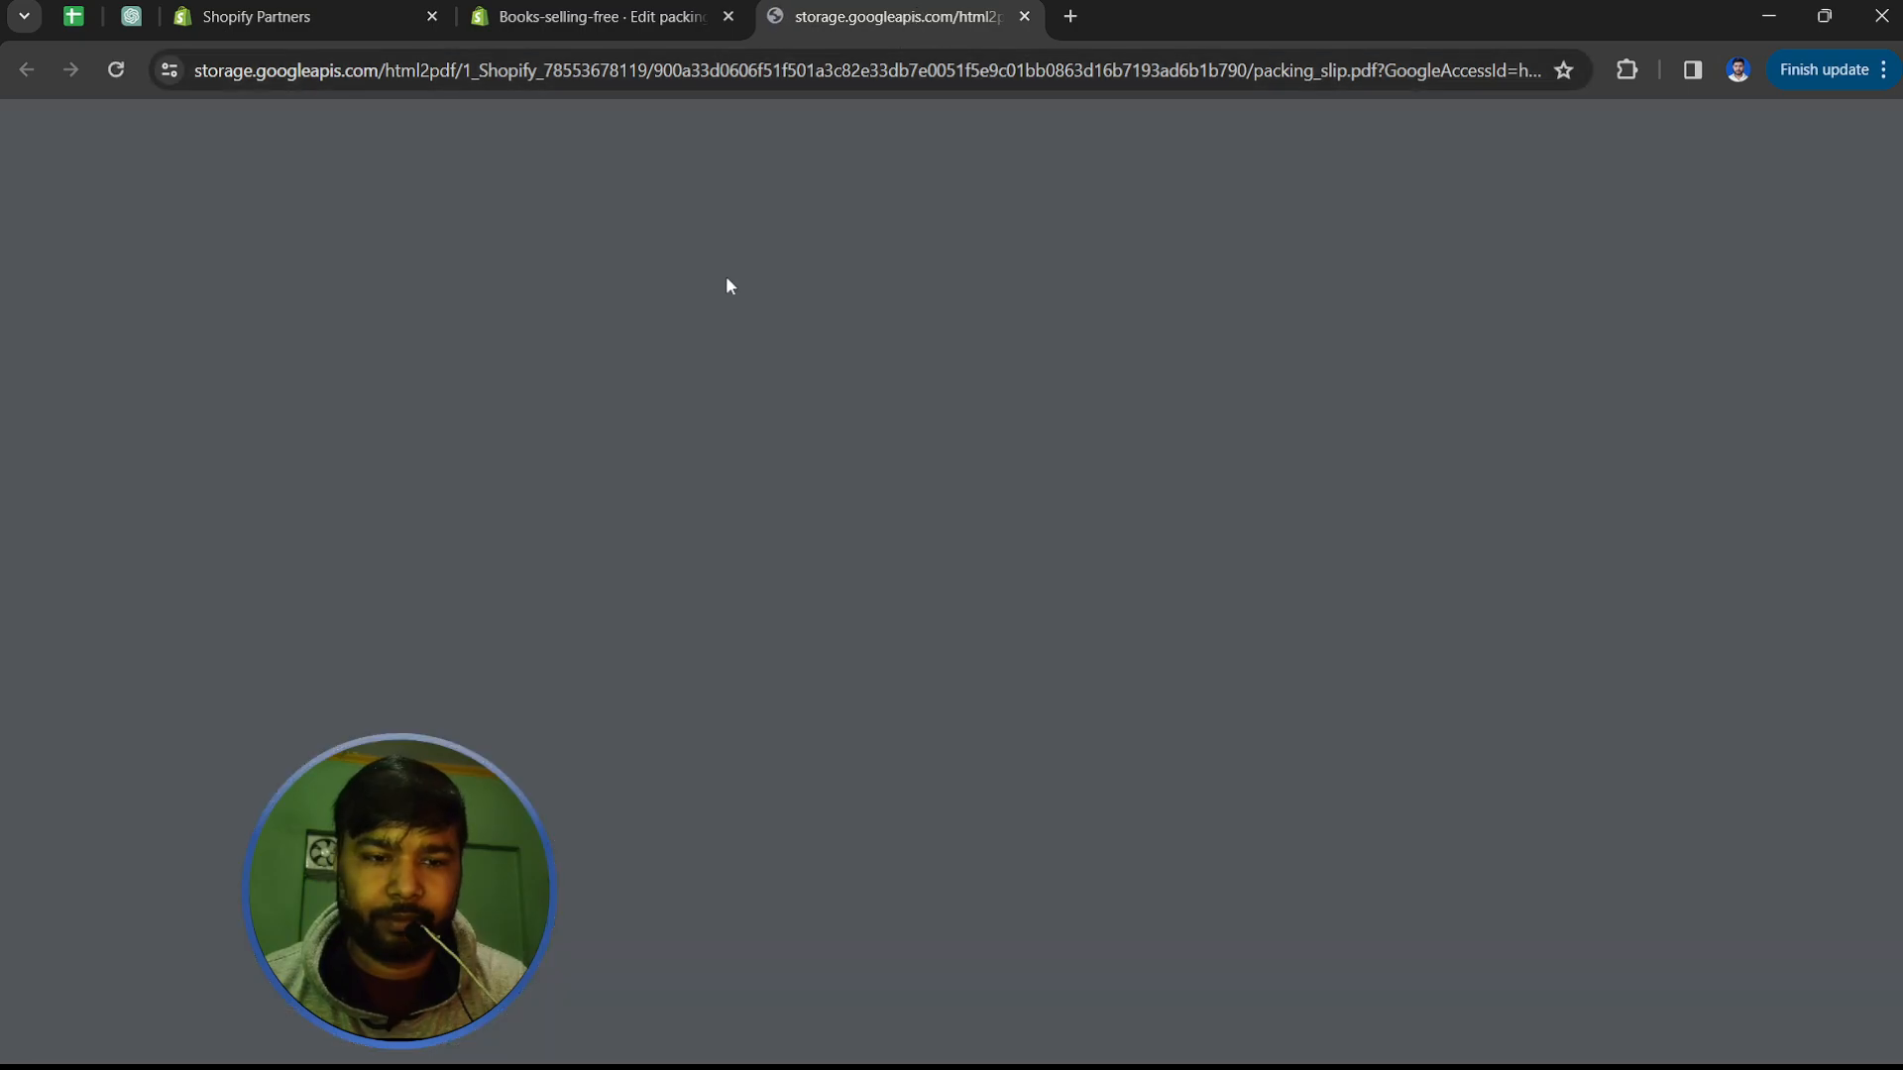
scroll(994, 663, down, 3)
scroll(1002, 663, up, 3)
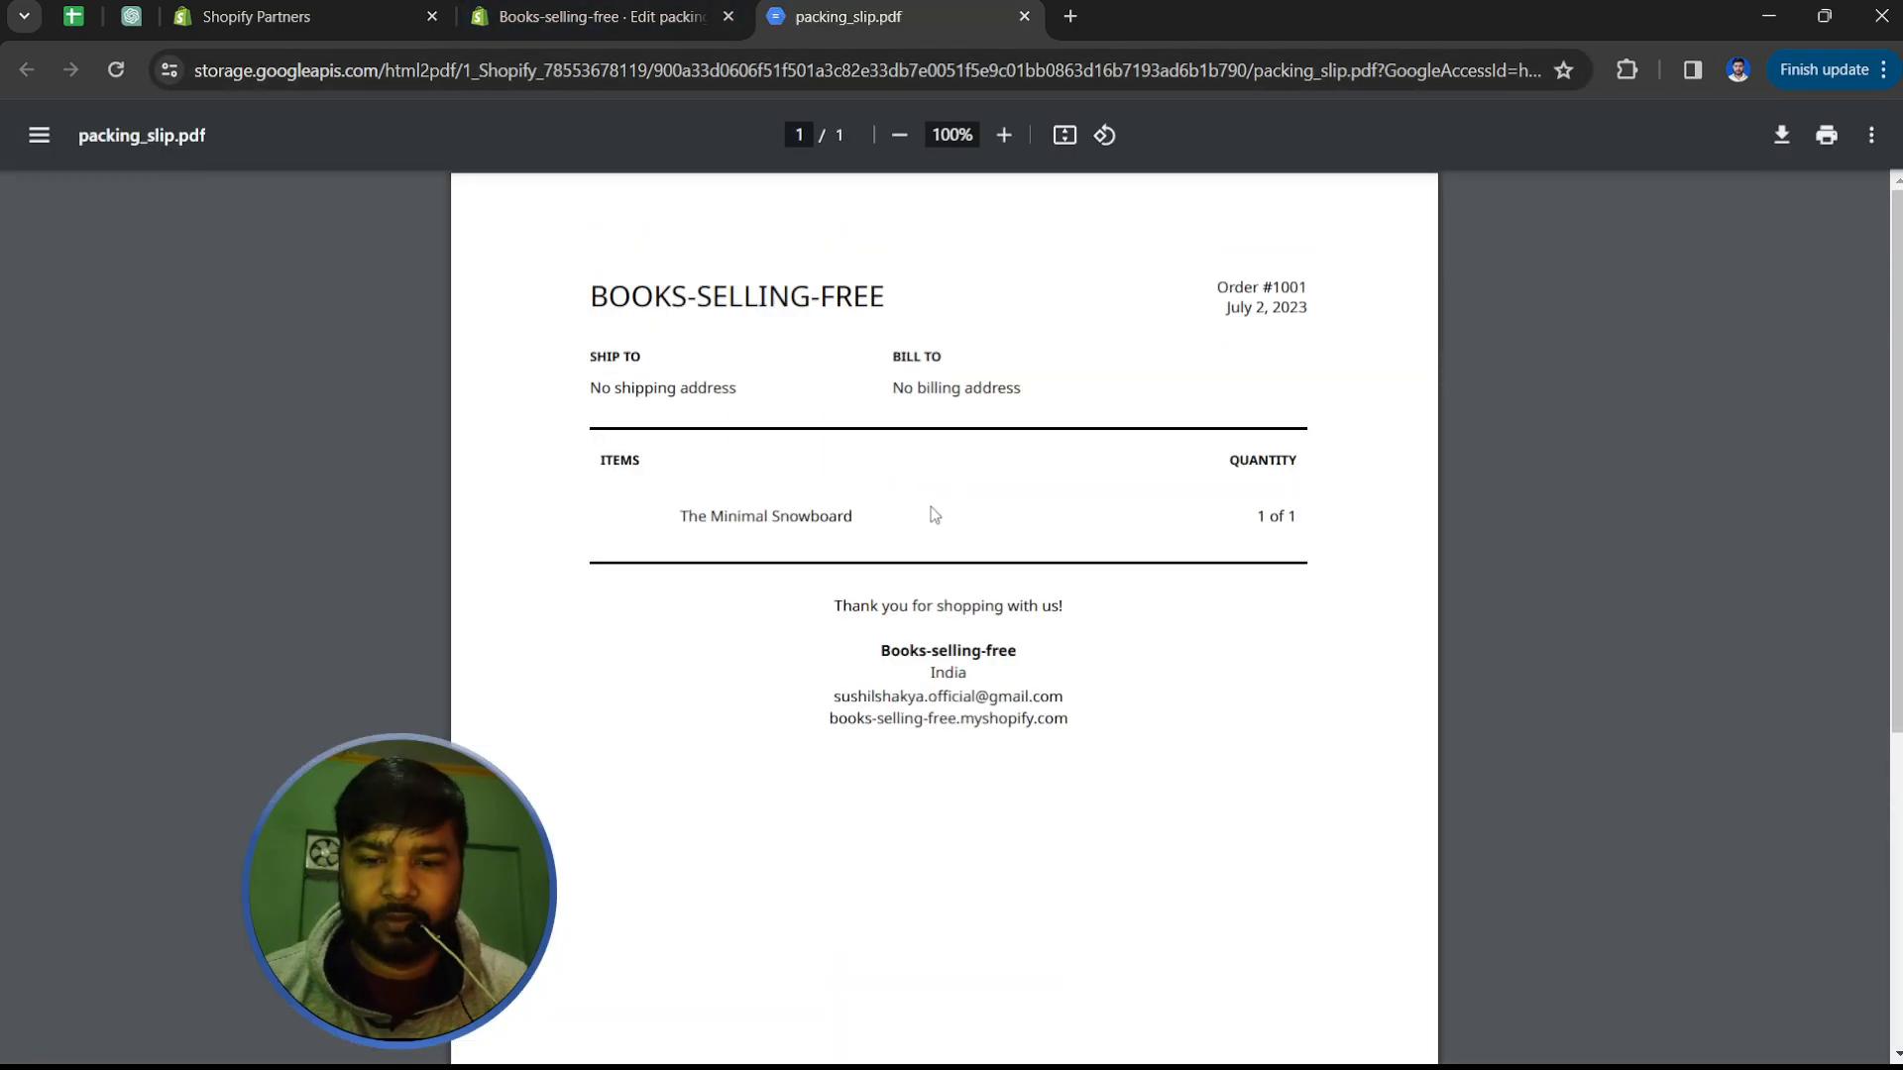
Step: Close the packing slip preview, return to the shipping settings and review the custom order fulfillment, carrier accounts and Shopify Shipping sections
click(1024, 16)
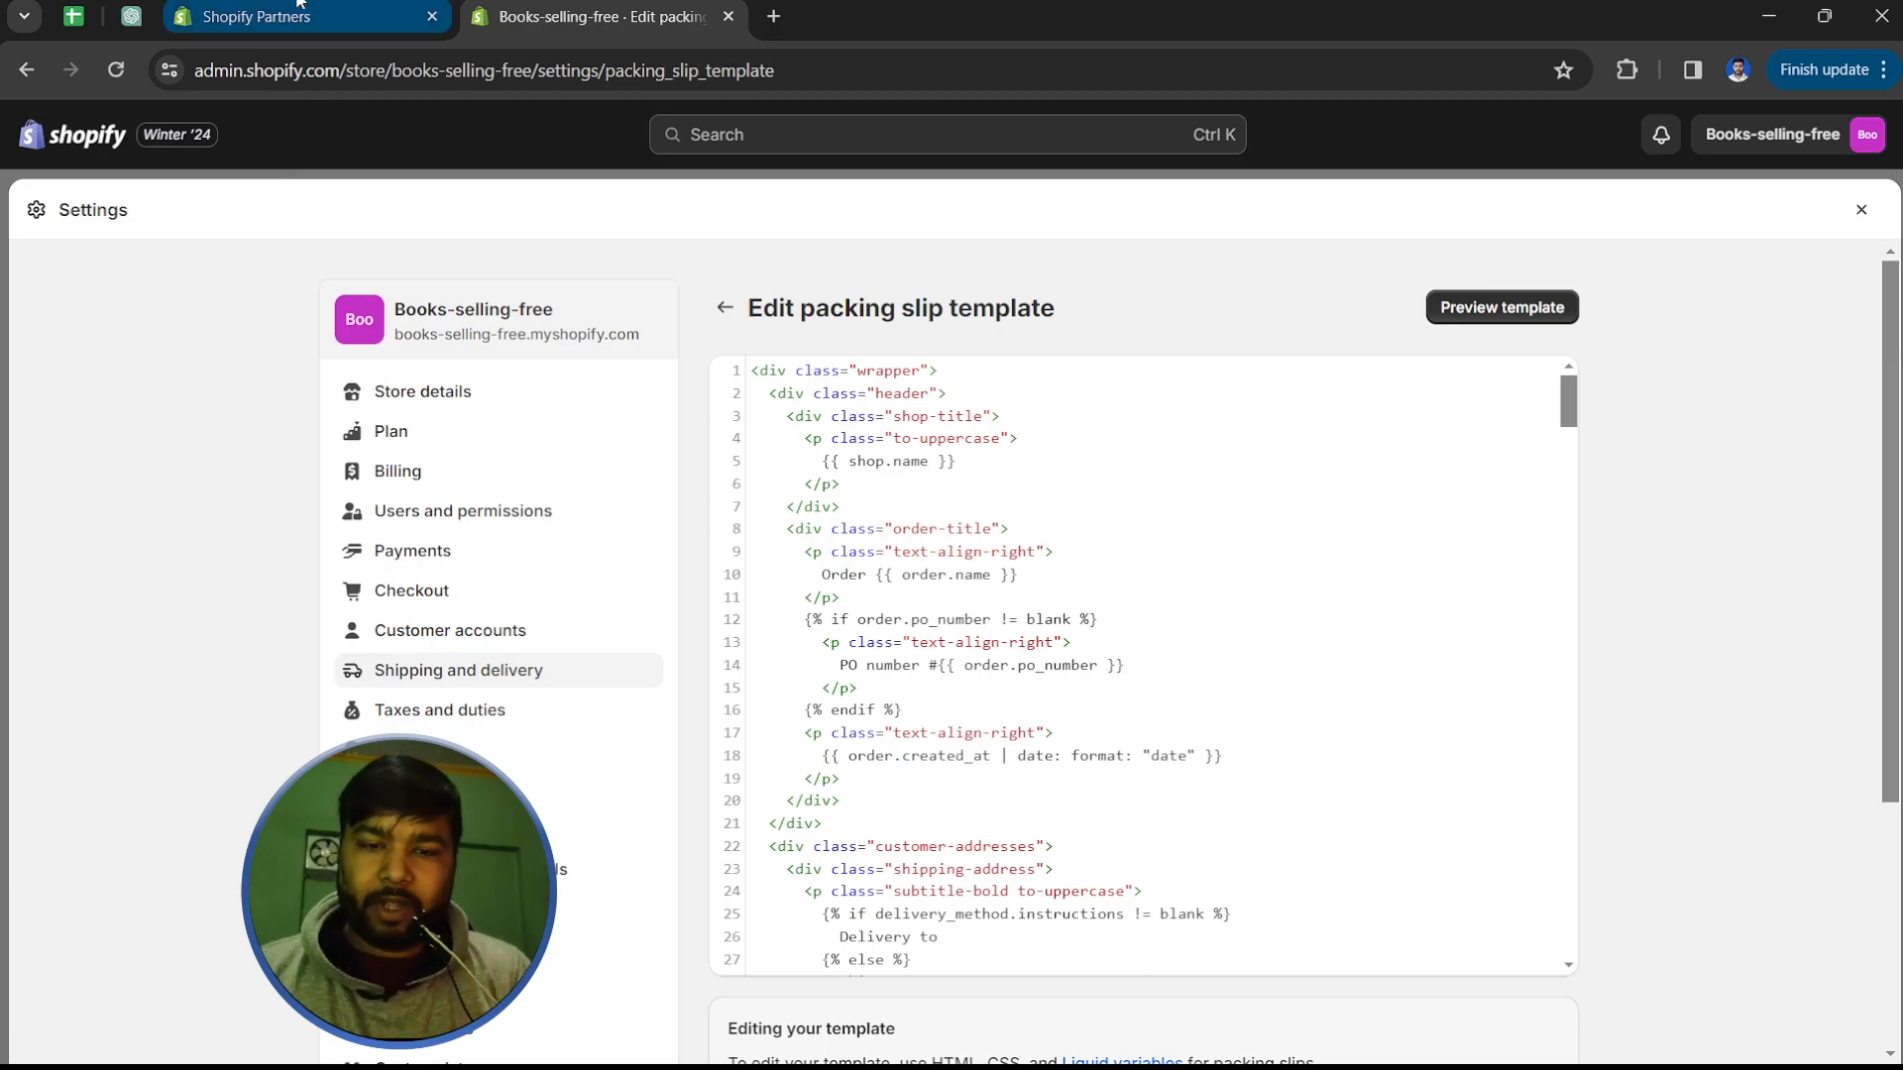
click(728, 313)
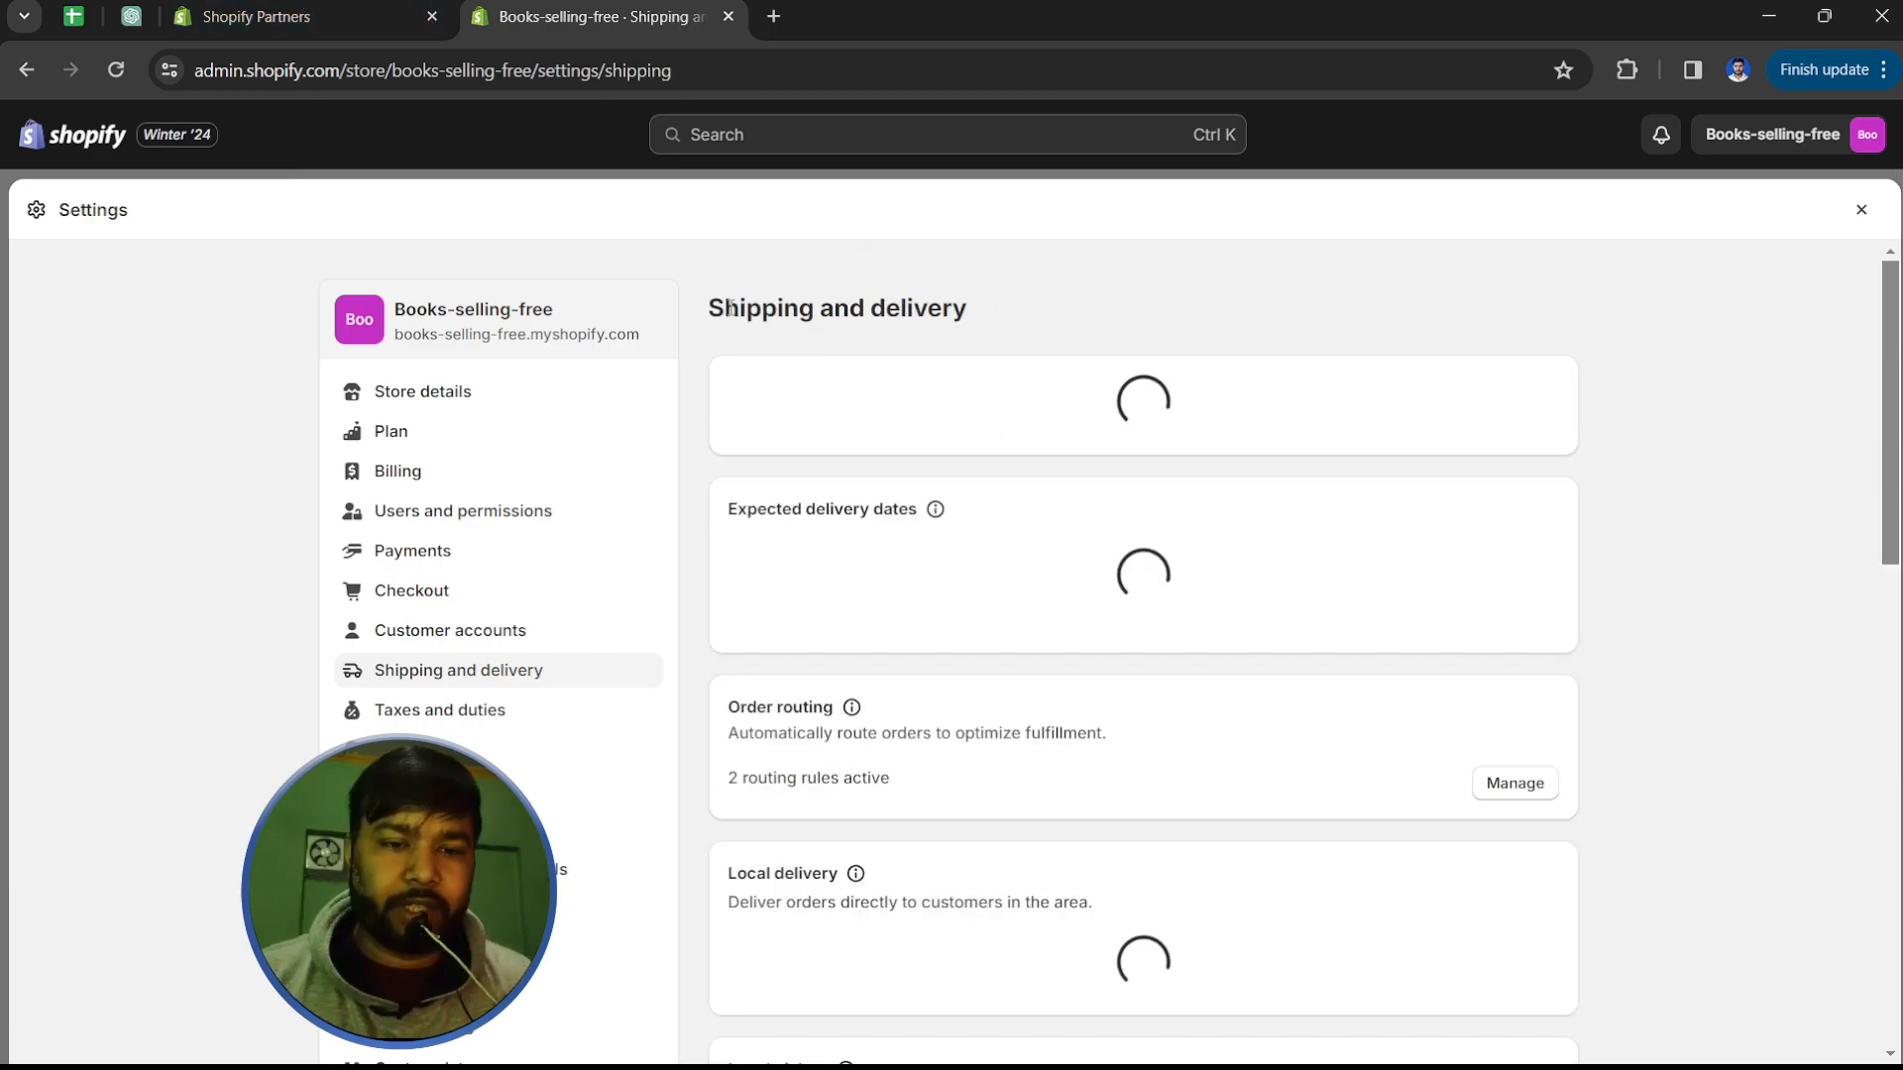
scroll(984, 818, down, 5)
scroll(985, 831, down, 10)
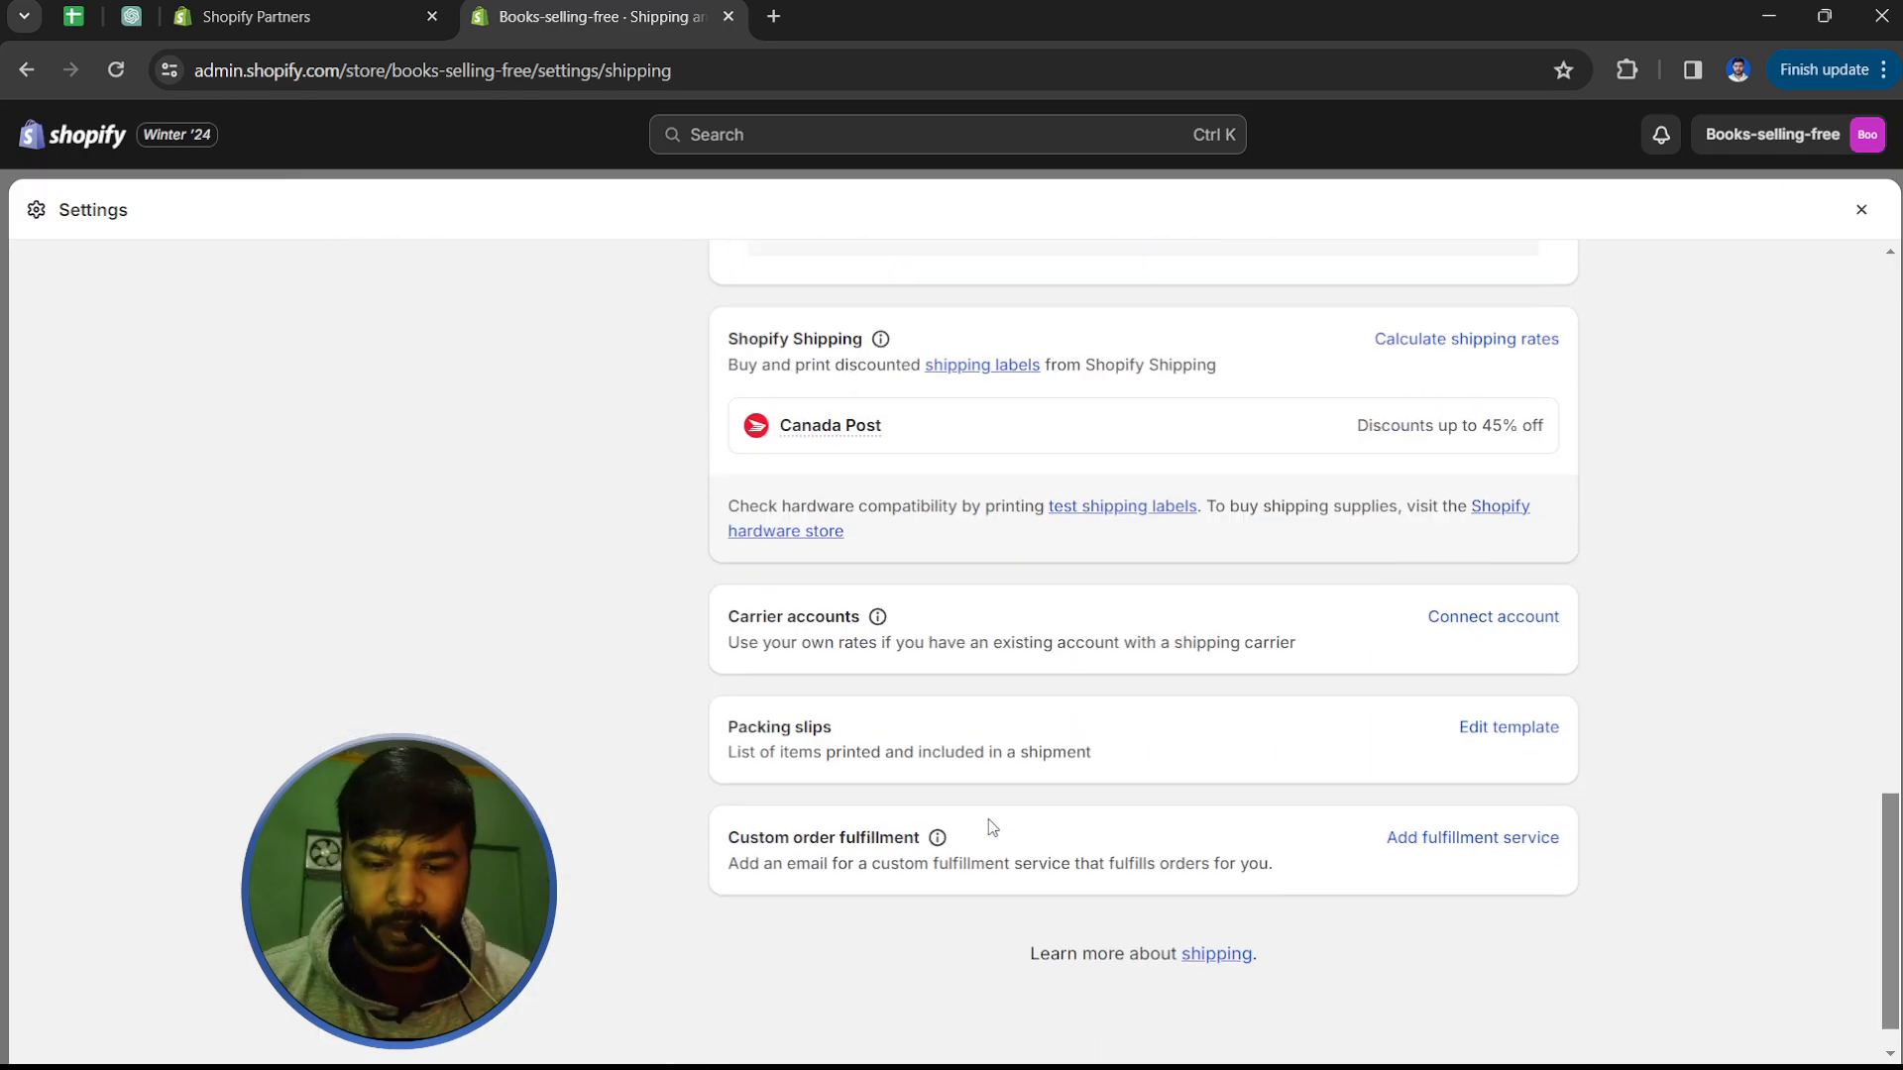
drag(740, 790, 866, 790)
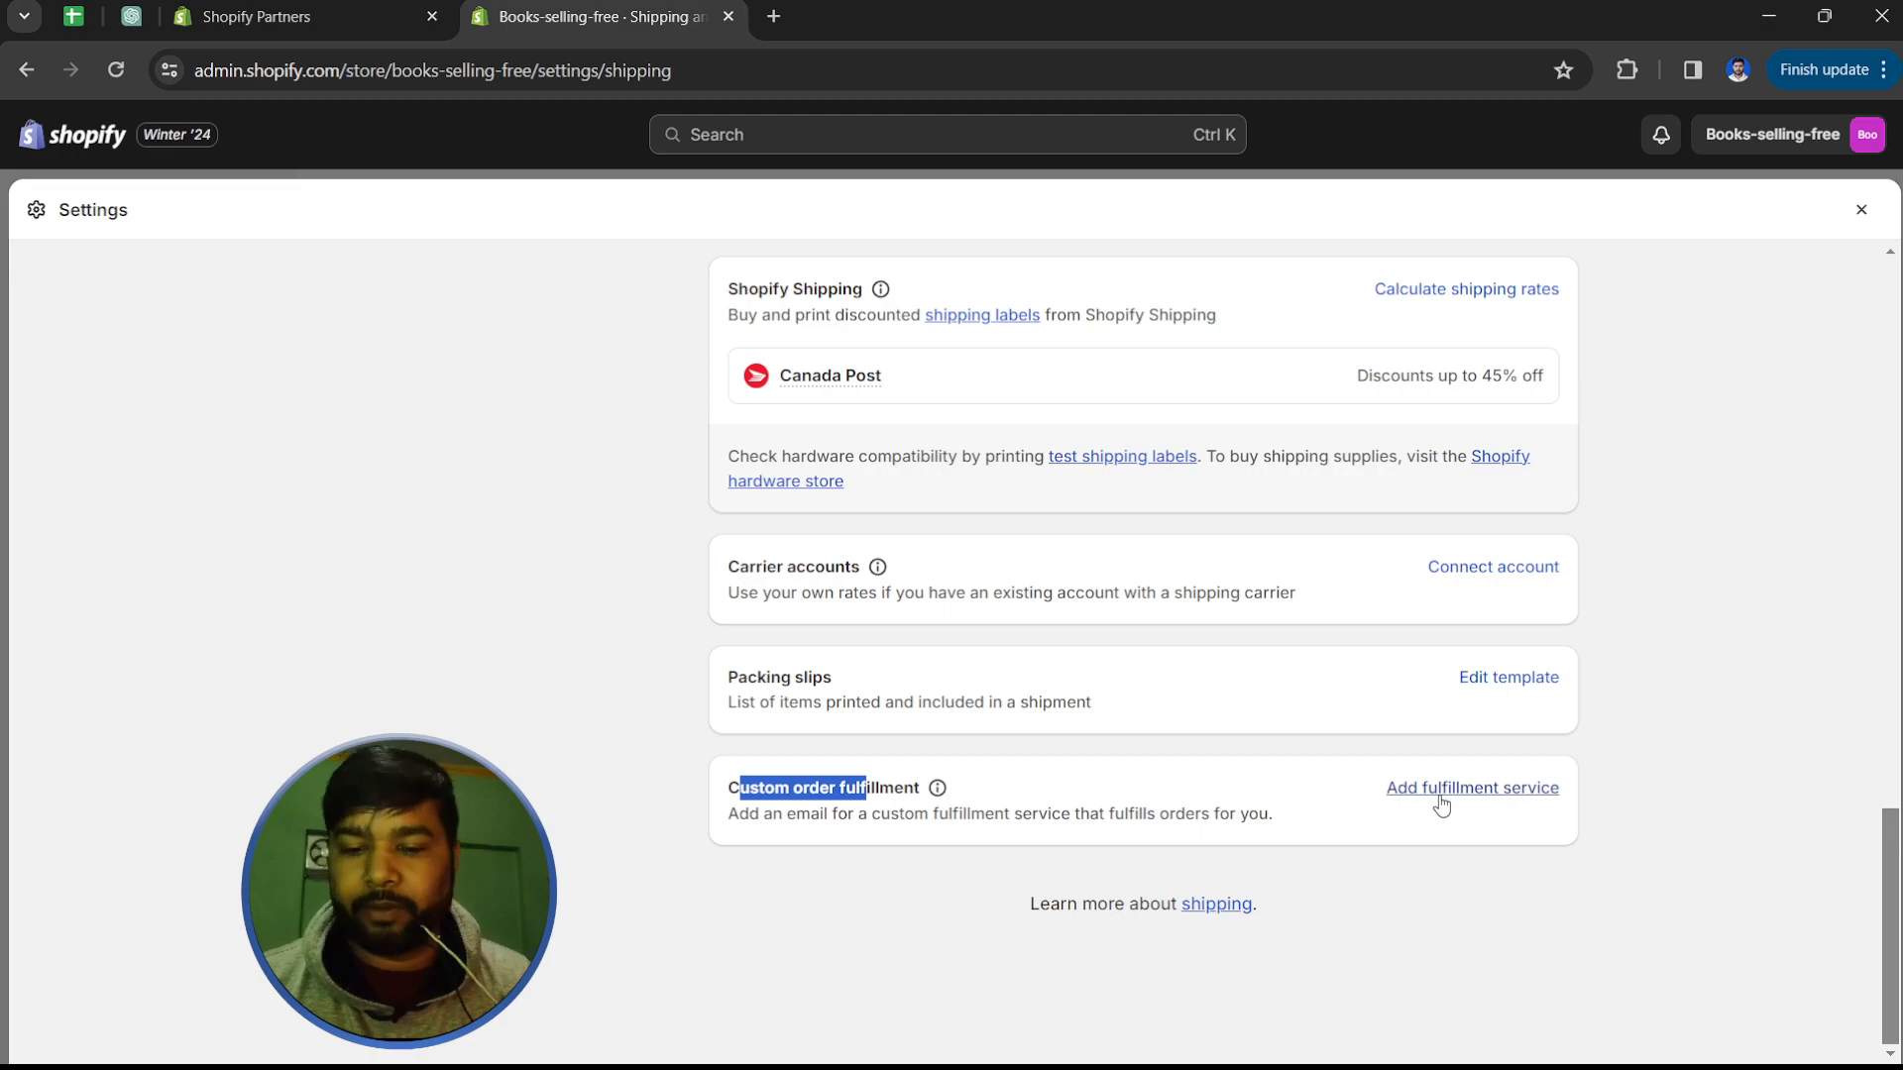
scroll(1355, 912, up, 1)
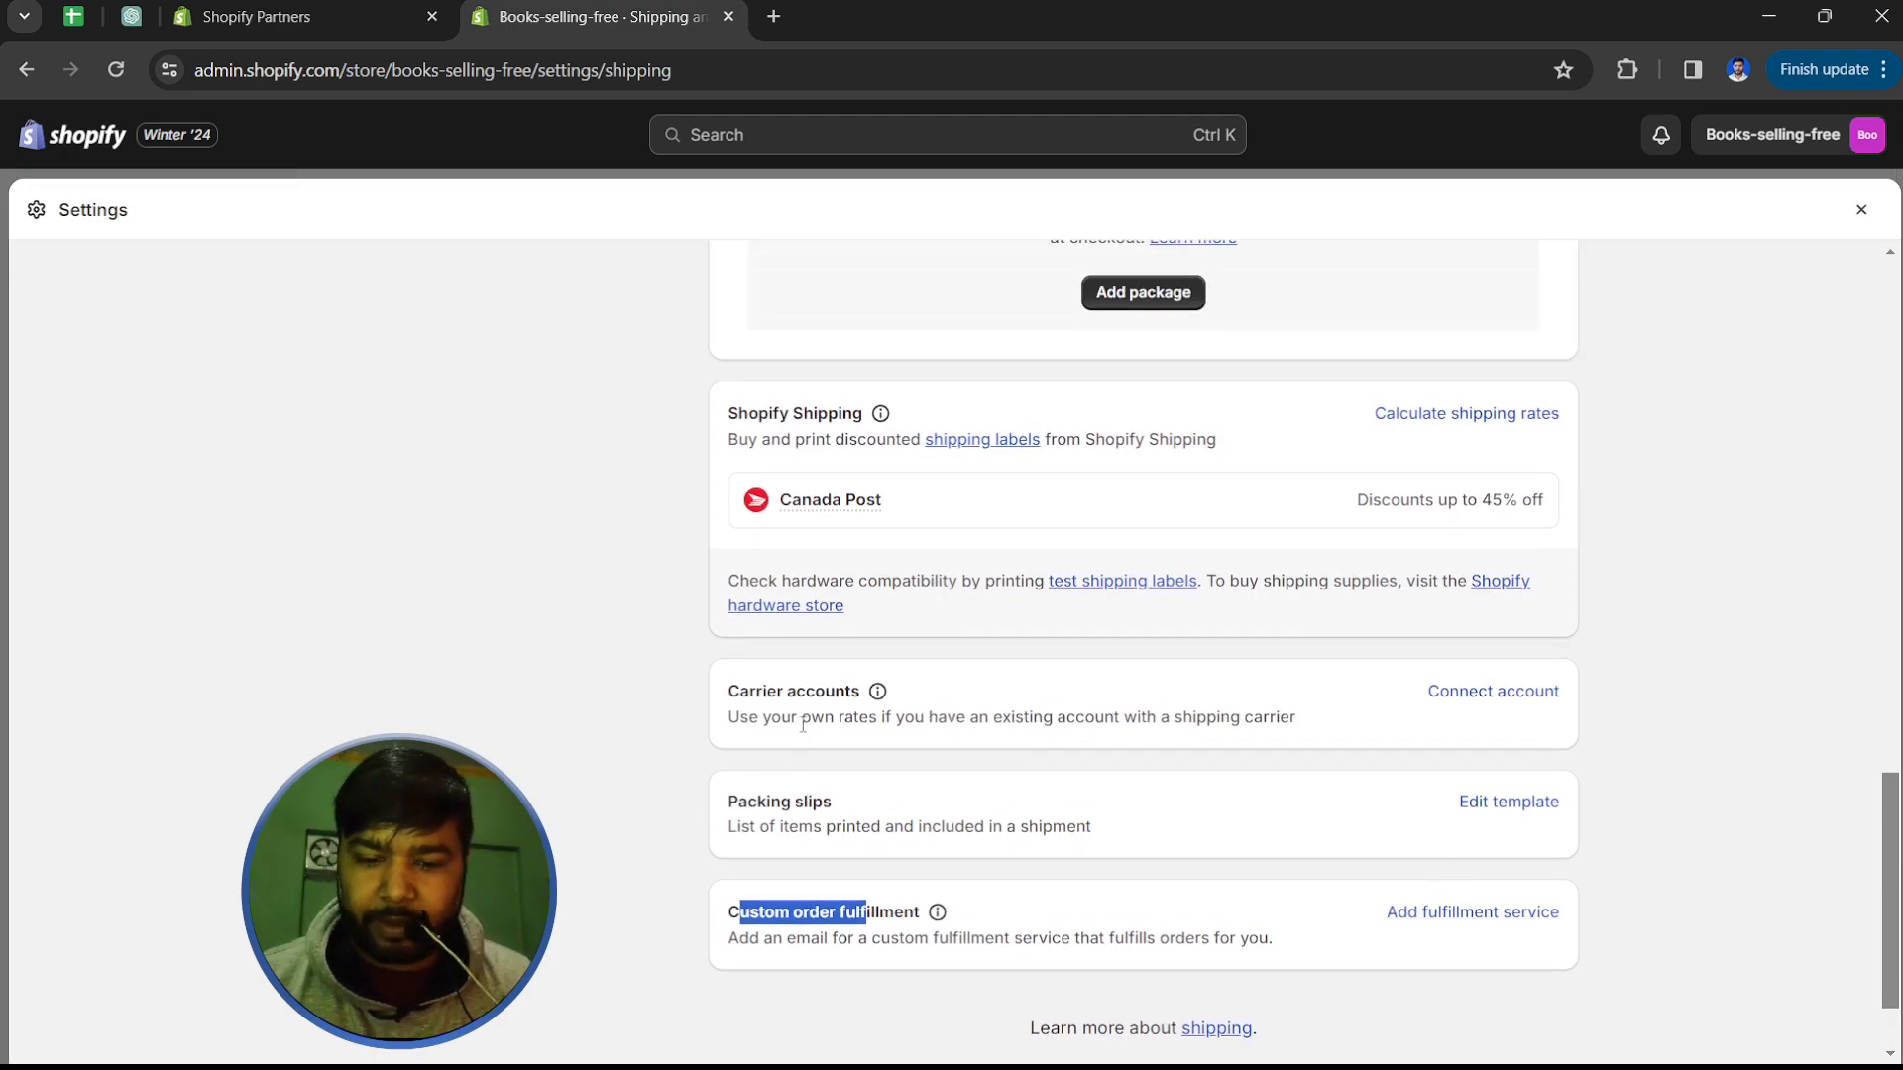
drag(803, 717, 729, 716)
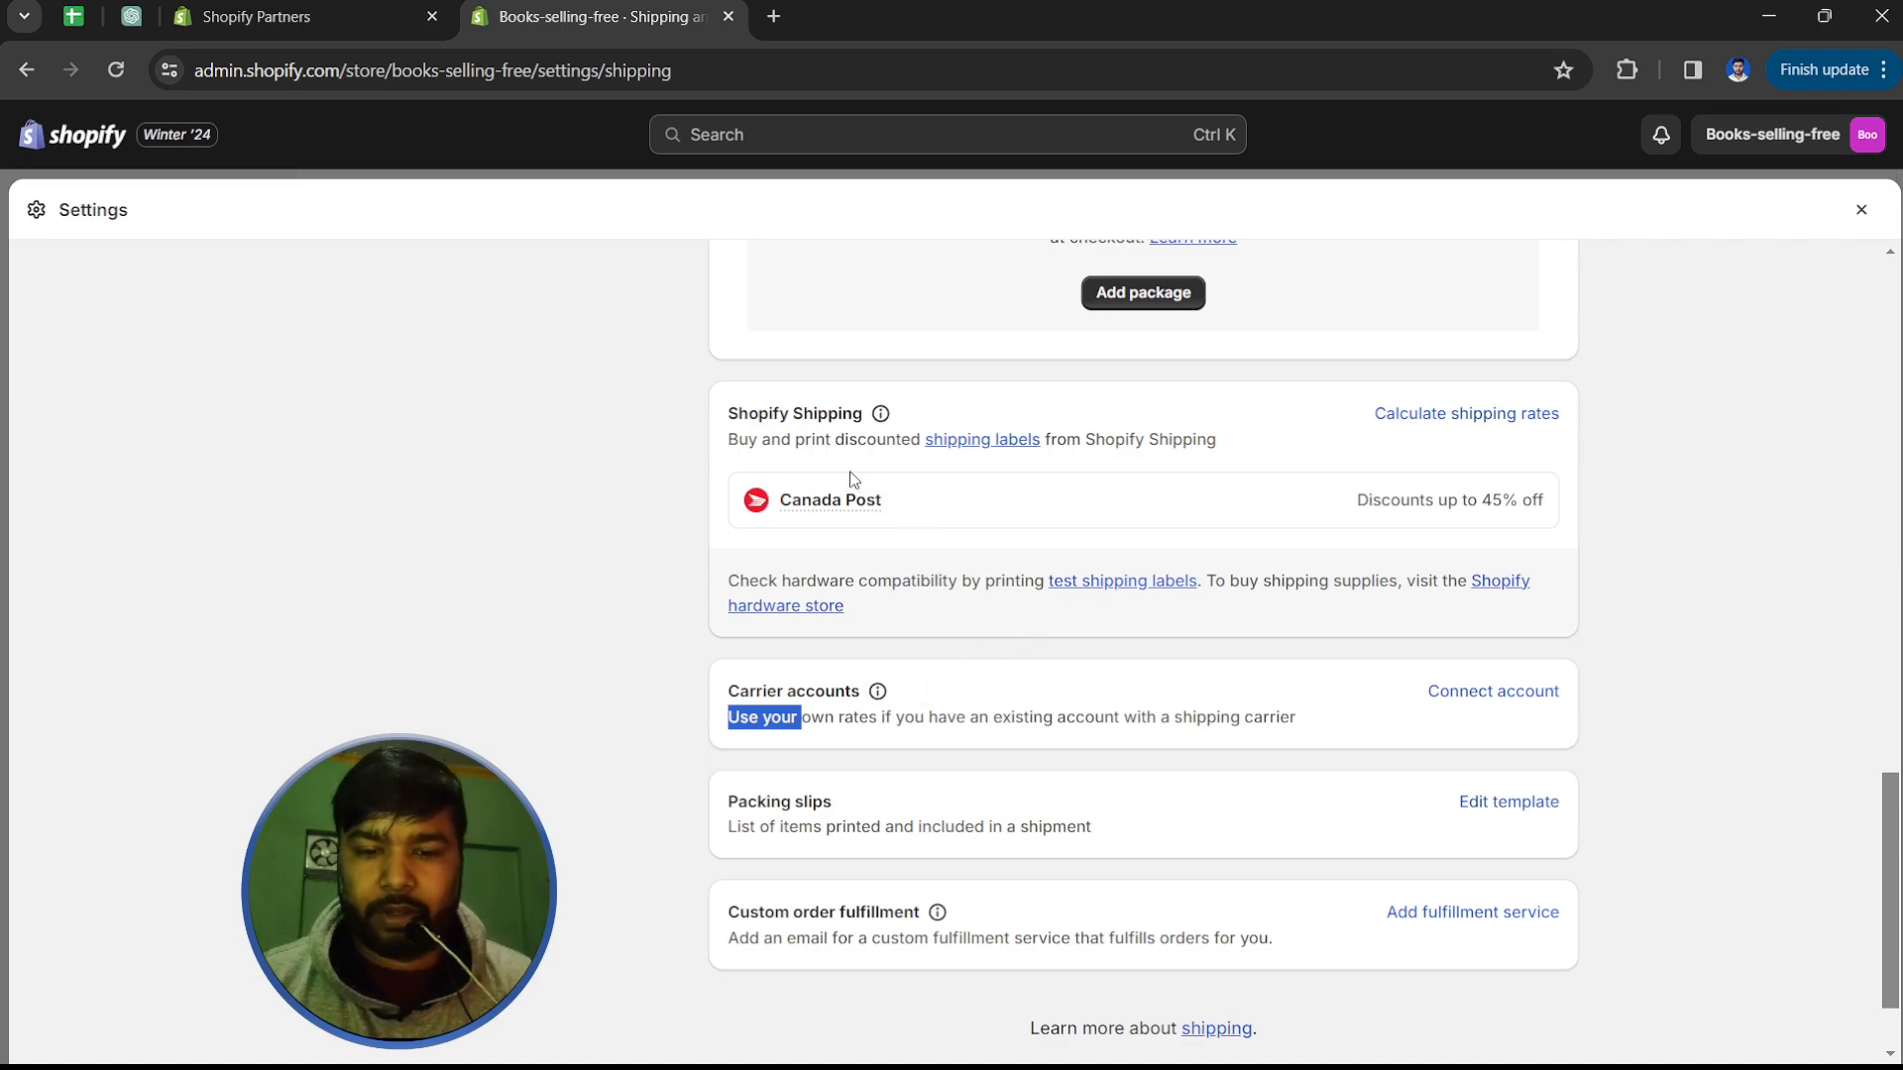
drag(774, 414, 942, 441)
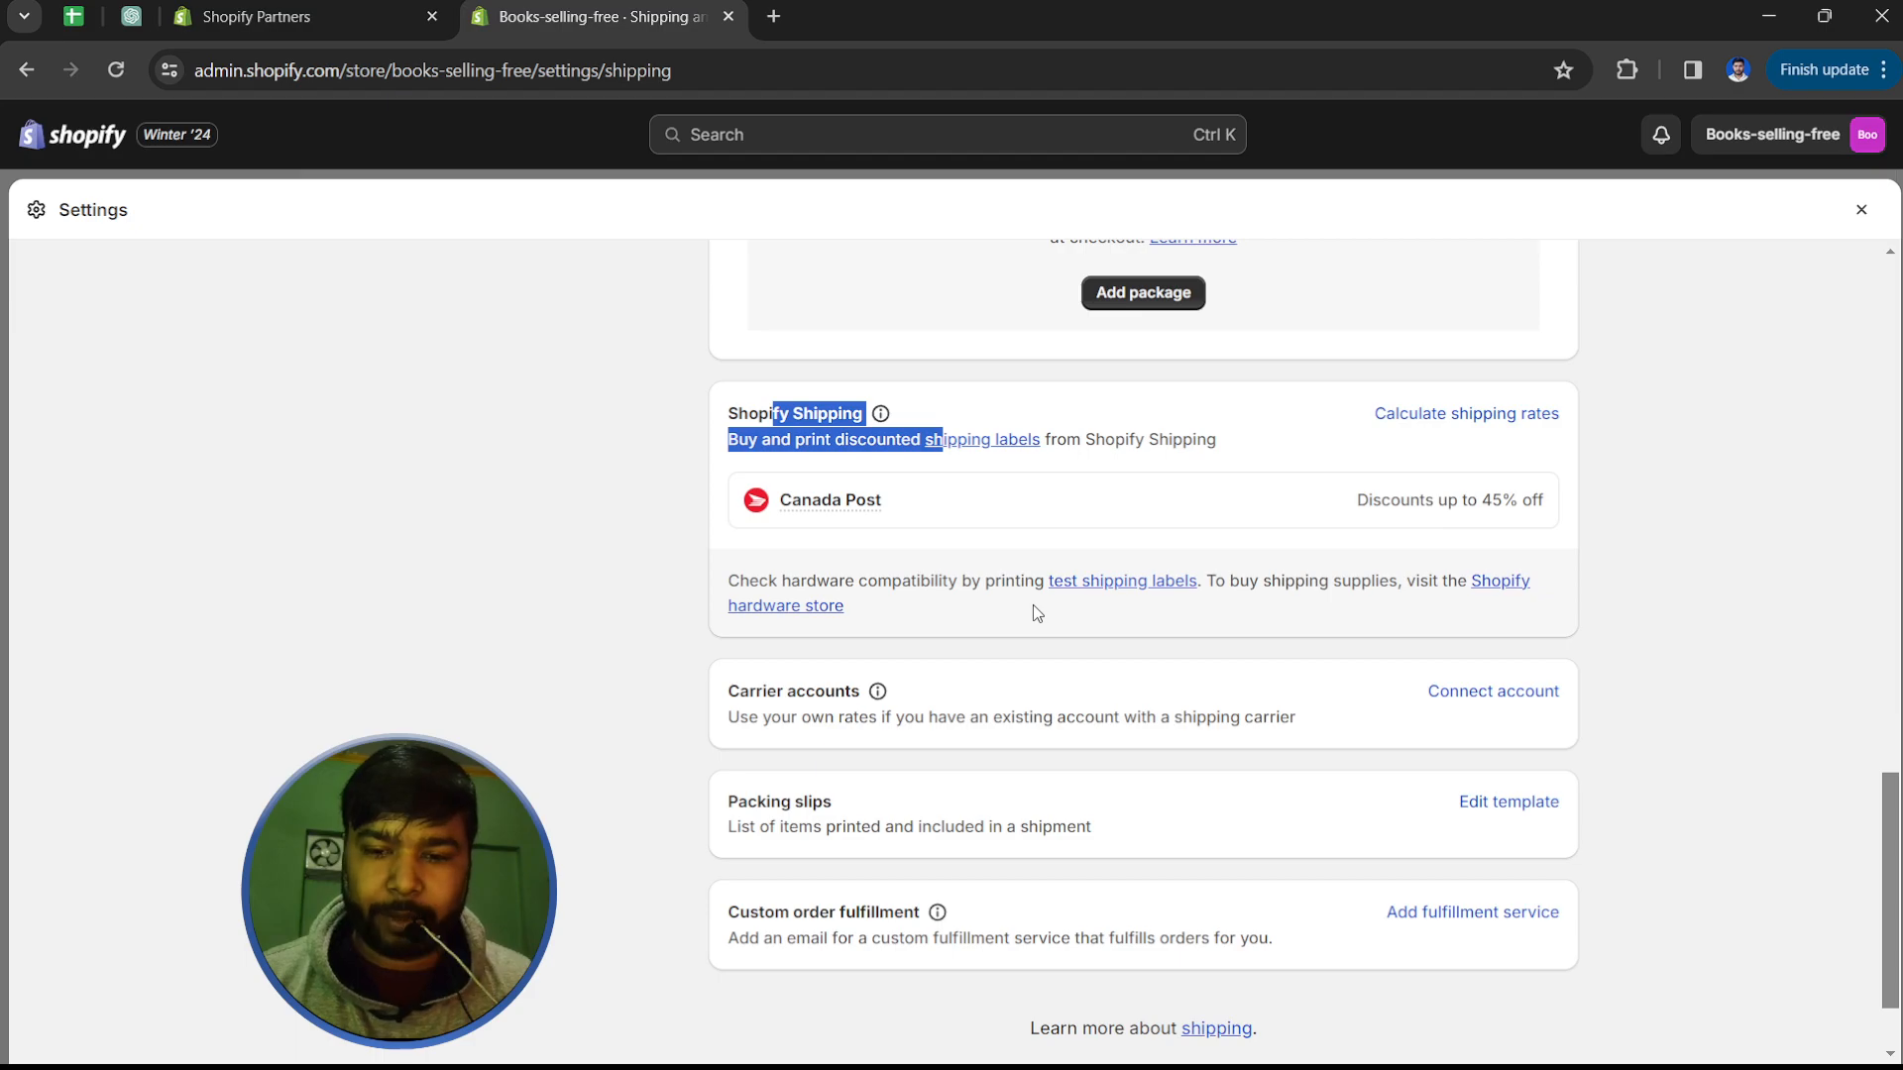
Step: Review the shipping settings again from saved packages and local pickup back to order routing, expected delivery dates and custom shipping rates
scroll(1037, 612, up, 2)
scroll(1033, 607, up, 5)
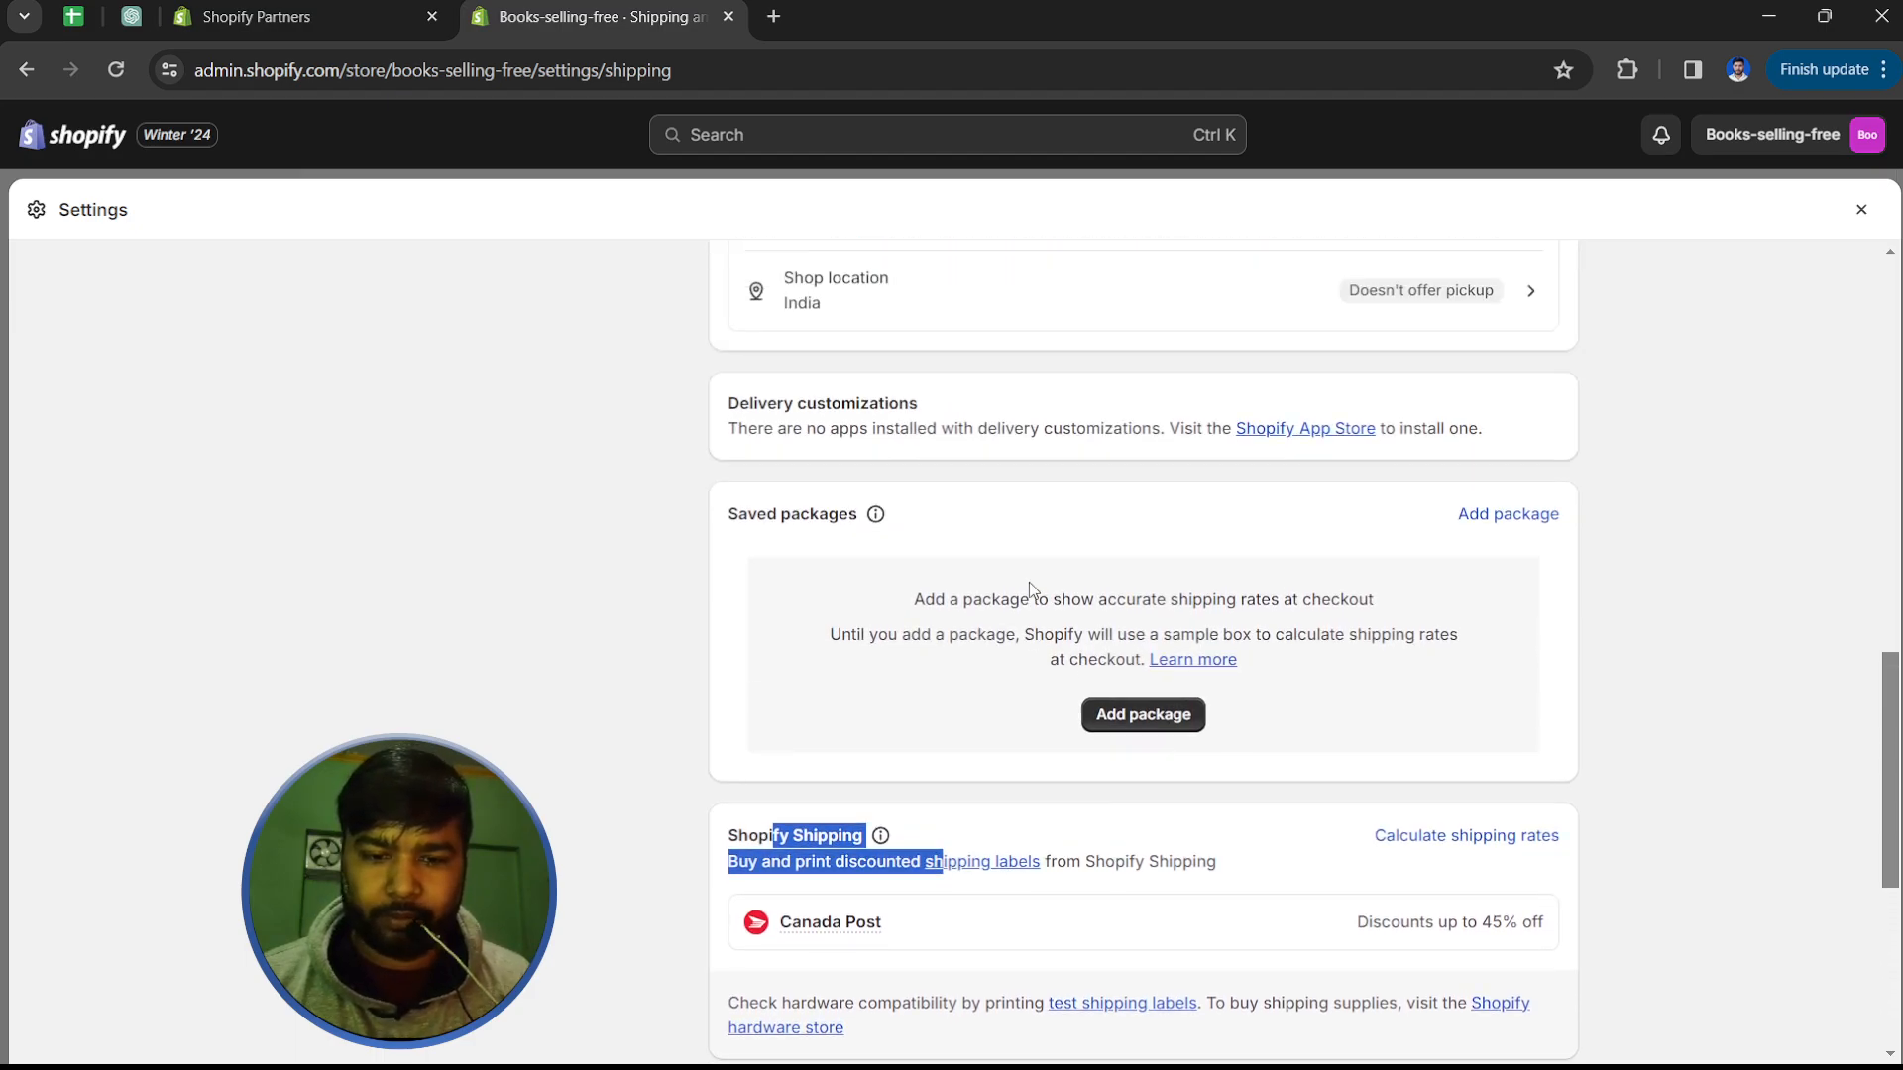
scroll(1031, 581, up, 1)
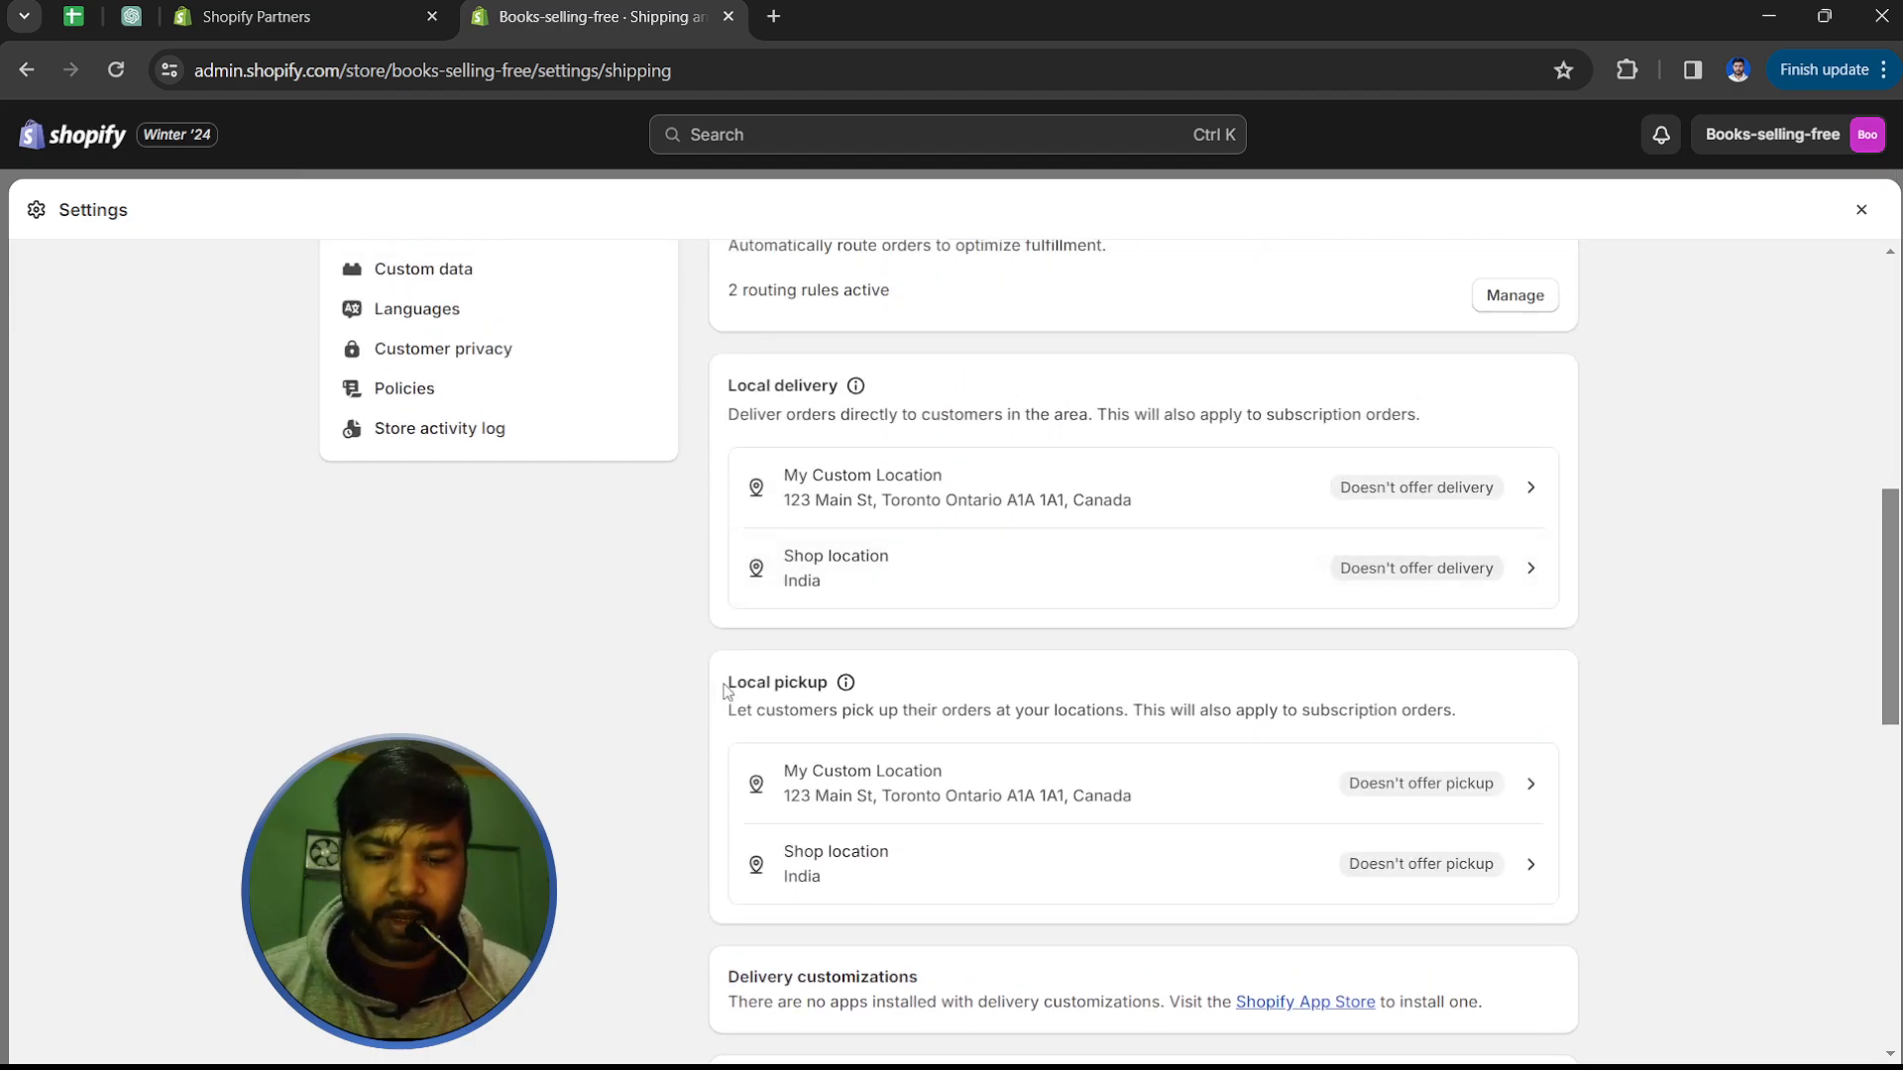
drag(727, 682, 835, 684)
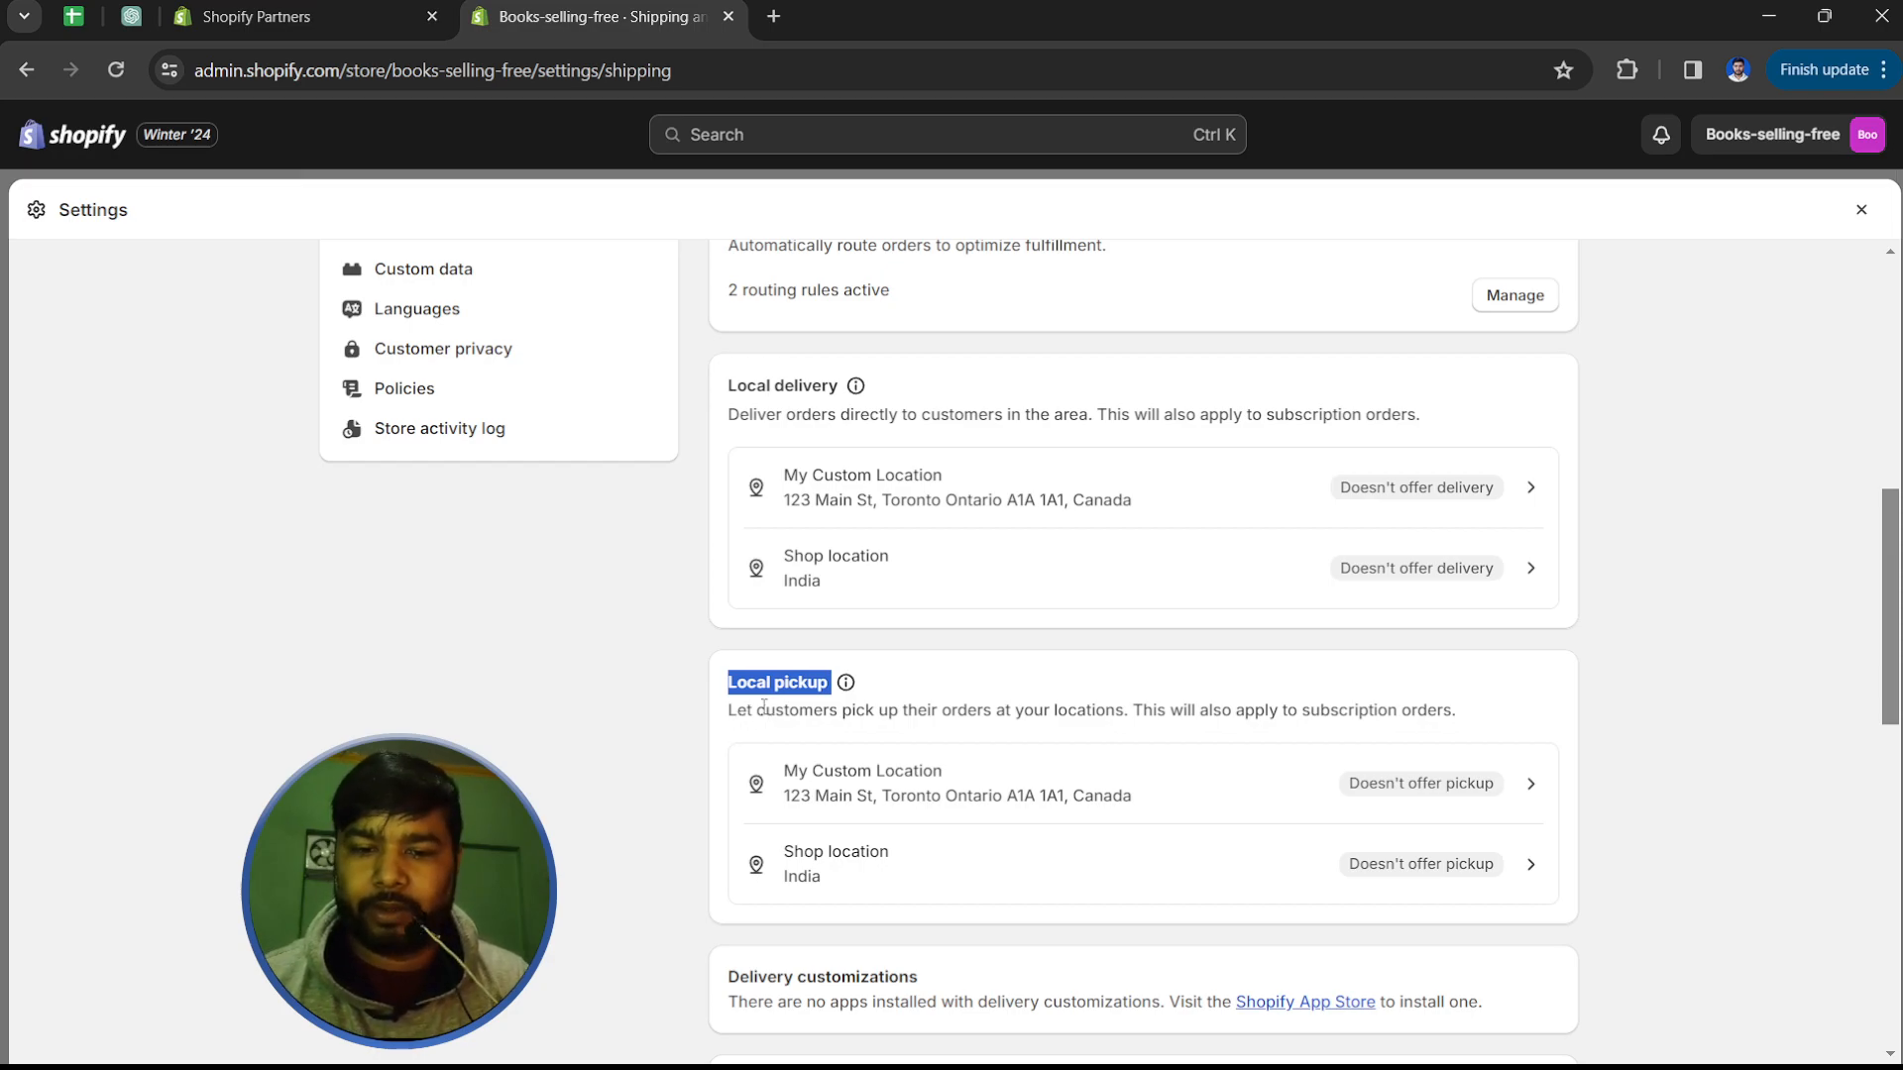
scroll(959, 695, up, 1)
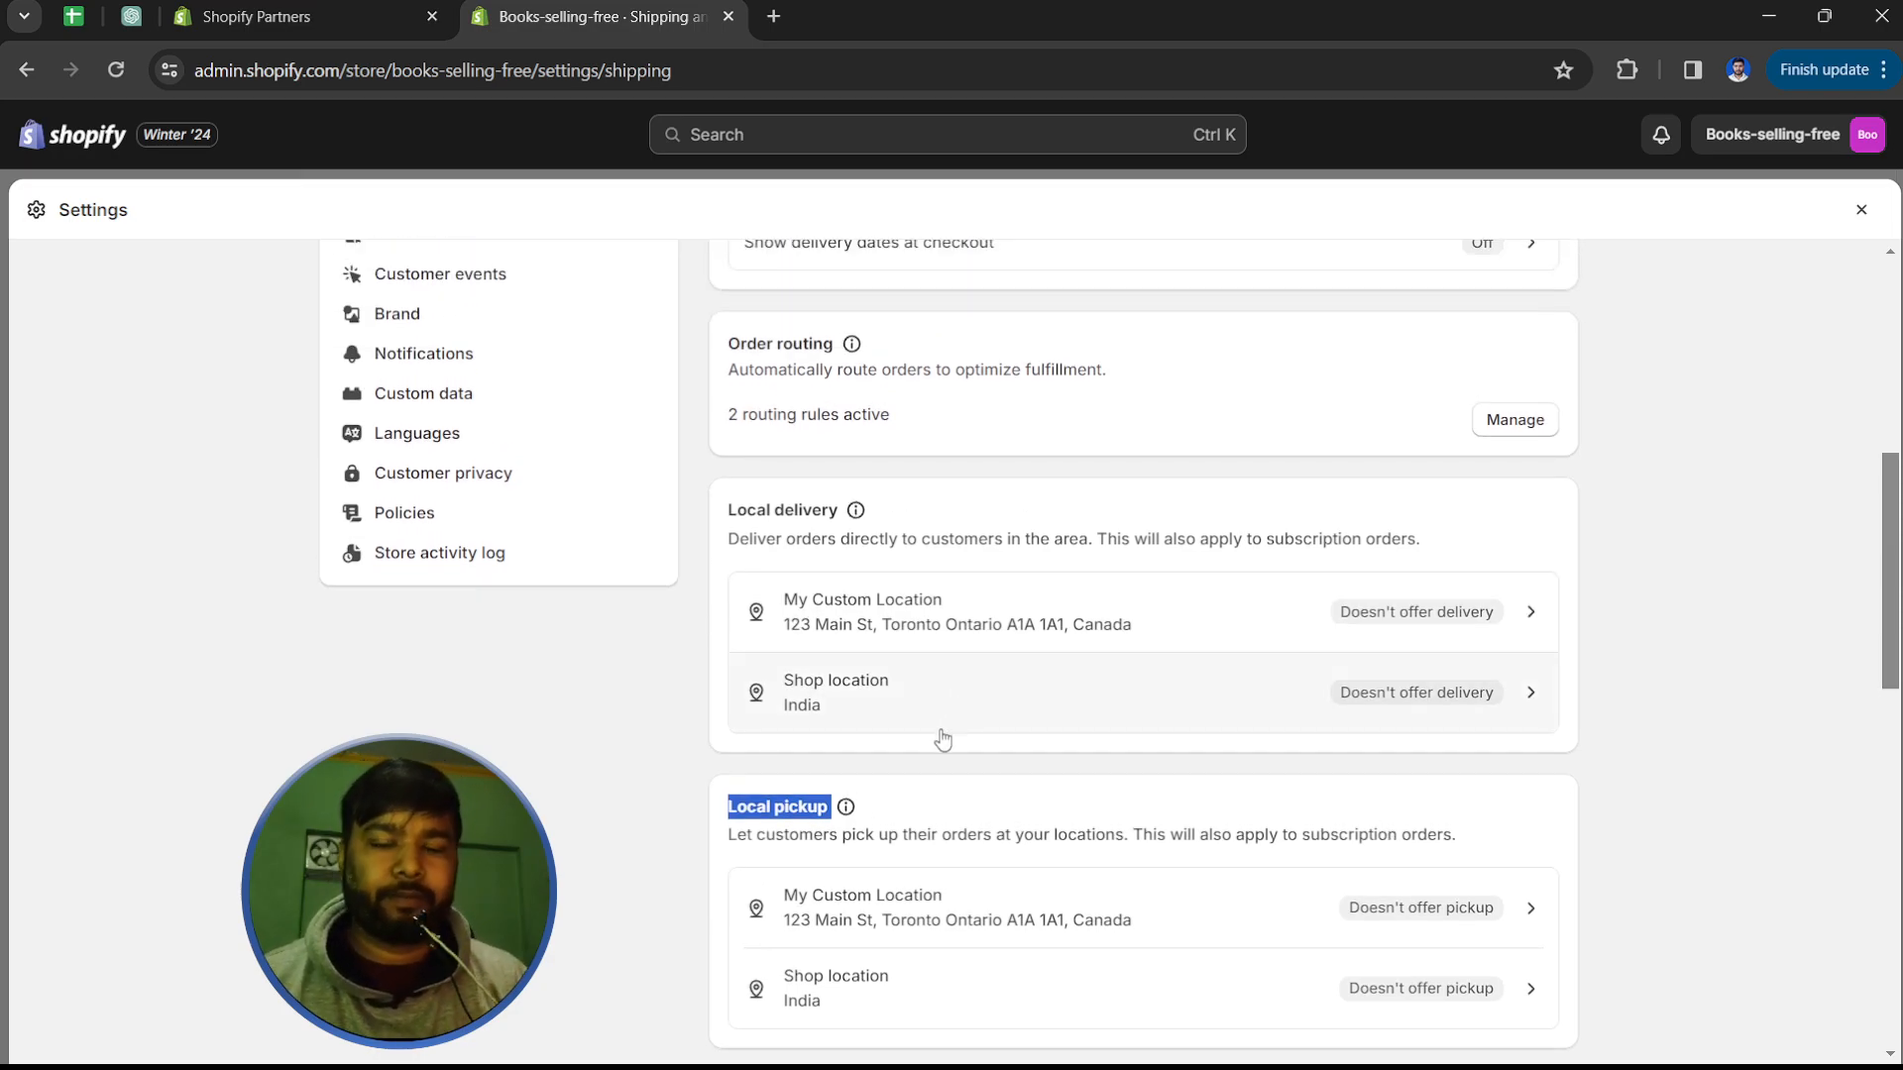
scroll(942, 738, up, 2)
scroll(943, 738, up, 1)
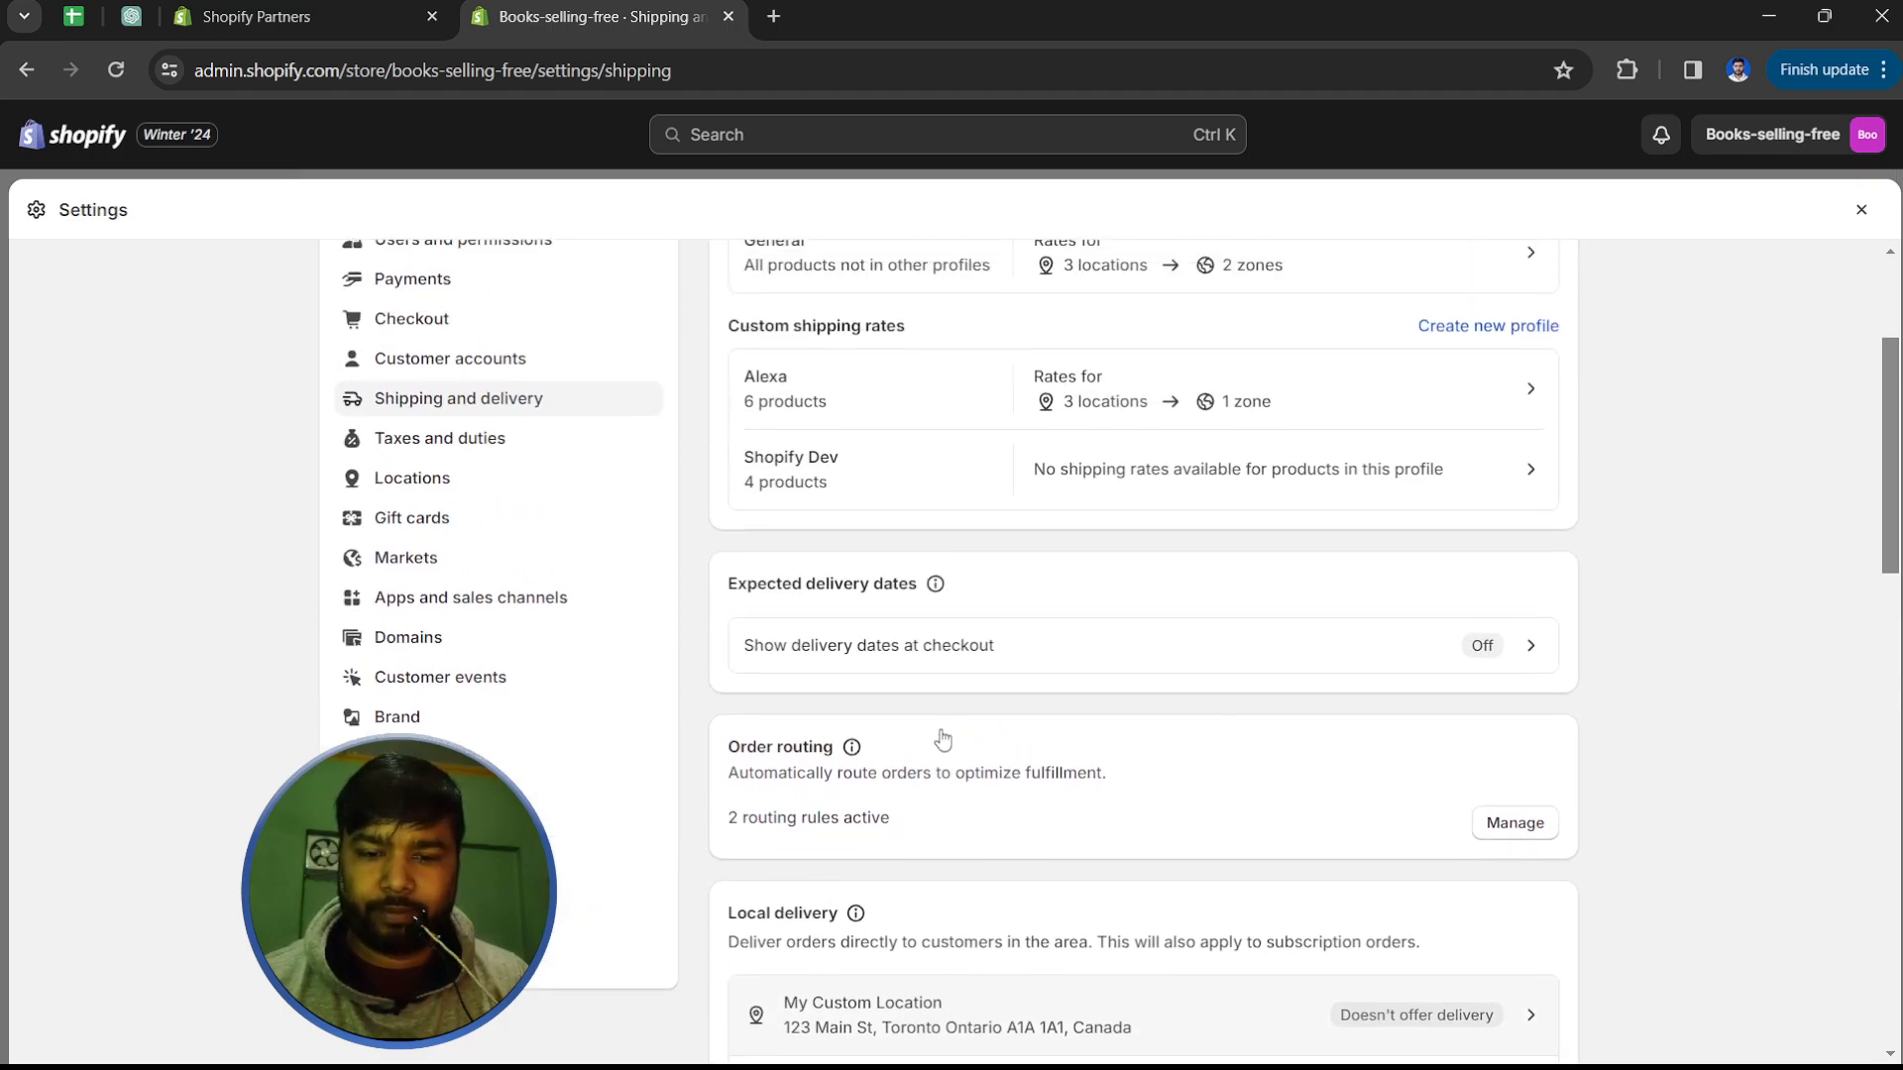
scroll(943, 739, up, 2)
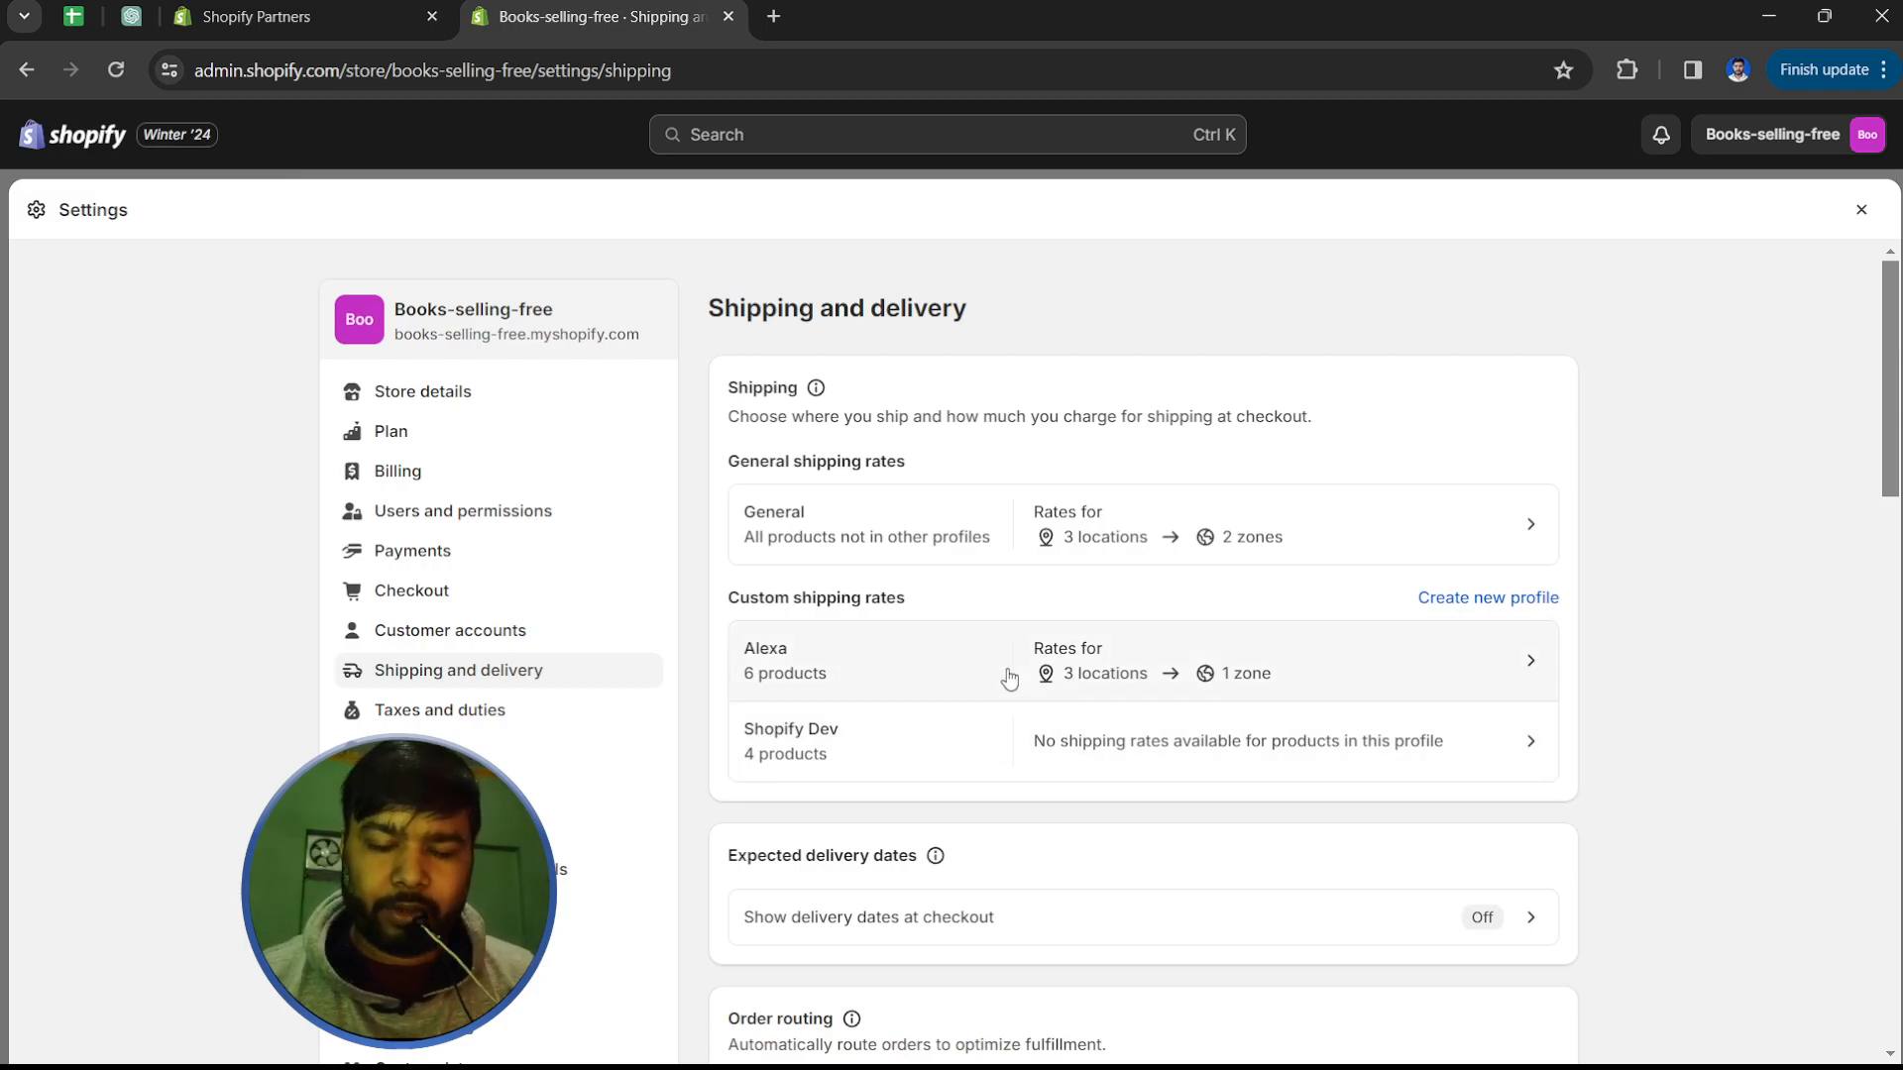
scroll(479, 514, down, 1)
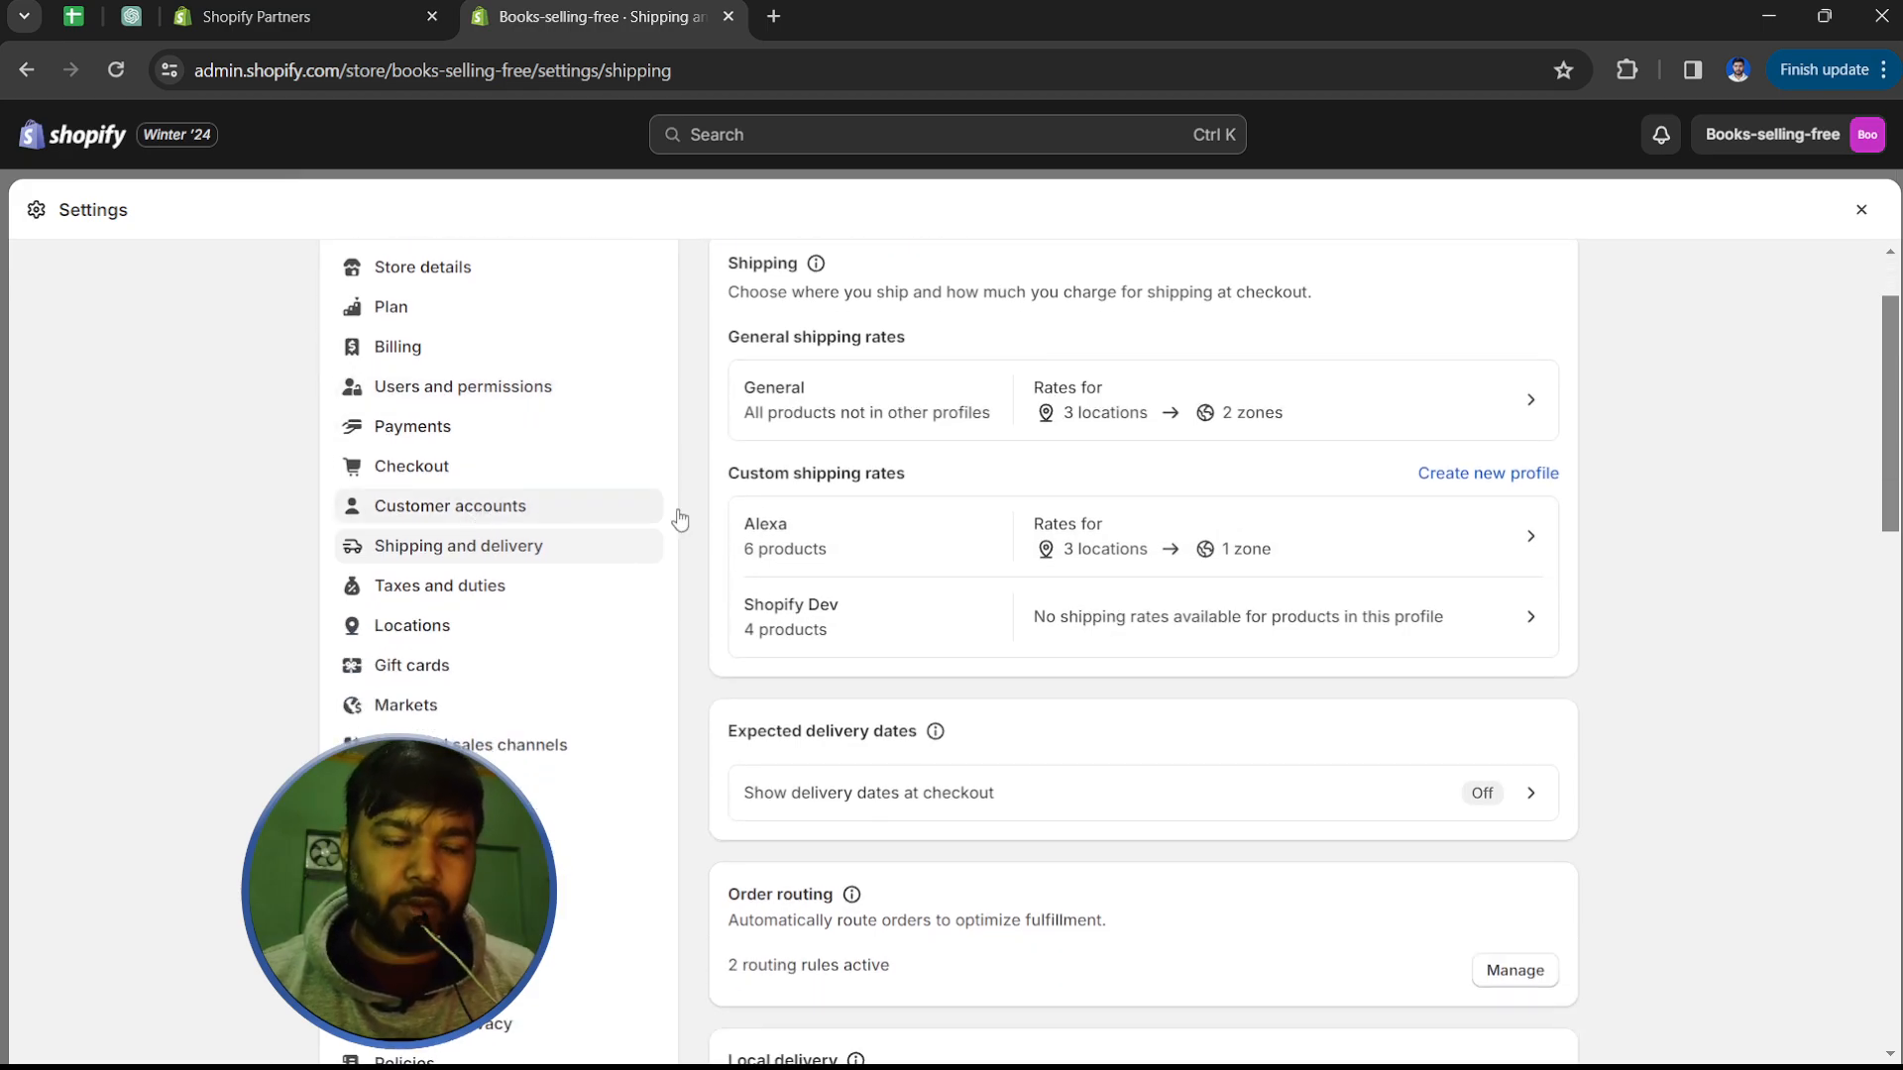
Step: Open the Taxes and duties settings, examine India's base tax rates by region and return to the region list
click(428, 587)
scroll(842, 515, down, 1)
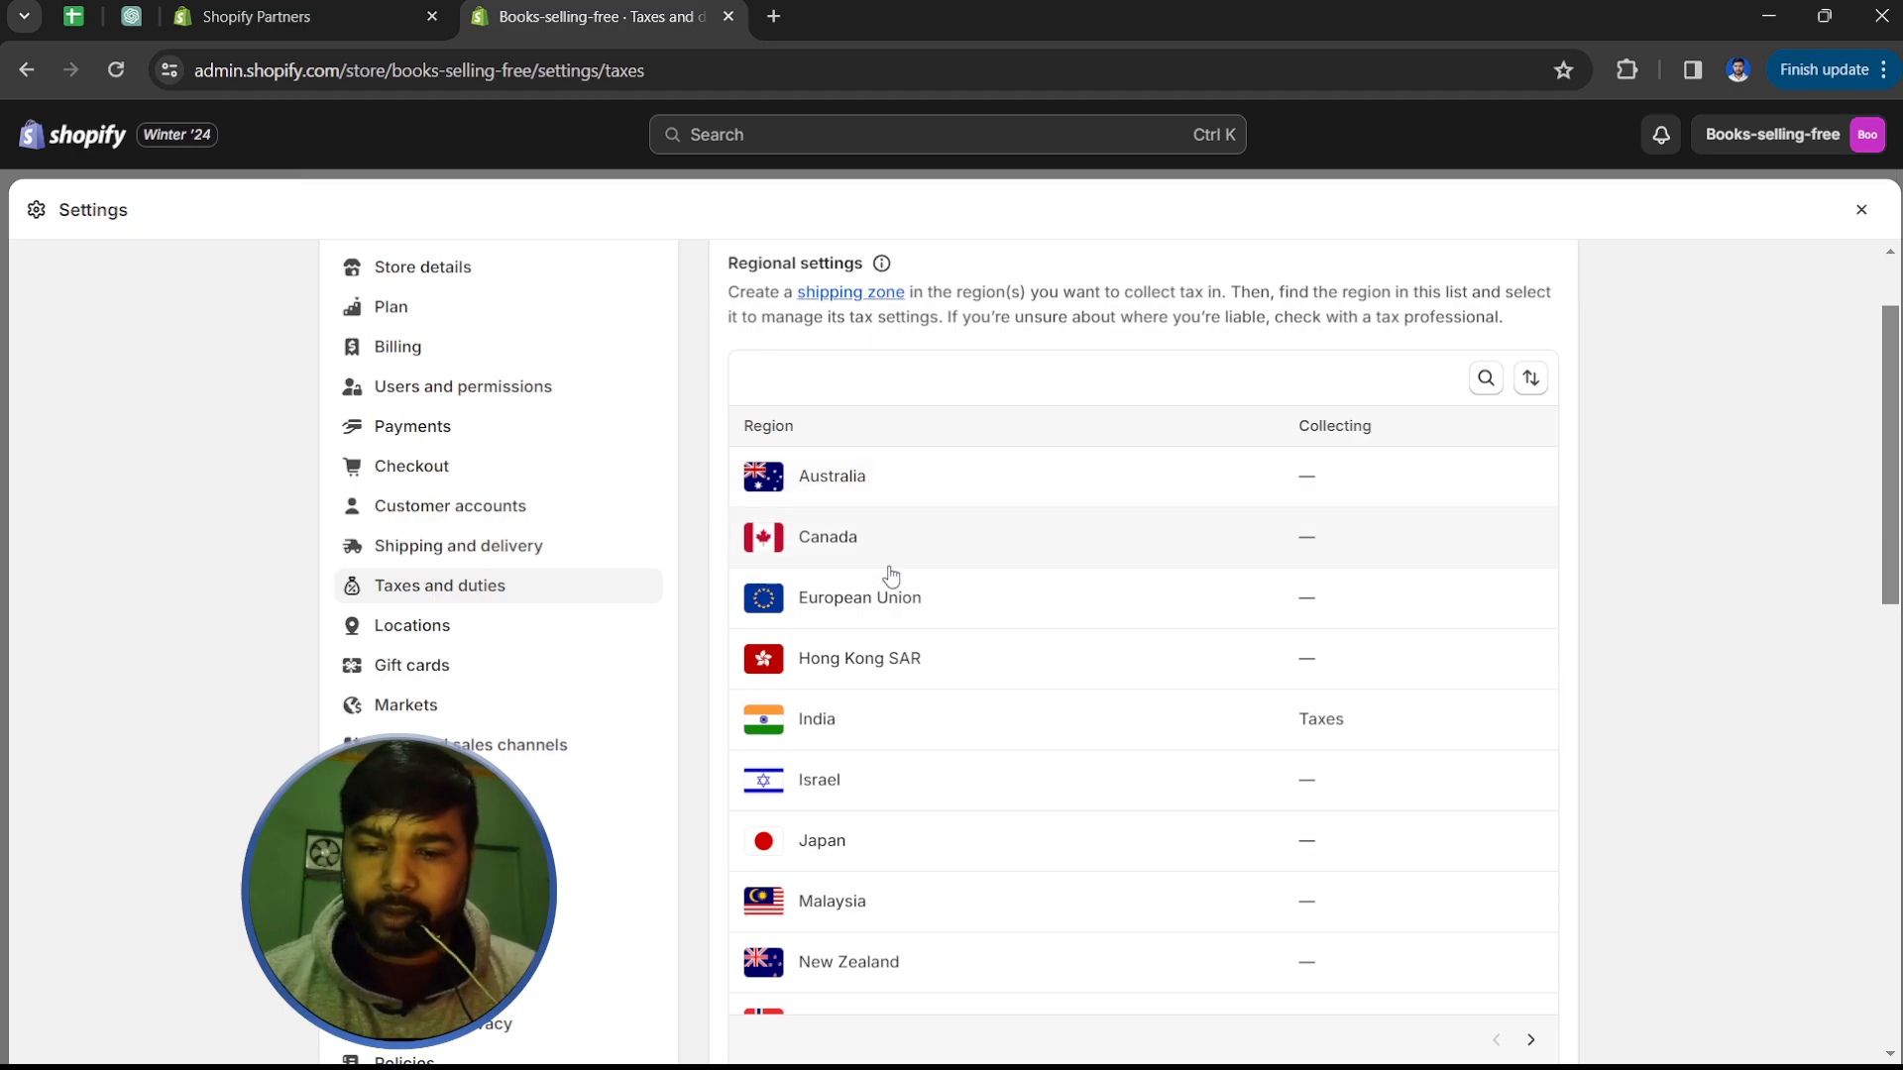
click(911, 729)
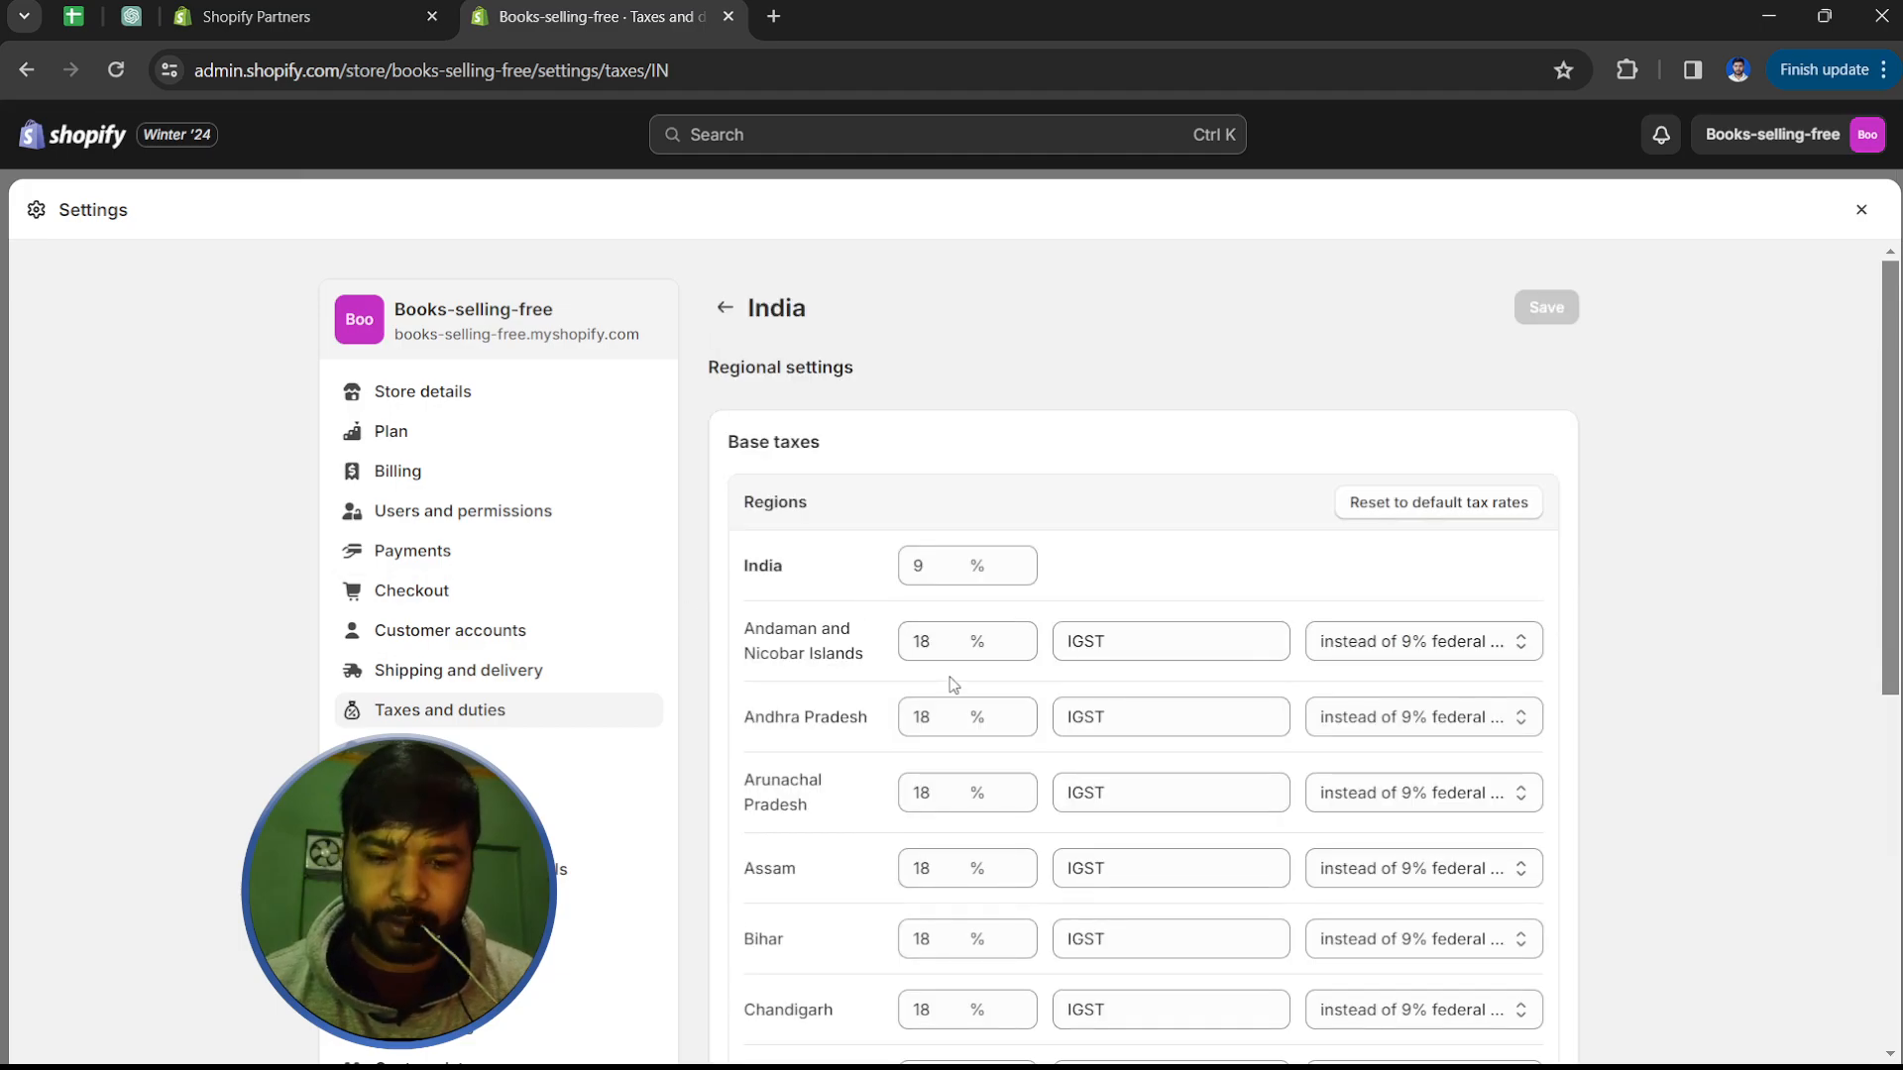
scroll(951, 681, down, 3)
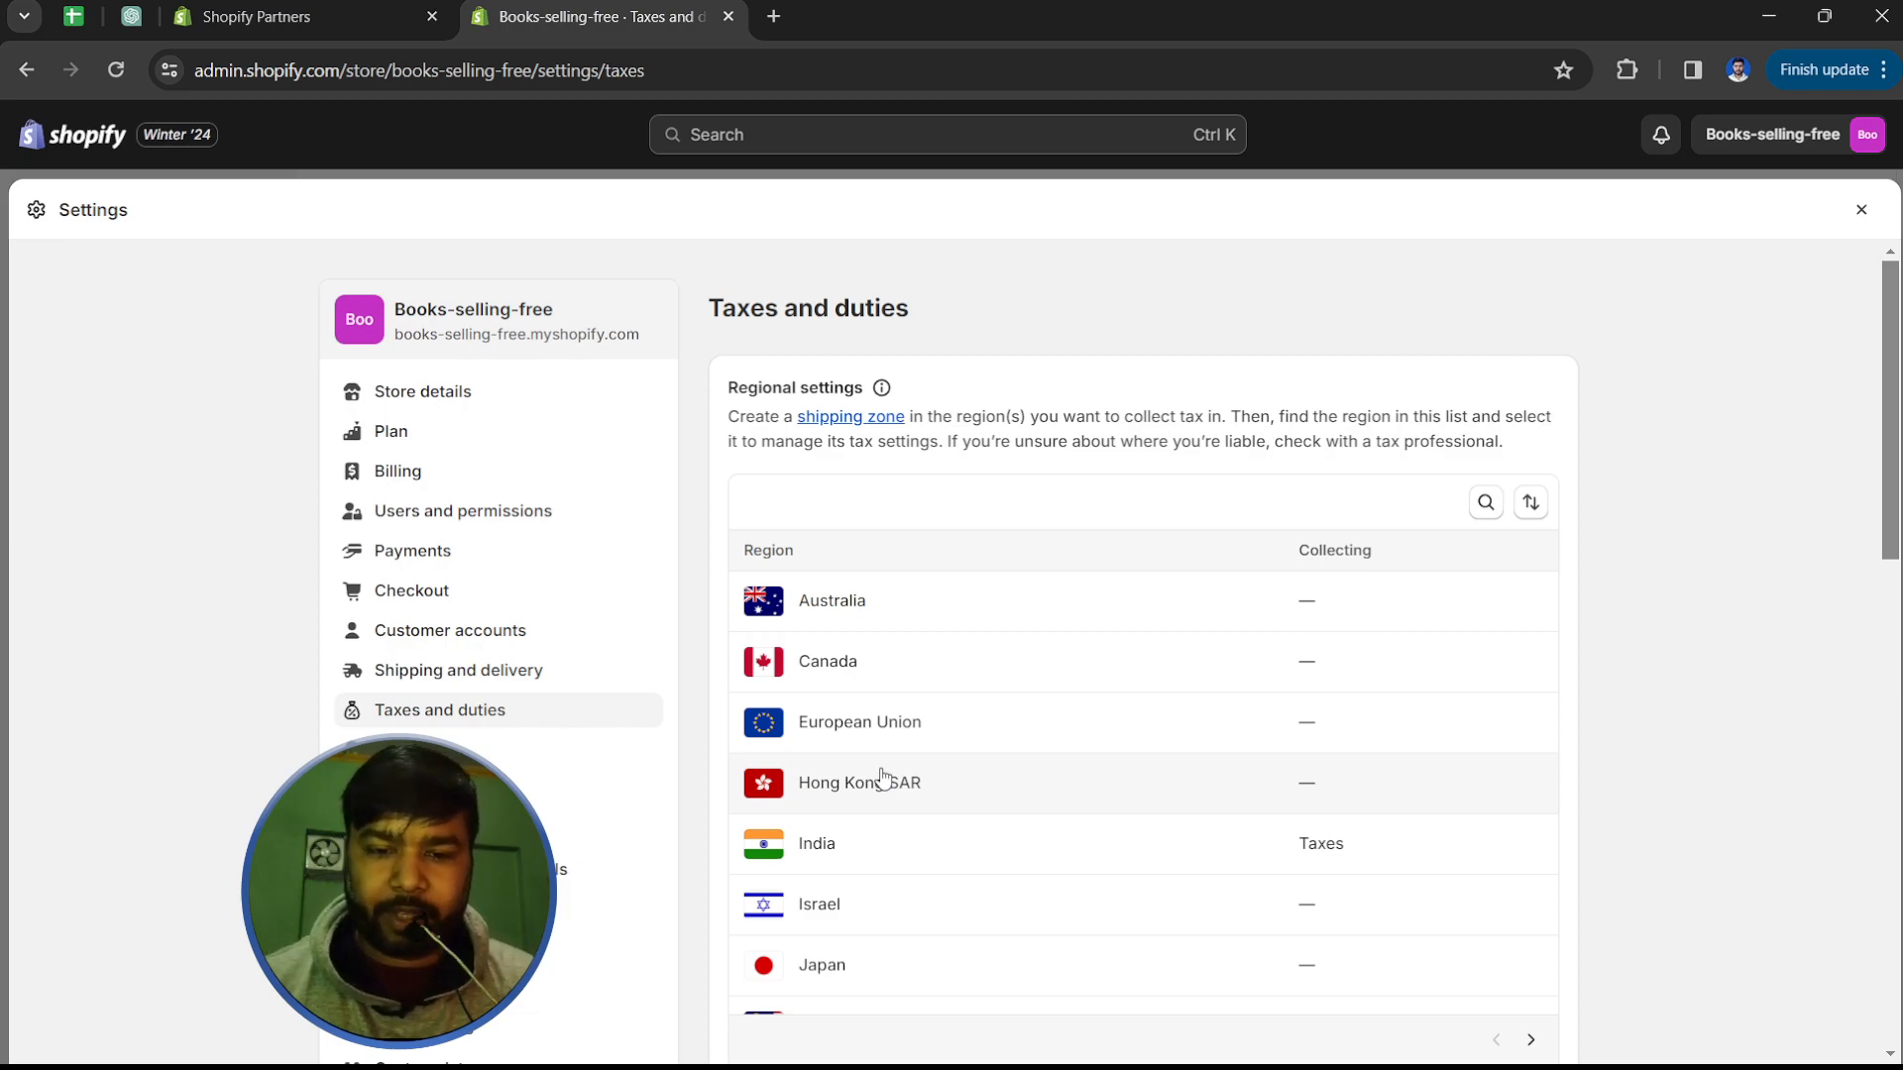
click(959, 861)
scroll(885, 315, down, 4)
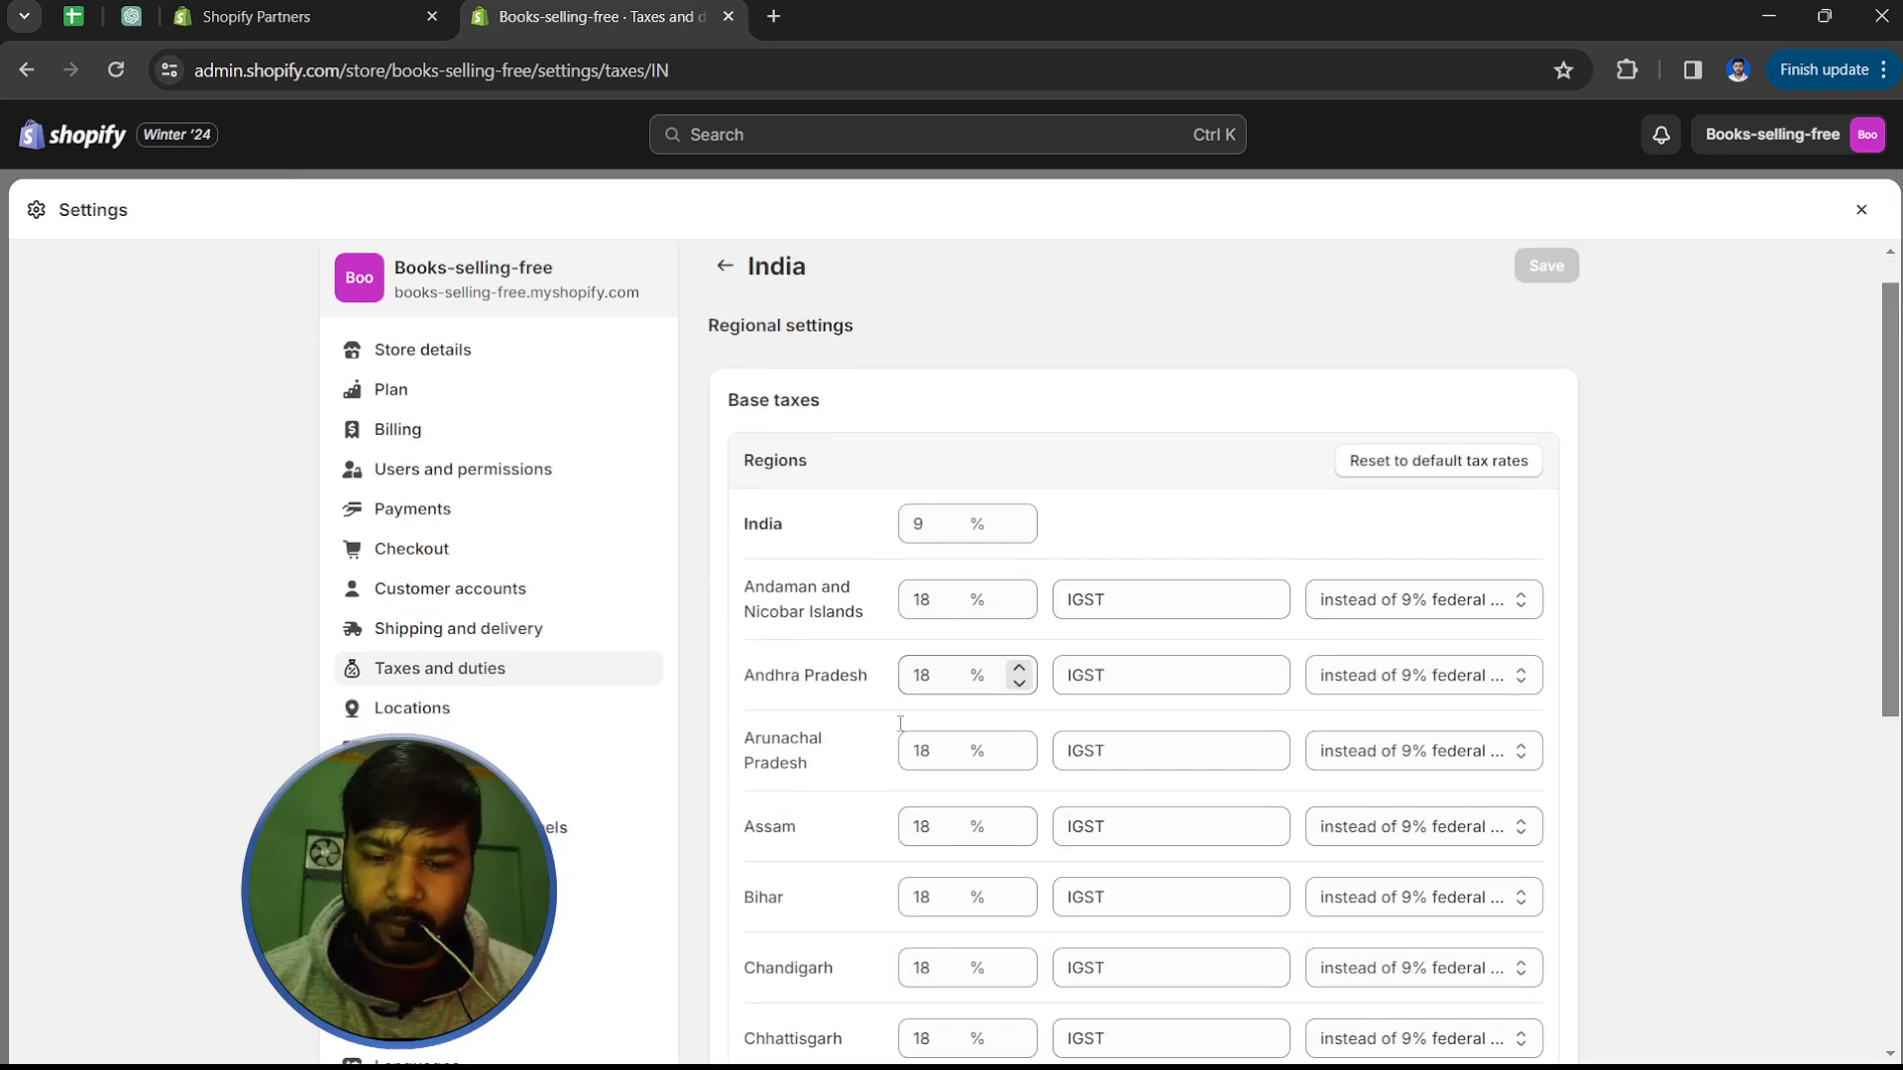
scroll(885, 315, up, 4)
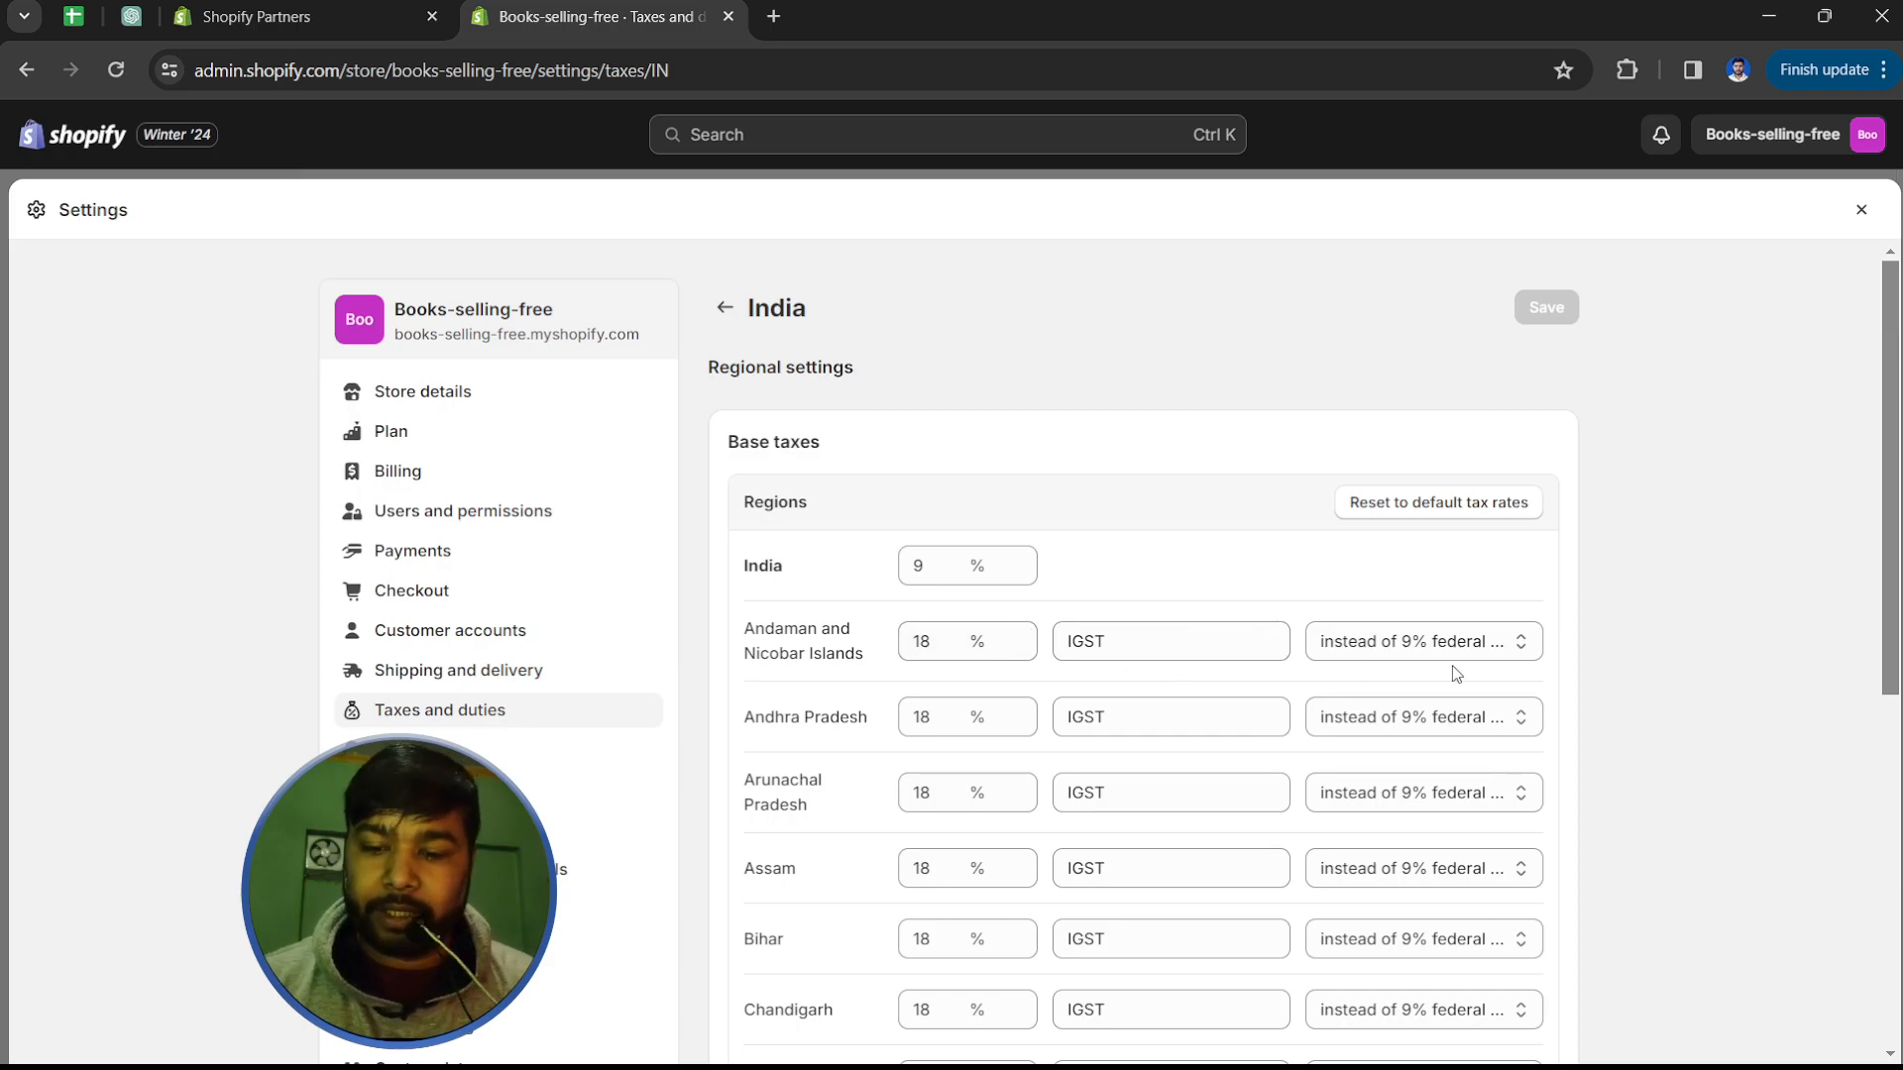
click(725, 308)
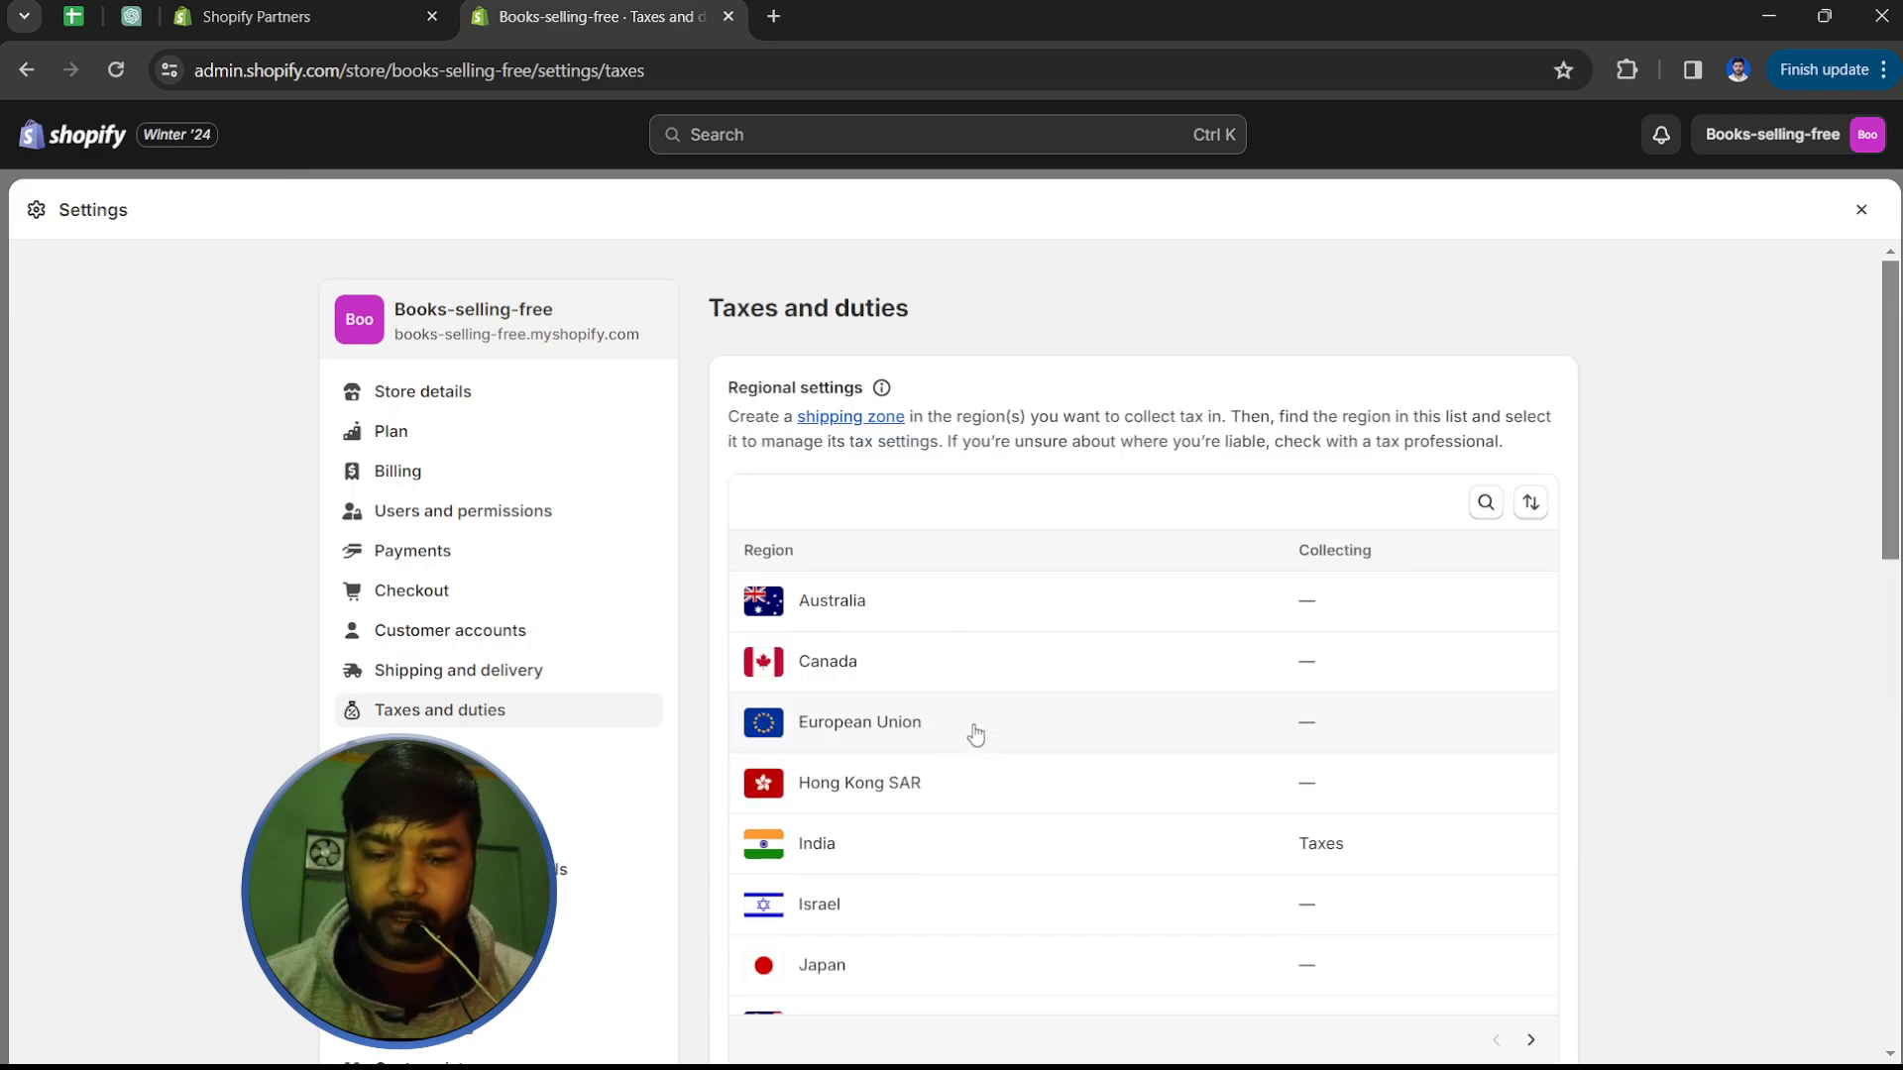
Step: View the GST collection and tax rate settings for Australia, and return to the region list
click(1008, 607)
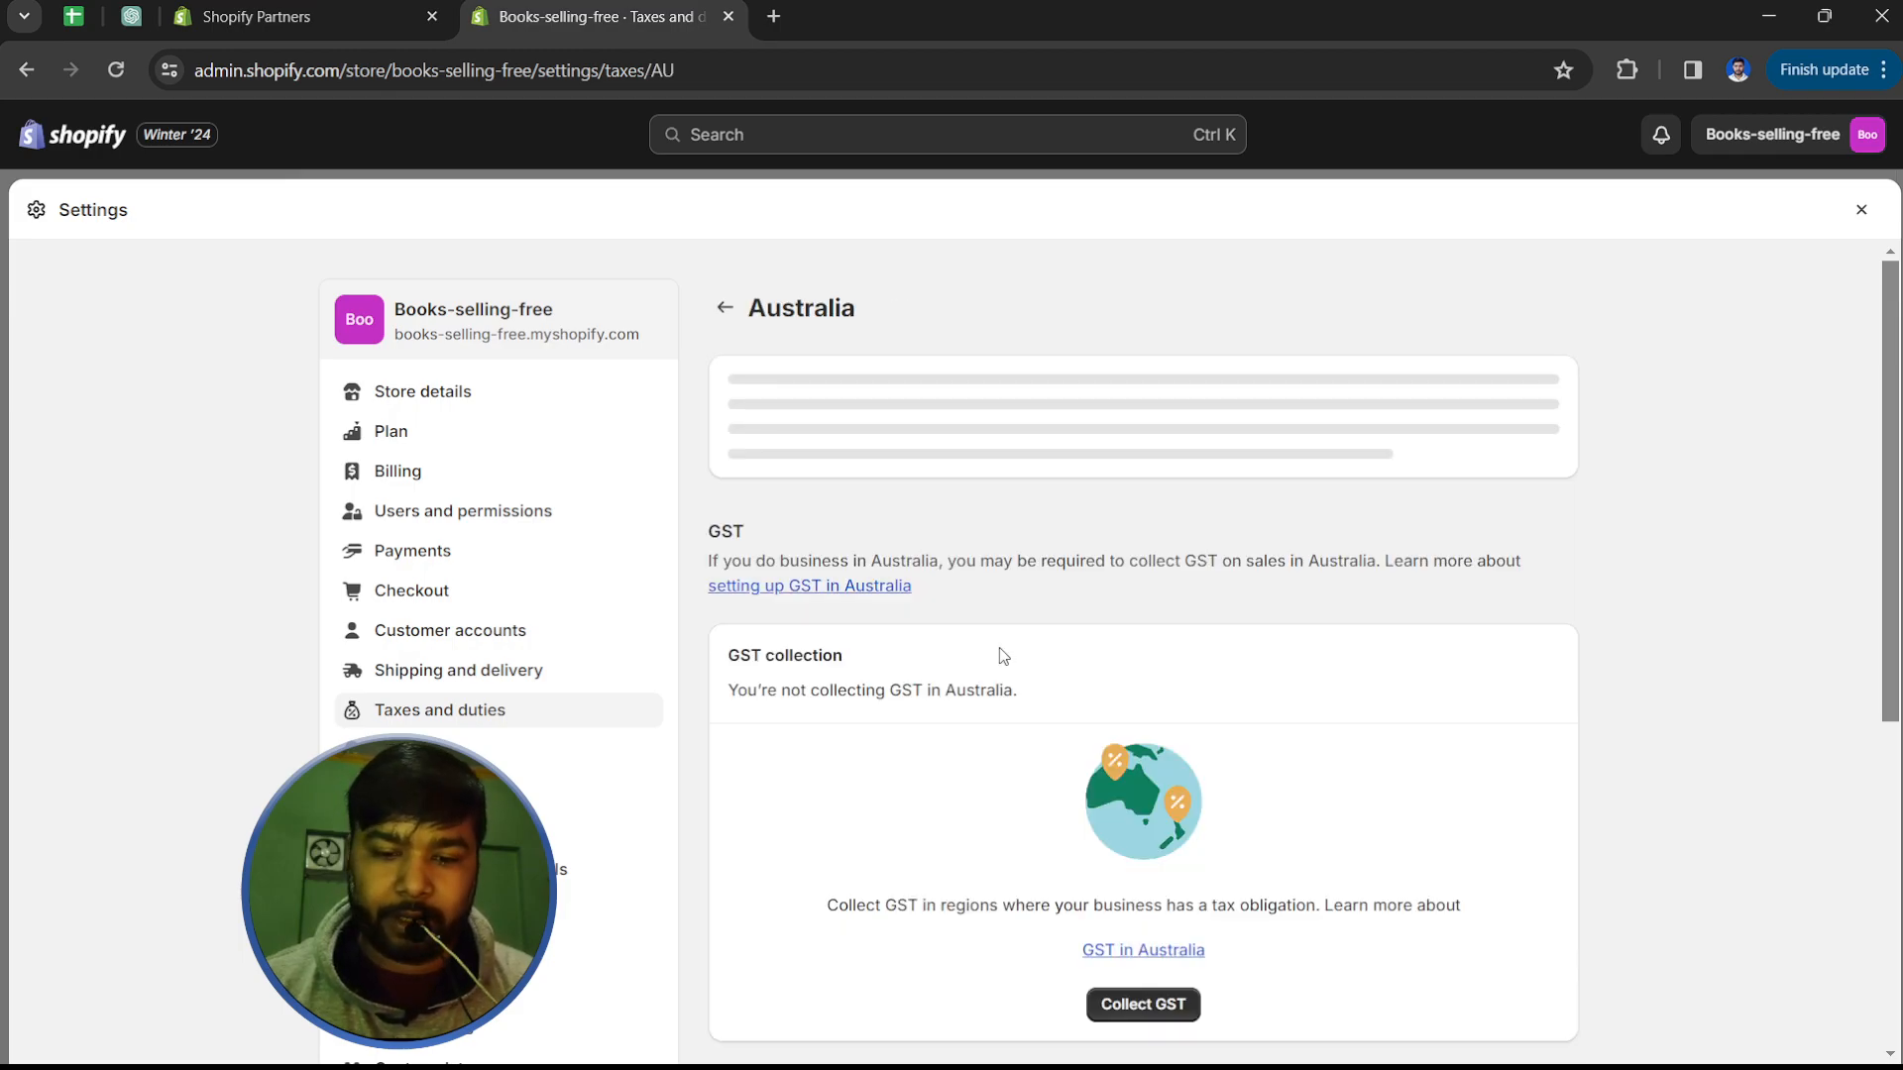
scroll(1003, 654, down, 1)
scroll(1010, 674, up, 5)
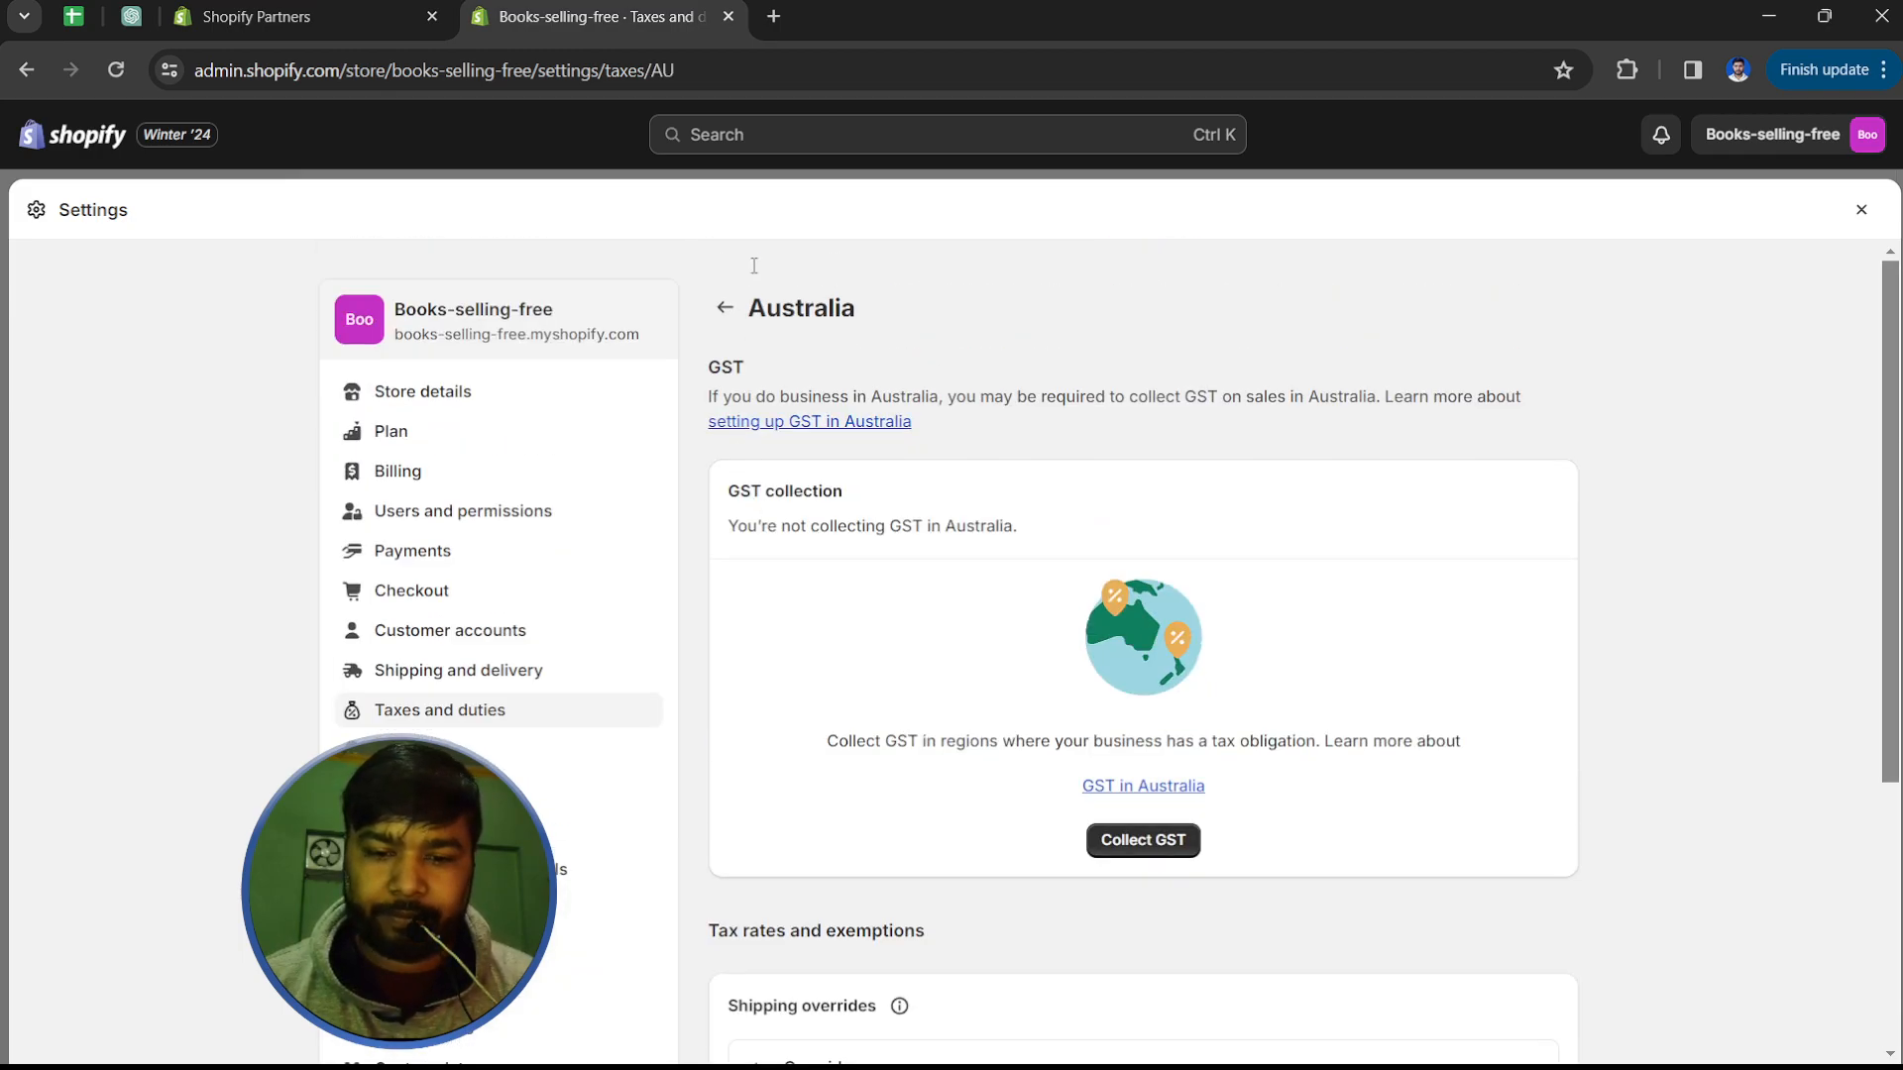
click(725, 308)
Step: Examine the collected tax report entry, the tax apps section and the duties and import taxes section
scroll(1059, 603, down, 10)
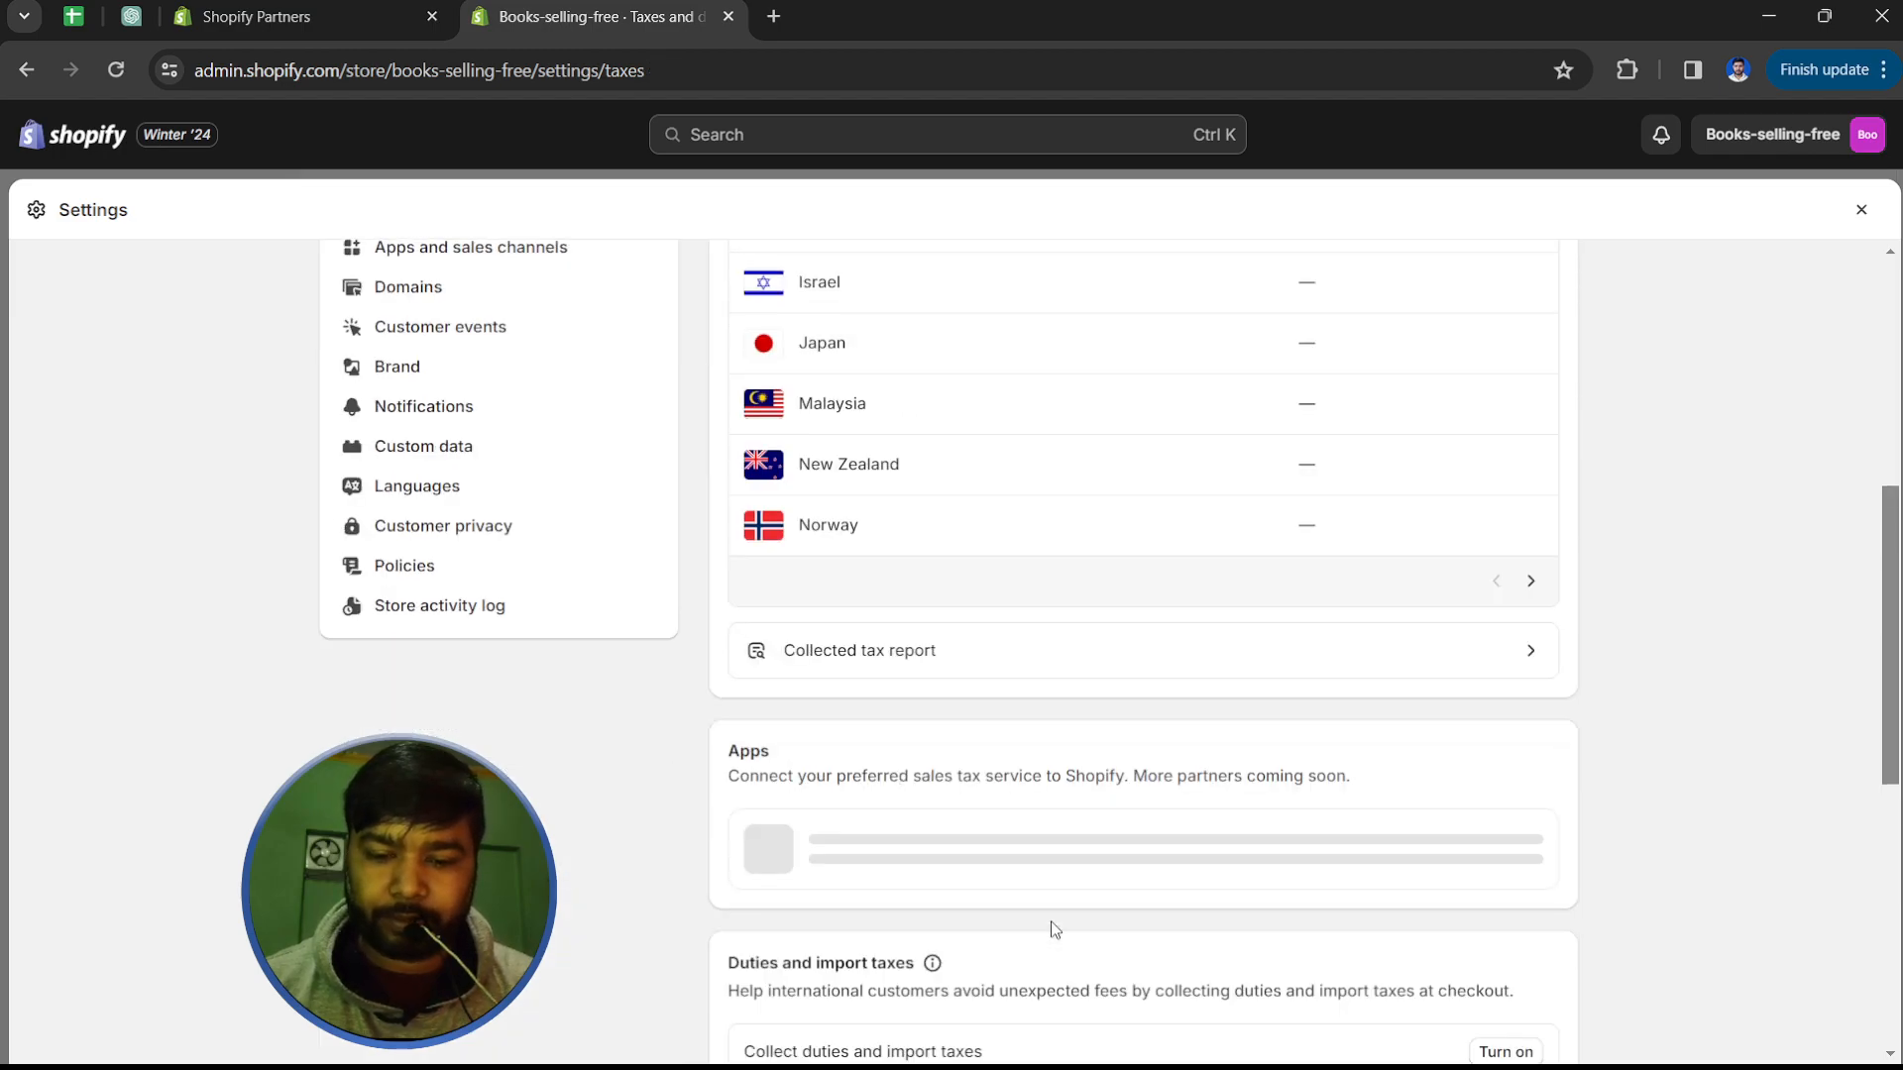
scroll(1019, 879, up, 4)
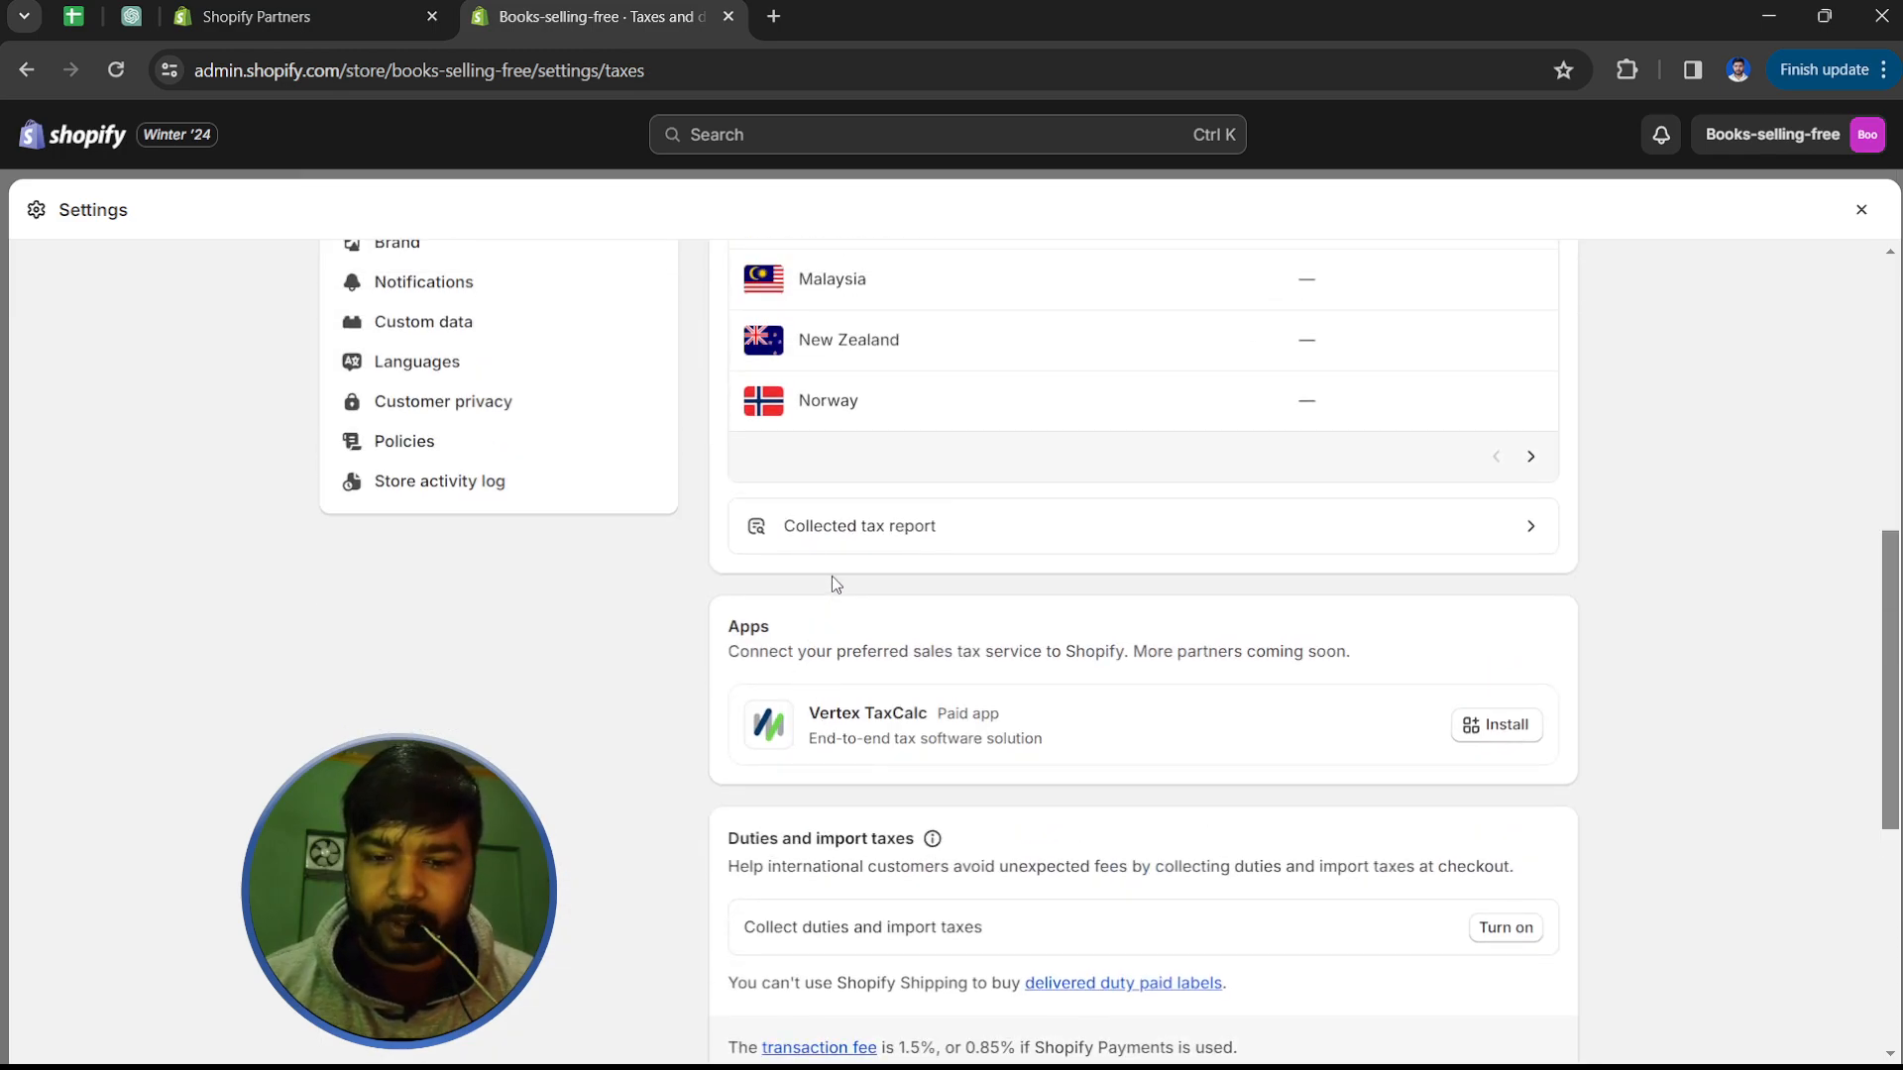
scroll(913, 536, up, 1)
scroll(913, 536, up, 3)
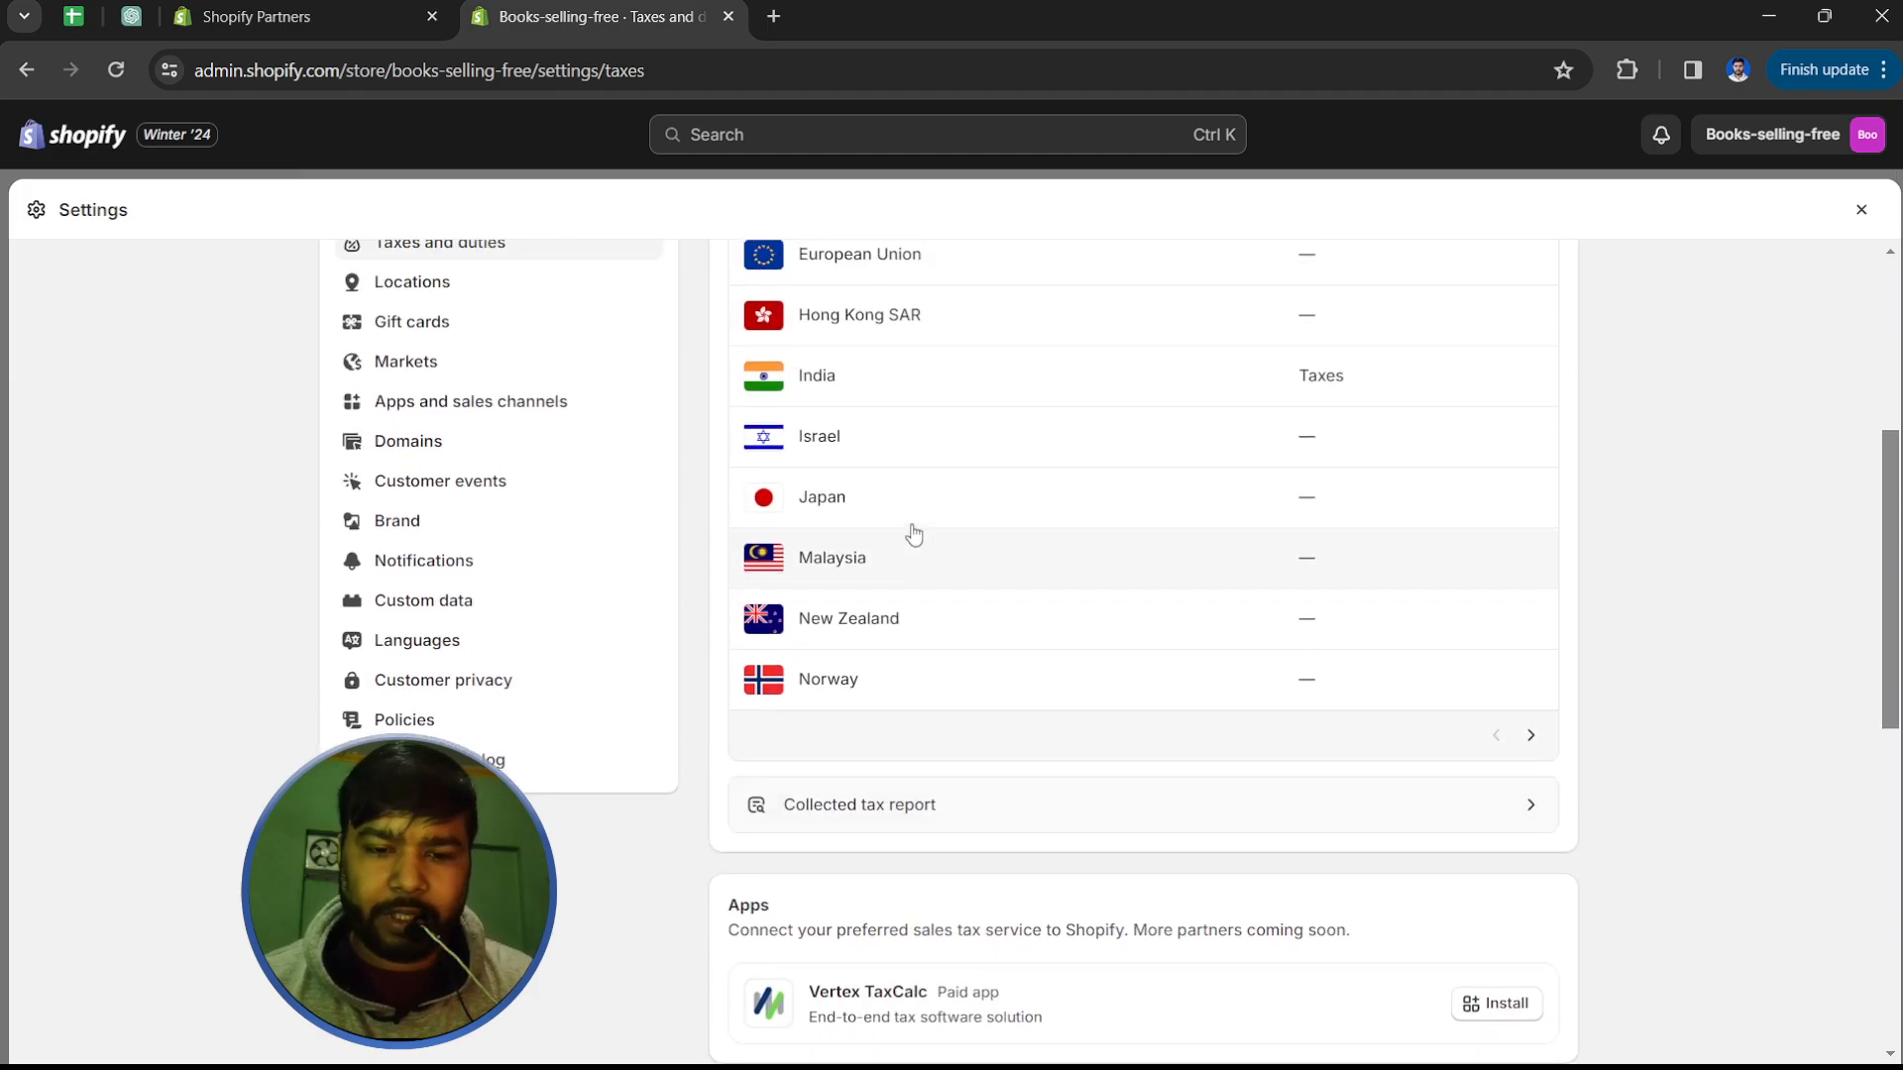
scroll(957, 638, down, 5)
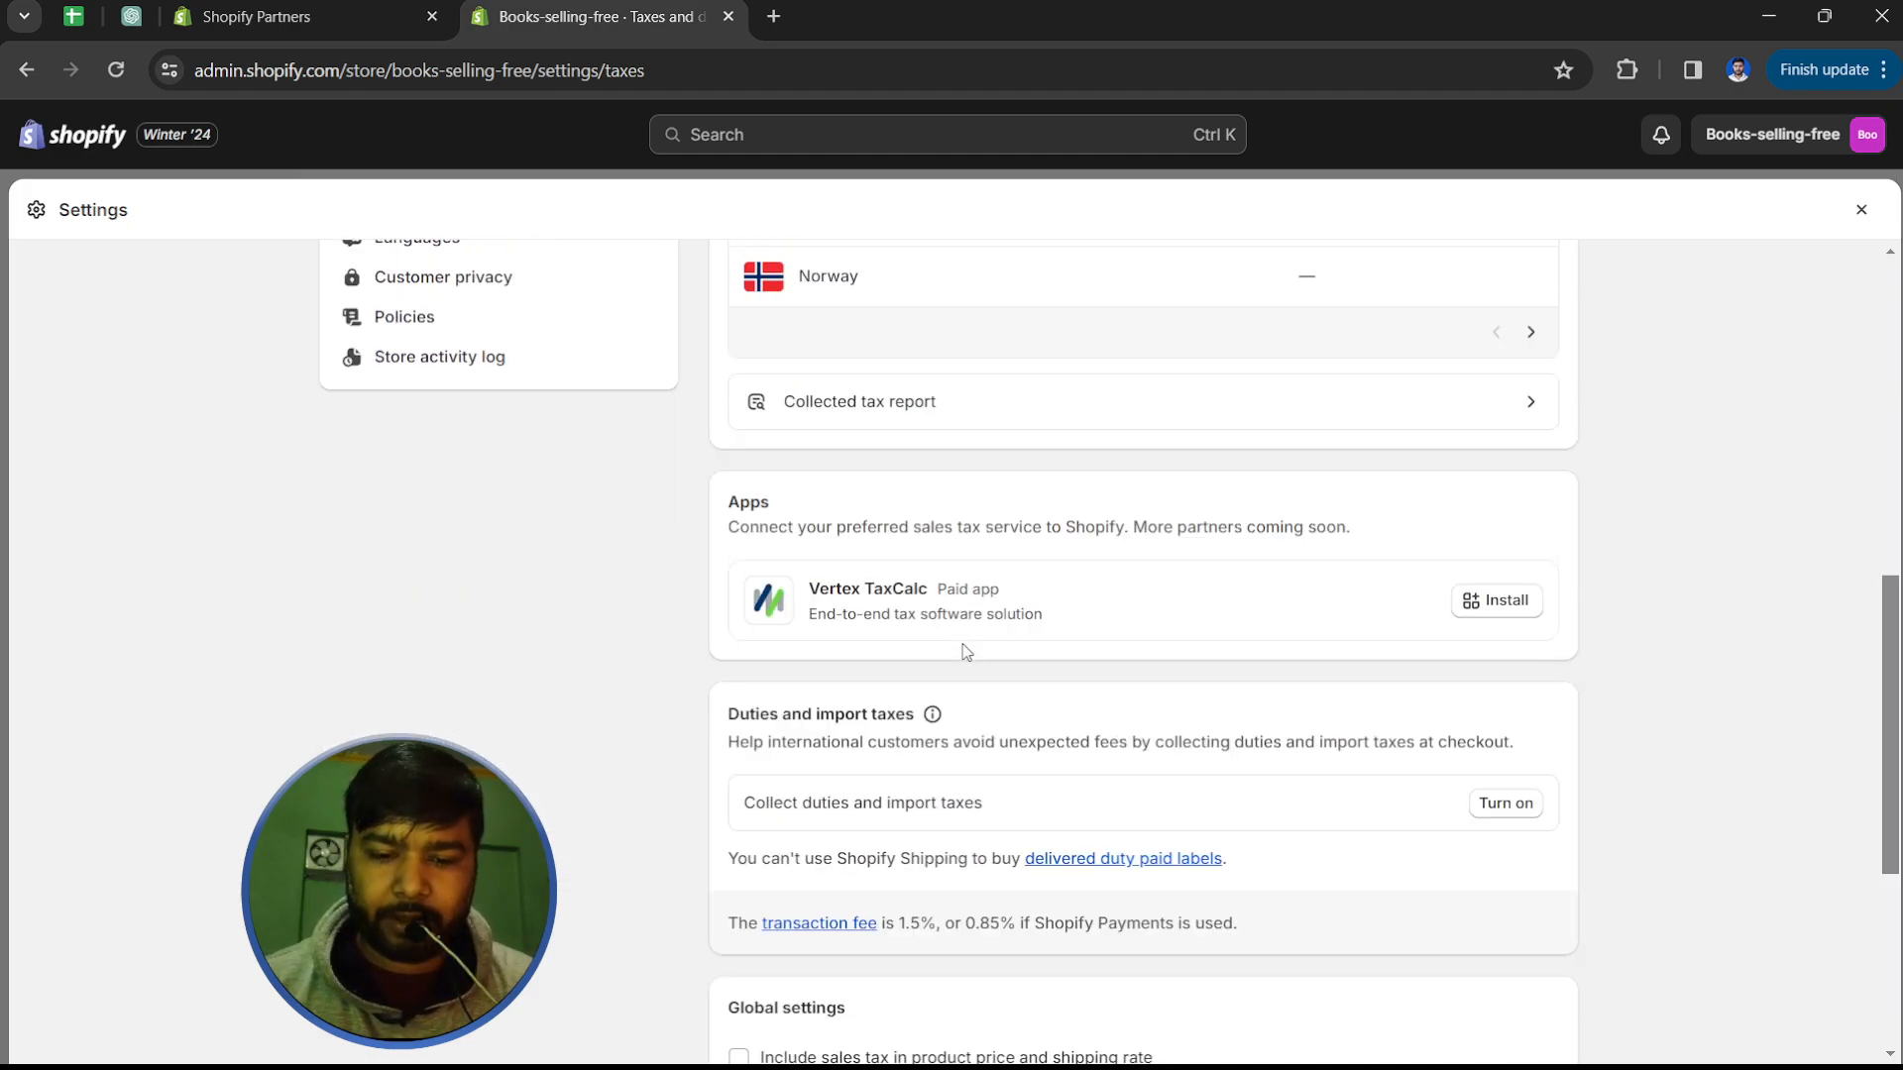
scroll(868, 595, down, 2)
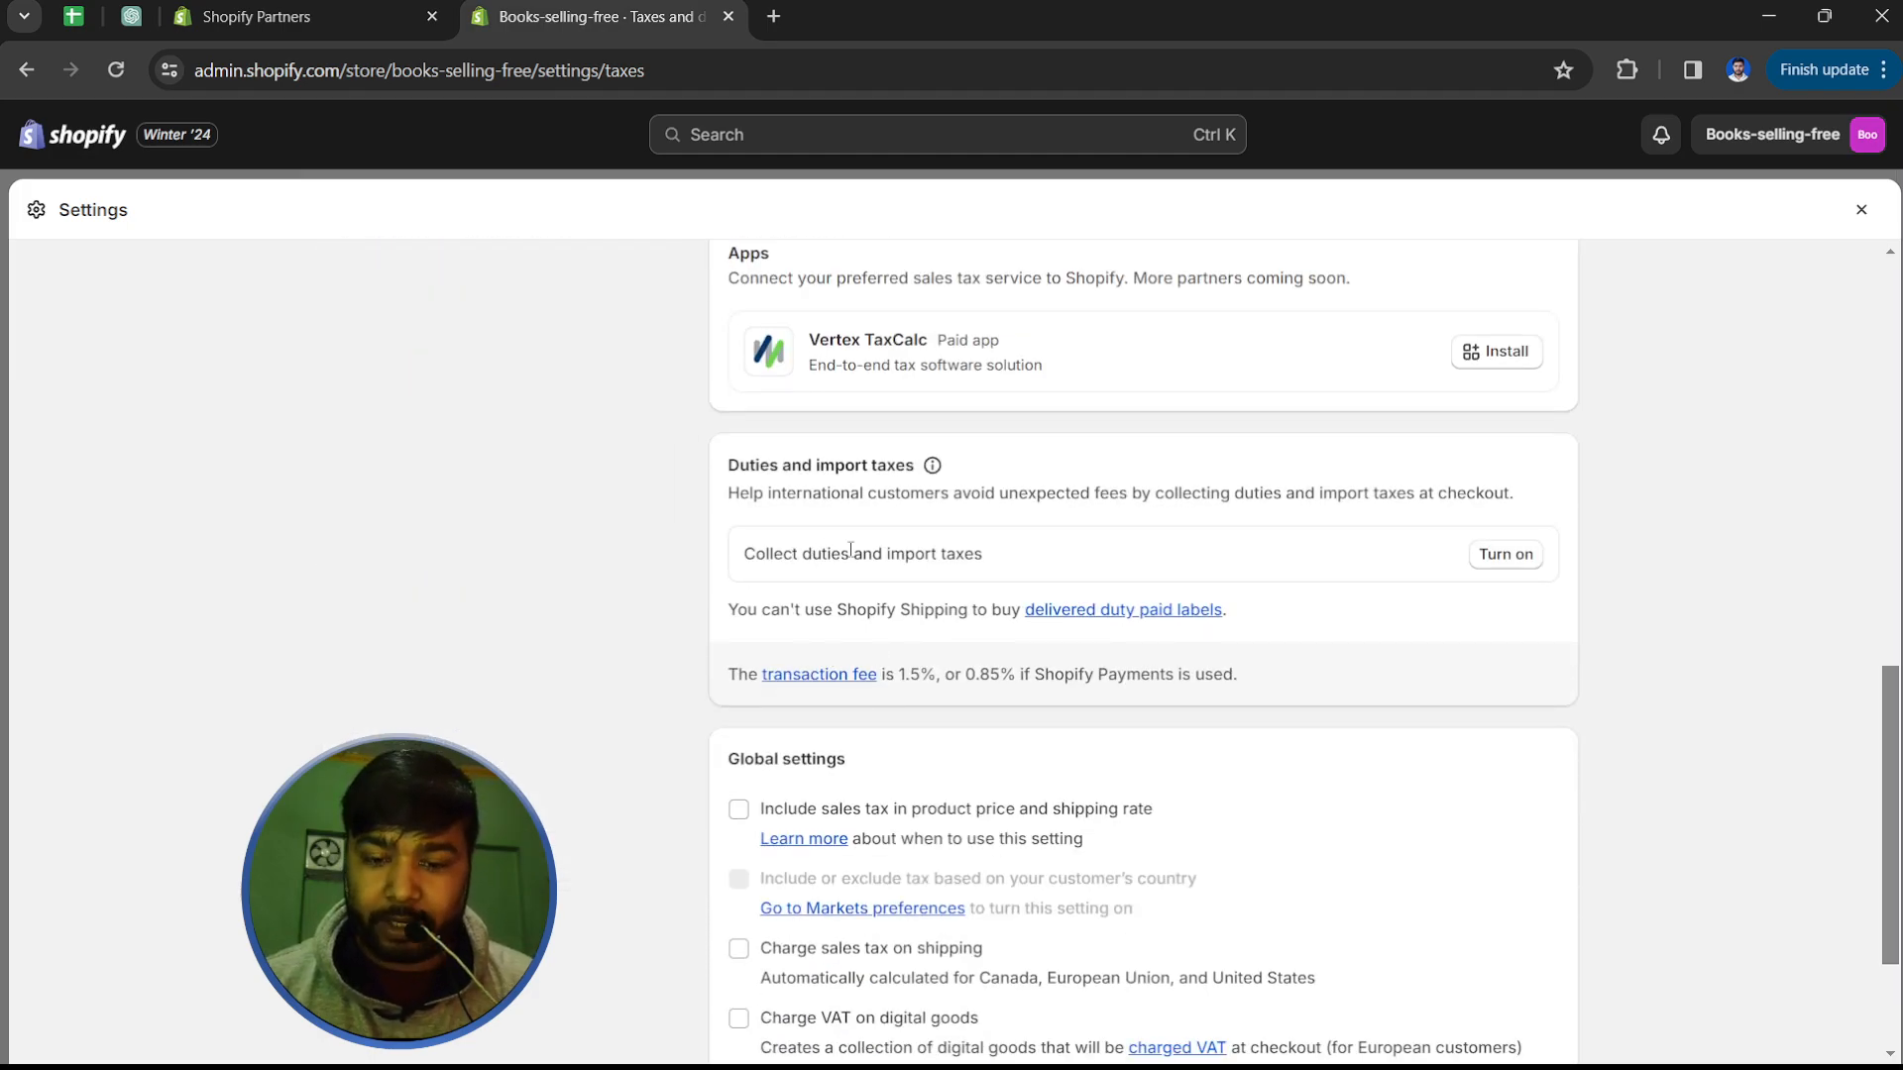
Step: Review the global tax settings for sales tax in prices, sales tax on shipping and VAT on digital goods
scroll(692, 555, down, 2)
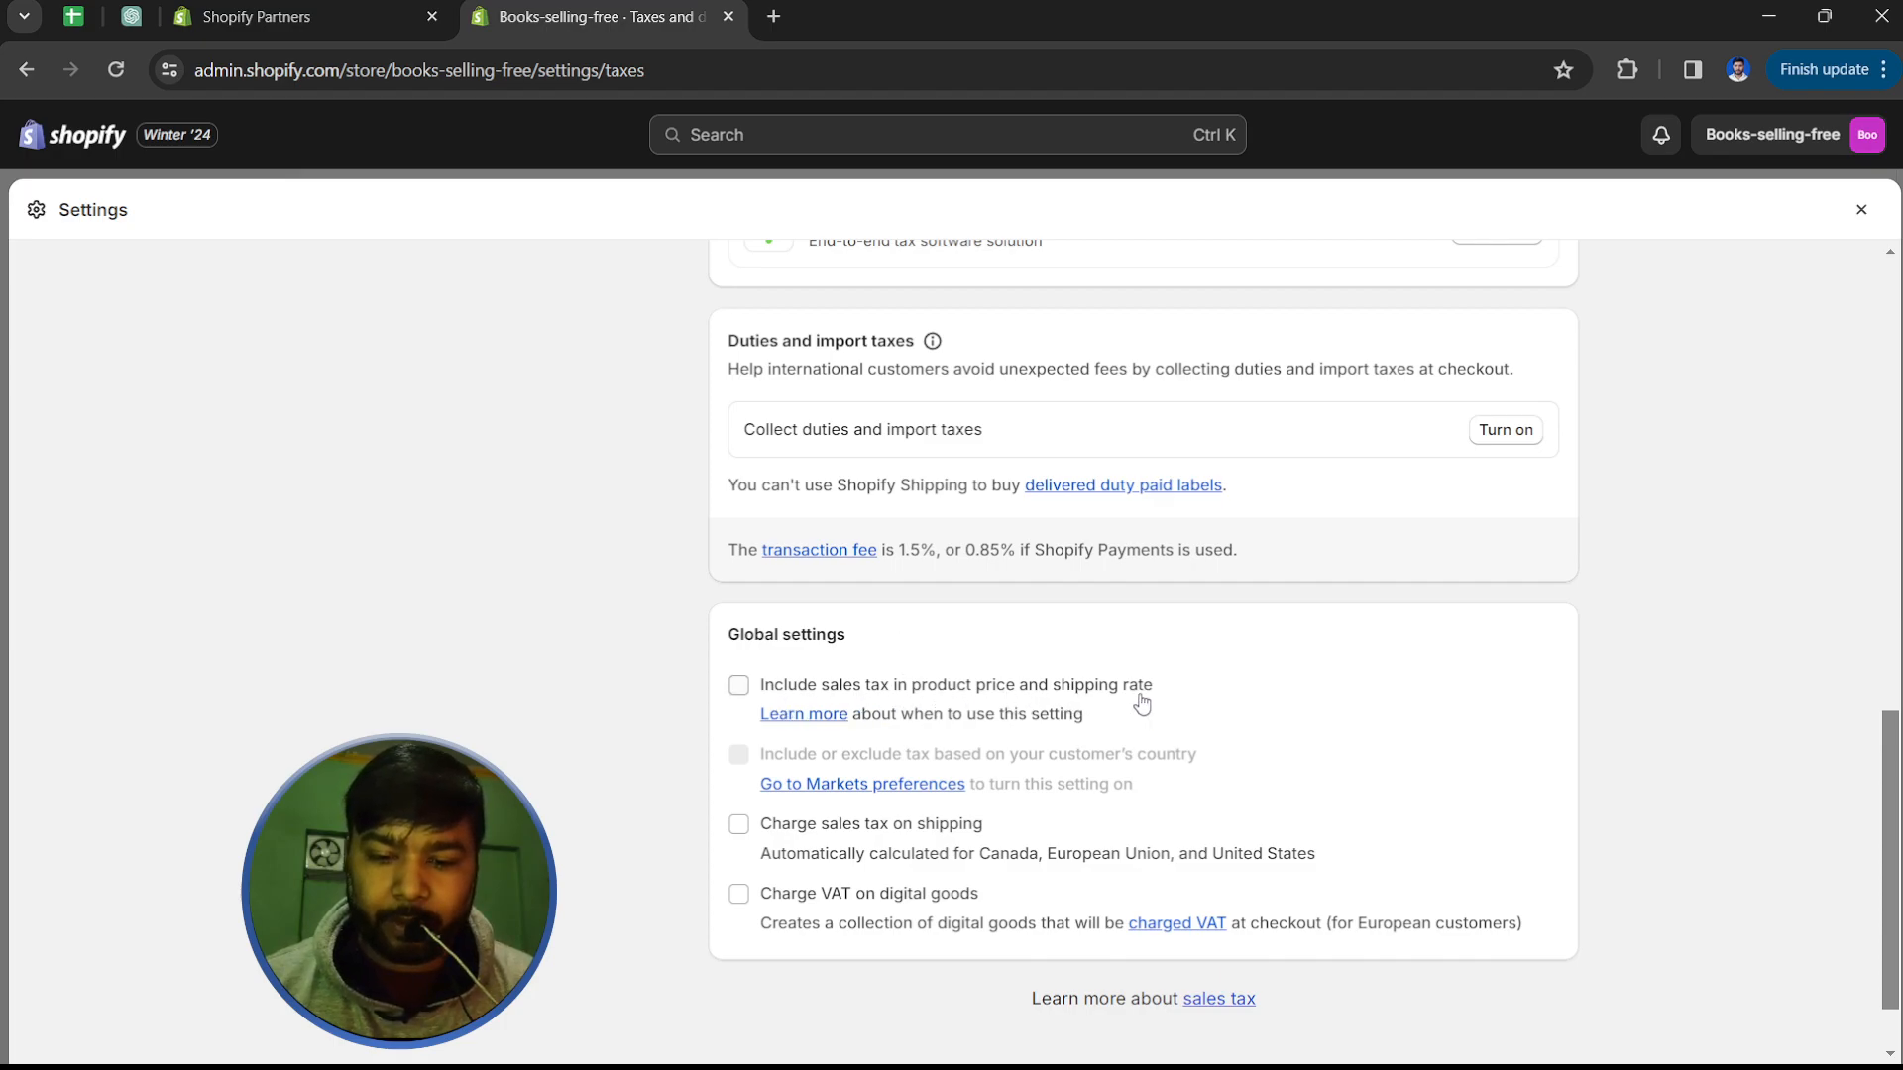
scroll(684, 748, down, 1)
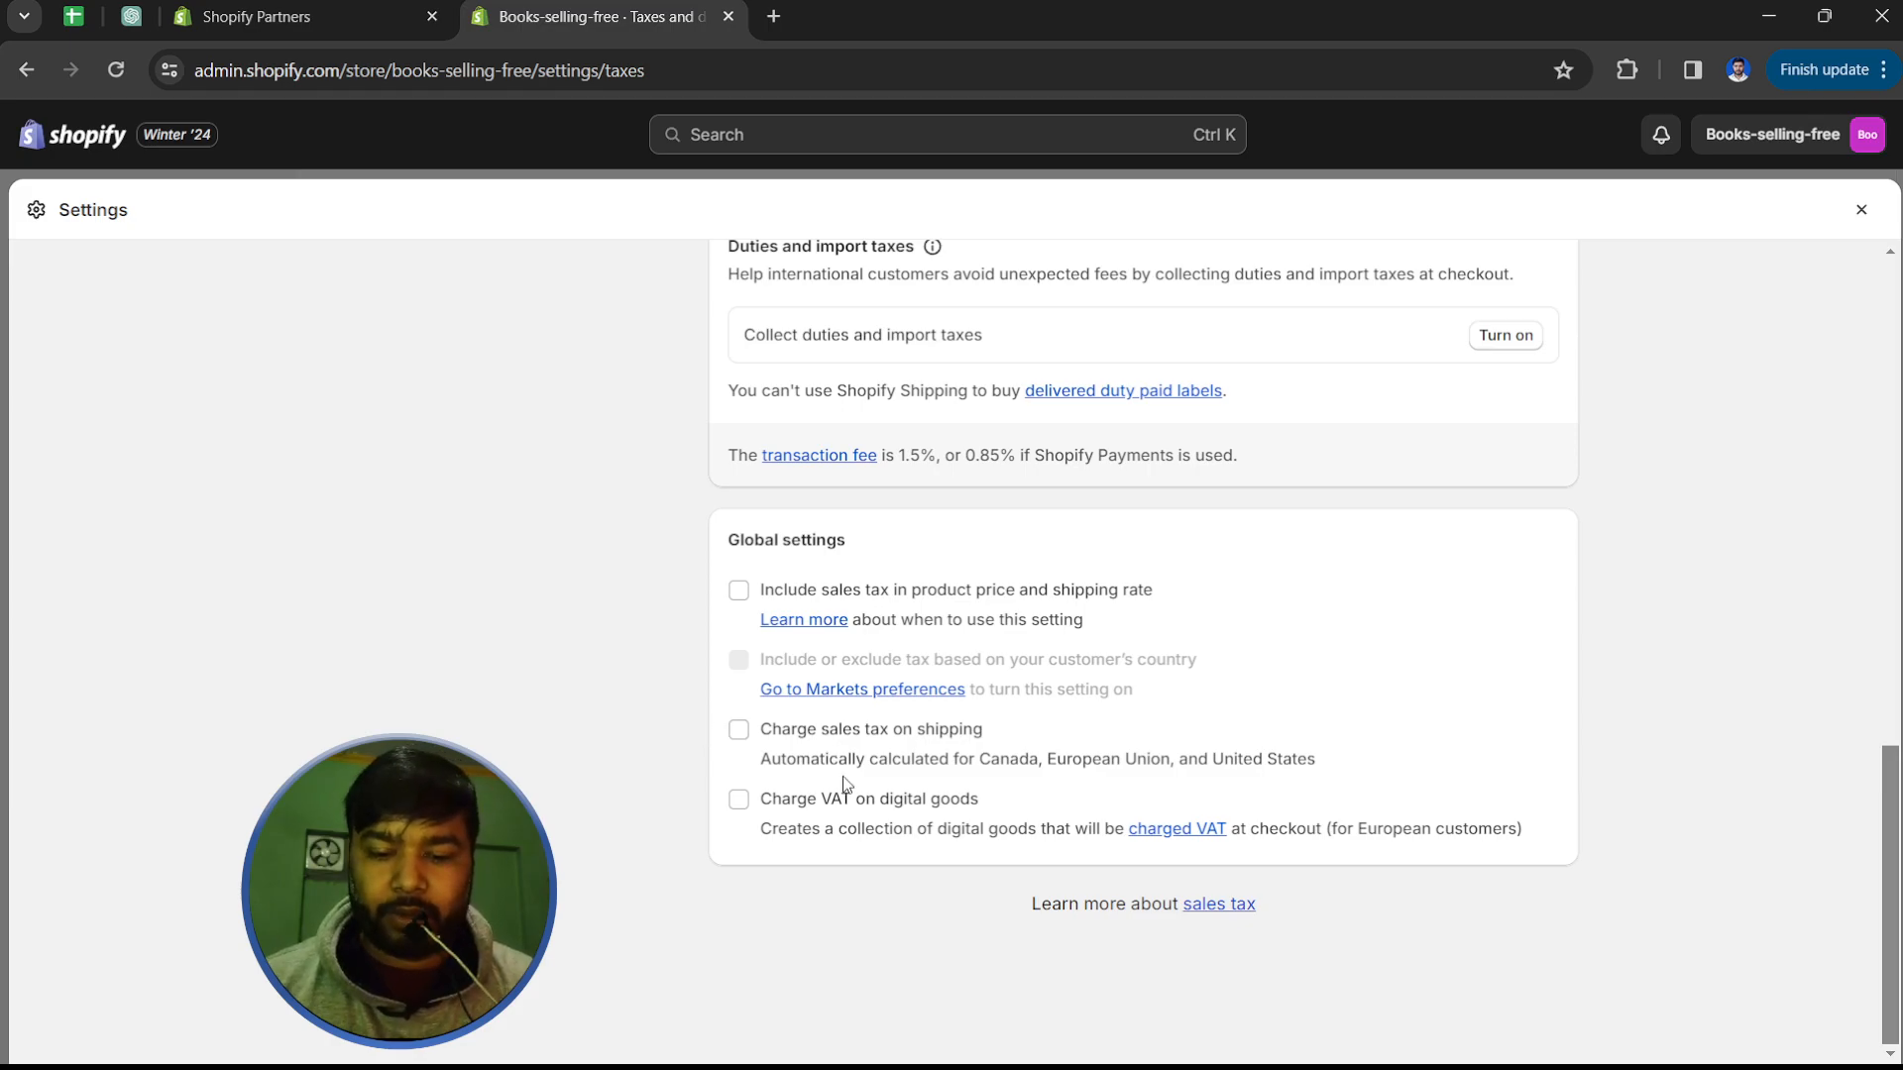
scroll(1029, 829, up, 4)
scroll(1029, 828, up, 2)
scroll(1028, 829, down, 6)
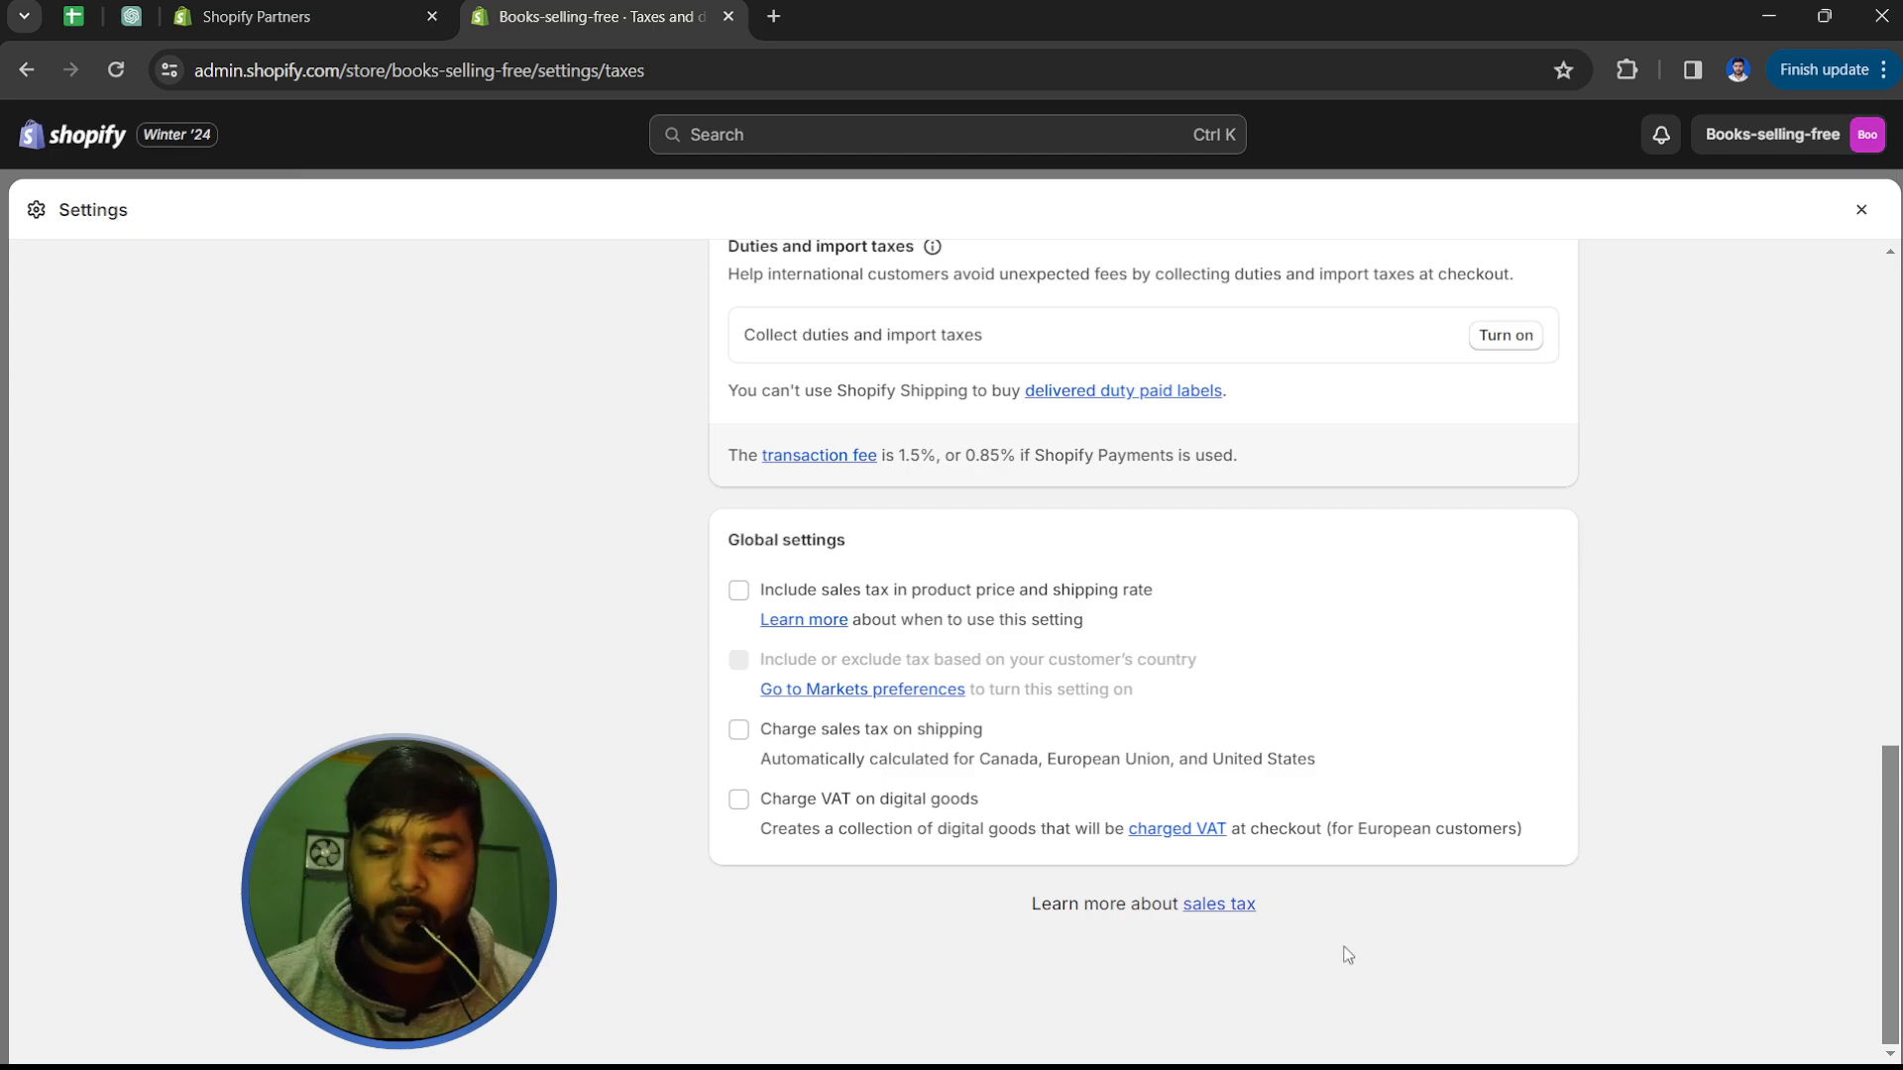
drag(1070, 906, 1148, 912)
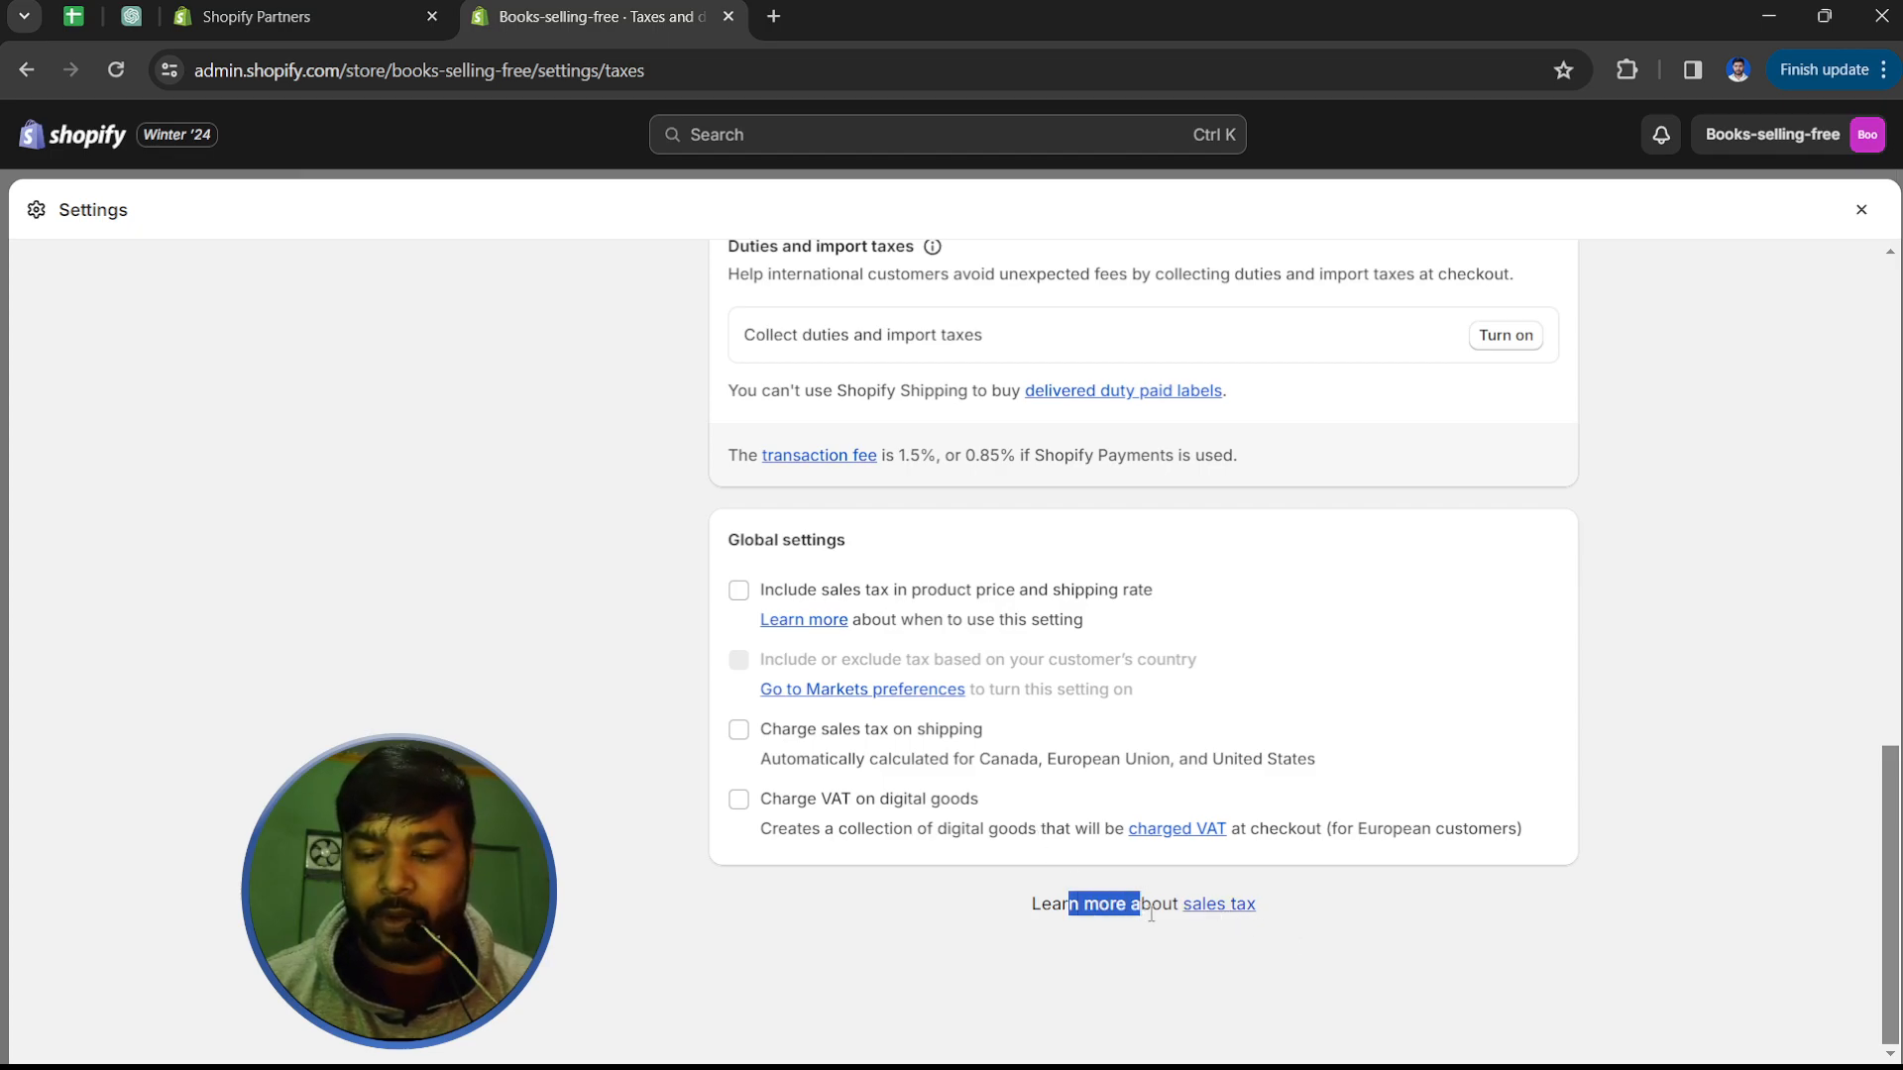
scroll(589, 672, up, 10)
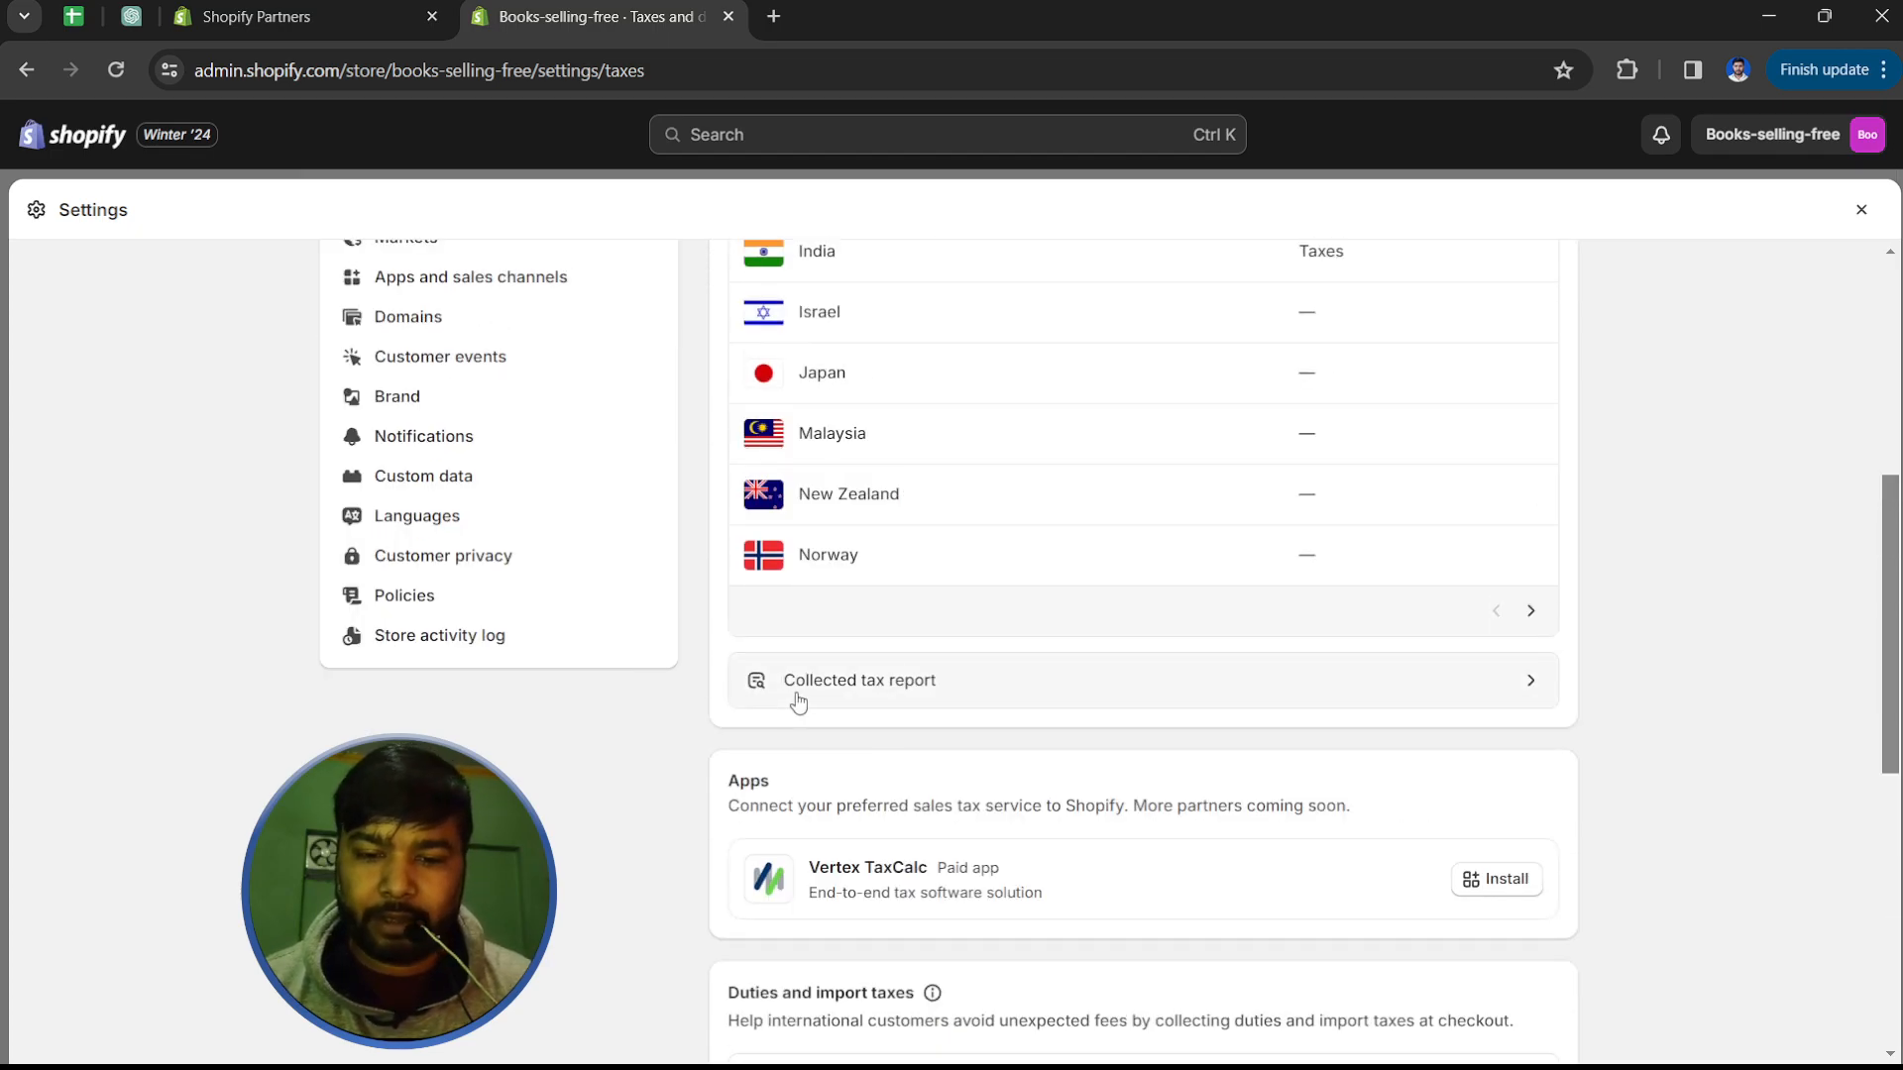
Step: Open the Locations settings and review the store's locations, default location, order routing notice and Point of Sale subscriptions
click(508, 502)
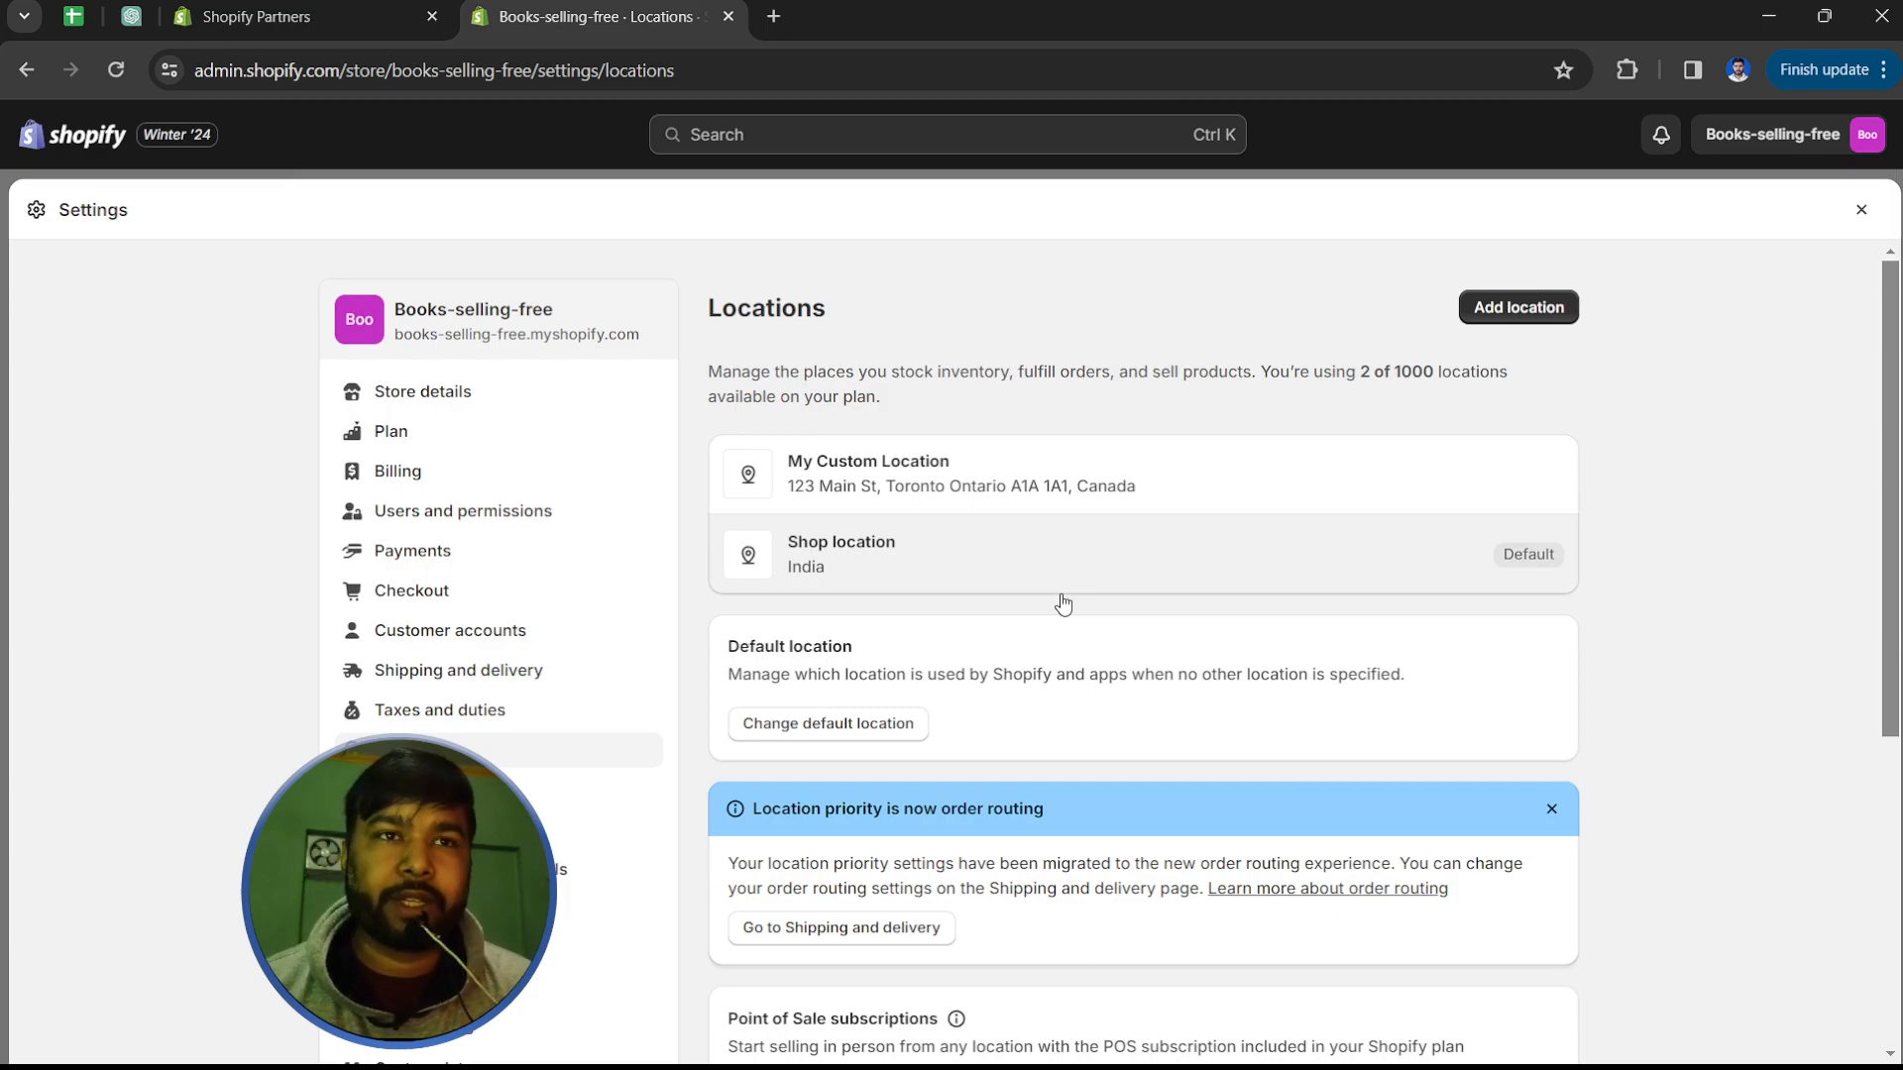
scroll(969, 613, down, 2)
scroll(968, 613, up, 2)
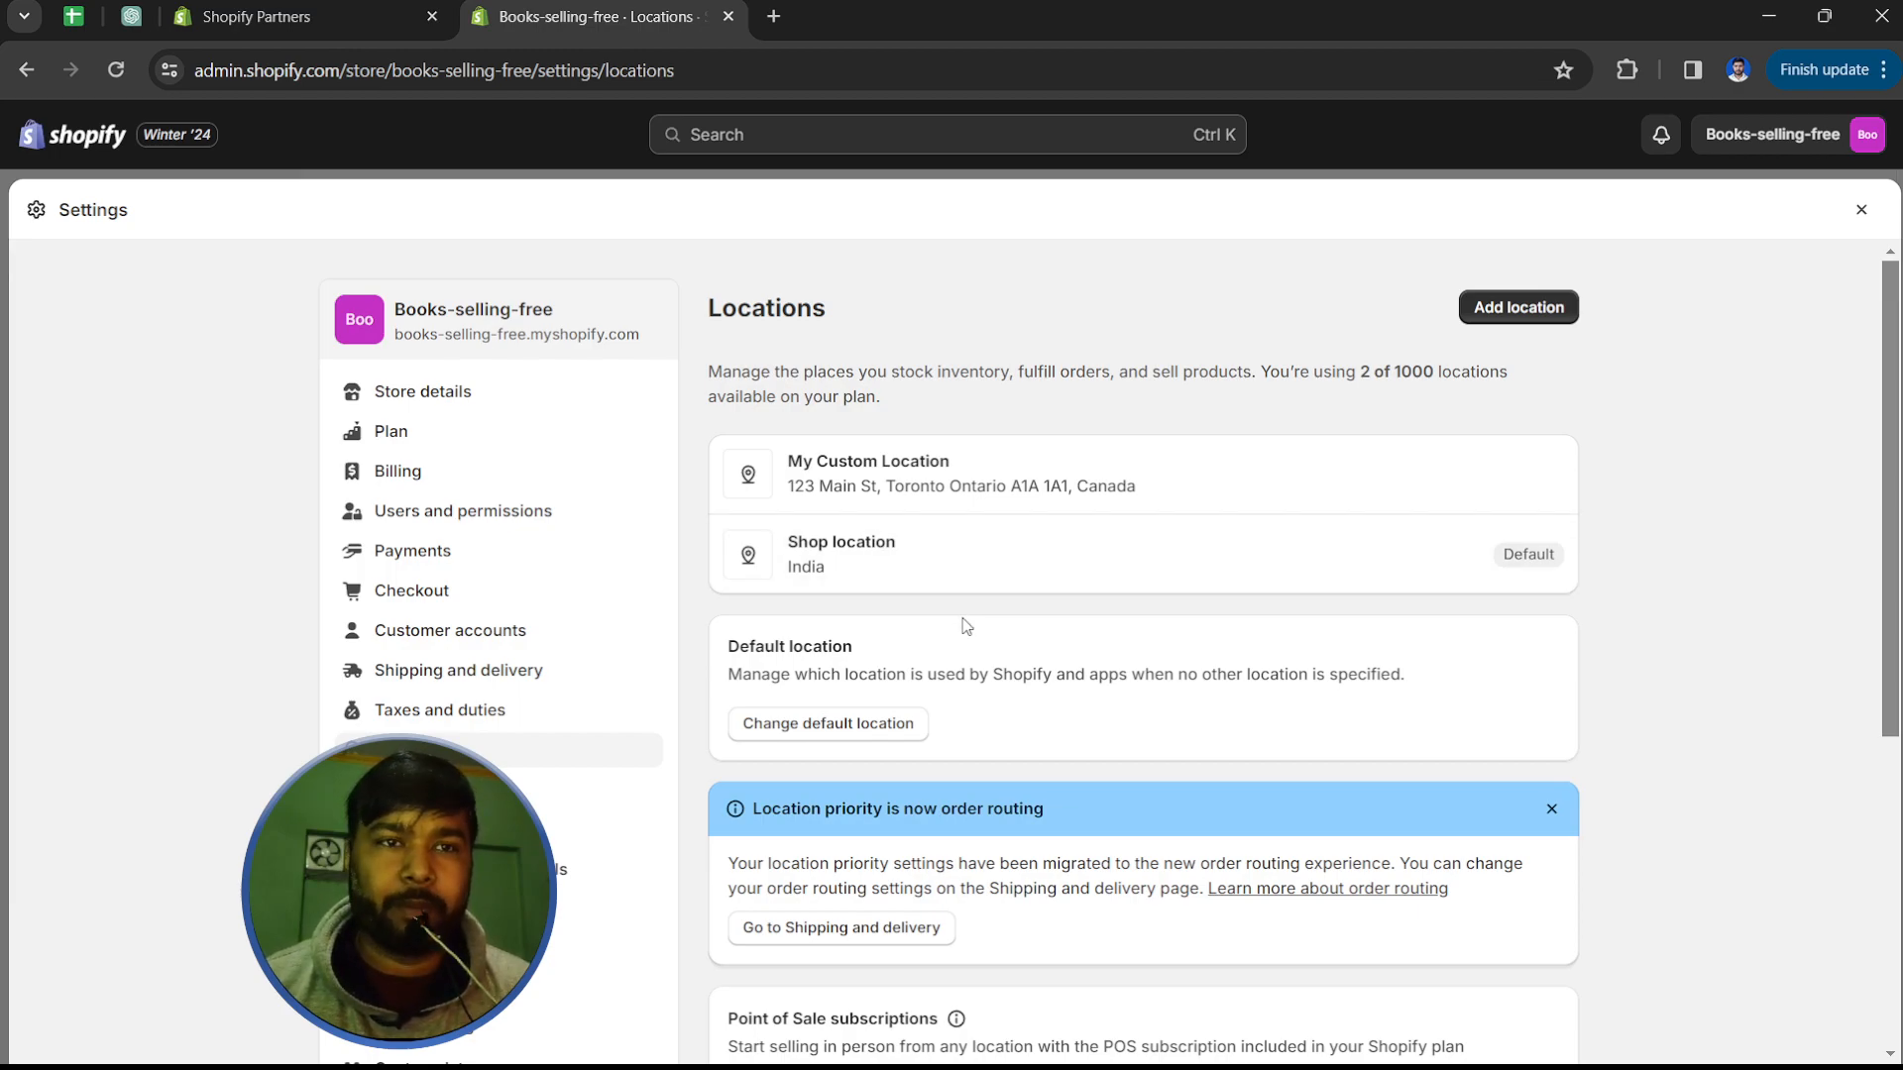
scroll(967, 626, down, 1)
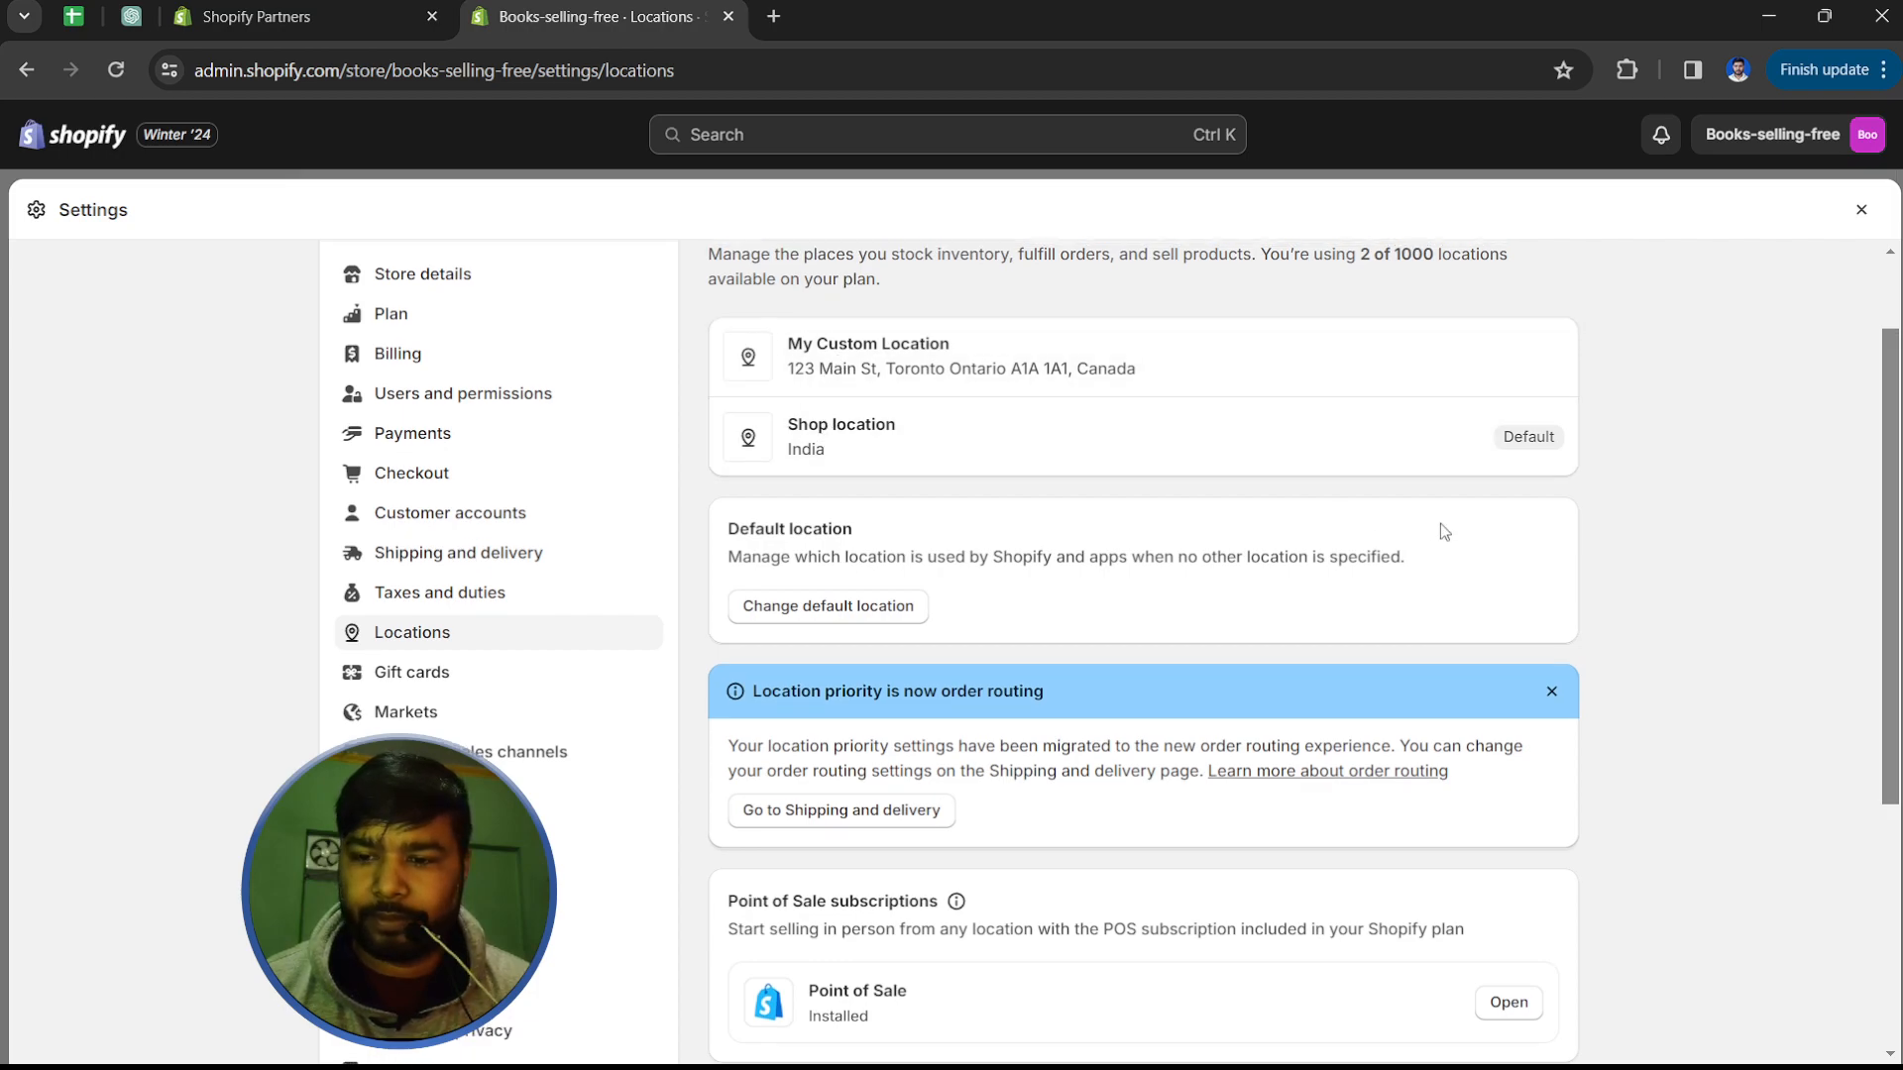
Step: View the name and address details of the default Shop location, and return to the locations list
scroll(1078, 590, up, 1)
drag(841, 565, 794, 567)
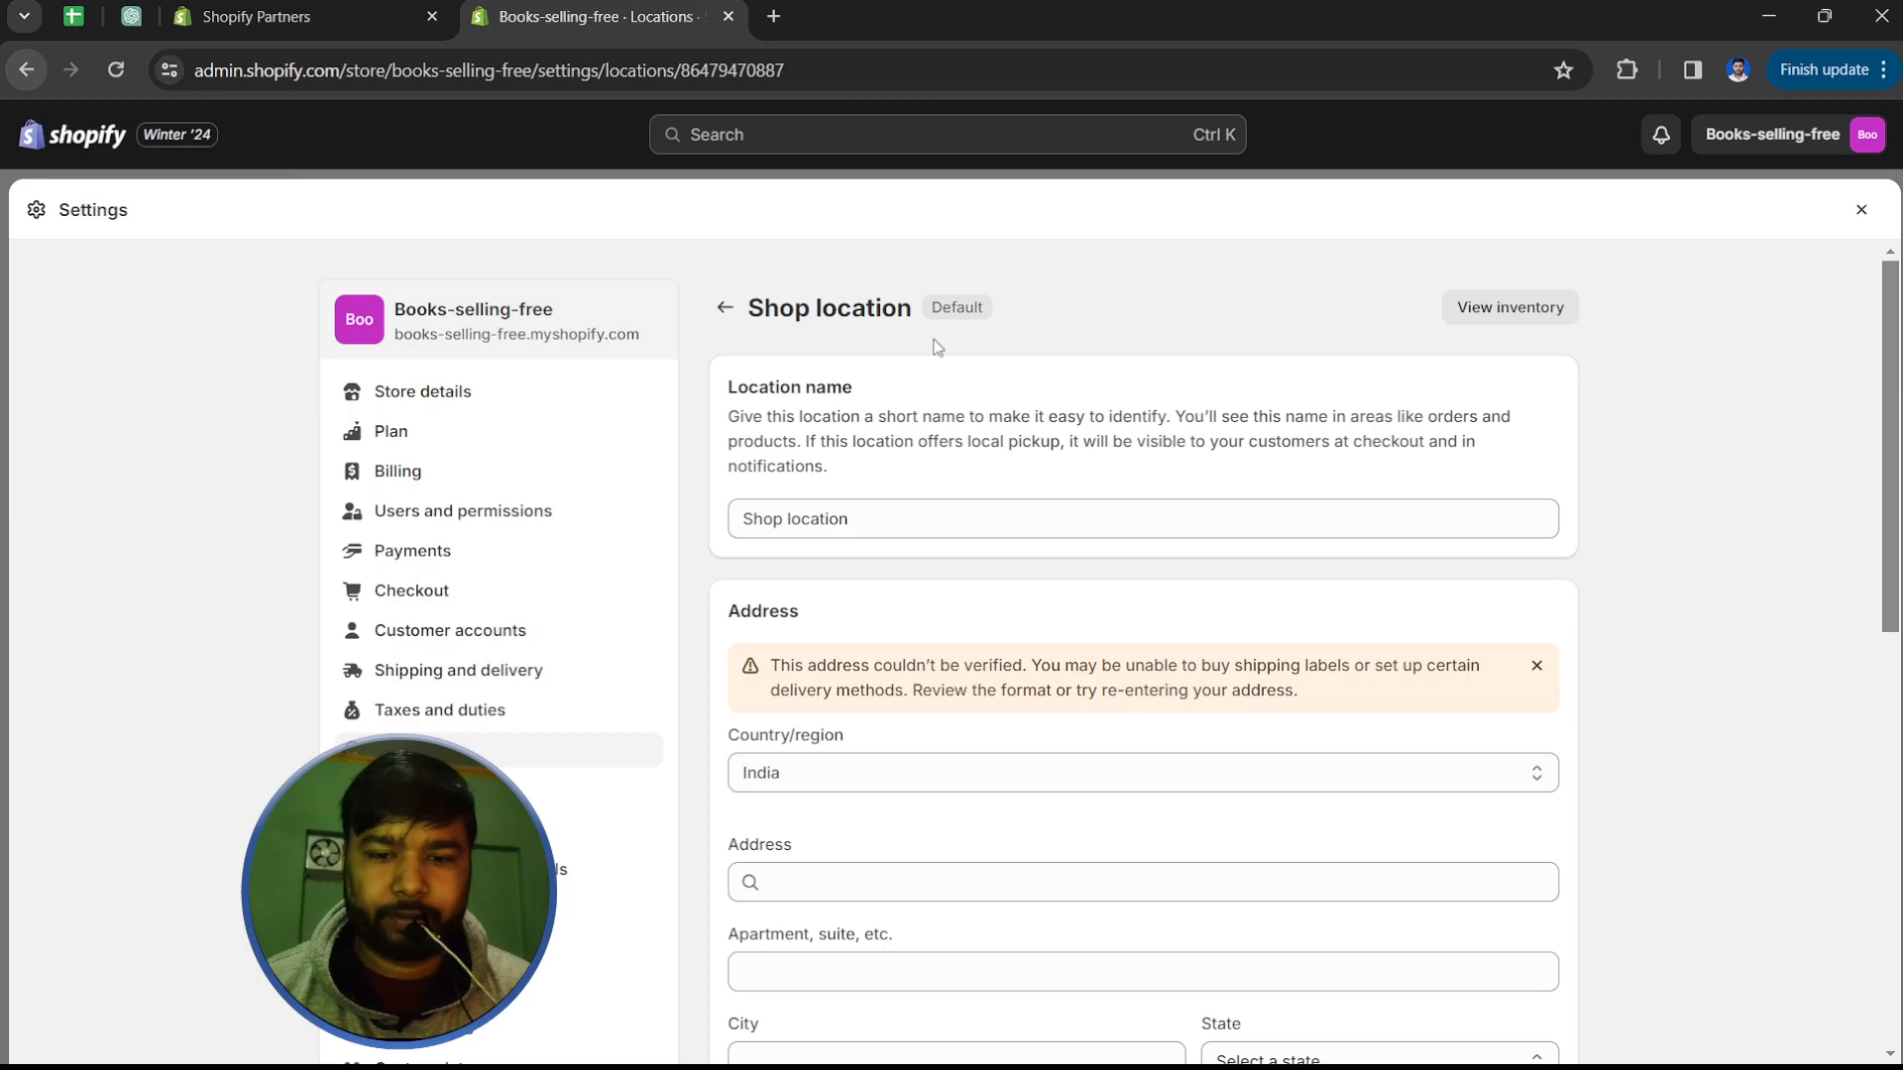
click(724, 308)
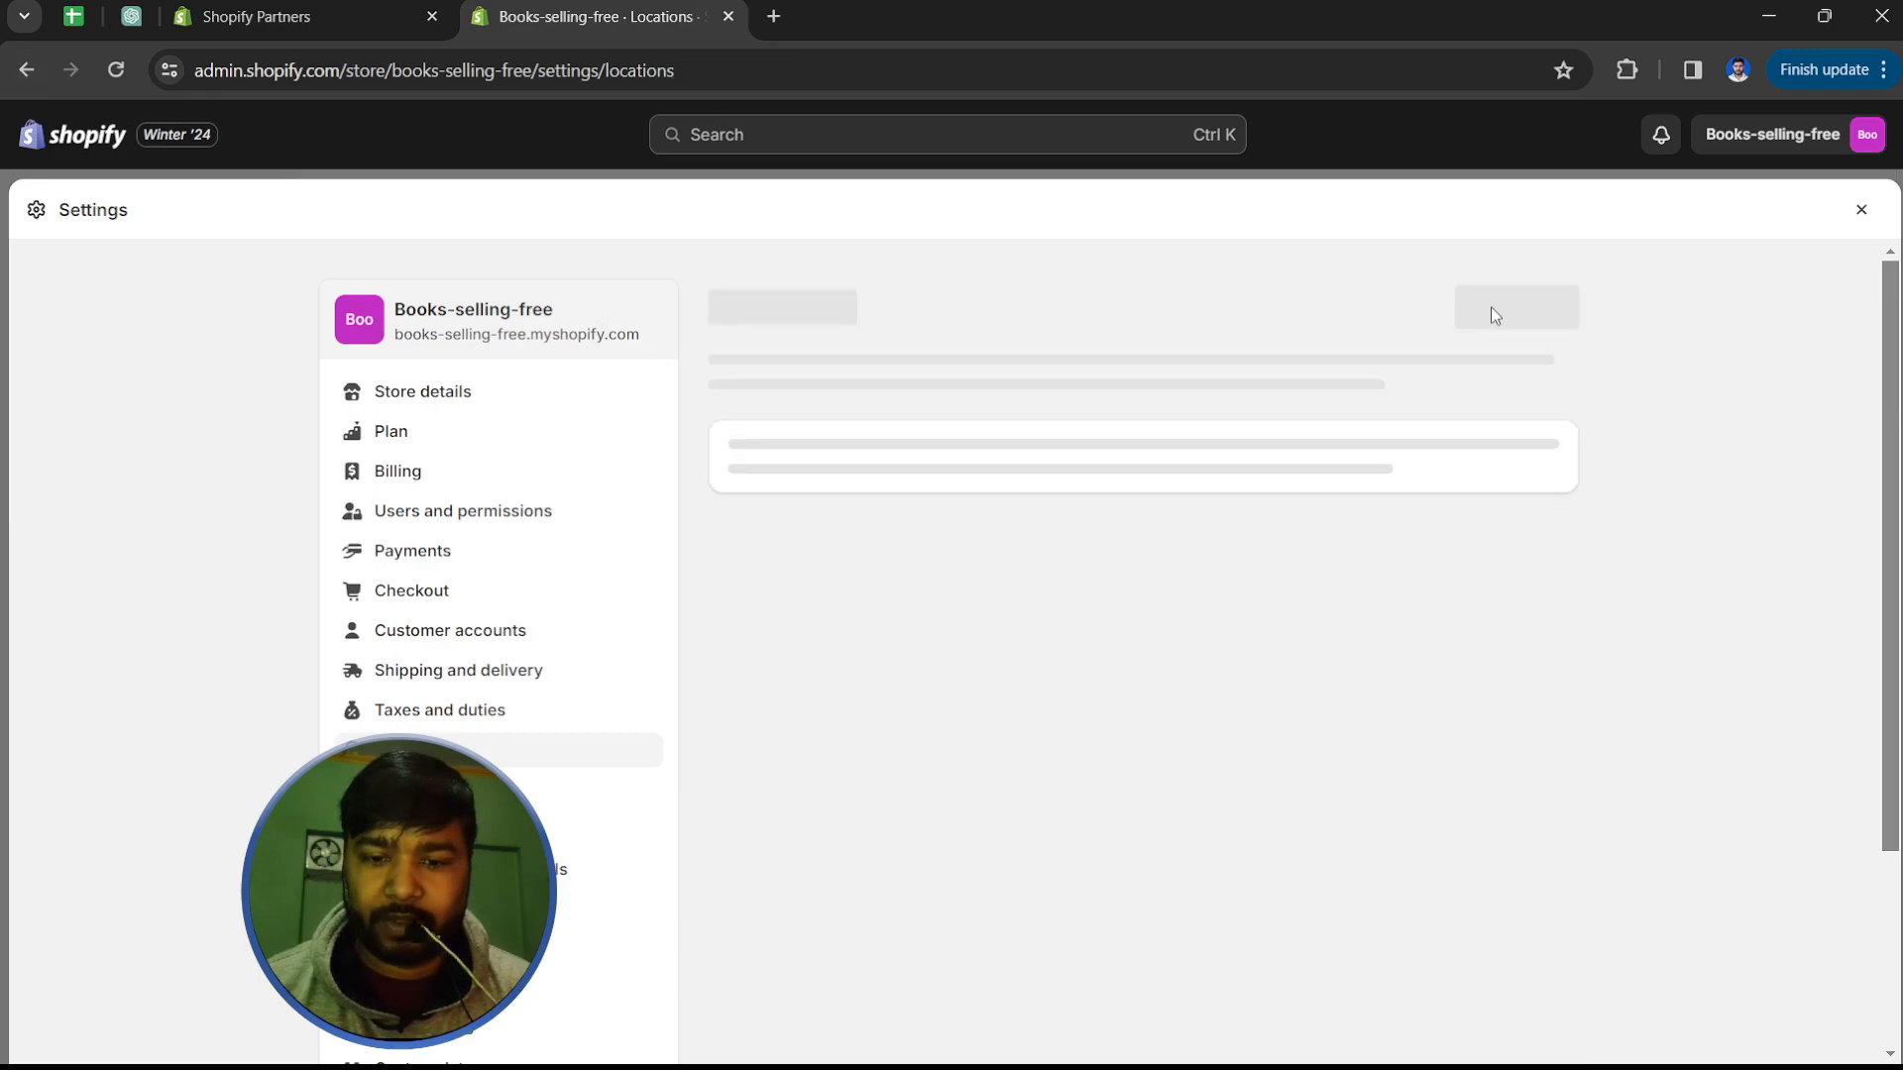
Step: Open the form for adding a location, review its name, address, fulfillment and Point of Sale fields, and return without adding one
click(1532, 308)
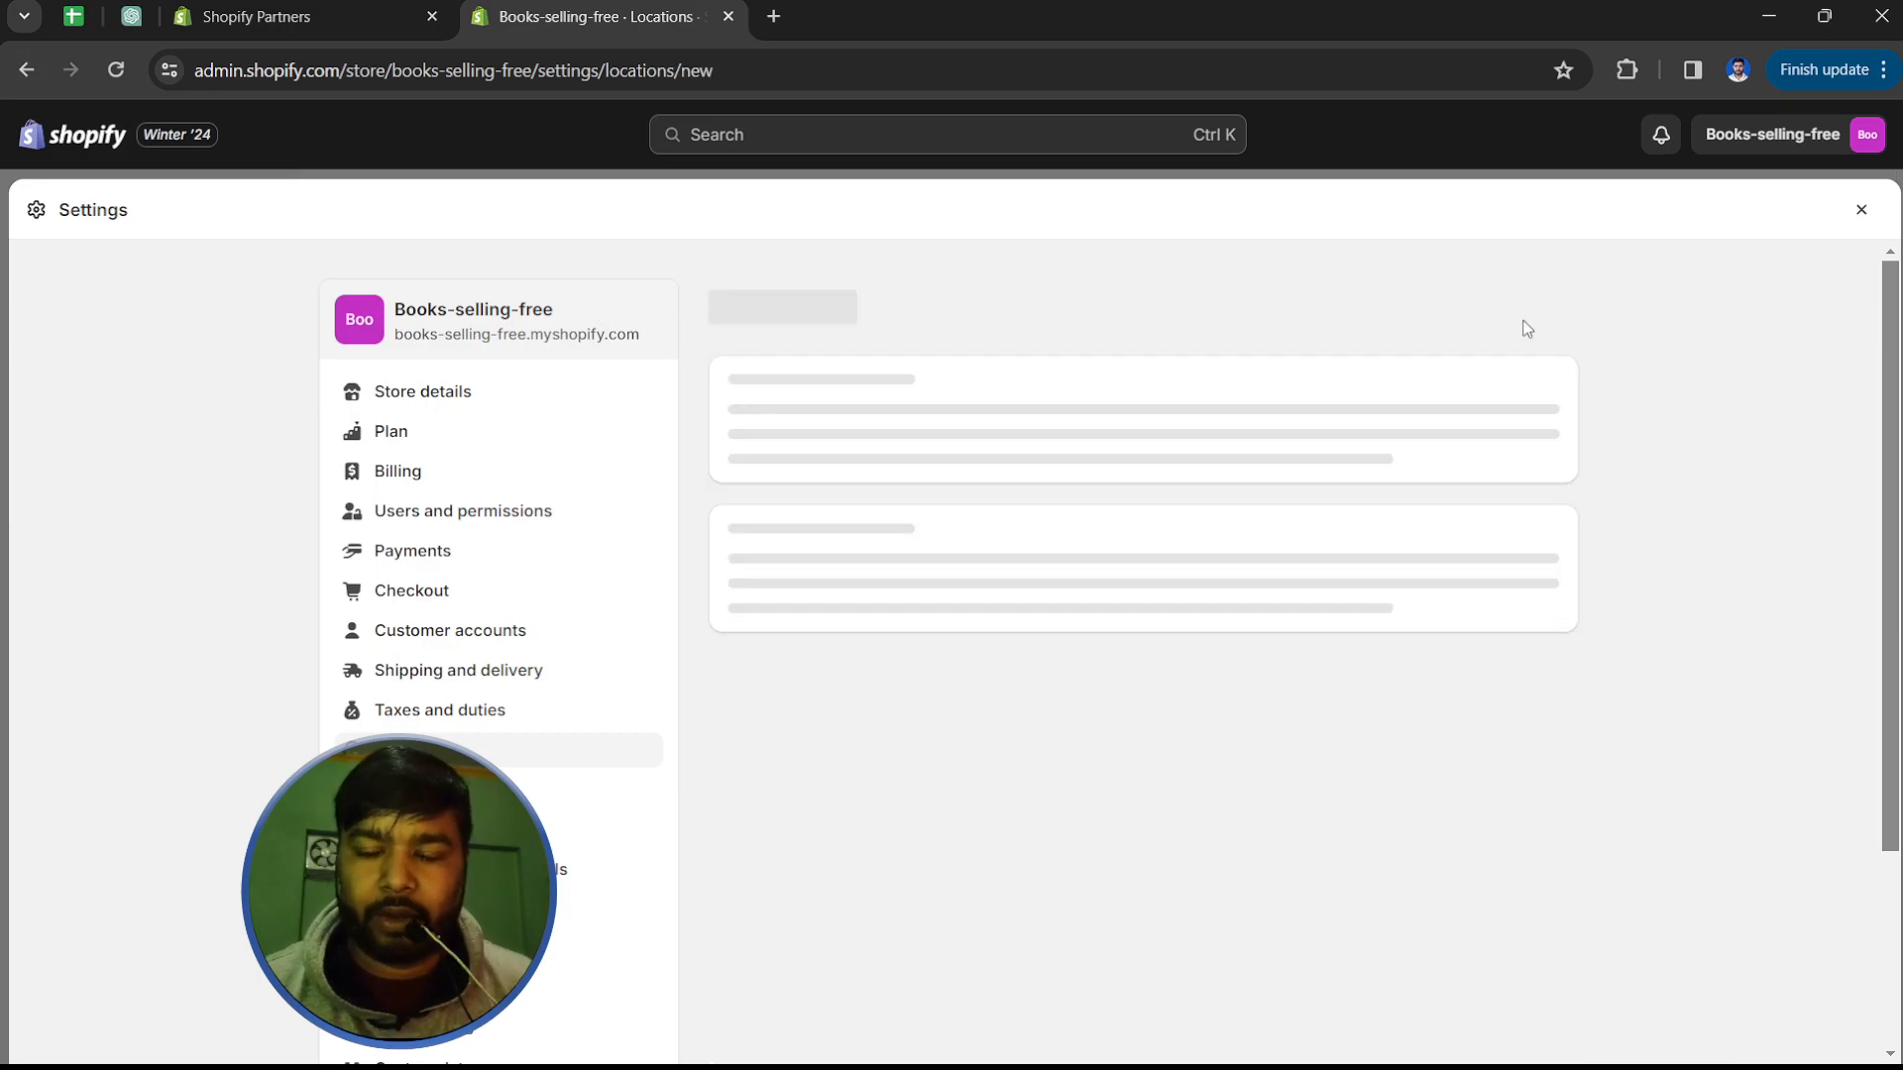
scroll(1021, 570, down, 3)
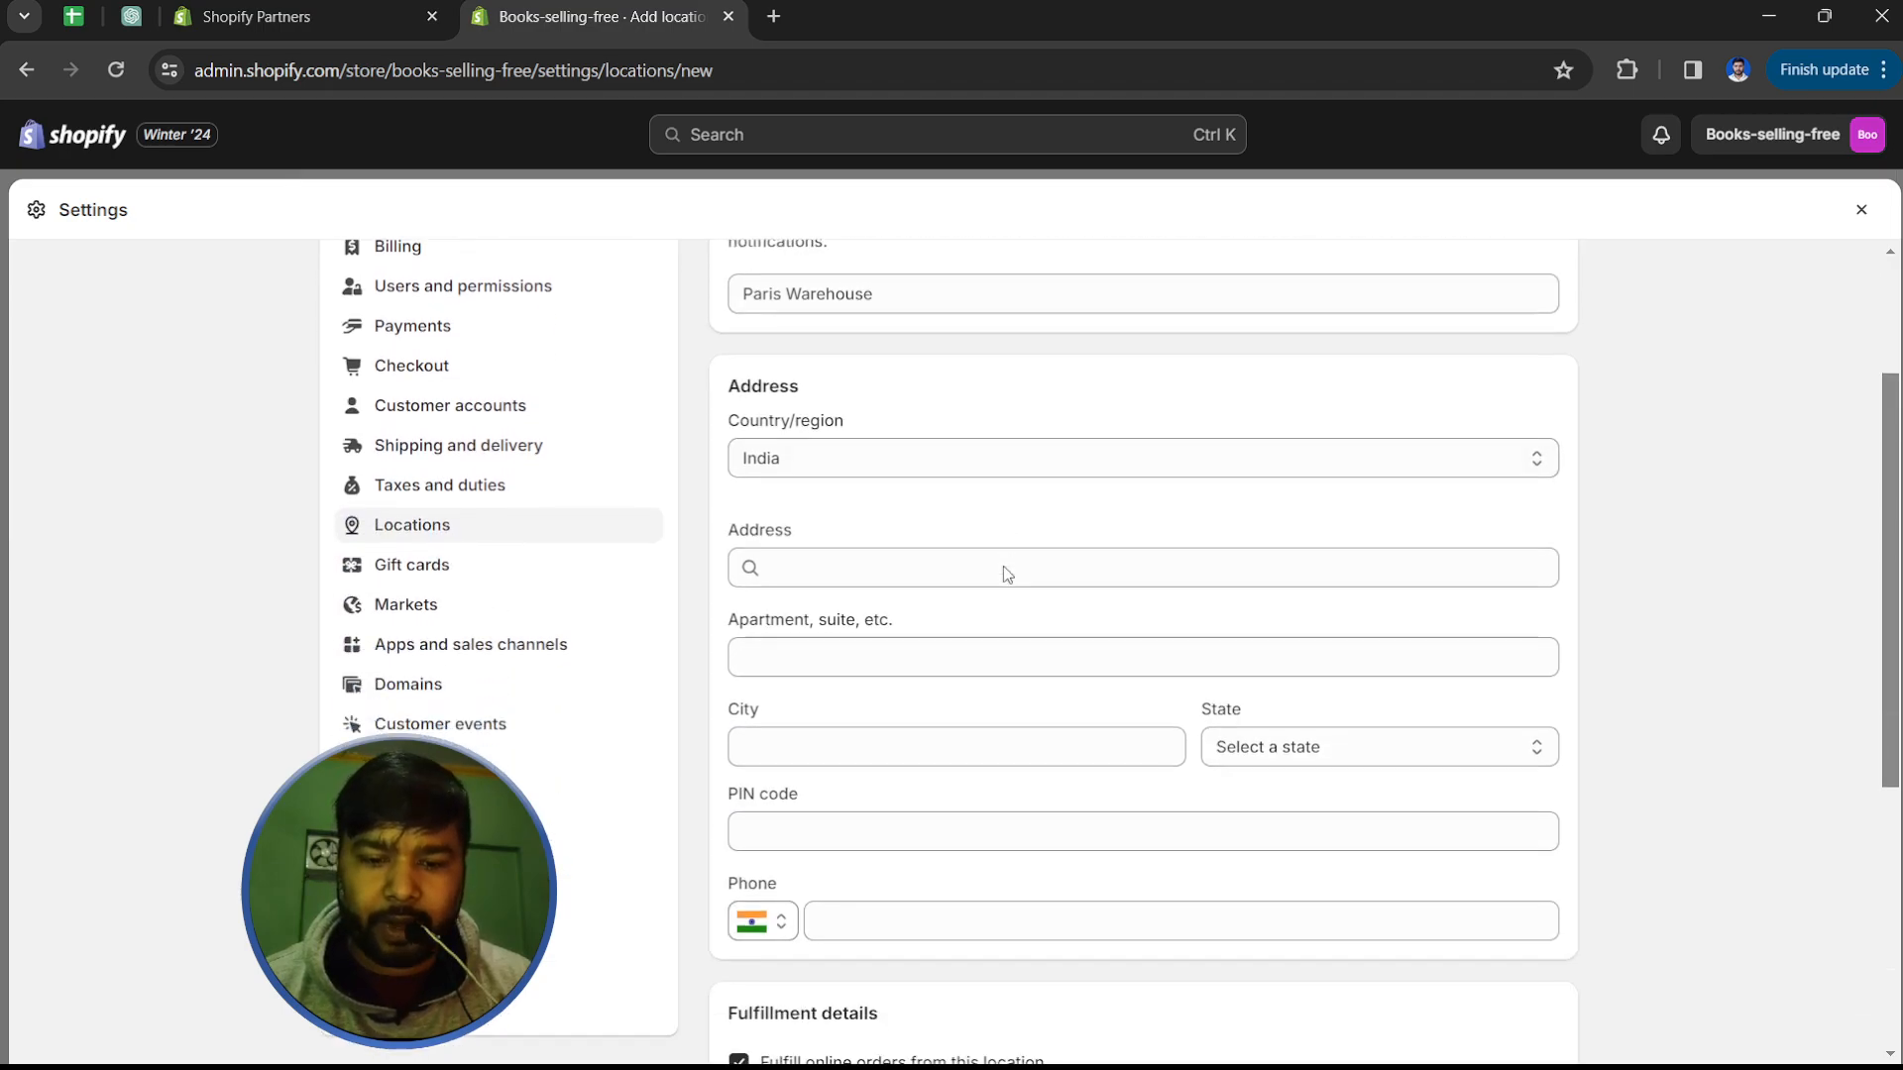
scroll(1015, 583, down, 2)
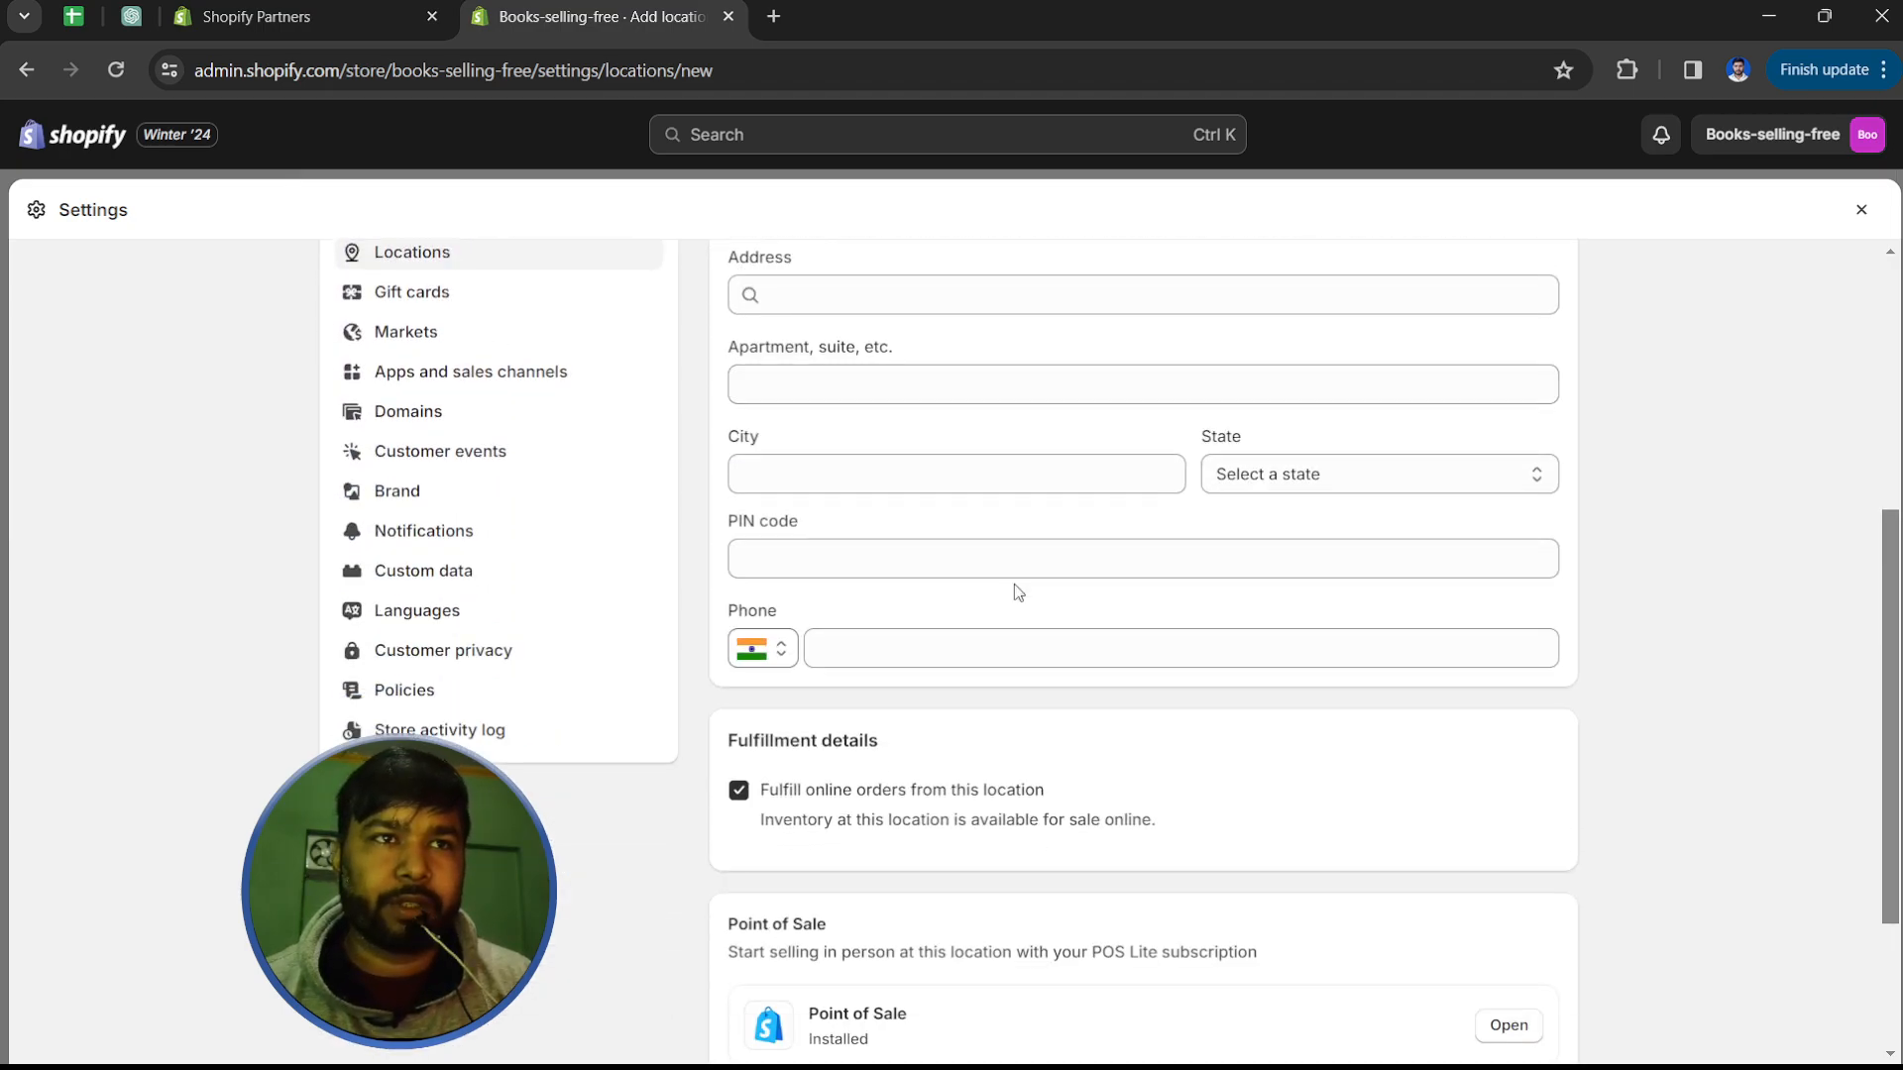
scroll(1015, 589, up, 5)
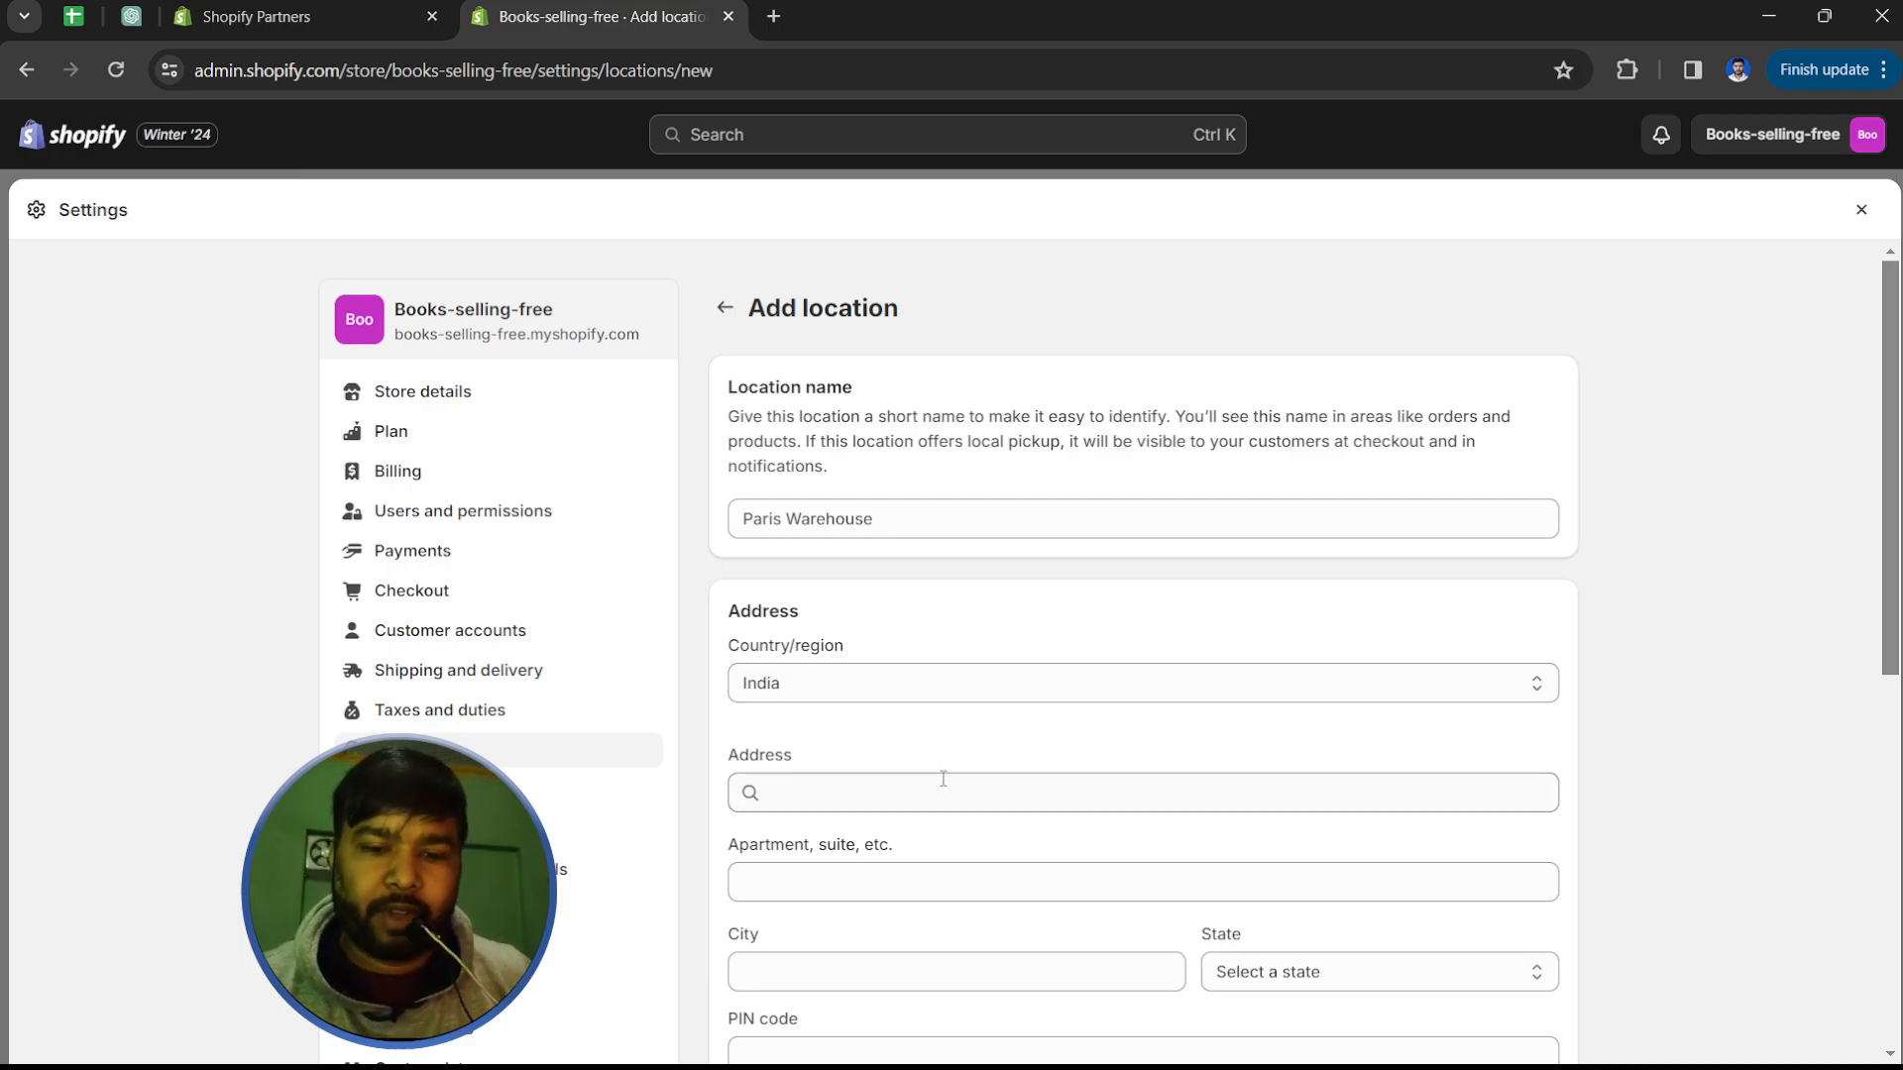
click(727, 309)
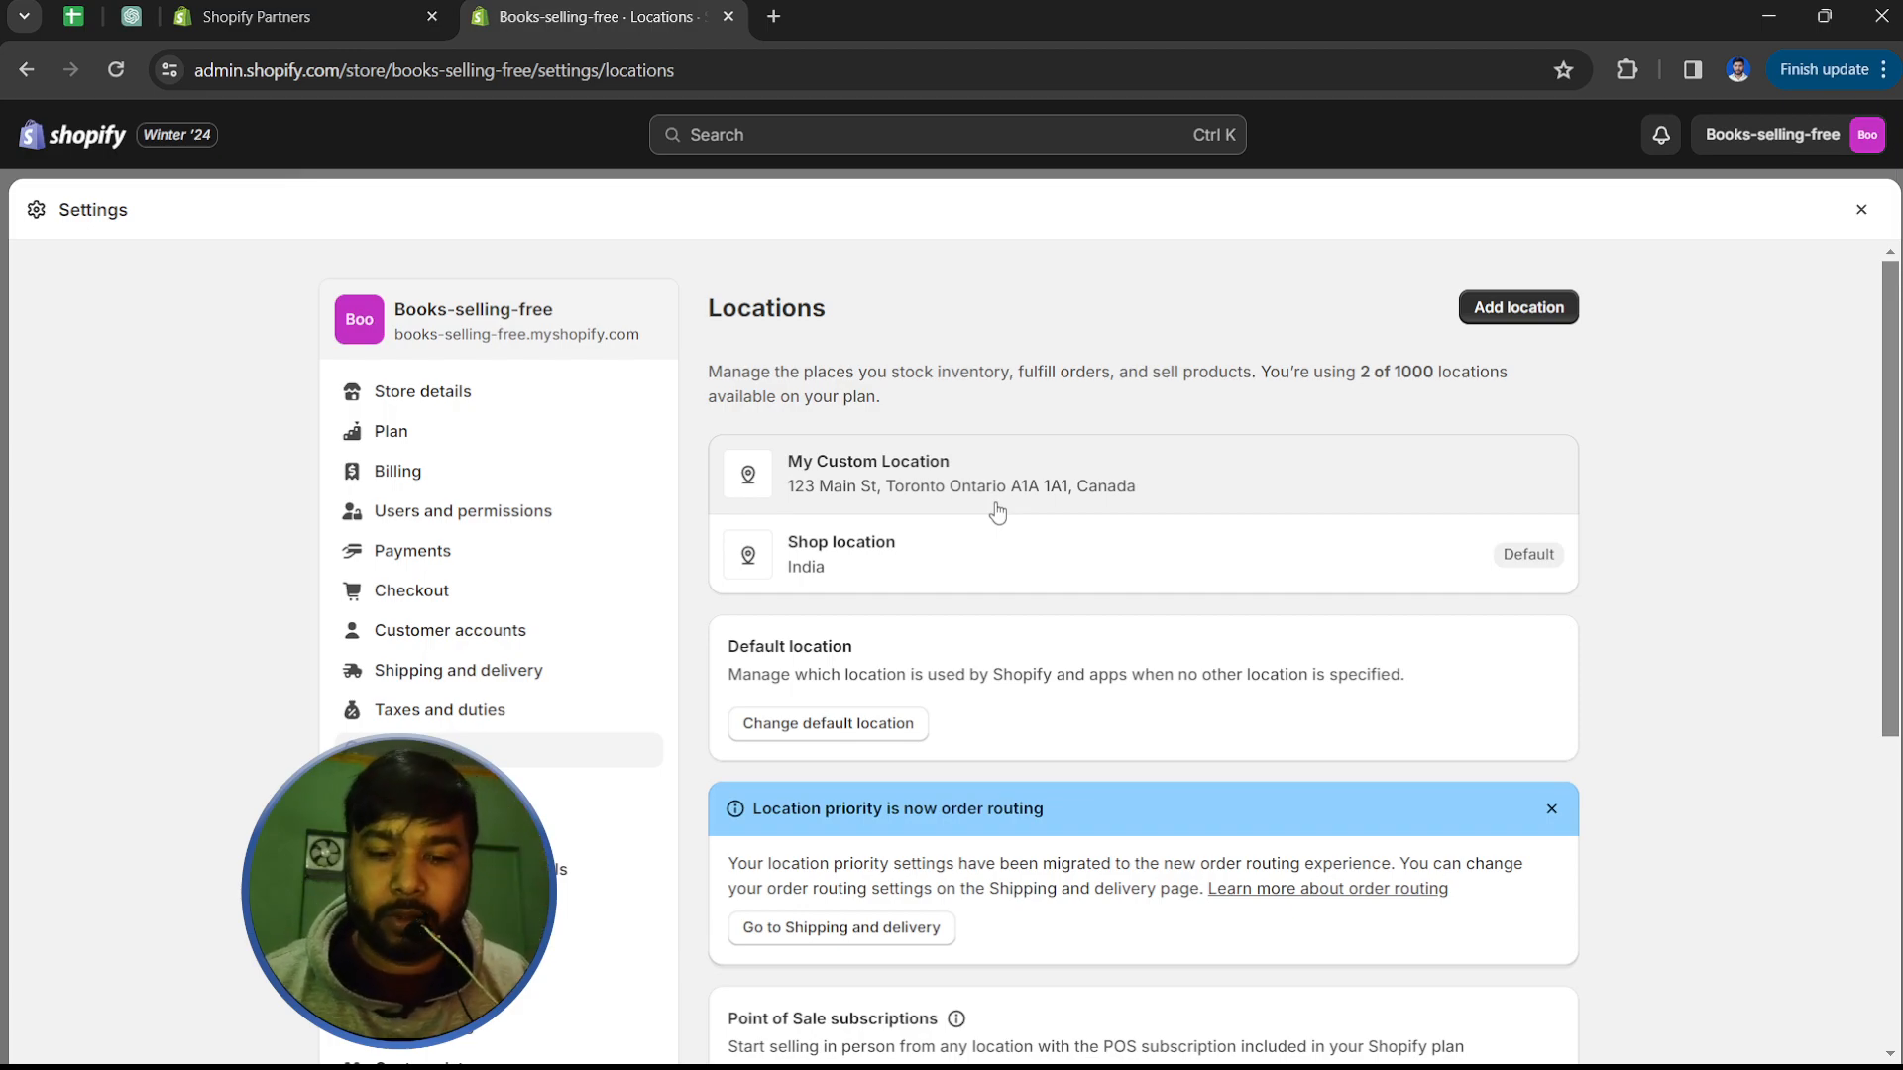
Step: Examine the Locations page from the location list and default location through order routing and Point of Sale subscriptions to the app locations
scroll(863, 501, down, 5)
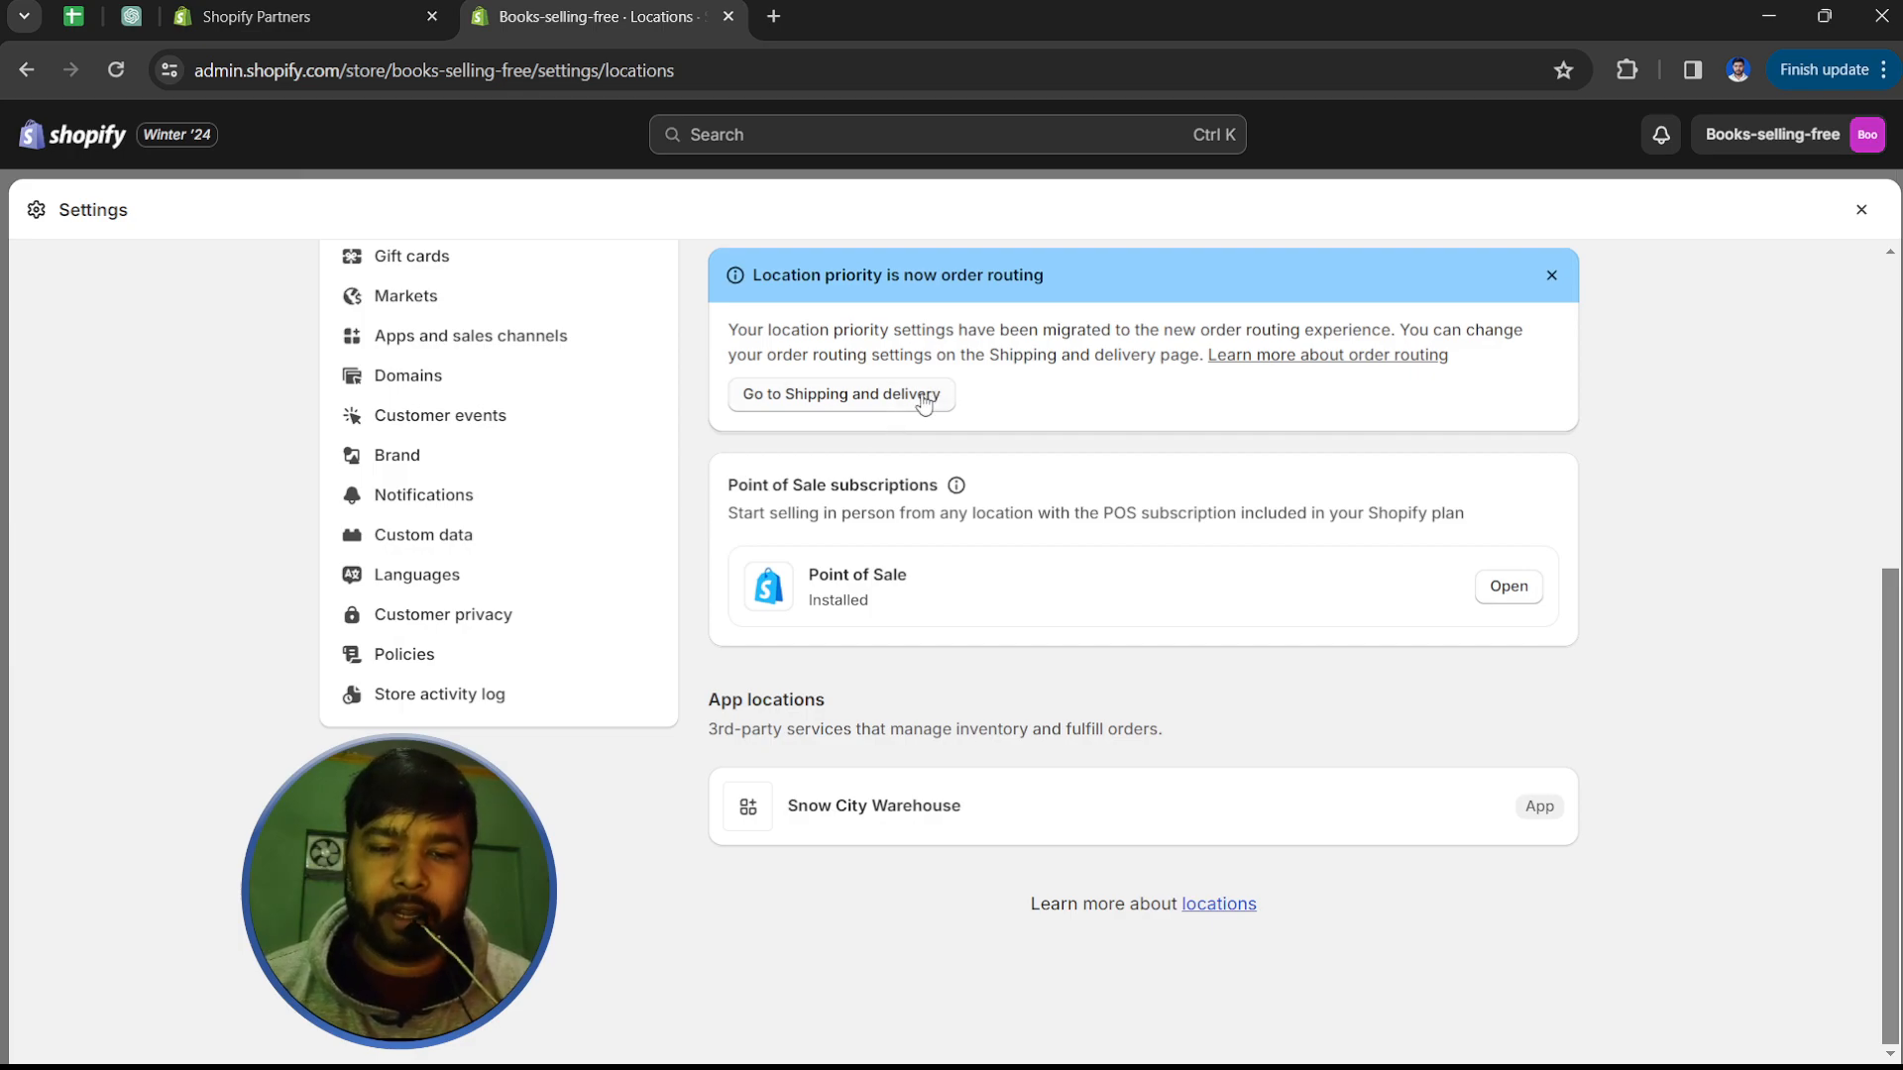
scroll(898, 508, up, 5)
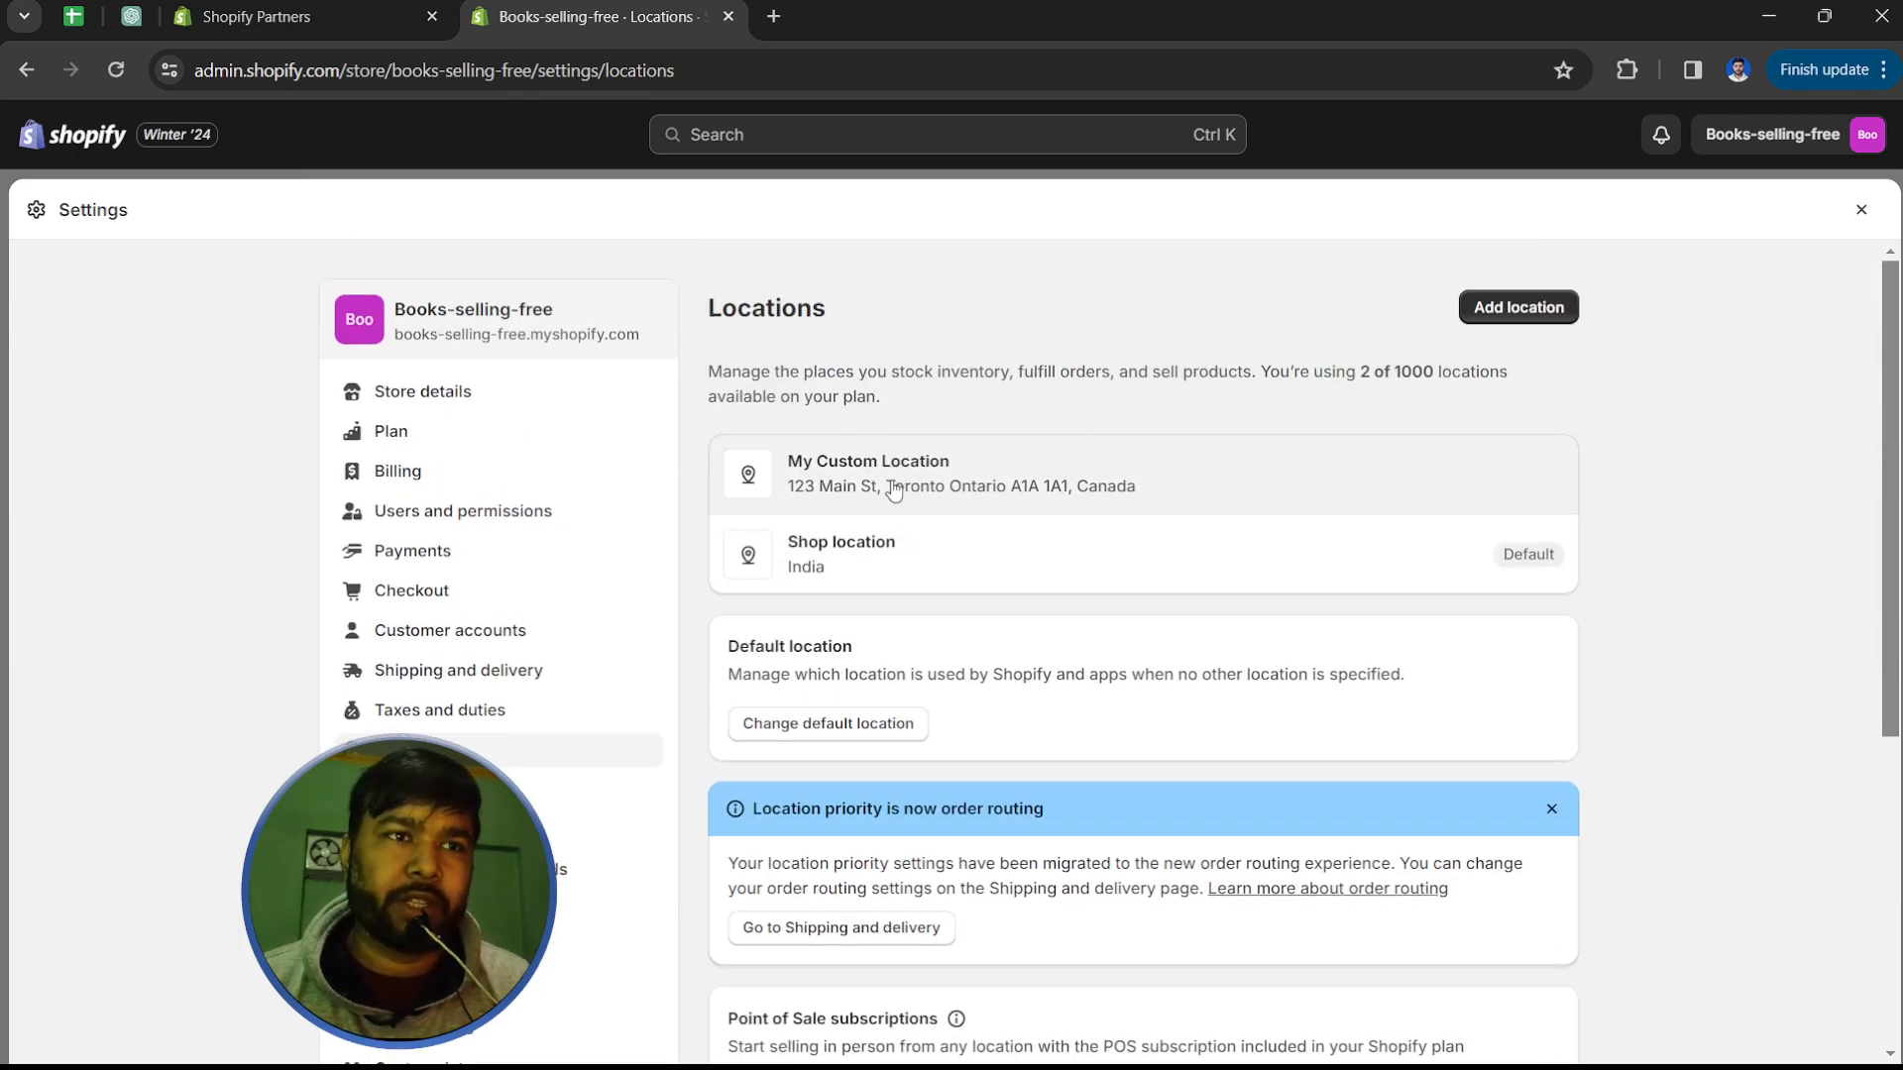
scroll(971, 515, down, 1)
scroll(1110, 558, up, 1)
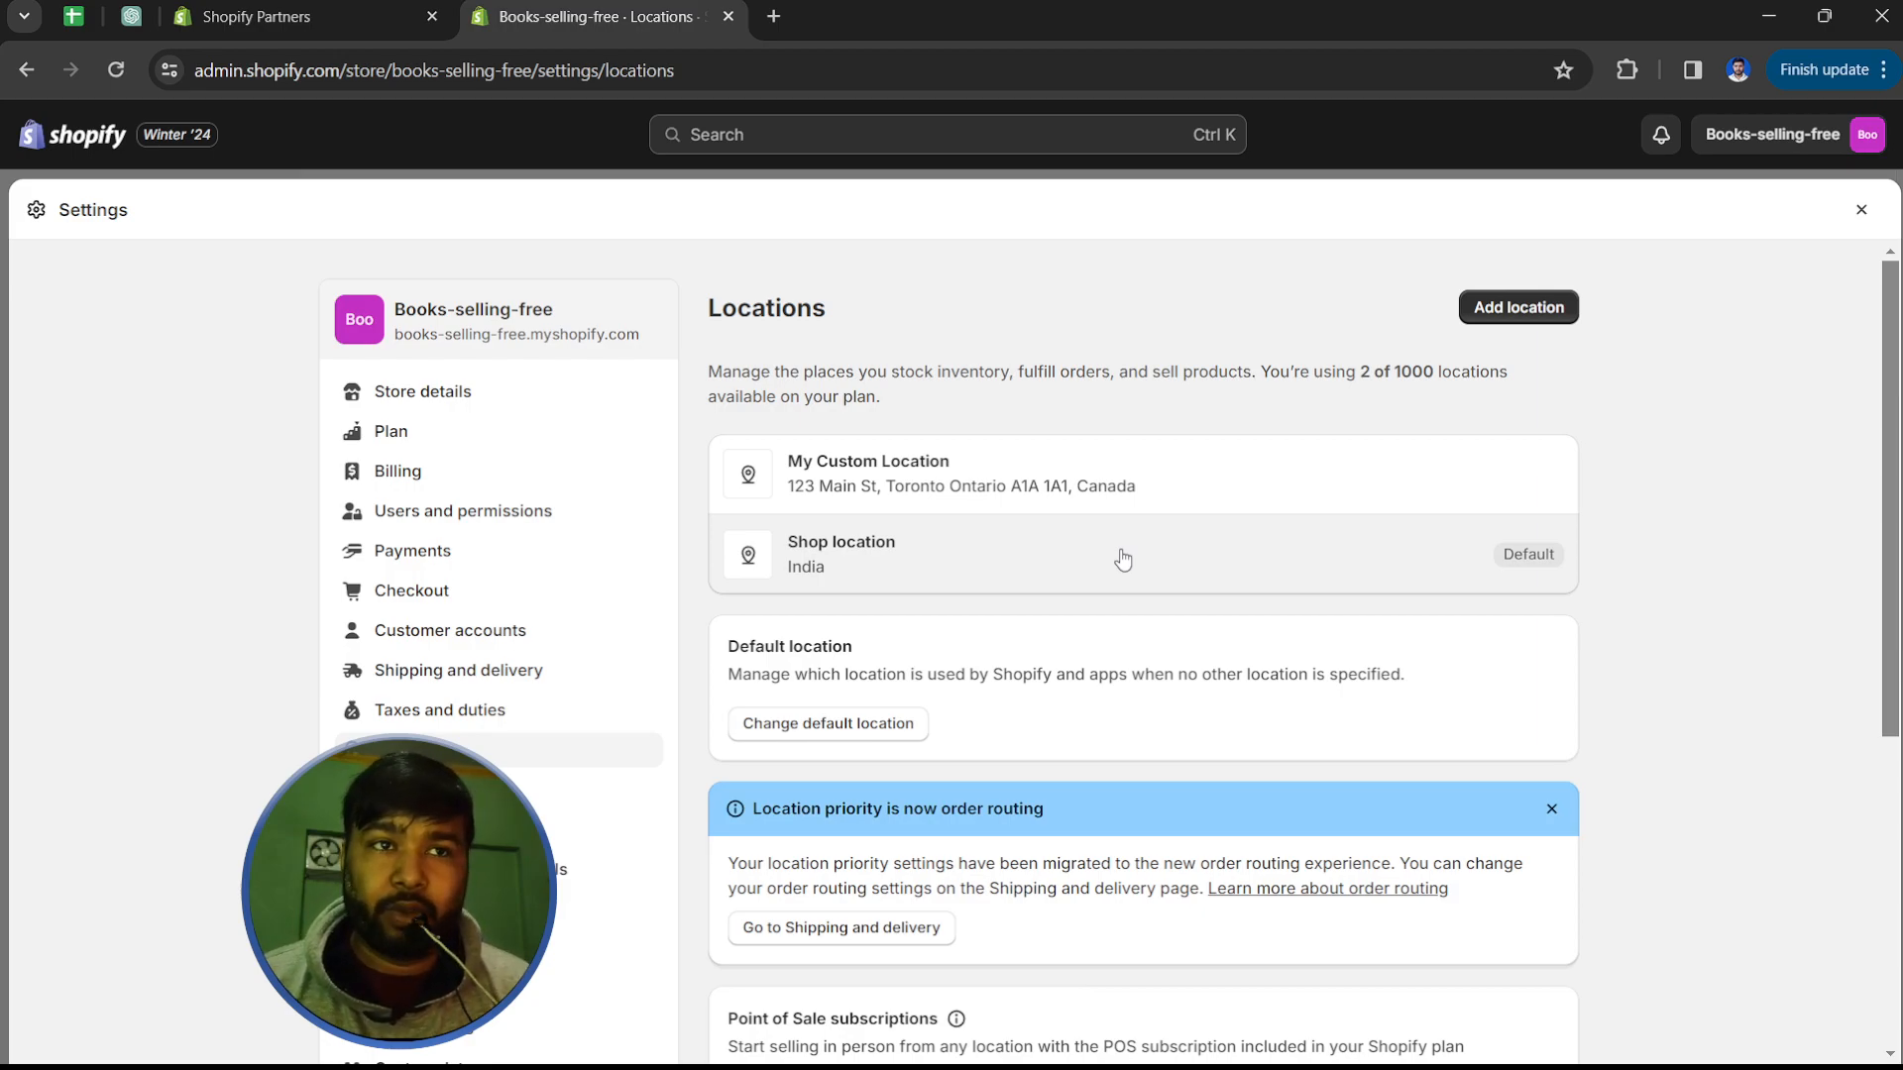
scroll(1123, 561, down, 1)
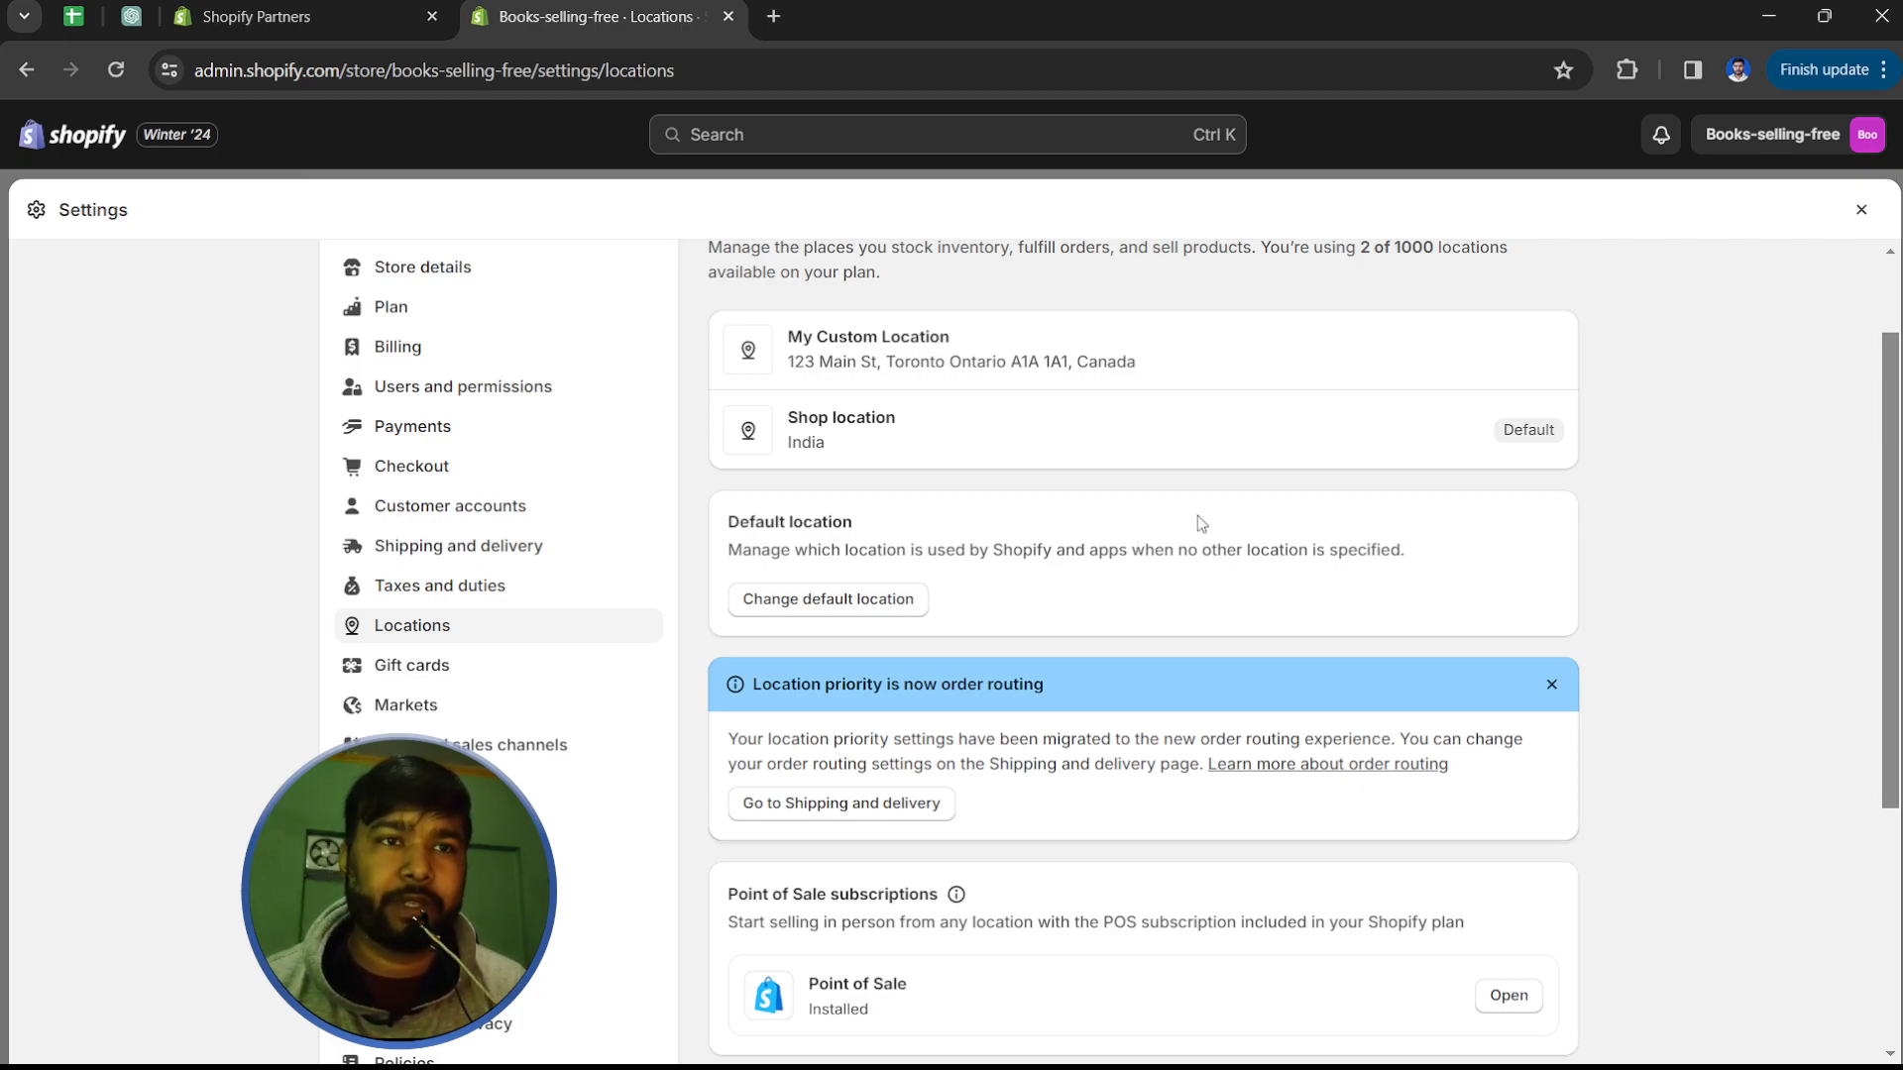
scroll(1198, 515, down, 1)
scroll(1197, 515, up, 1)
scroll(1198, 524, up, 1)
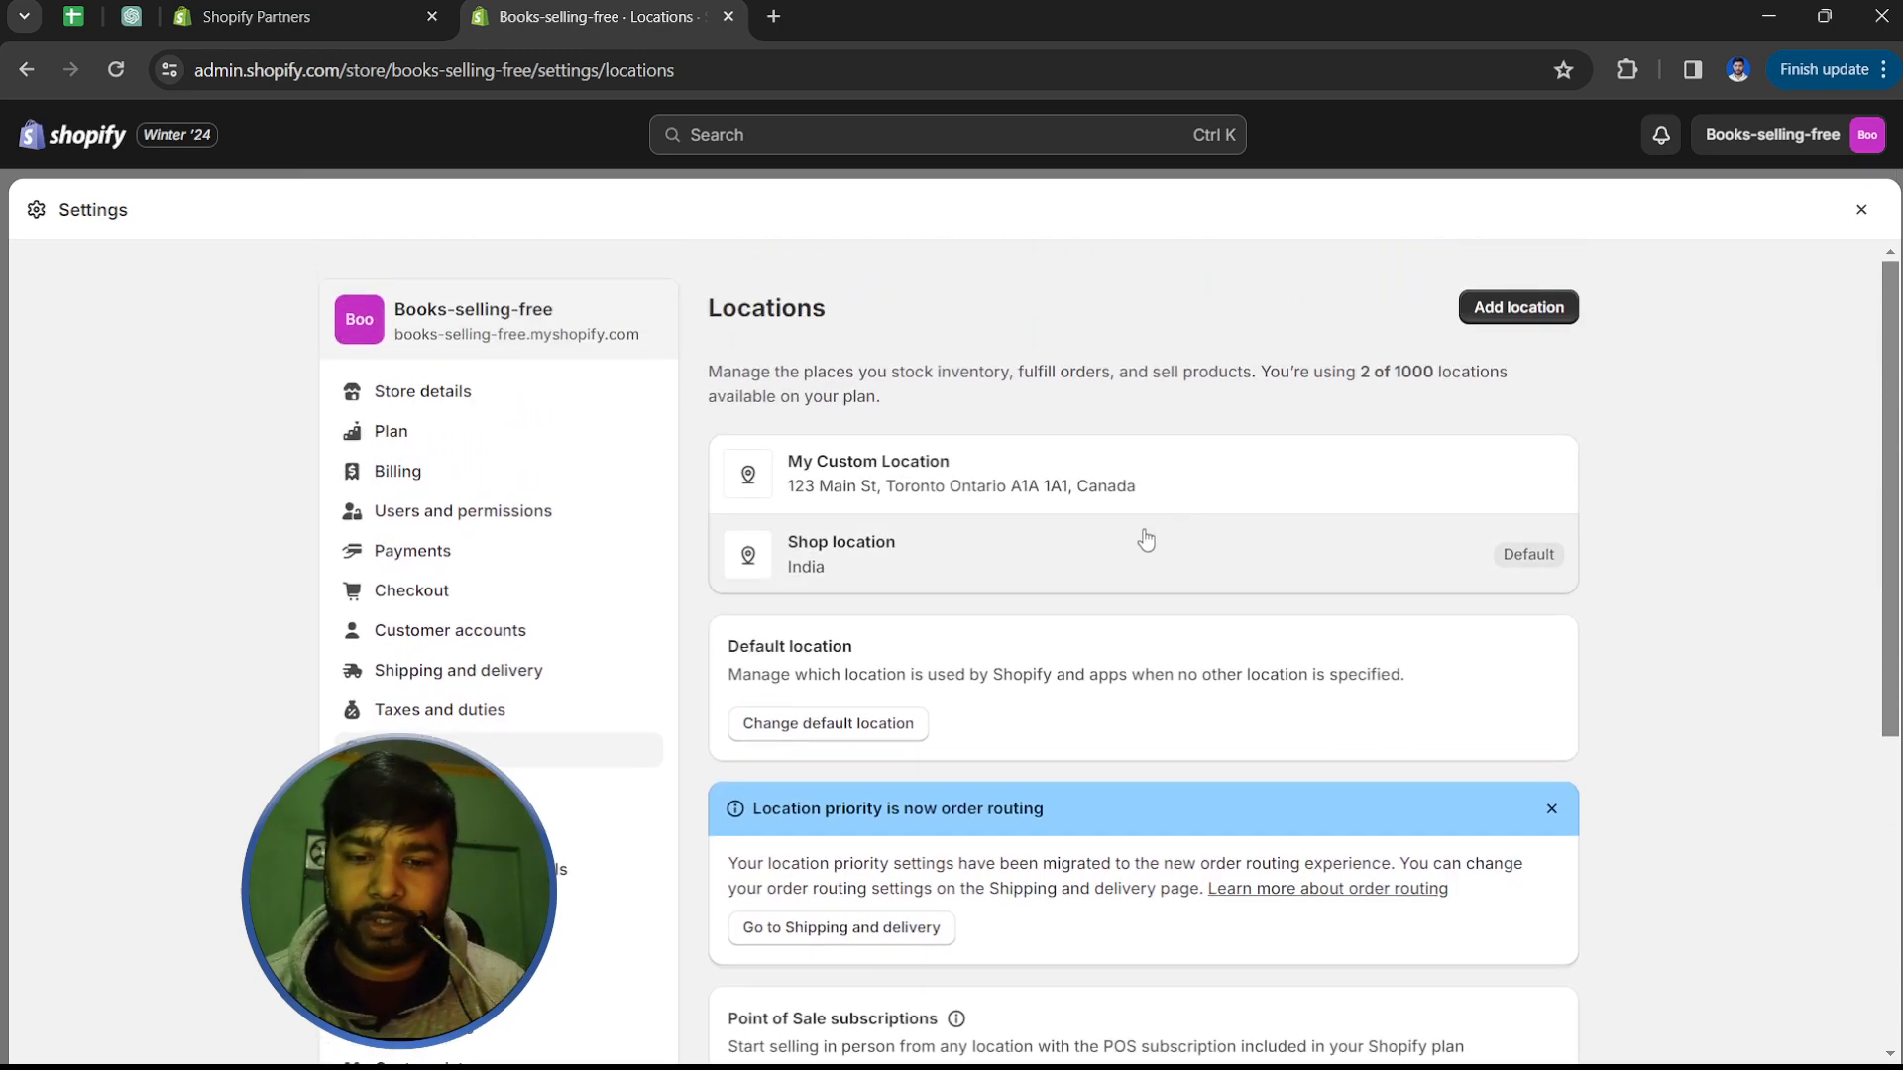
scroll(1190, 664, down, 3)
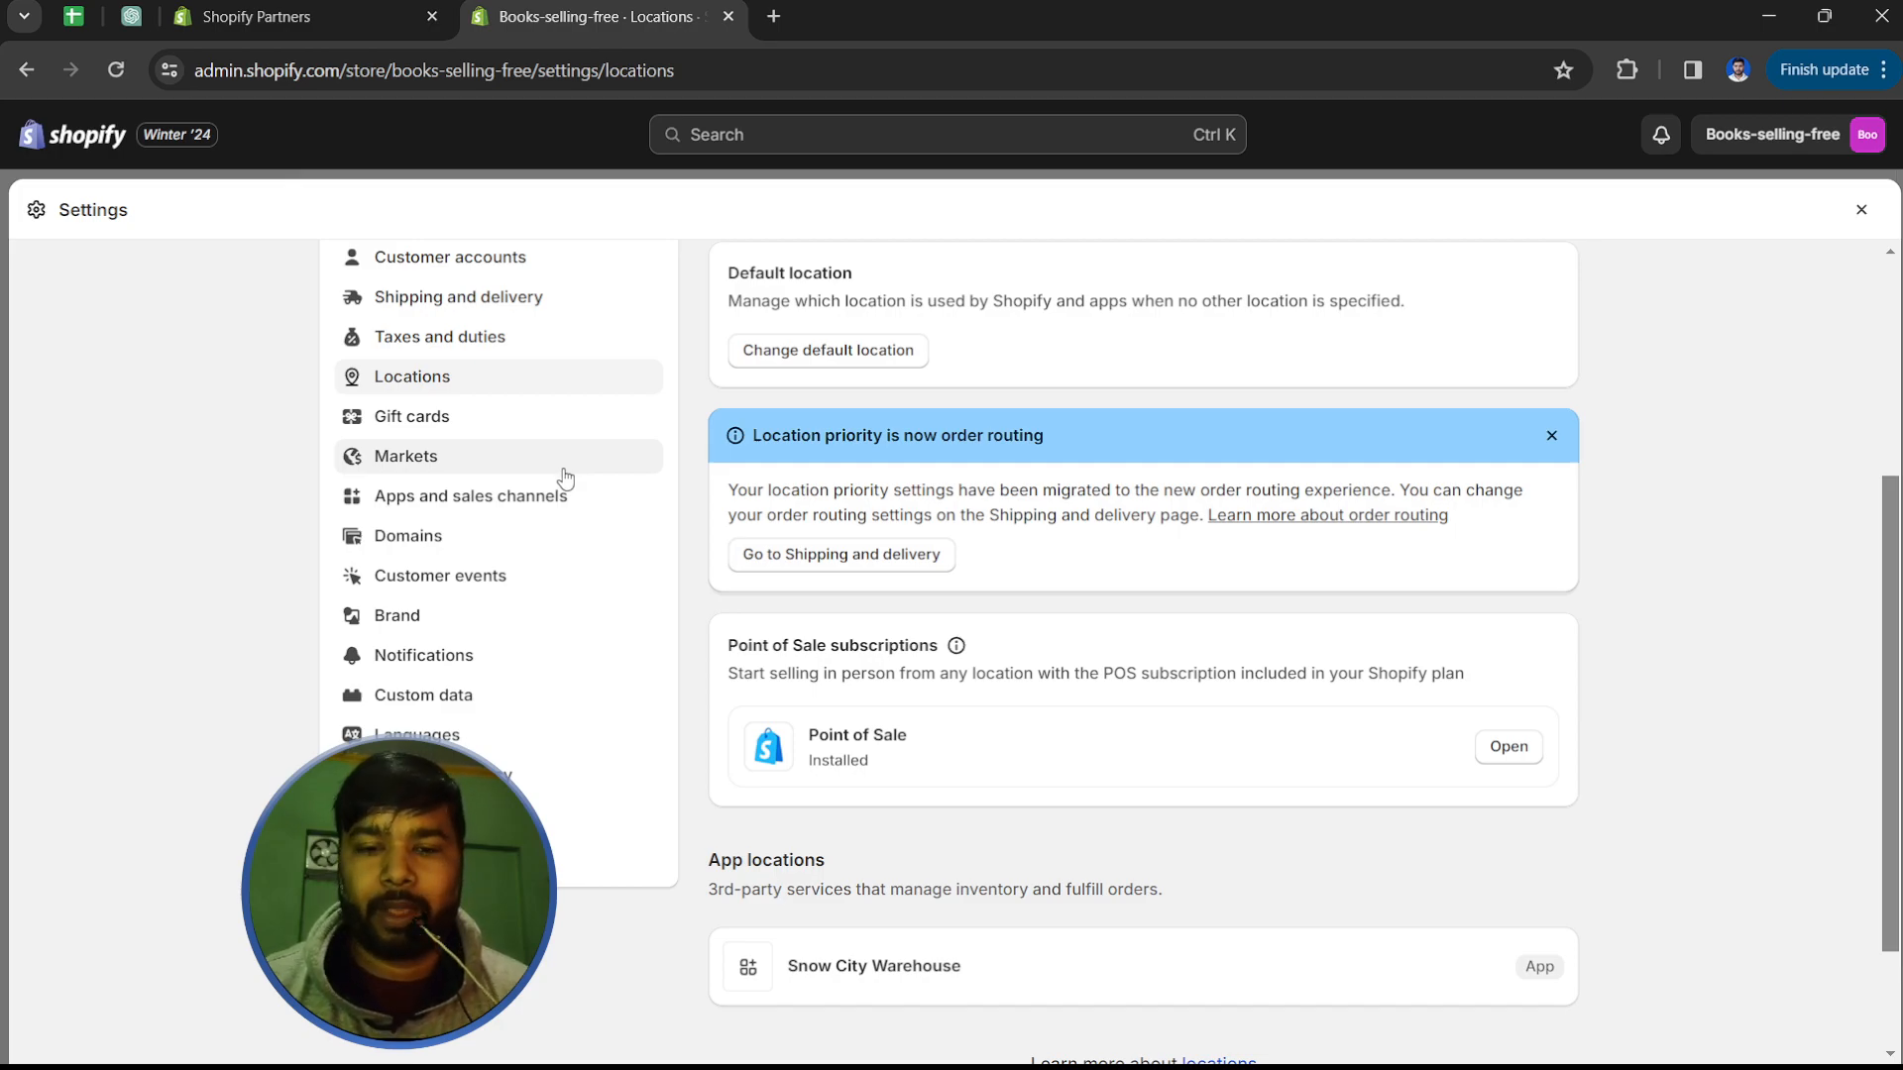
scroll(557, 496, down, 2)
scroll(515, 475, up, 6)
scroll(480, 412, down, 3)
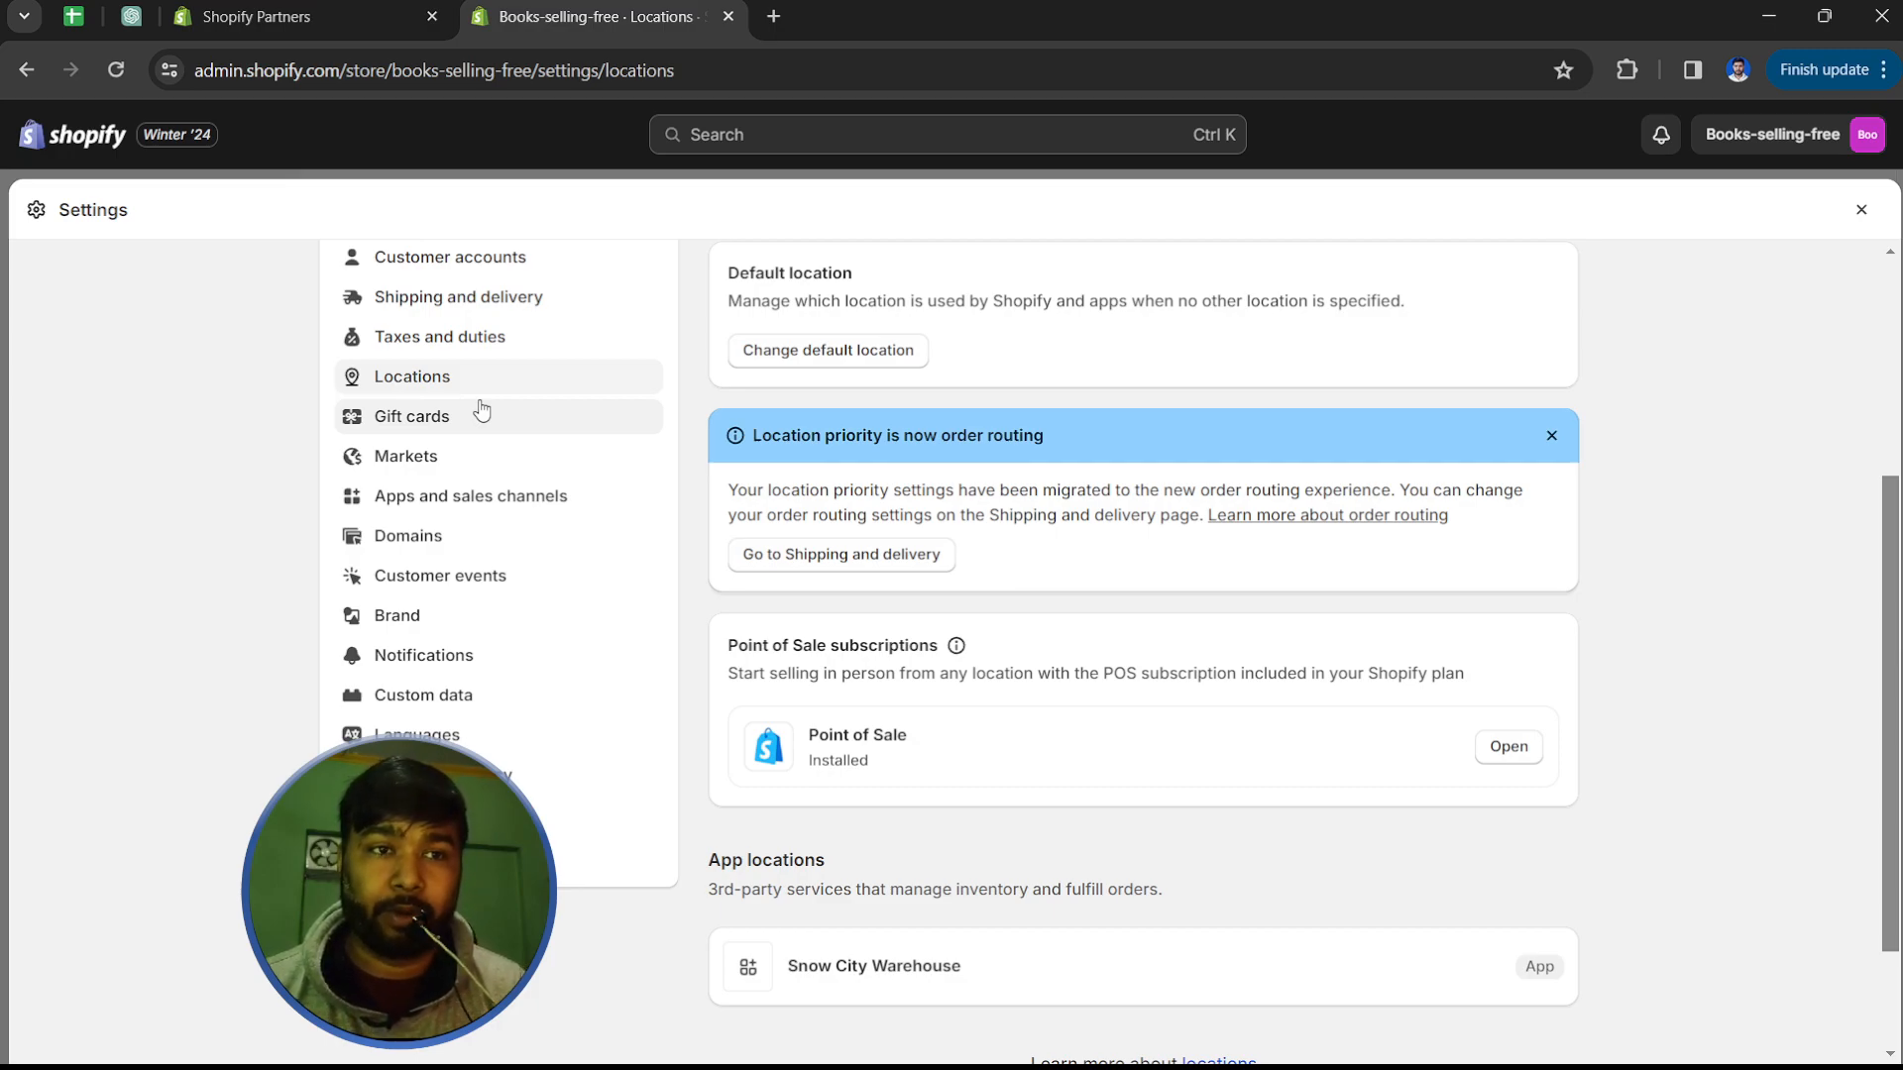
scroll(481, 410, down, 1)
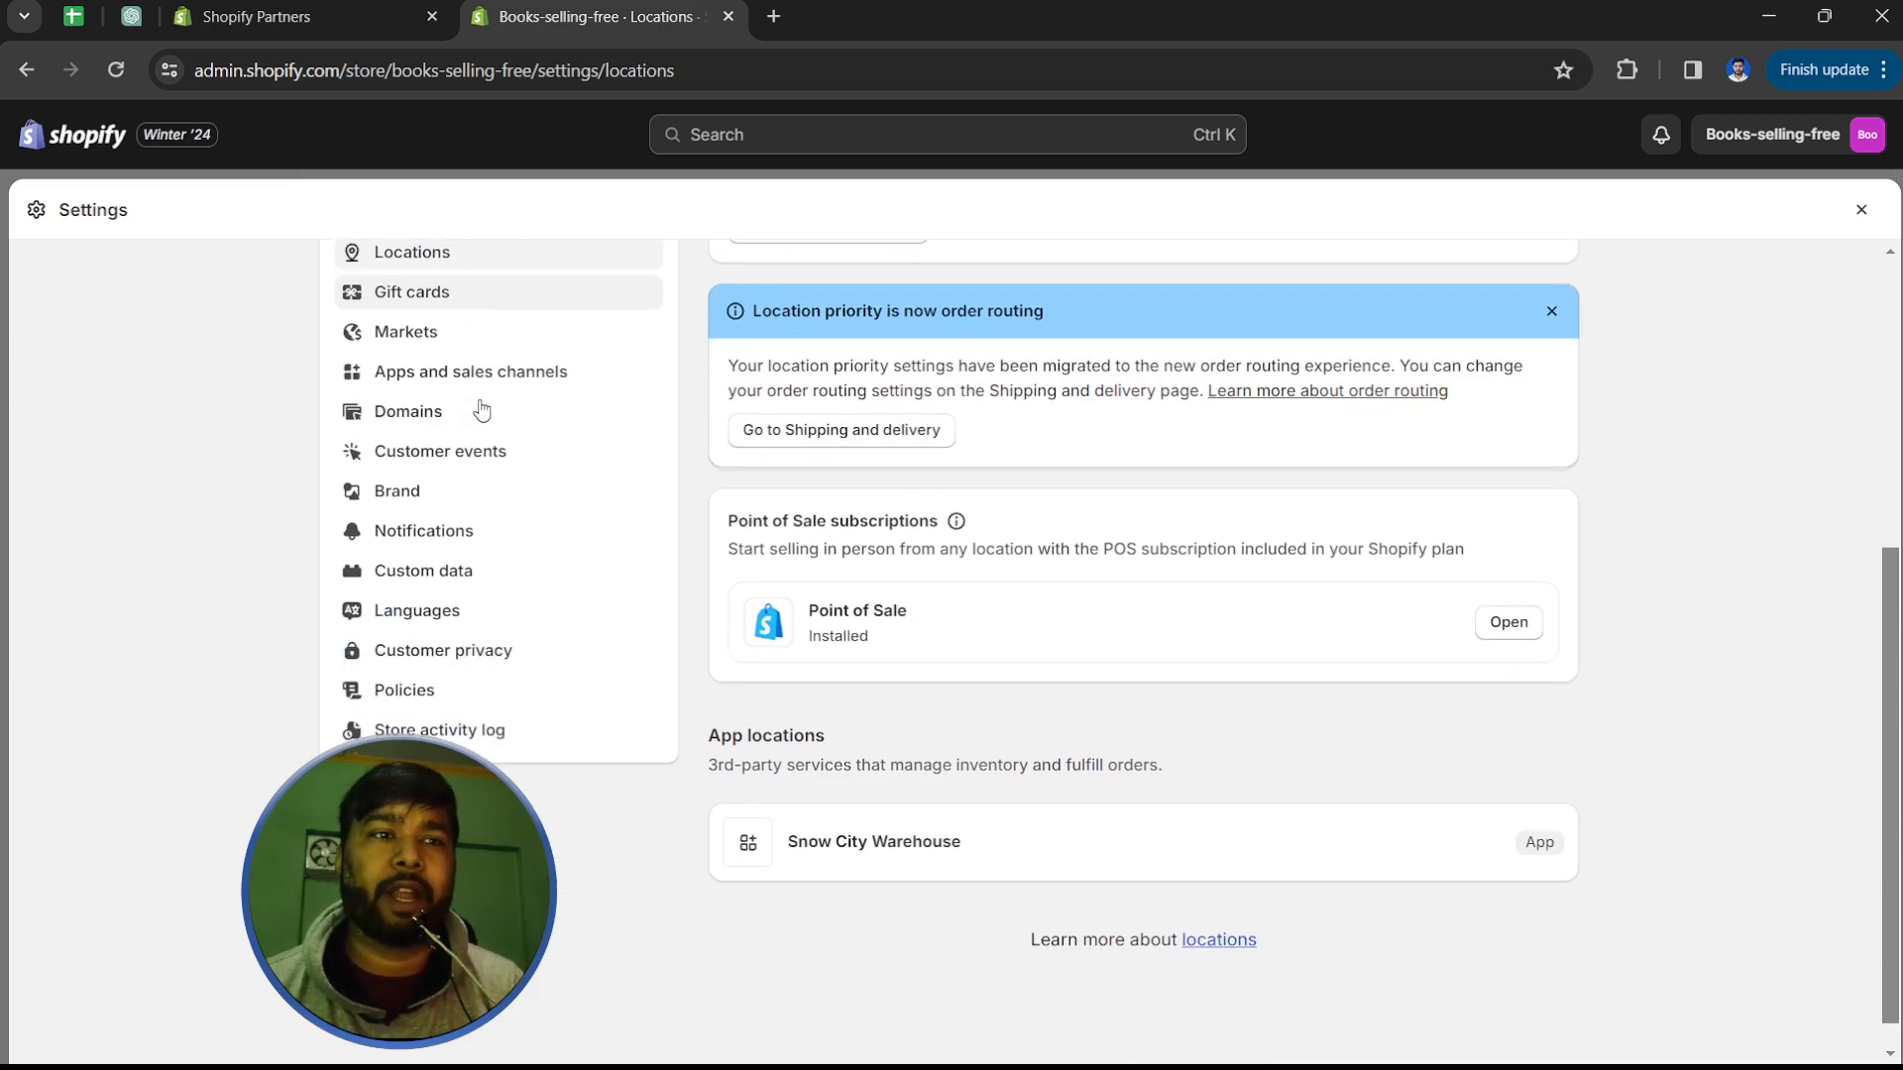